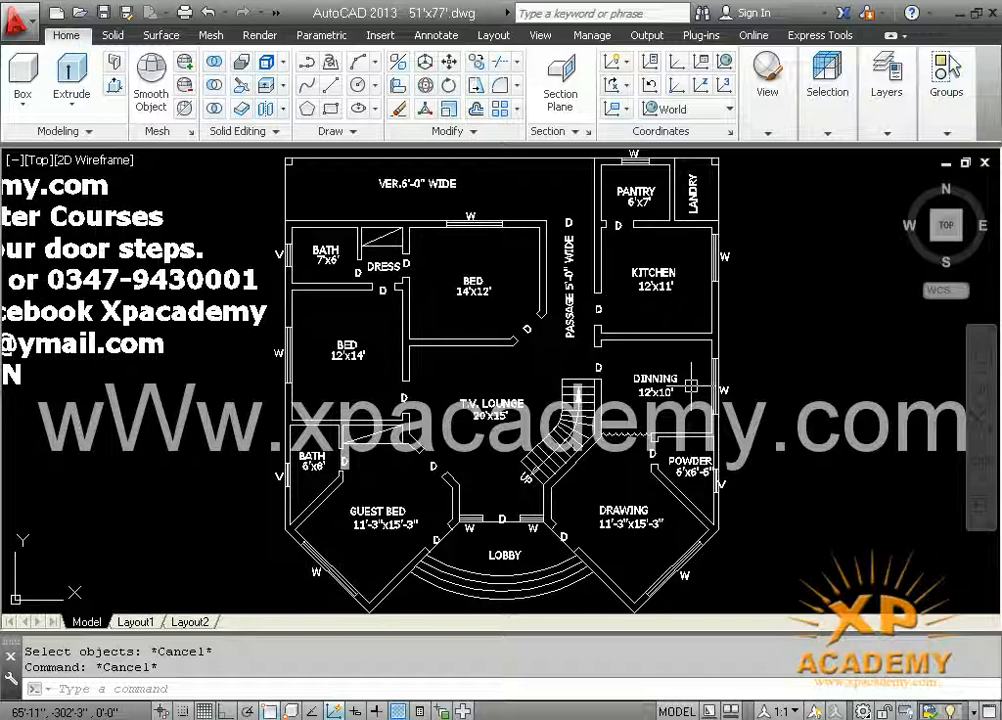
Check the drawing's length type, precision and insertion scale in the drawing units settings
{"action": "mouse_move", "coordinate": [725, 394]}
{"action": "middle_mouse_down"}
{"action": "mouse_move", "coordinate": [660, 404]}
{"action": "mouse_move", "coordinate": [678, 400]}
{"action": "middle_mouse_up"}
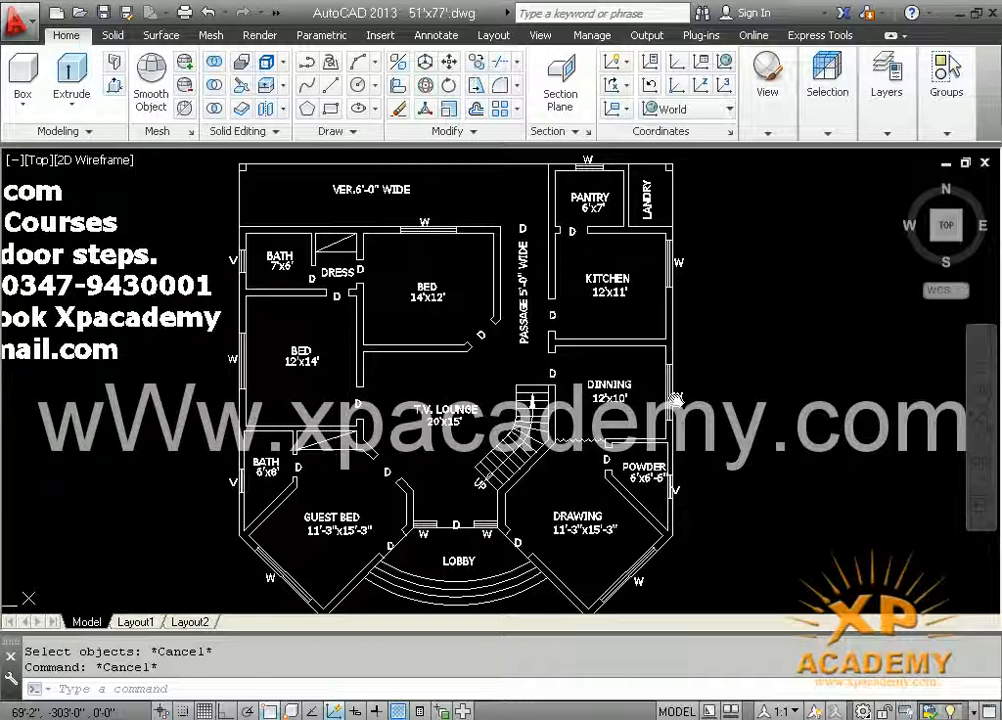
{"action": "middle_click_drag", "start_coordinate": [676, 400], "coordinate": [620, 401]}
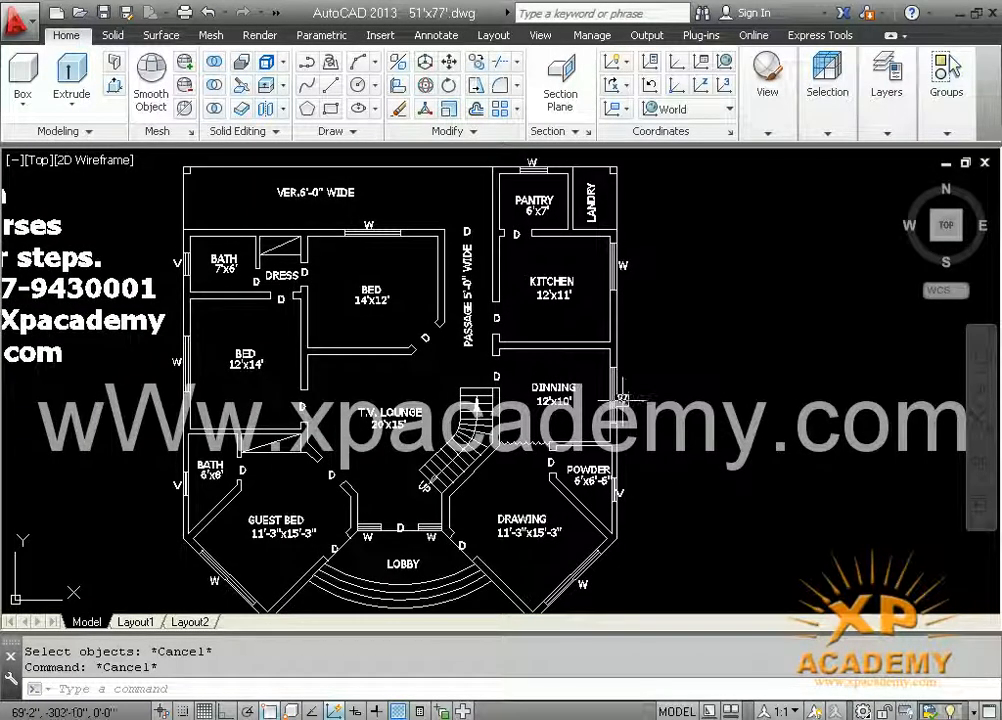
{"action": "middle_click_drag", "start_coordinate": [498, 431], "coordinate": [516, 421]}
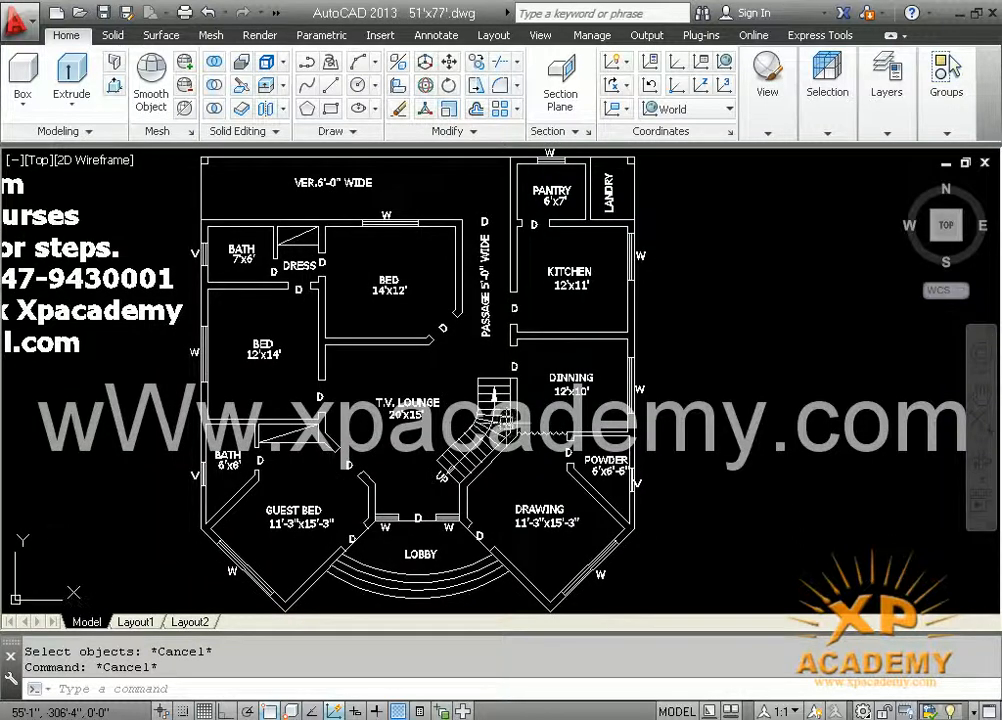
{"action": "middle_click_drag", "start_coordinate": [450, 430], "coordinate": [600, 432]}
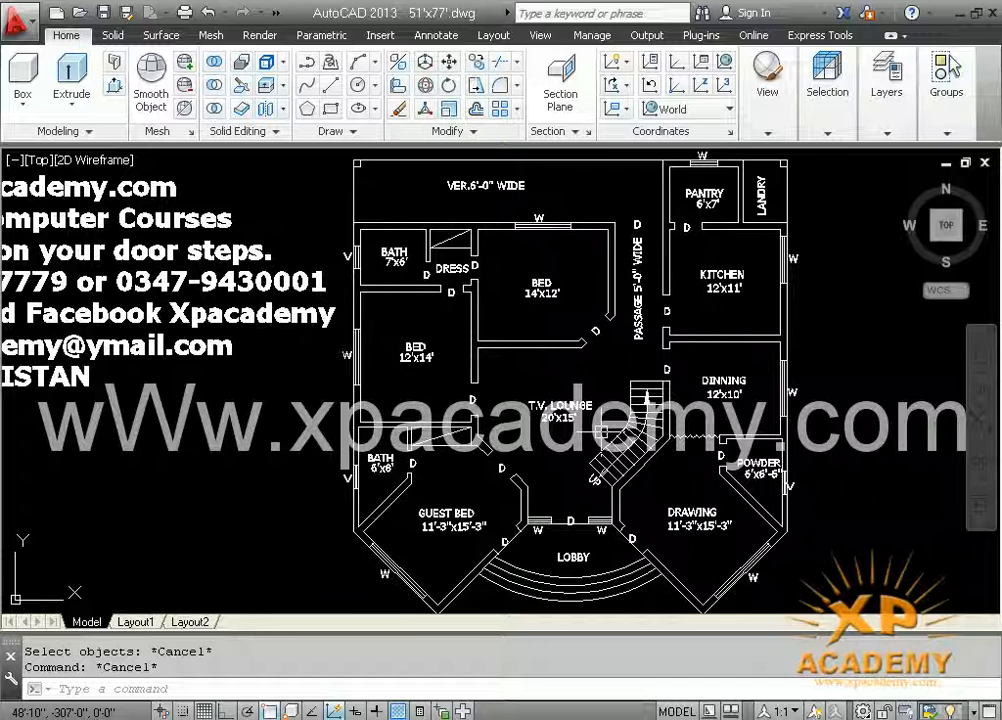
{"action": "type", "text": "un"}
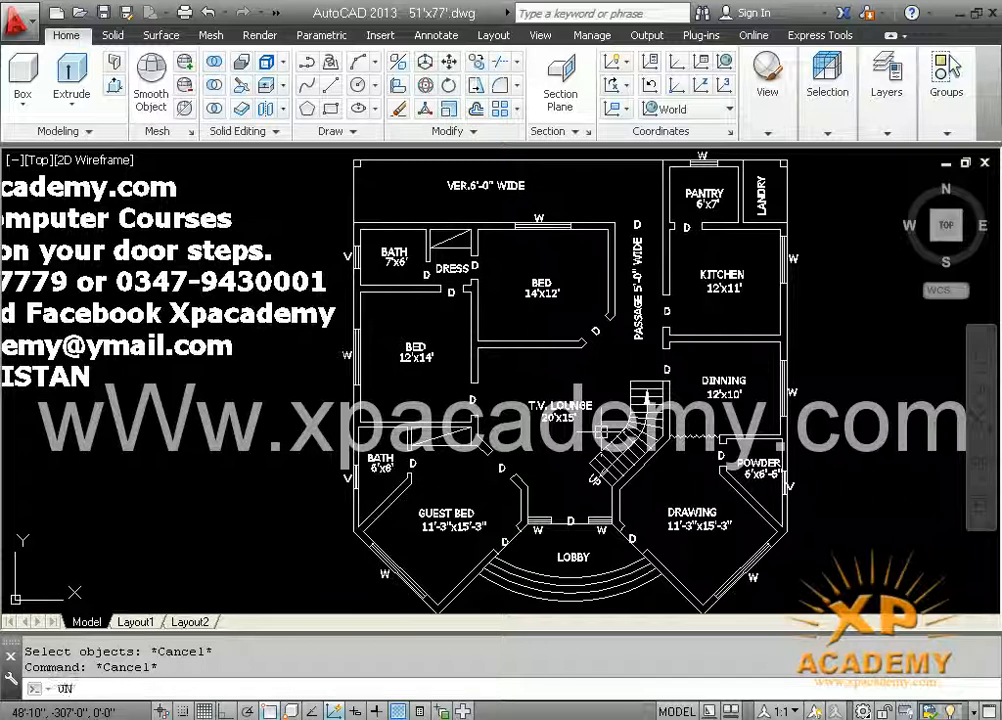
{"action": "key", "text": "Return"}
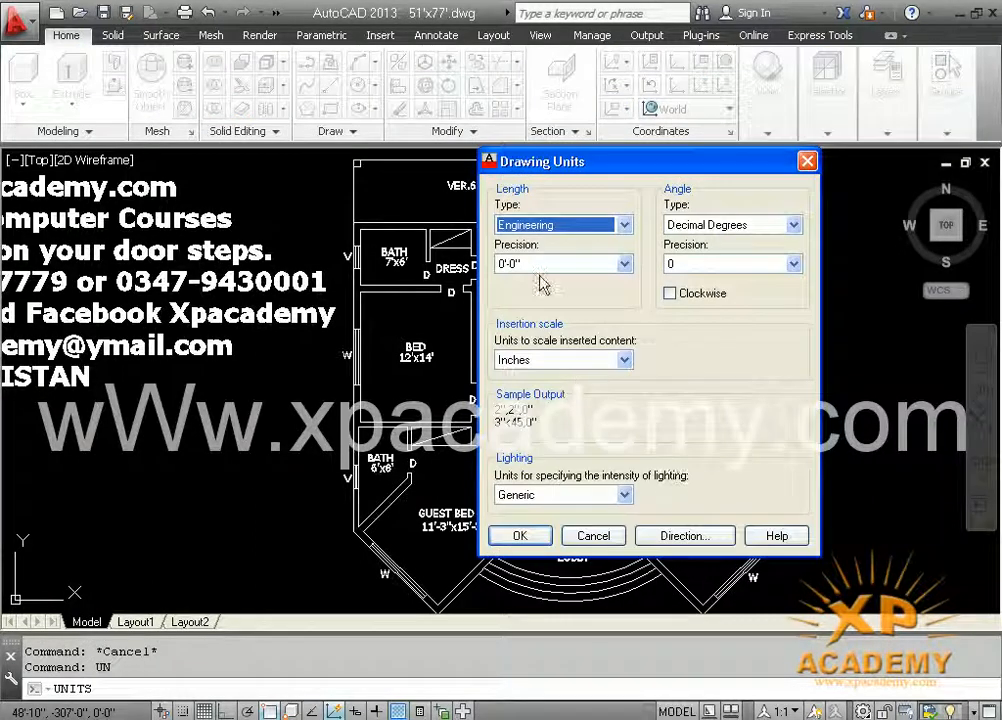
{"action": "left_click", "coordinate": [520, 536]}
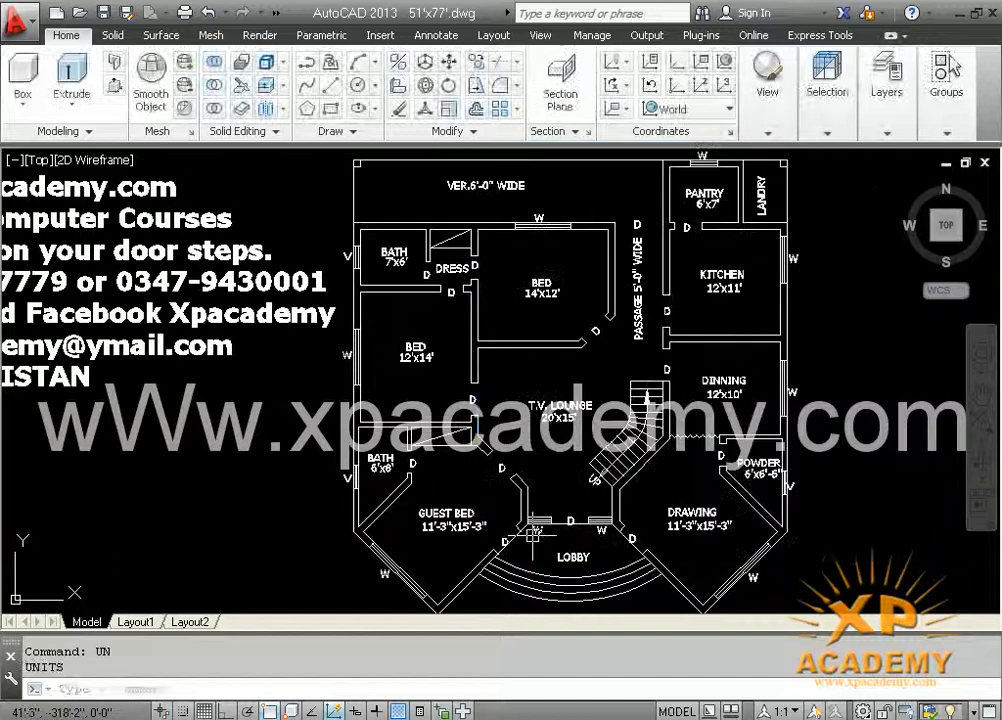
Examine the floor plan's layout, covering the bedrooms, baths, passage, T.V. lounge, kitchen, drawing room and lobby
{"action": "mouse_move", "coordinate": [535, 535]}
{"action": "middle_mouse_down"}
{"action": "mouse_move", "coordinate": [472, 512]}
{"action": "mouse_move", "coordinate": [436, 544]}
{"action": "middle_mouse_up"}
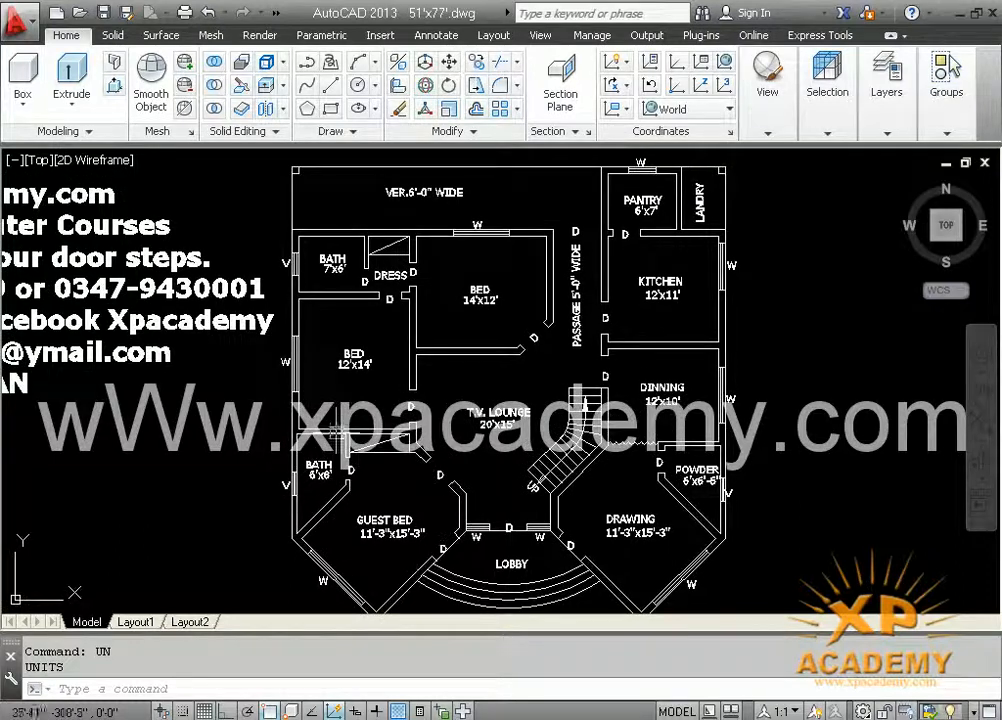
{"action": "scroll", "coordinate": [272, 232], "scroll_direction": "up", "scroll_amount": 2}
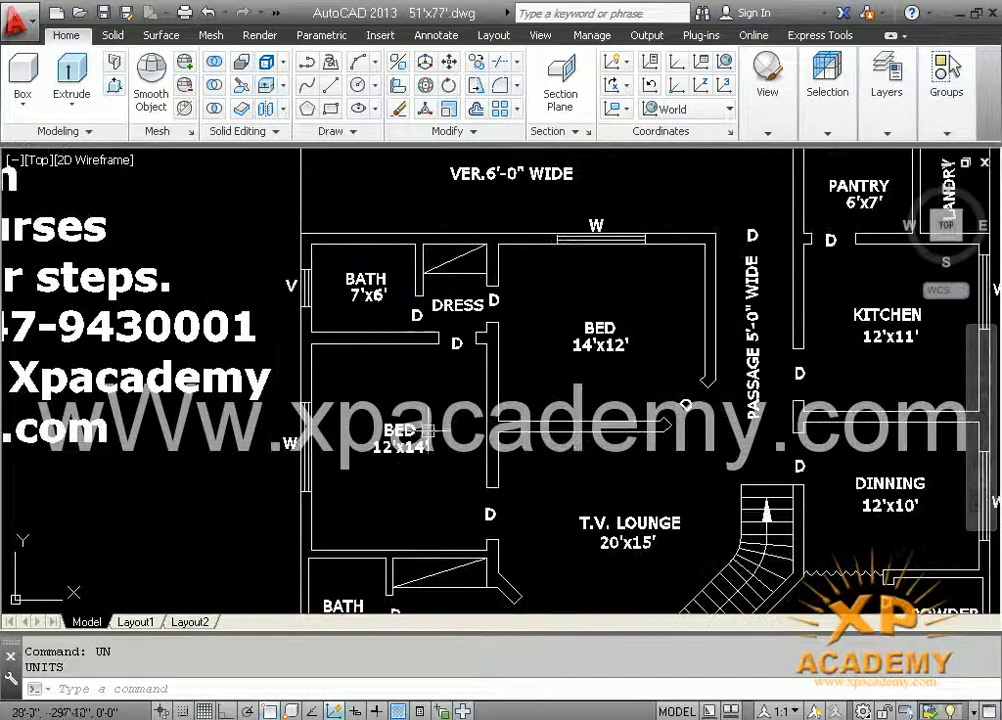
{"action": "scroll", "coordinate": [300, 500], "scroll_direction": "down", "scroll_amount": 2}
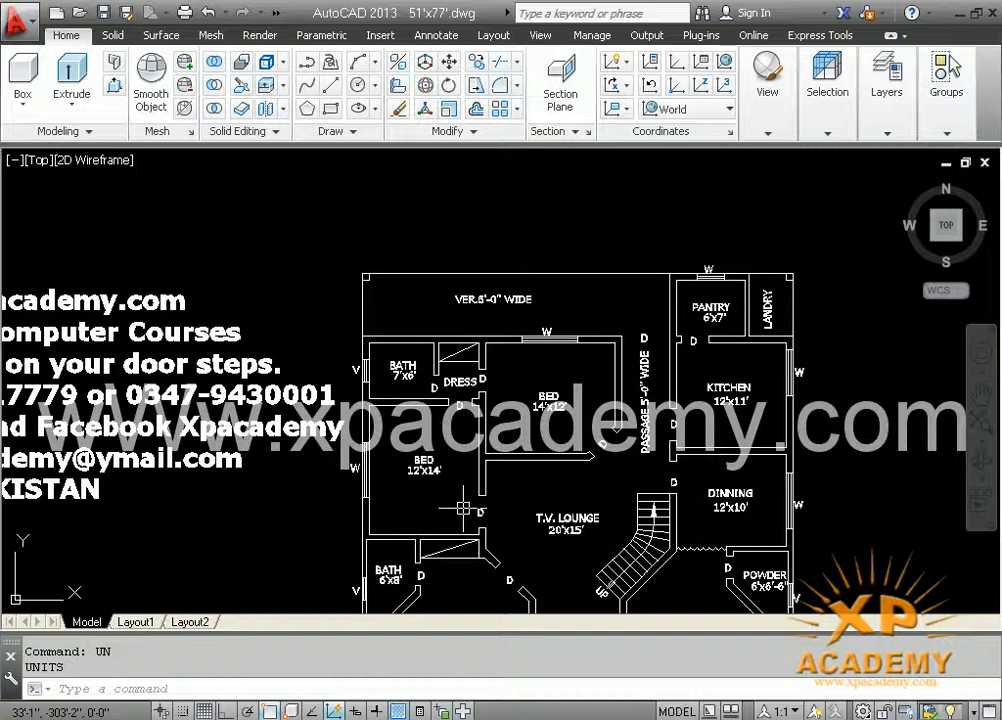
{"action": "scroll", "coordinate": [539, 312], "scroll_direction": "up", "scroll_amount": 4}
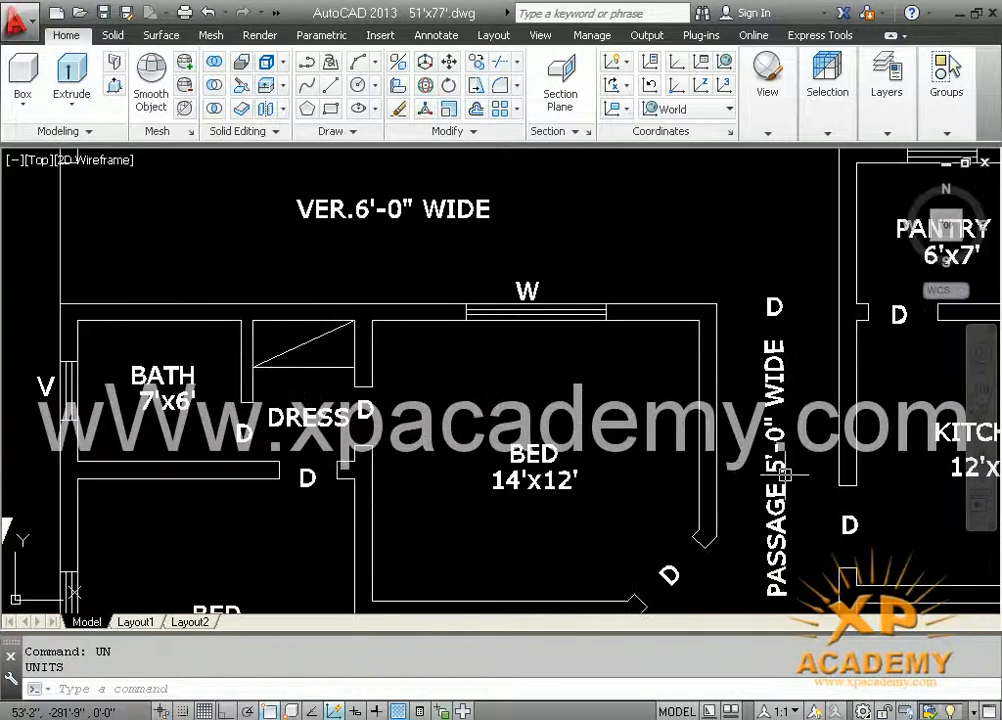
{"action": "scroll", "coordinate": [690, 410], "scroll_direction": "down", "scroll_amount": 2}
{"action": "scroll", "coordinate": [452, 370], "scroll_direction": "down", "scroll_amount": 5}
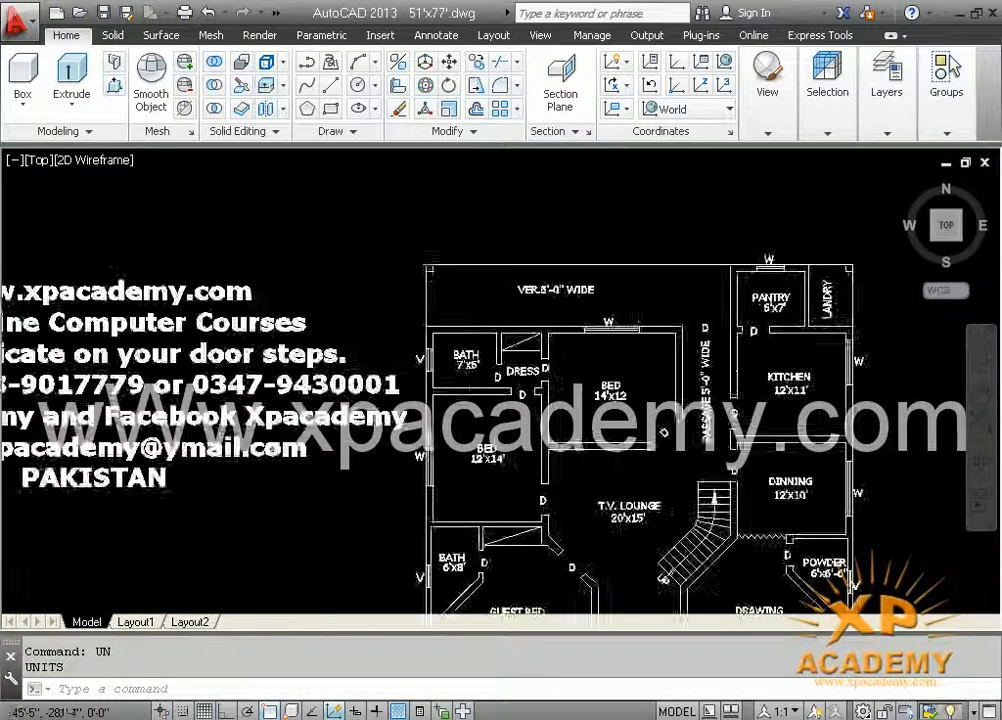
{"action": "scroll", "coordinate": [464, 298], "scroll_direction": "up", "scroll_amount": 1}
{"action": "scroll", "coordinate": [465, 299], "scroll_direction": "up", "scroll_amount": 2}
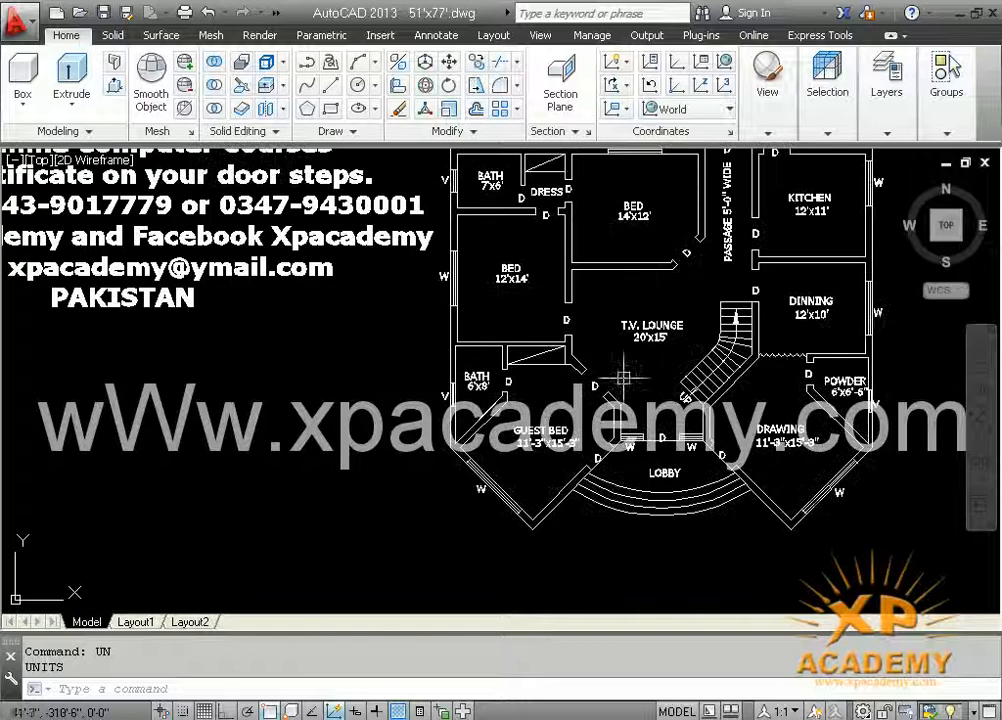
{"action": "middle_click_drag", "start_coordinate": [635, 250], "coordinate": [573, 358]}
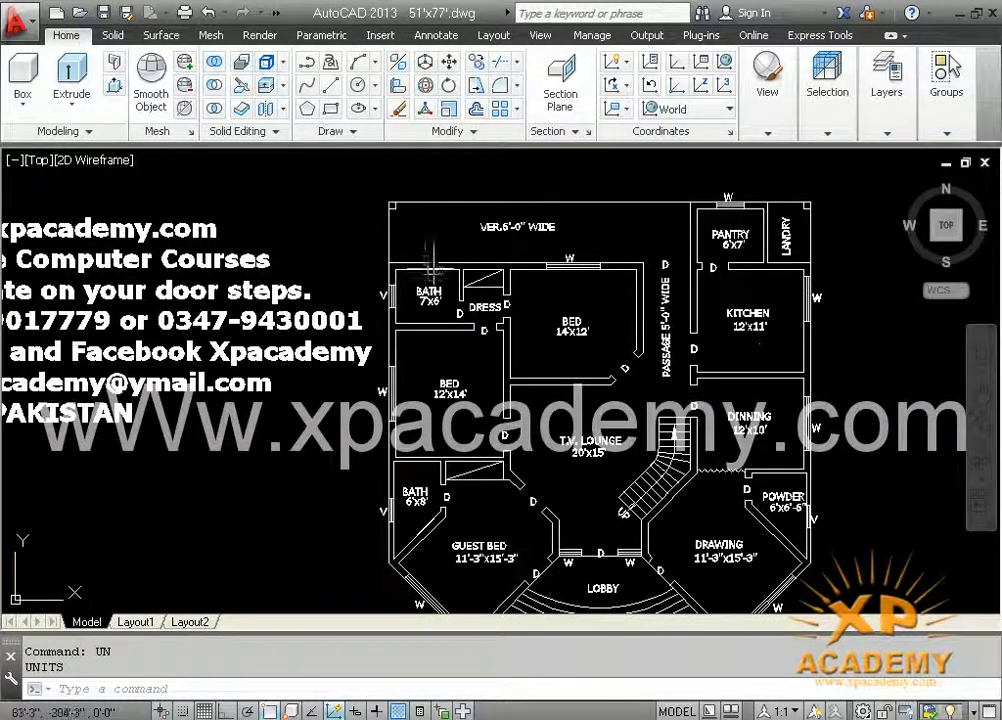
{"action": "middle_click_drag", "start_coordinate": [542, 442], "coordinate": [467, 438]}
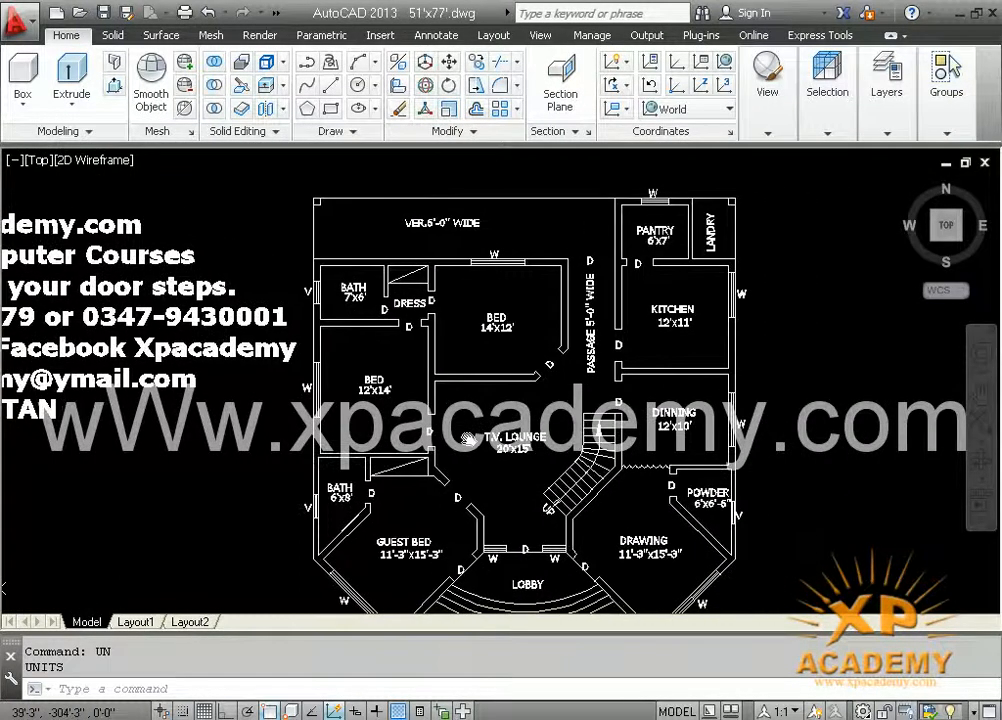
{"action": "left_click", "coordinate": [822, 70]}
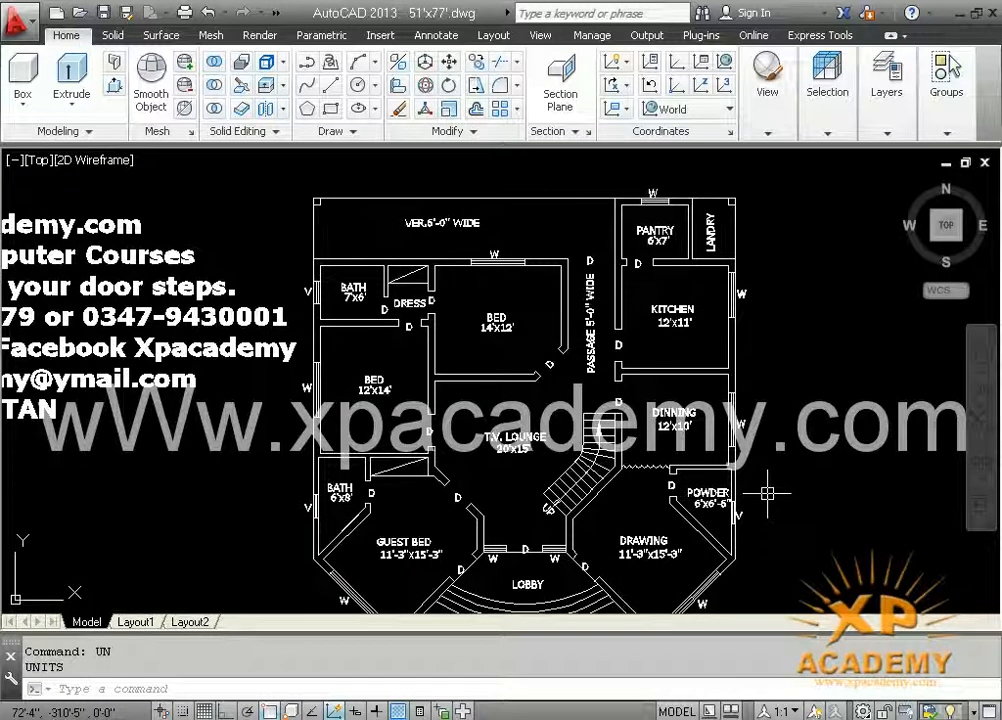
{"action": "middle_click_drag", "start_coordinate": [604, 453], "coordinate": [601, 418]}
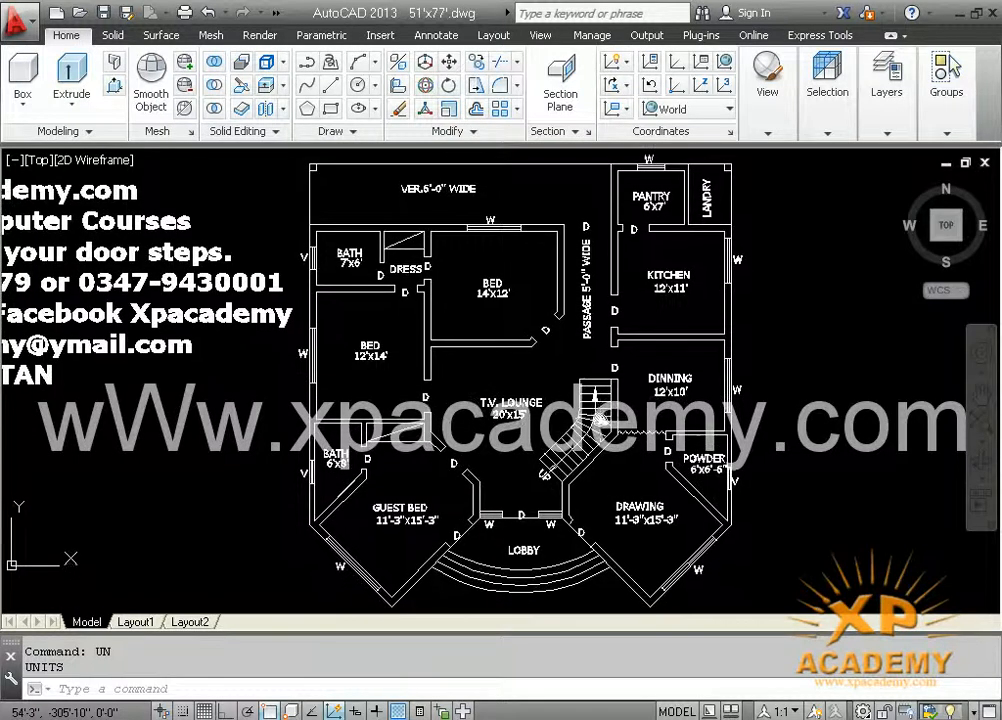
Open the layer manager and create a new layer named Text
{"action": "left_click", "coordinate": [890, 140]}
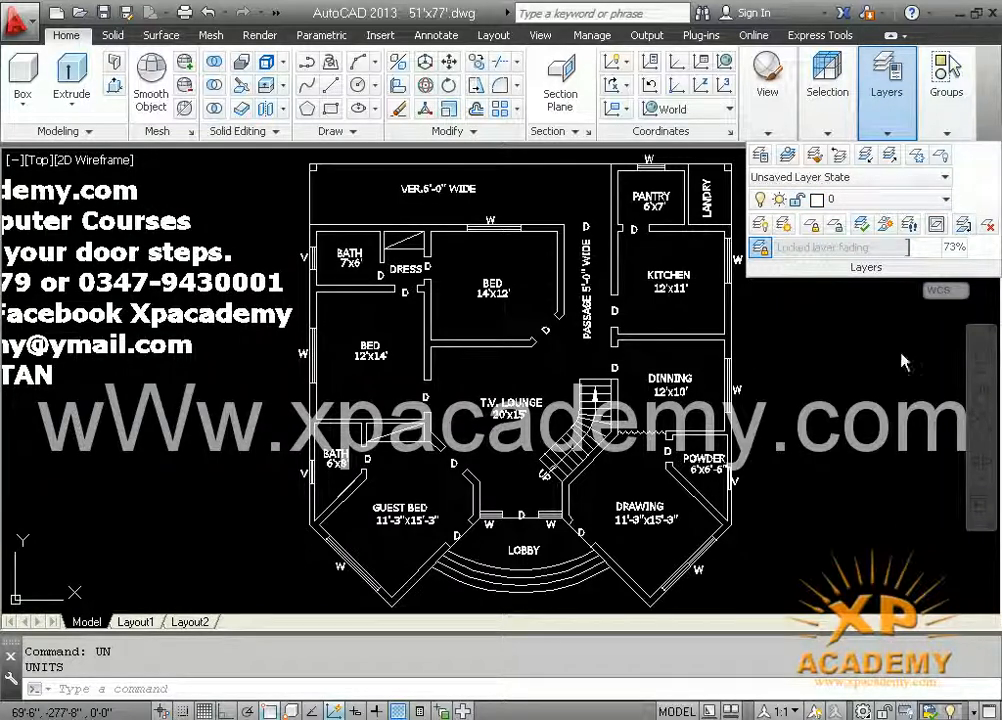
{"action": "key", "text": "Escape"}
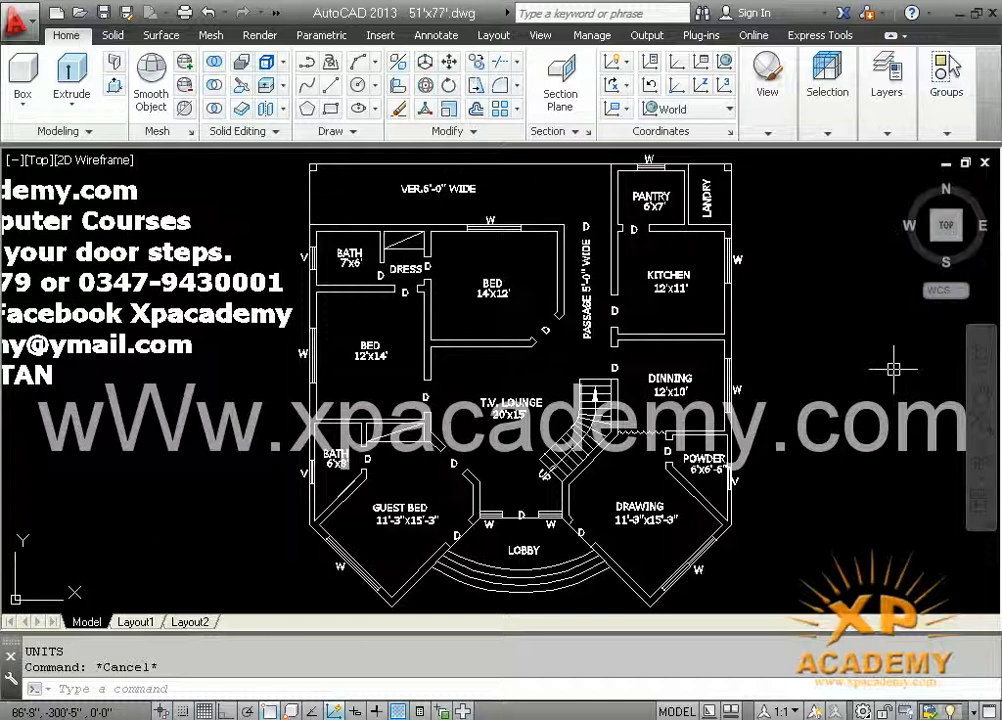
{"action": "type", "text": "la"}
{"action": "key", "text": "Return"}
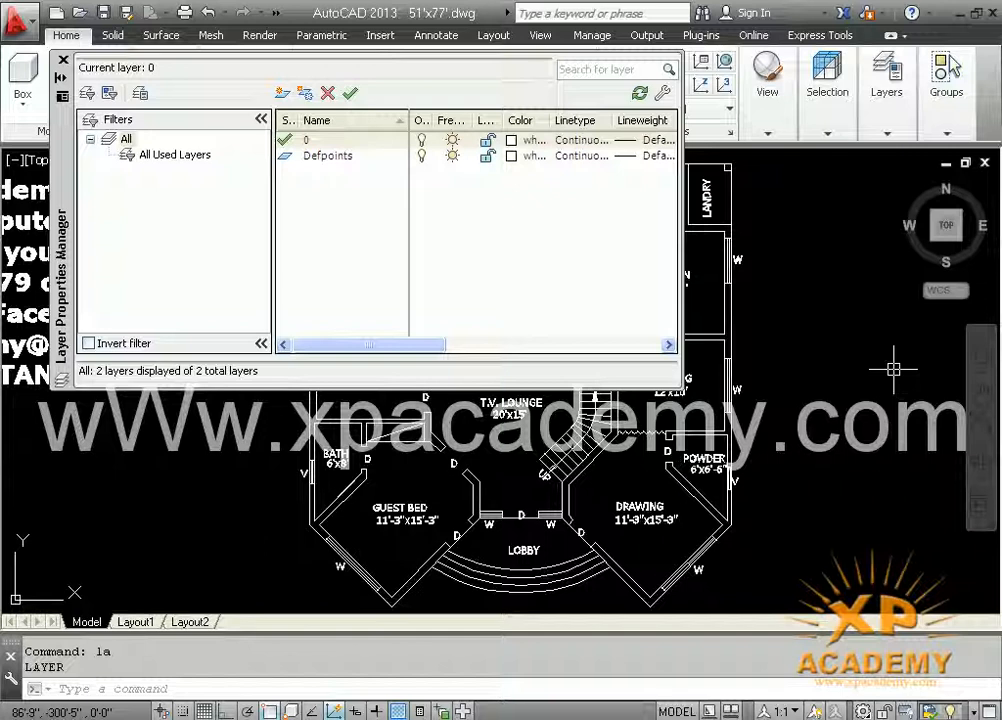
{"action": "left_click", "coordinate": [283, 97]}
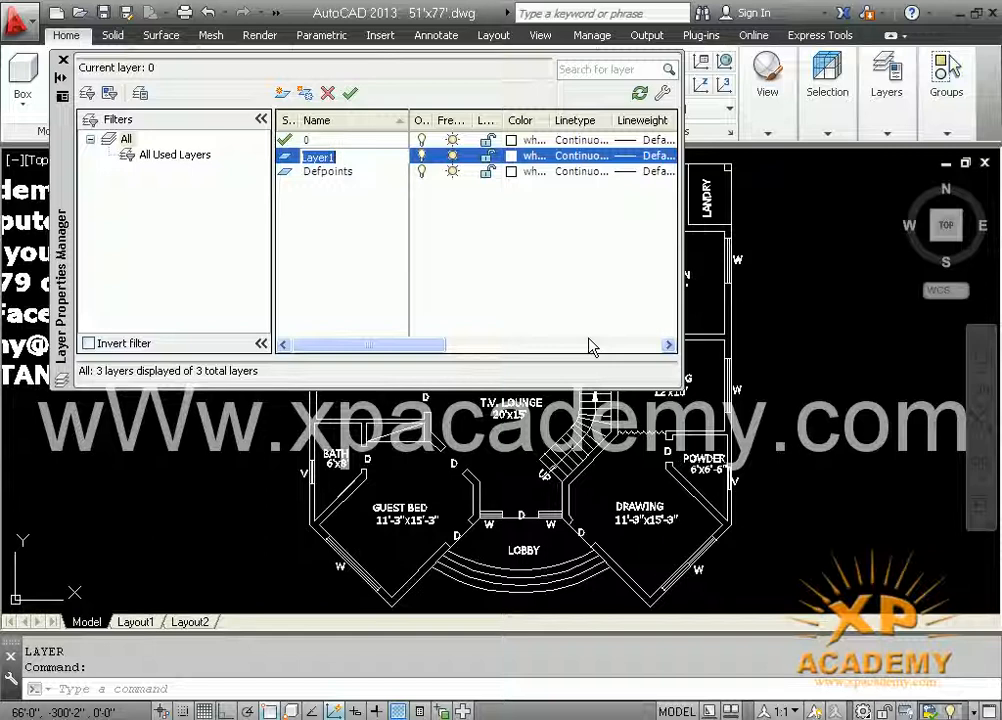
{"action": "type", "text": "te"}
{"action": "key", "text": "Caps_Lock"}
{"action": "type", "text": "T"}
{"action": "key", "text": "Caps_Lock"}
{"action": "type", "text": "e"}
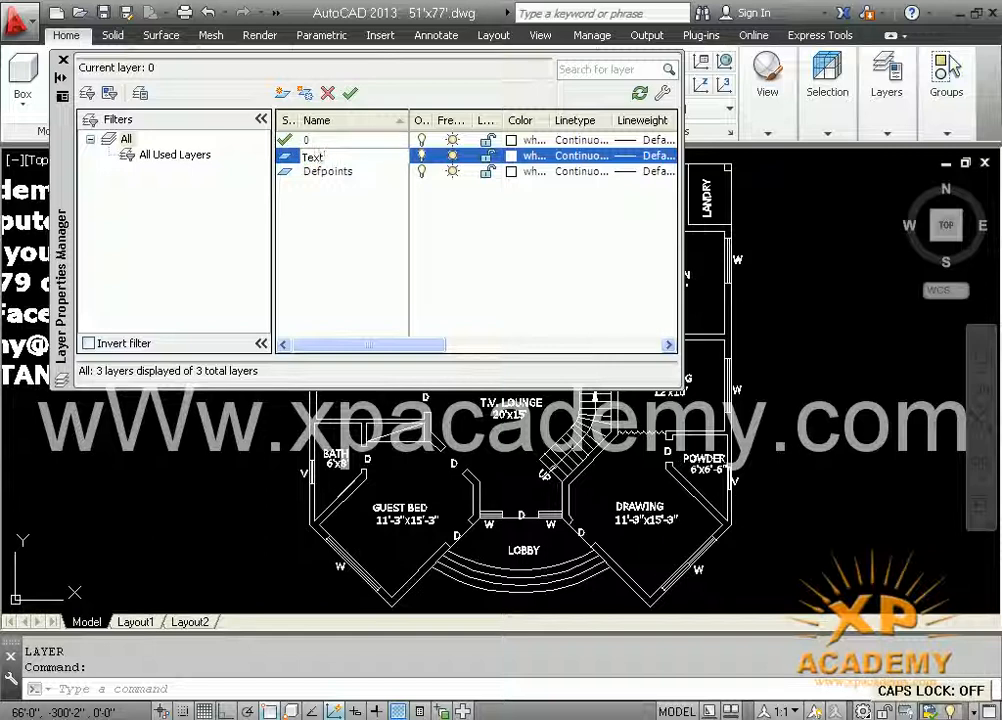
{"action": "type", "text": "xt"}
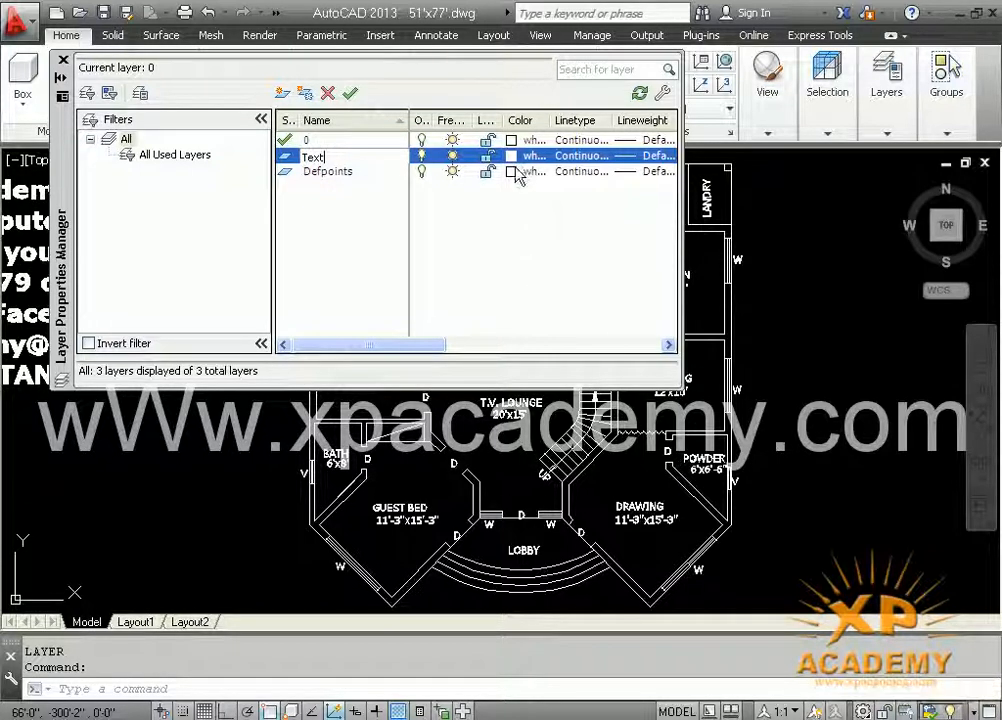
{"action": "key", "text": "Return"}
Set the Text layer's color to red, index color 10
{"action": "left_click", "coordinate": [511, 157]}
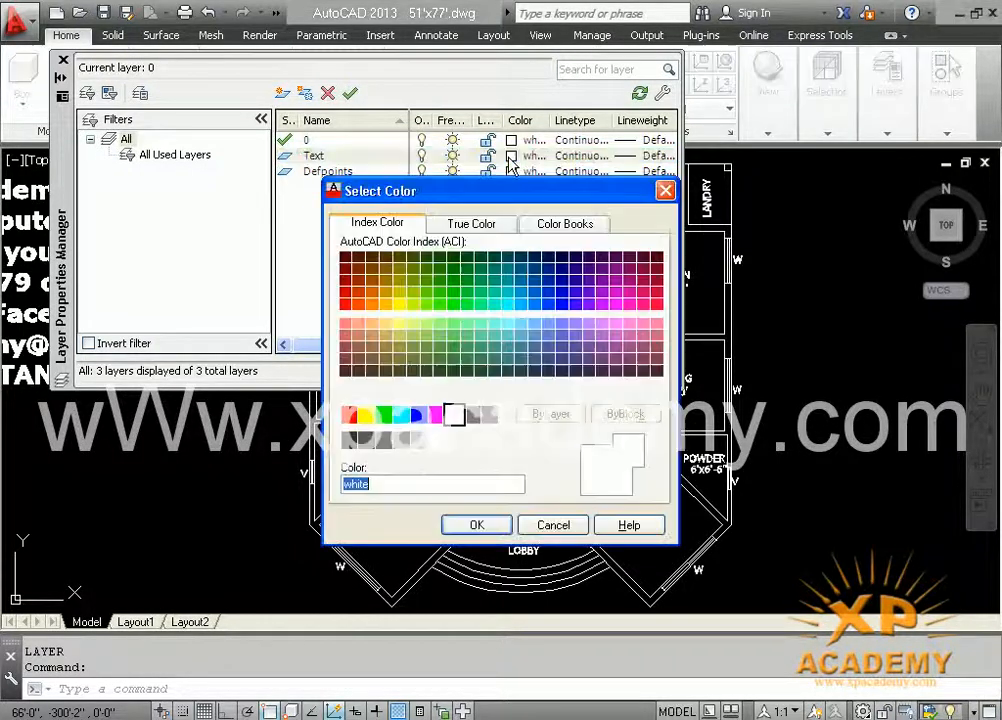
{"action": "left_click", "coordinate": [345, 305]}
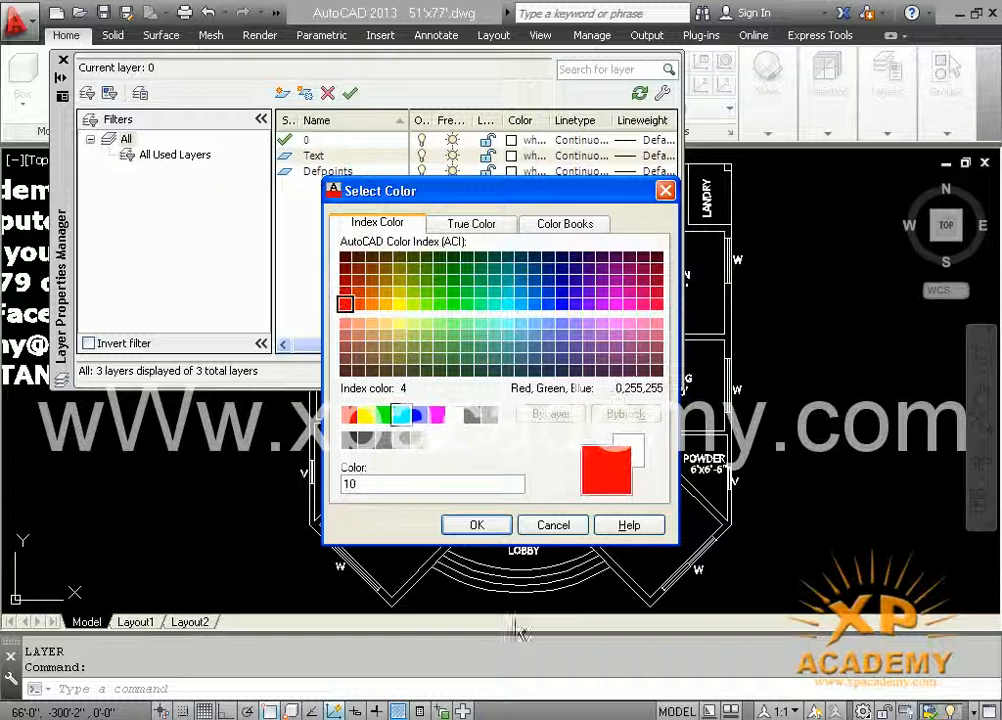
{"action": "left_click", "coordinate": [489, 528]}
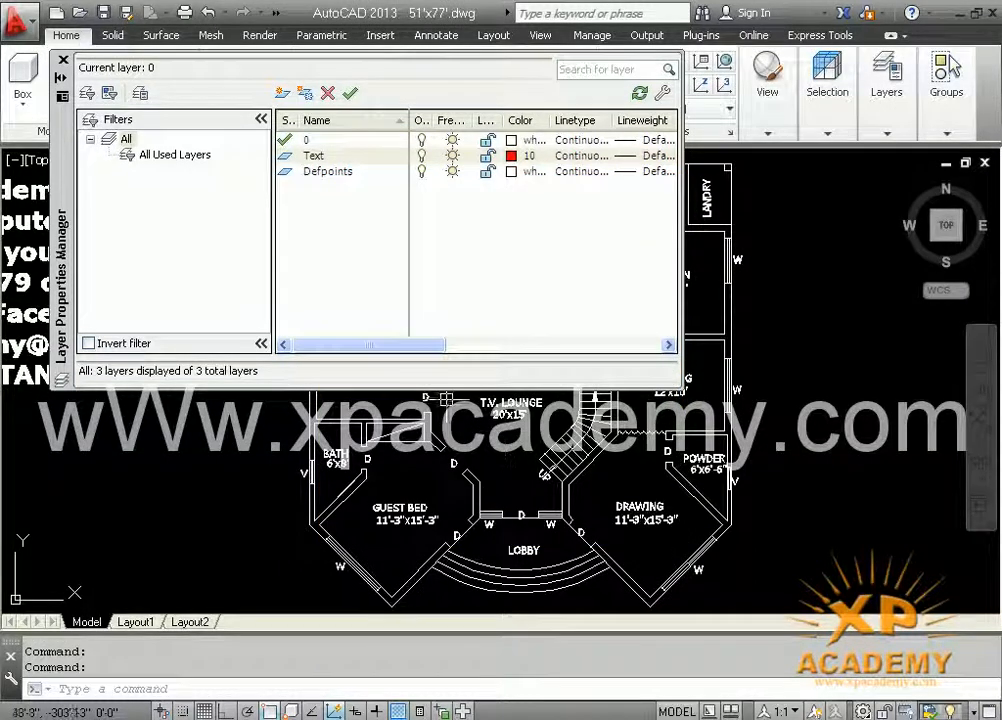
Create a layer named title and set its color to white
{"action": "left_click", "coordinate": [283, 93]}
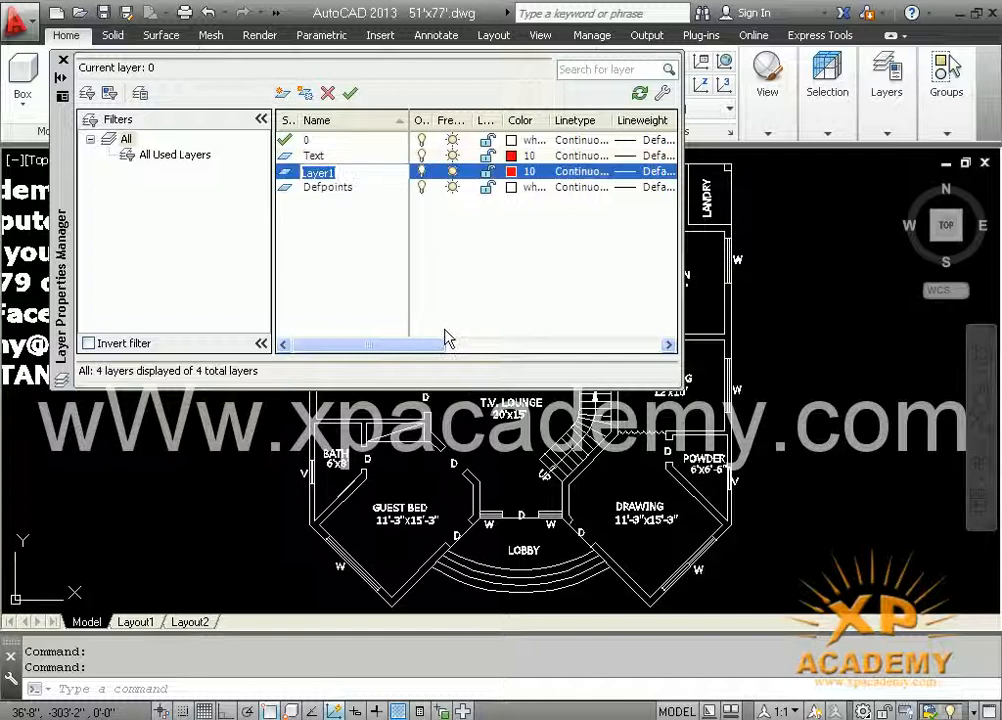
{"action": "type", "text": "title"}
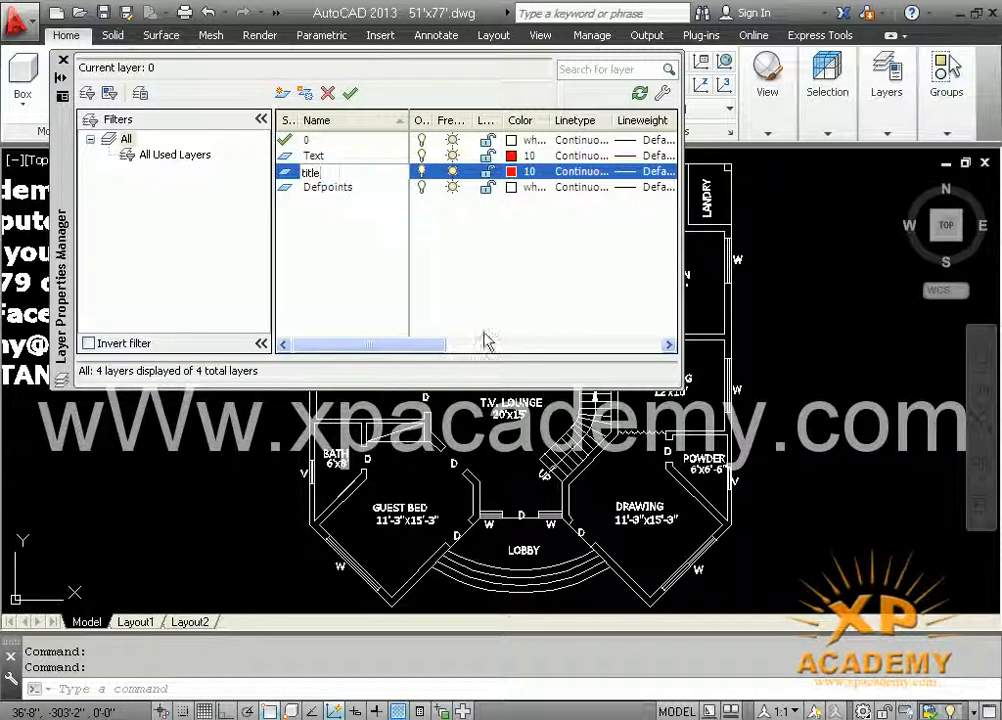
{"action": "left_click_drag", "start_coordinate": [63, 157], "coordinate": [282, 292]}
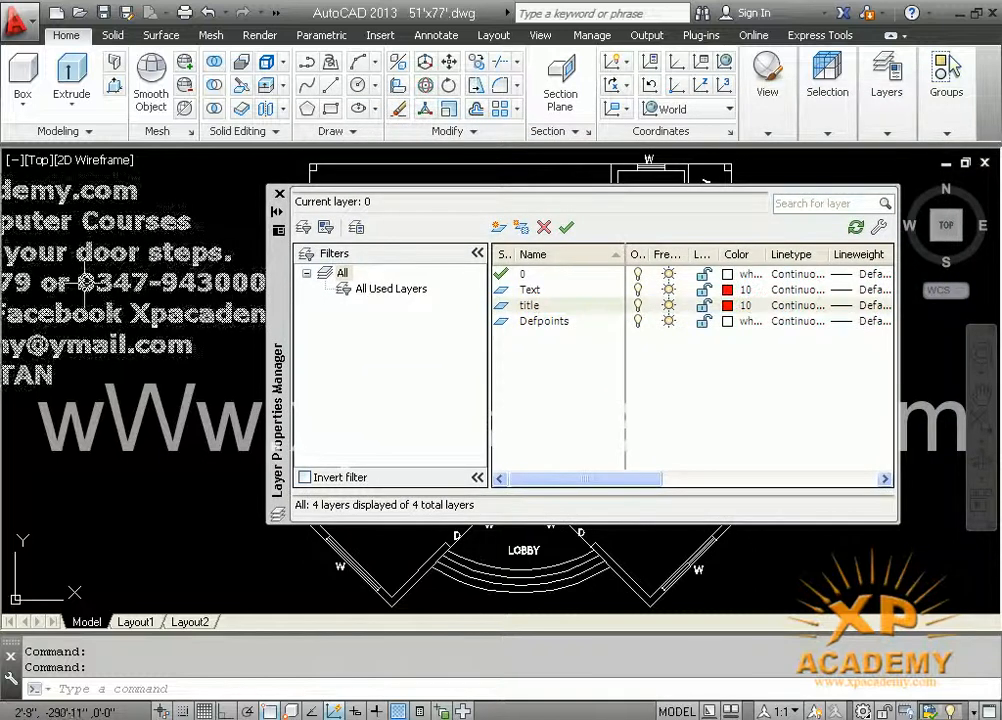
{"action": "left_click", "coordinate": [727, 307]}
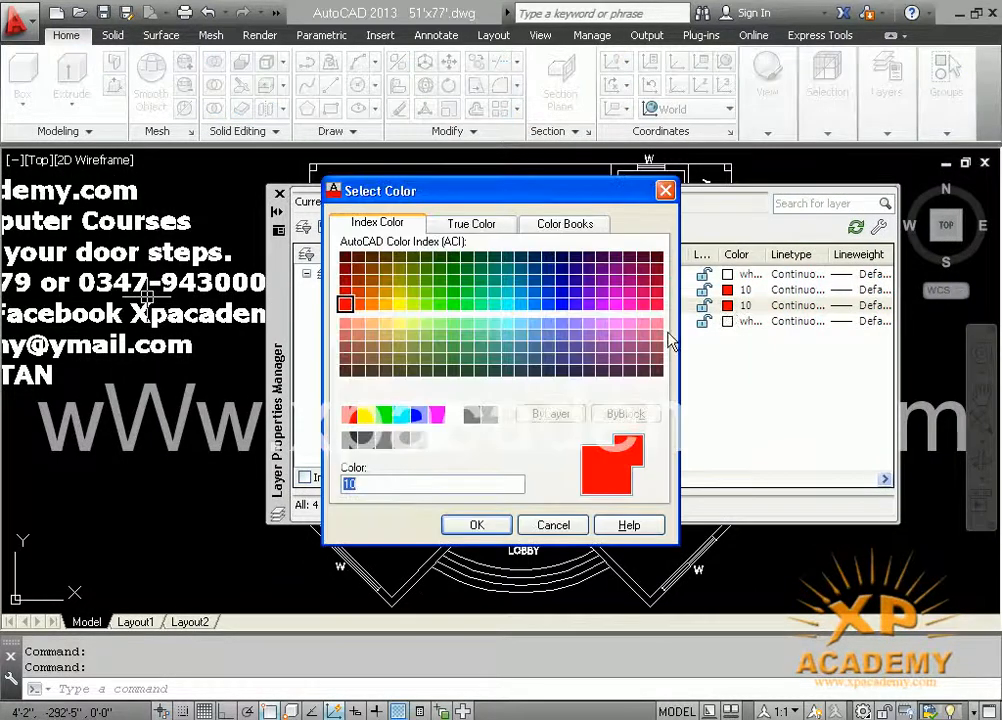
{"action": "left_click", "coordinate": [454, 414]}
{"action": "left_click", "coordinate": [475, 524]}
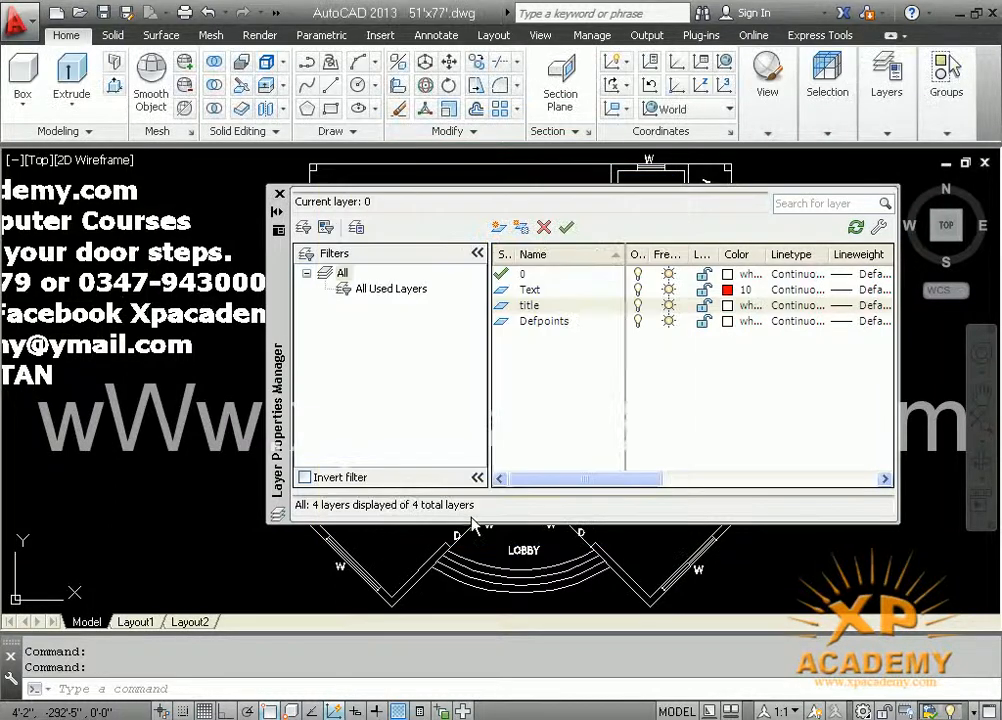
Create a layer named 2d window
{"action": "left_click", "coordinate": [500, 232]}
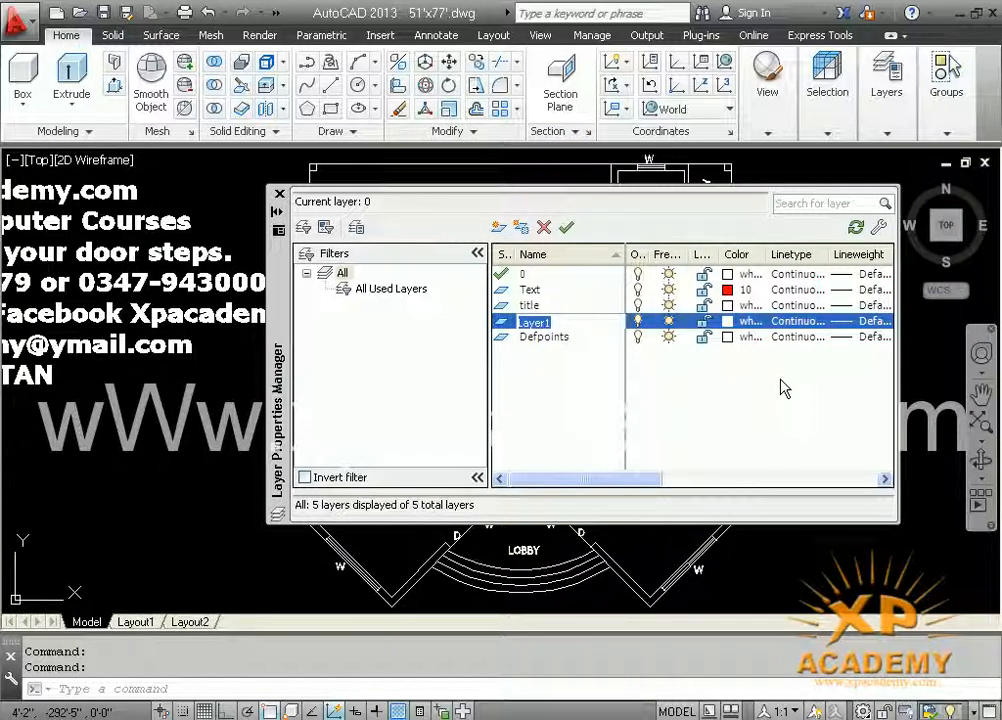
{"action": "type", "text": "2d window"}
Create a new layer named wall
{"action": "left_click", "coordinate": [498, 228]}
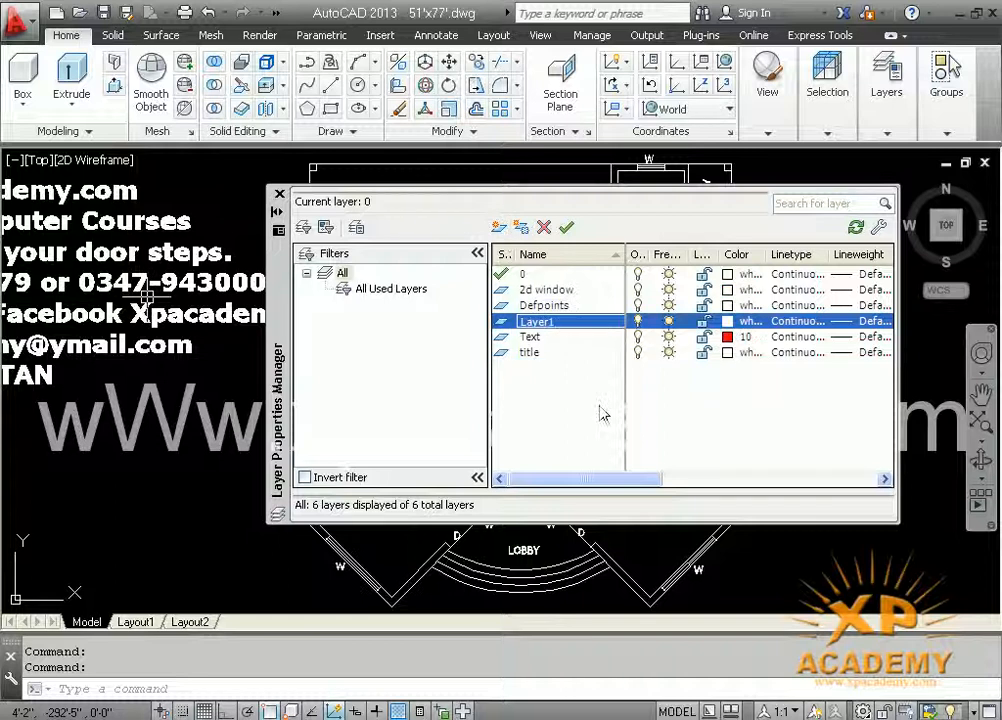
{"action": "right_click", "coordinate": [577, 327]}
{"action": "left_click", "coordinate": [564, 319]}
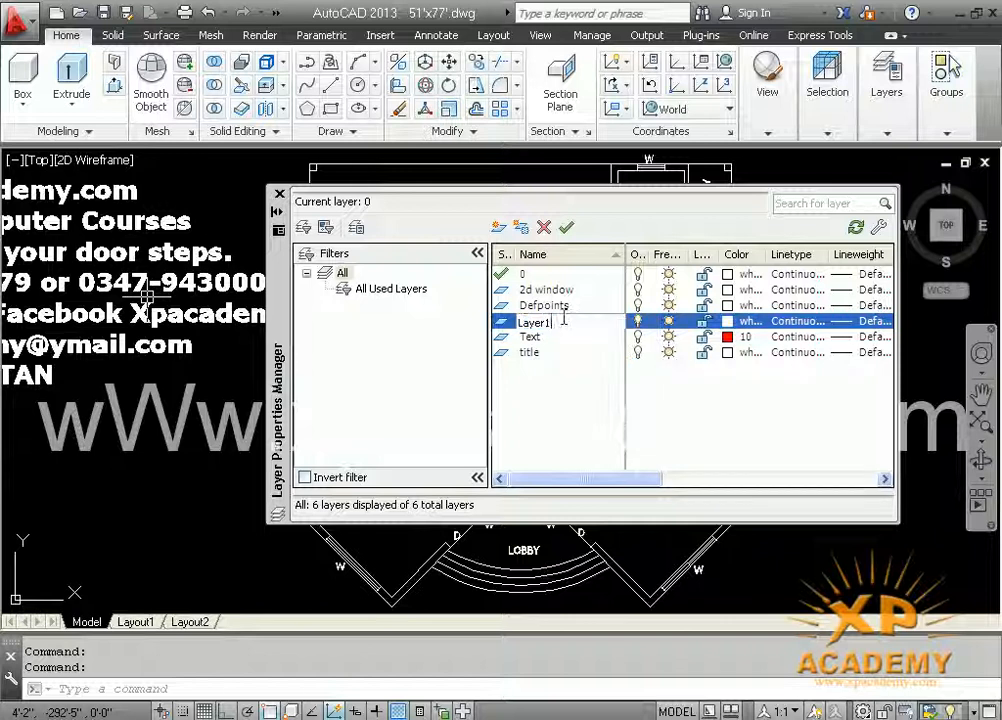
{"action": "left_click_drag", "start_coordinate": [564, 321], "coordinate": [459, 326]}
{"action": "type", "text": "w"}
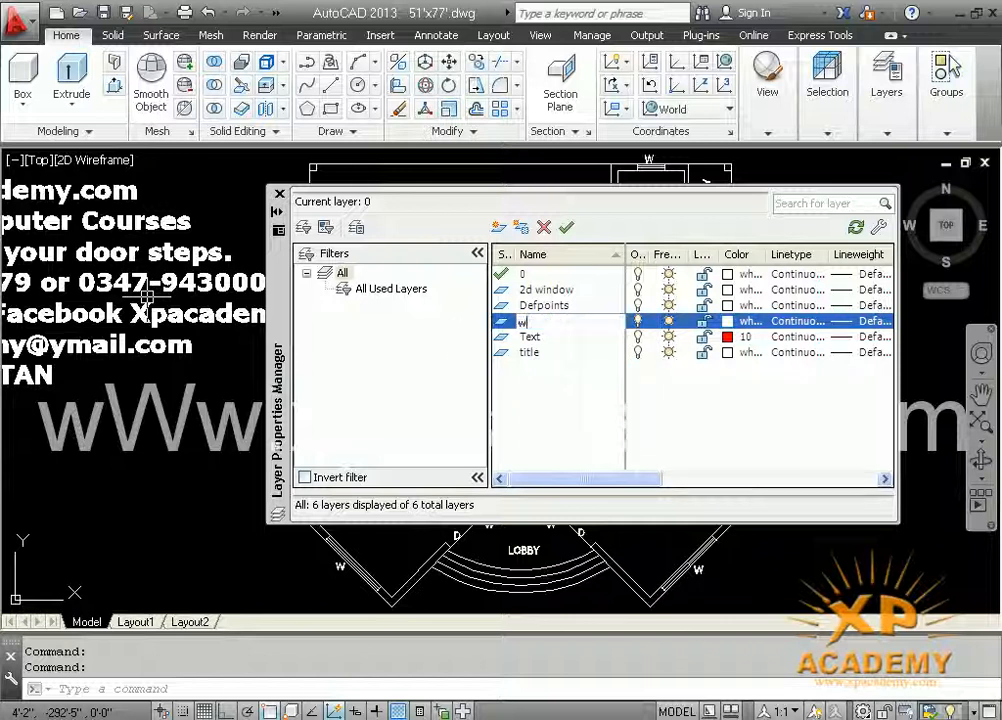
Set the wall layer's color to orange, index color 40
{"action": "left_click", "coordinate": [727, 325]}
{"action": "left_click", "coordinate": [727, 330]}
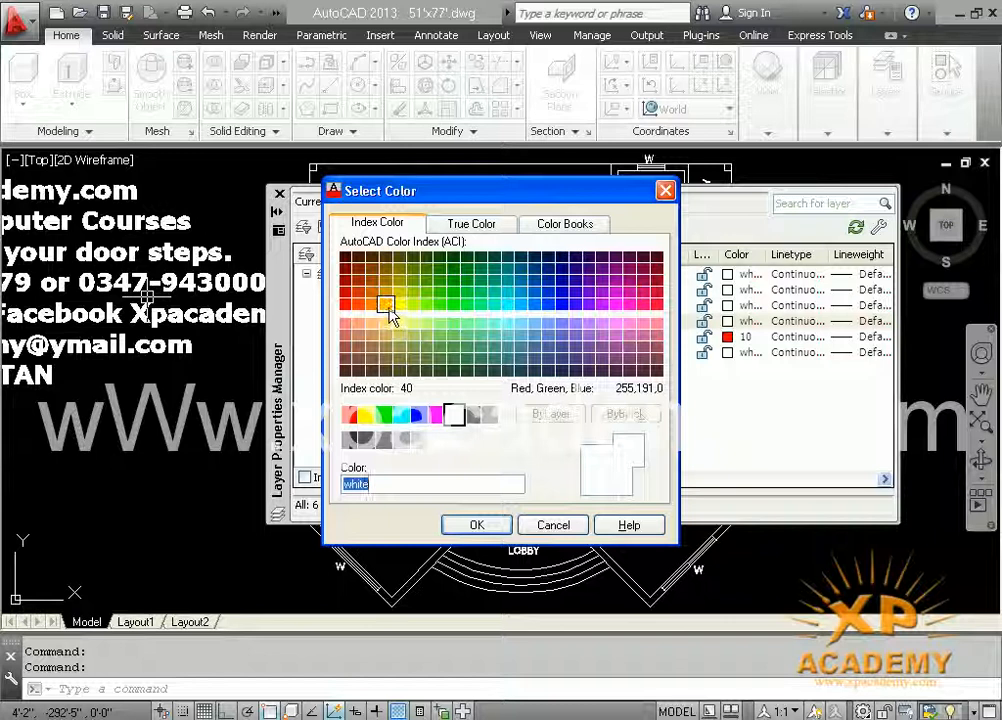
{"action": "left_click", "coordinate": [390, 310]}
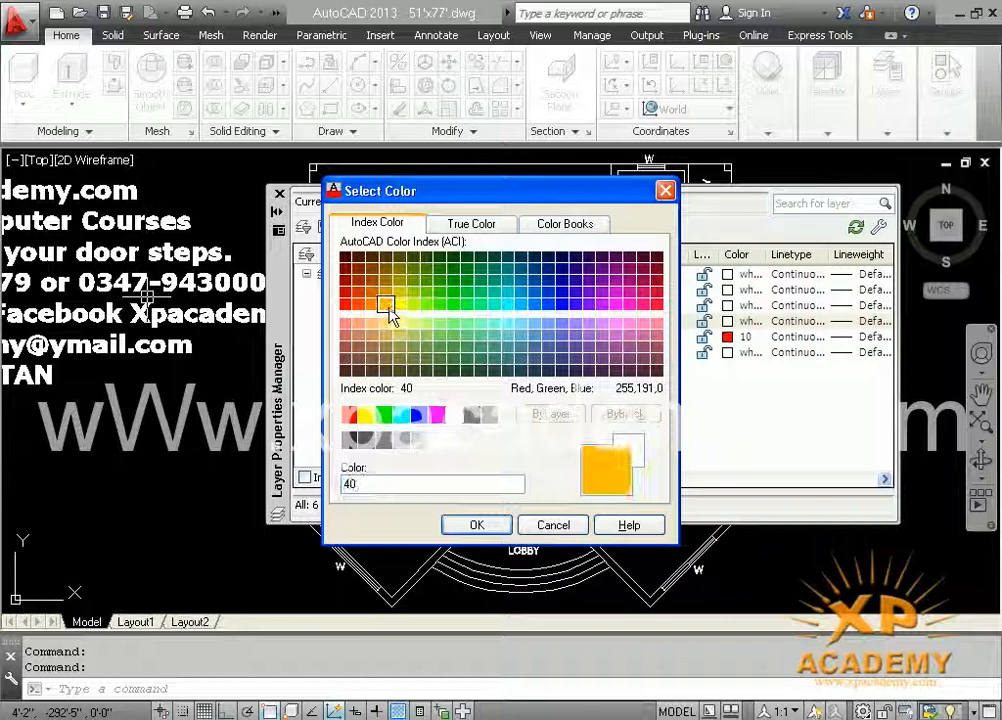
{"action": "left_click", "coordinate": [476, 525]}
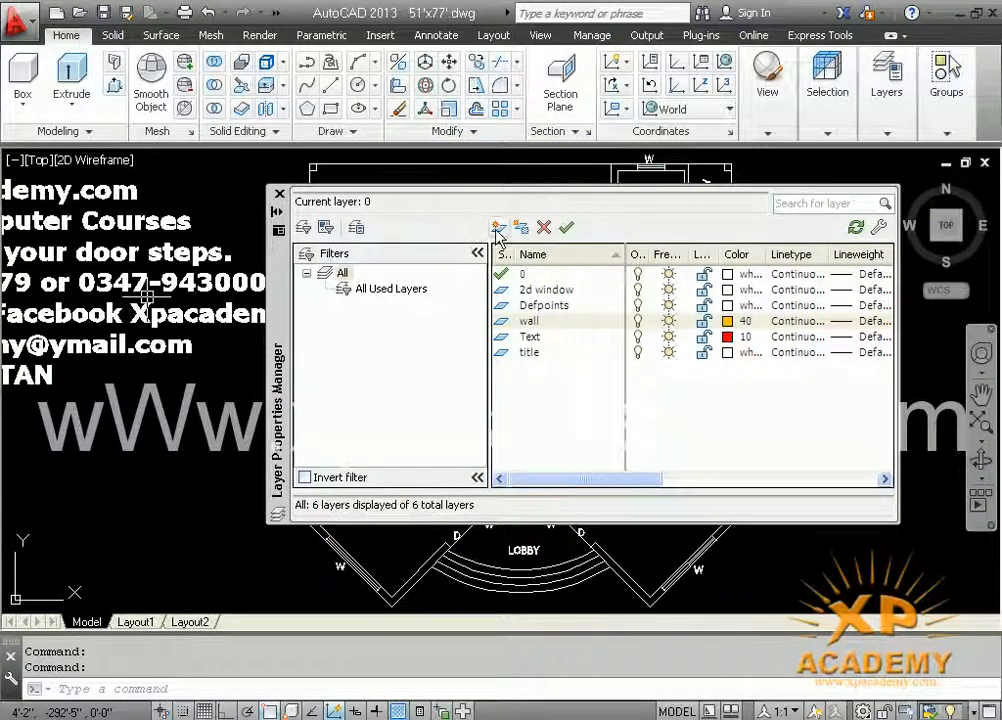
Create a layer named map with the color white and close the layer manager
{"action": "left_click", "coordinate": [497, 232]}
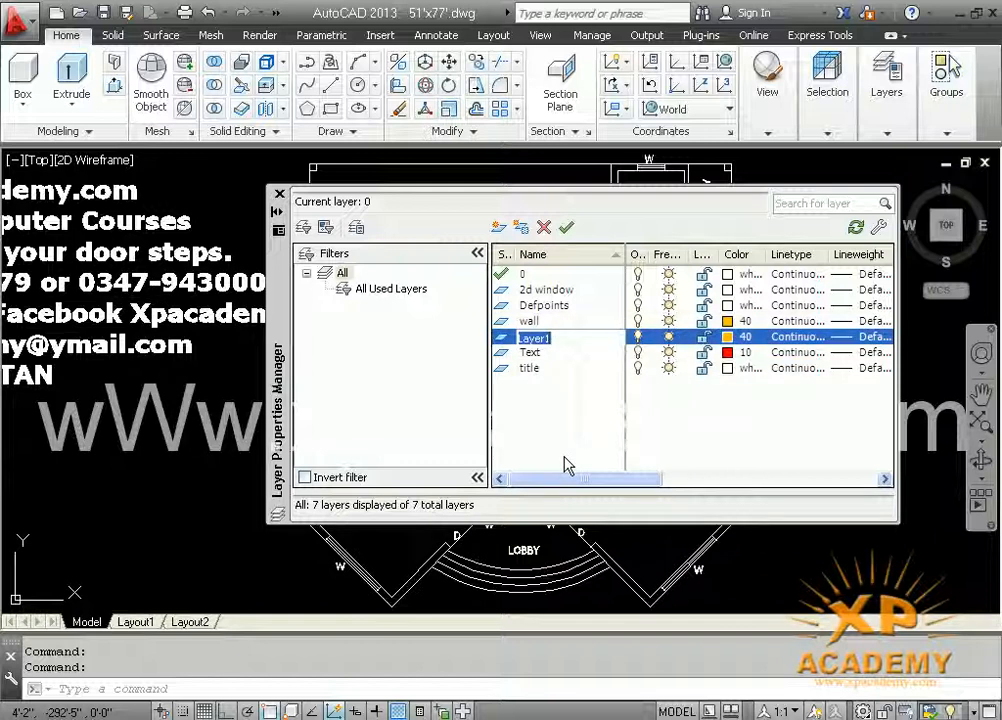
{"action": "type", "text": "ap"}
{"action": "key", "text": "Return"}
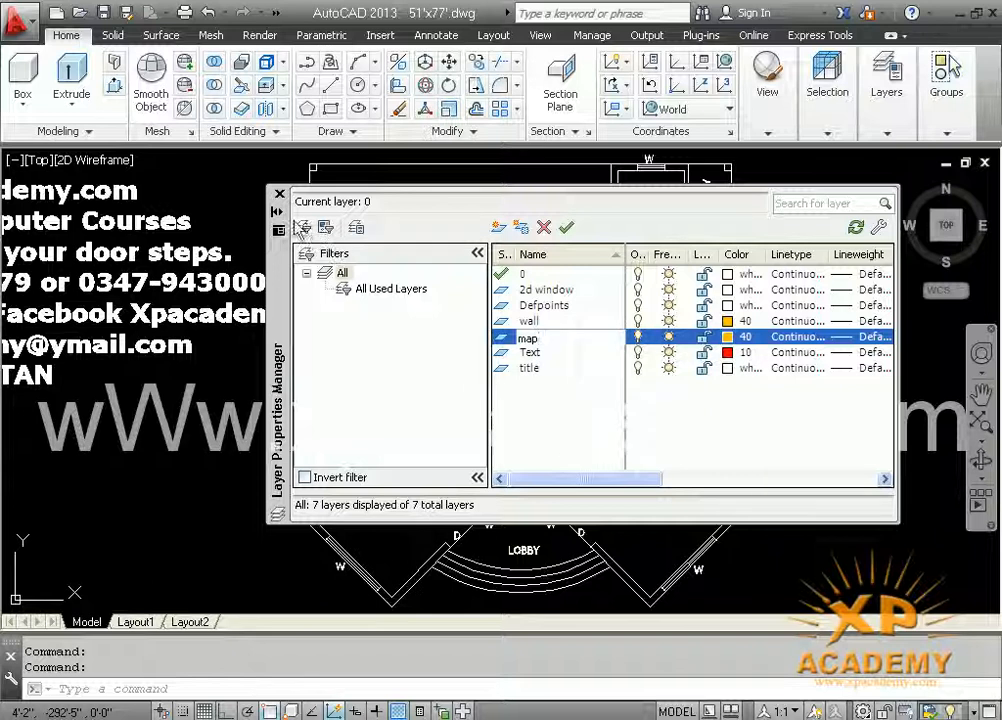
{"action": "left_click", "coordinate": [729, 338]}
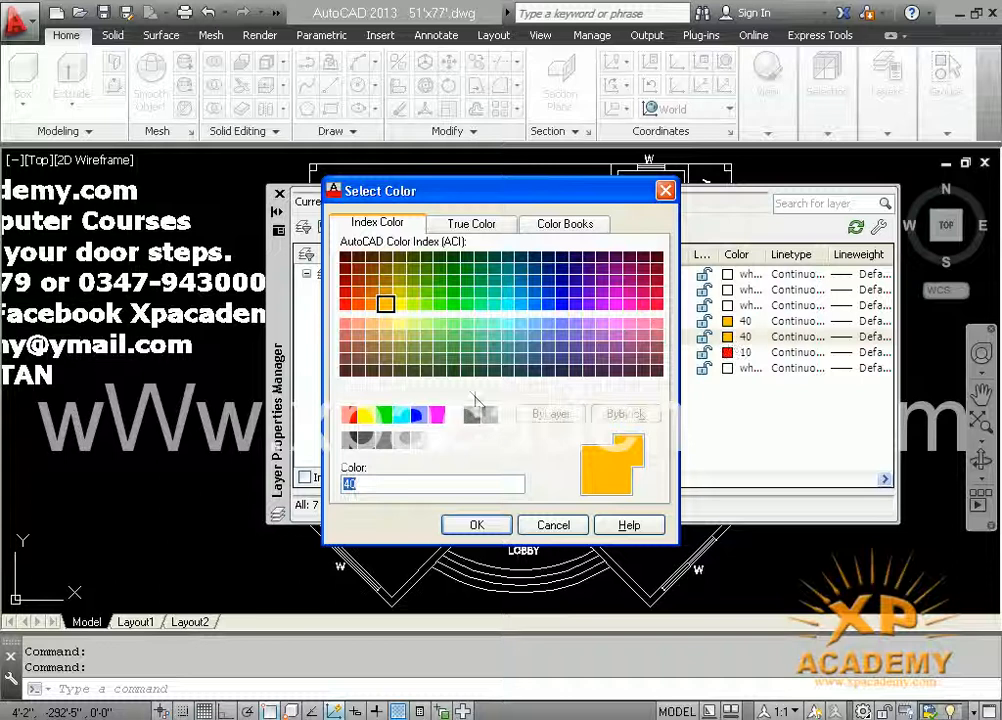
{"action": "left_click", "coordinate": [455, 414]}
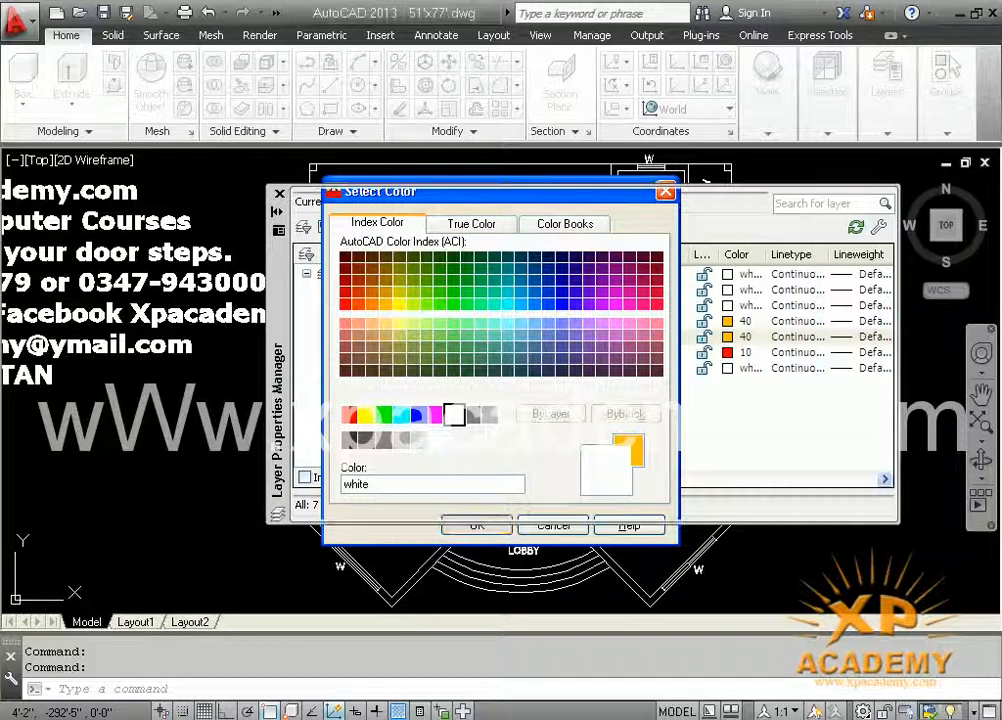
{"action": "left_click", "coordinate": [486, 532]}
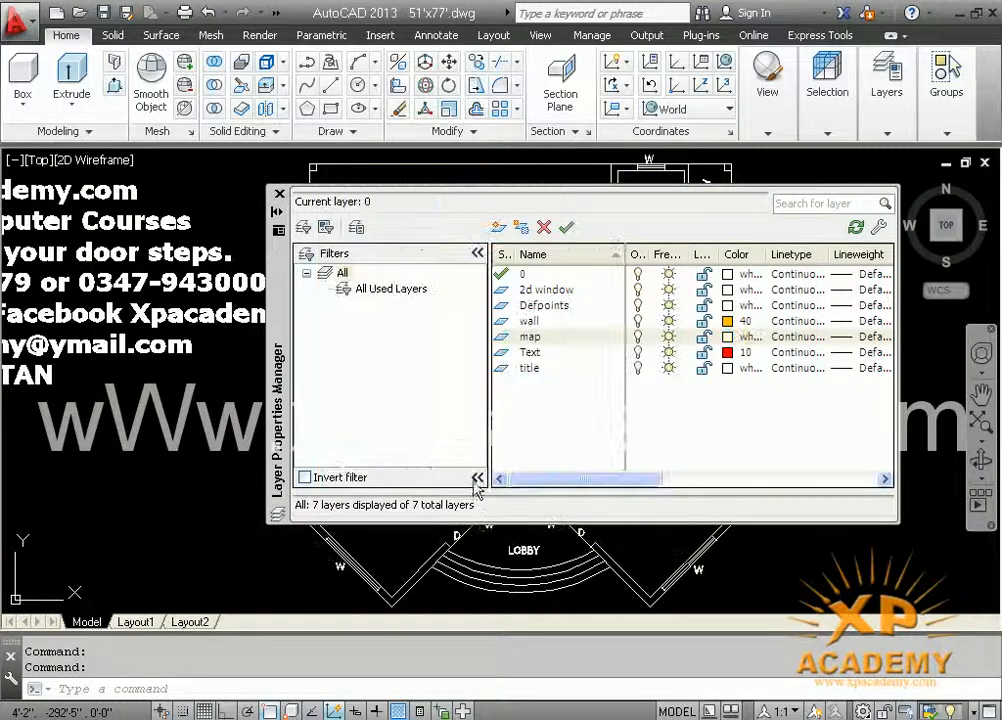
{"action": "left_click", "coordinate": [280, 194]}
Assign the academy's contact text block beside the plan to the title layer and lock that layer
{"action": "middle_click_drag", "start_coordinate": [239, 337], "coordinate": [467, 338]}
{"action": "middle_click_drag", "start_coordinate": [302, 190], "coordinate": [453, 229]}
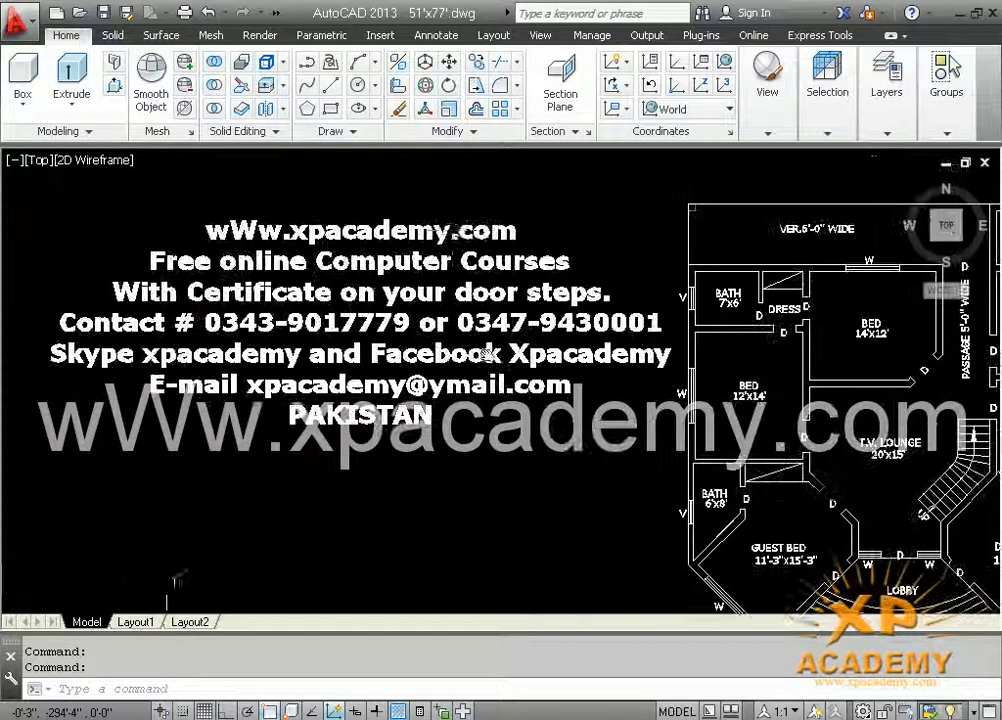
{"action": "left_click", "coordinate": [456, 215]}
{"action": "left_click", "coordinate": [396, 268]}
{"action": "middle_click_drag", "start_coordinate": [553, 340], "coordinate": [430, 337]}
{"action": "left_click", "coordinate": [886, 95]}
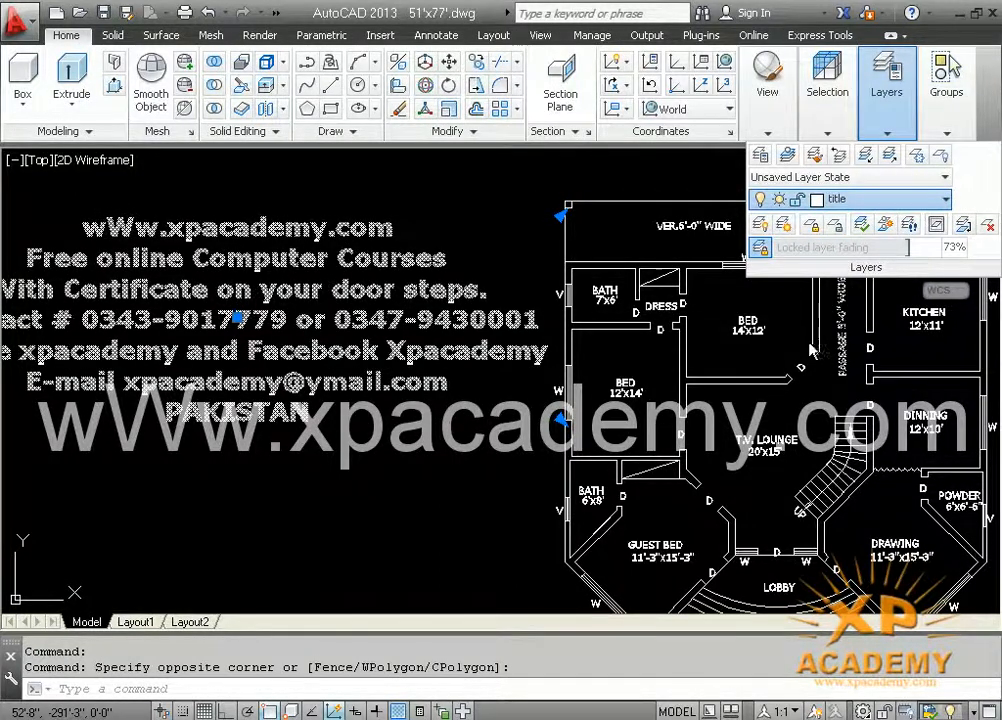
{"action": "left_click", "coordinate": [465, 520]}
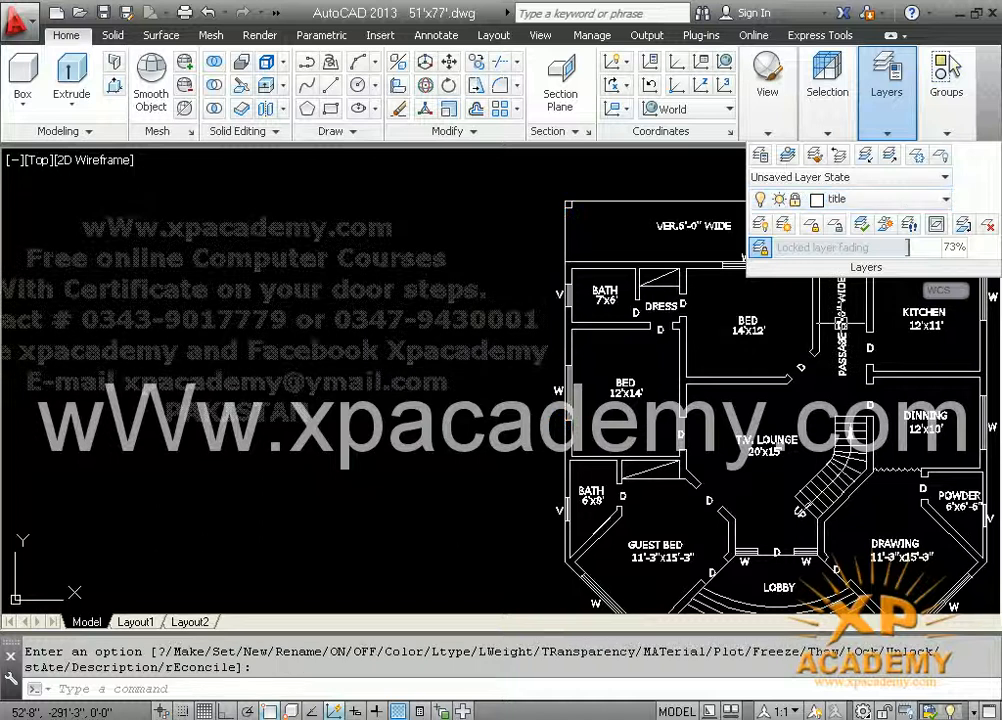
Try to select all text similar to the T.V. LOUNGE size label with Select Similar
{"action": "middle_click_drag", "start_coordinate": [458, 441], "coordinate": [459, 441]}
{"action": "middle_click_drag", "start_coordinate": [357, 426], "coordinate": [351, 424]}
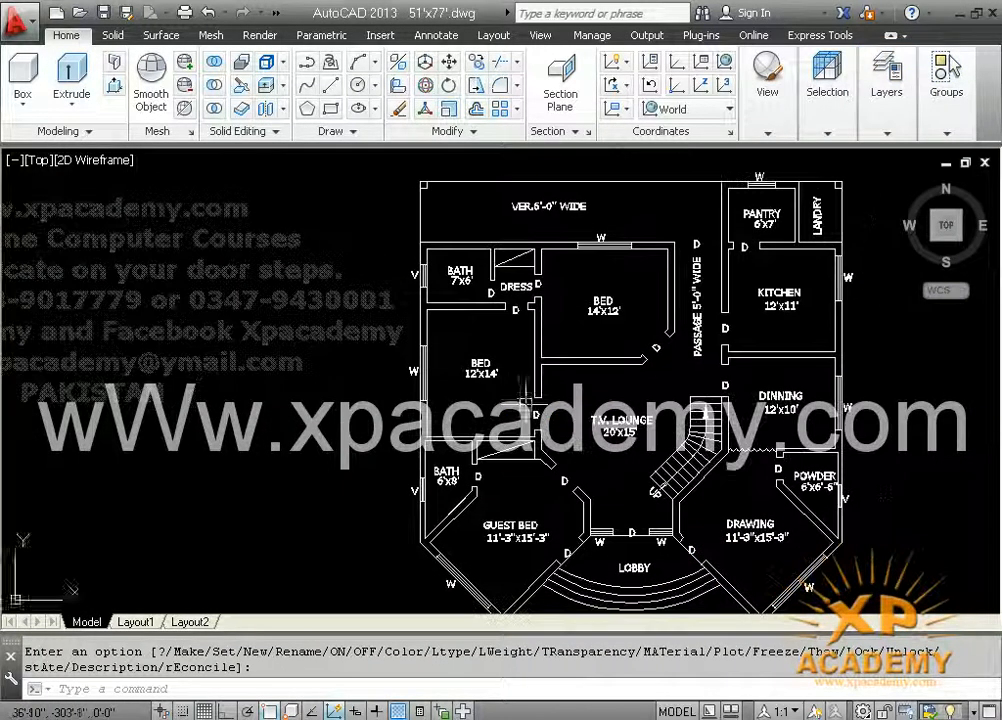
{"action": "scroll", "coordinate": [568, 426], "scroll_direction": "up", "scroll_amount": 2}
{"action": "middle_click_drag", "start_coordinate": [568, 426], "coordinate": [449, 400]}
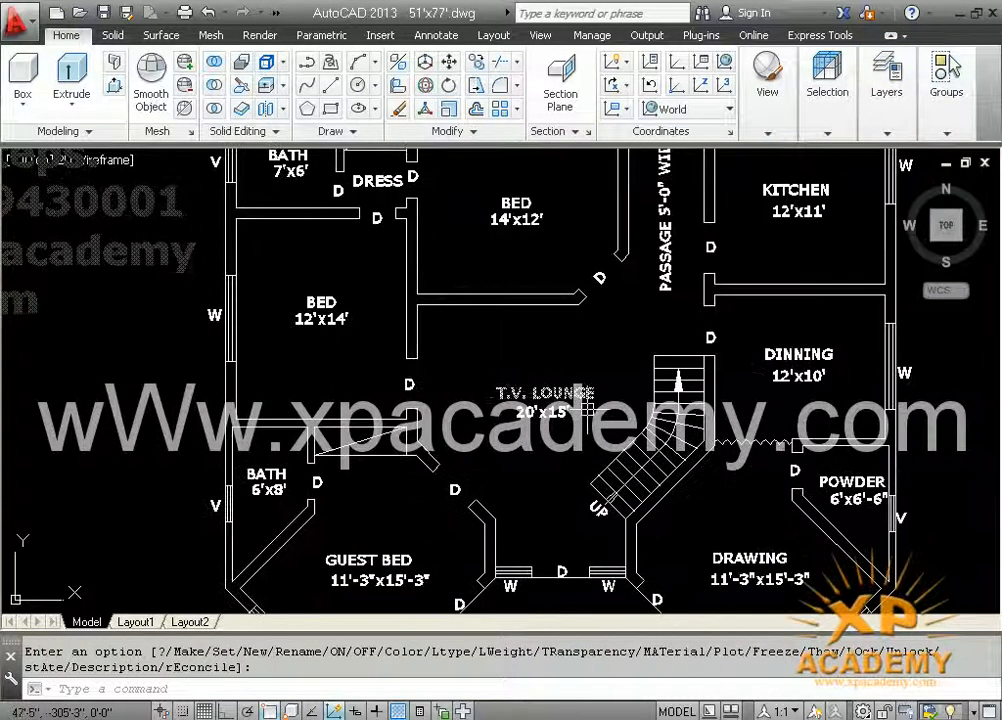
{"action": "middle_click_drag", "start_coordinate": [568, 353], "coordinate": [504, 336]}
{"action": "scroll", "coordinate": [544, 485], "scroll_direction": "down", "scroll_amount": 3}
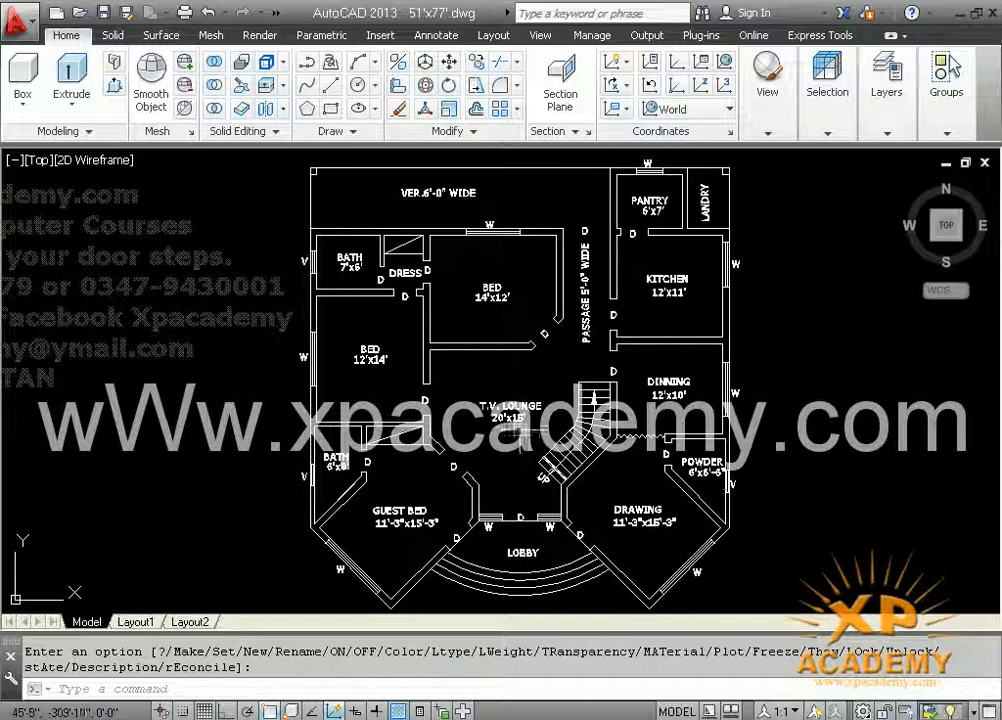
{"action": "scroll", "coordinate": [533, 406], "scroll_direction": "up", "scroll_amount": 2}
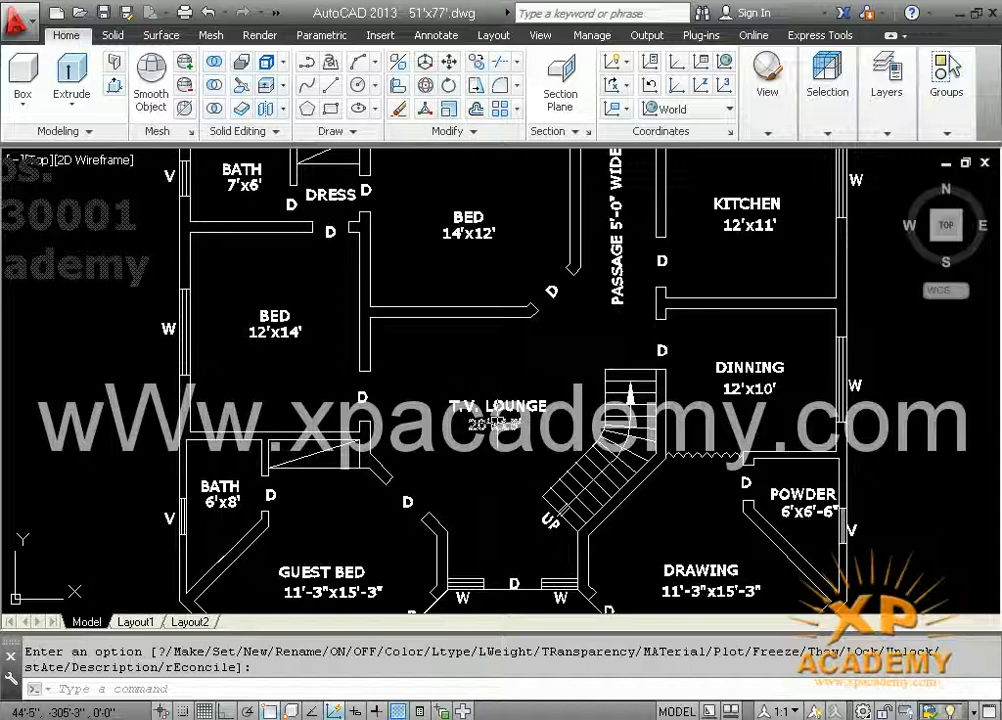
{"action": "right_click", "coordinate": [500, 432]}
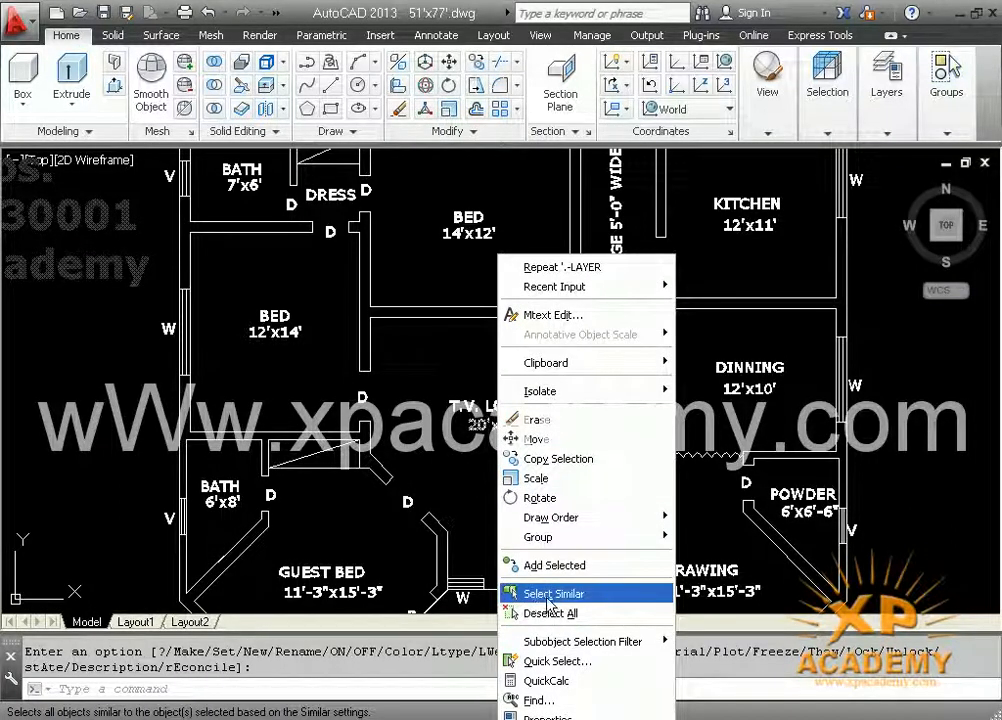
{"action": "left_click", "coordinate": [548, 594]}
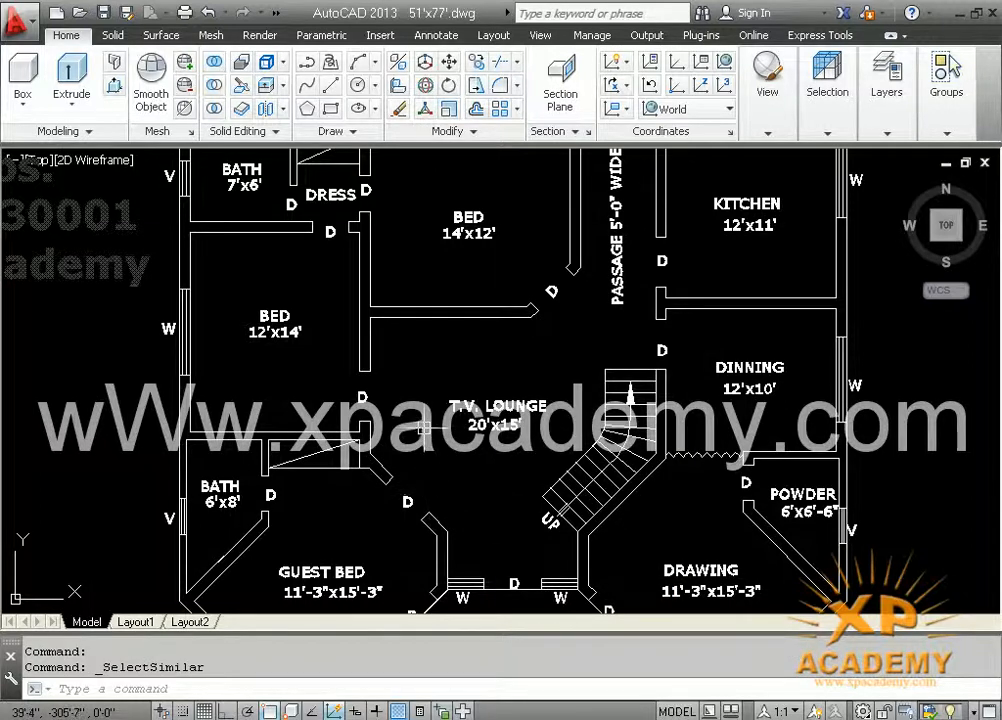
Select the BED 14'x12' label texts and extend the selection to all similar text with Select Similar
{"action": "scroll", "coordinate": [443, 517], "scroll_direction": "down", "scroll_amount": 5}
{"action": "scroll", "coordinate": [440, 432], "scroll_direction": "up", "scroll_amount": 8}
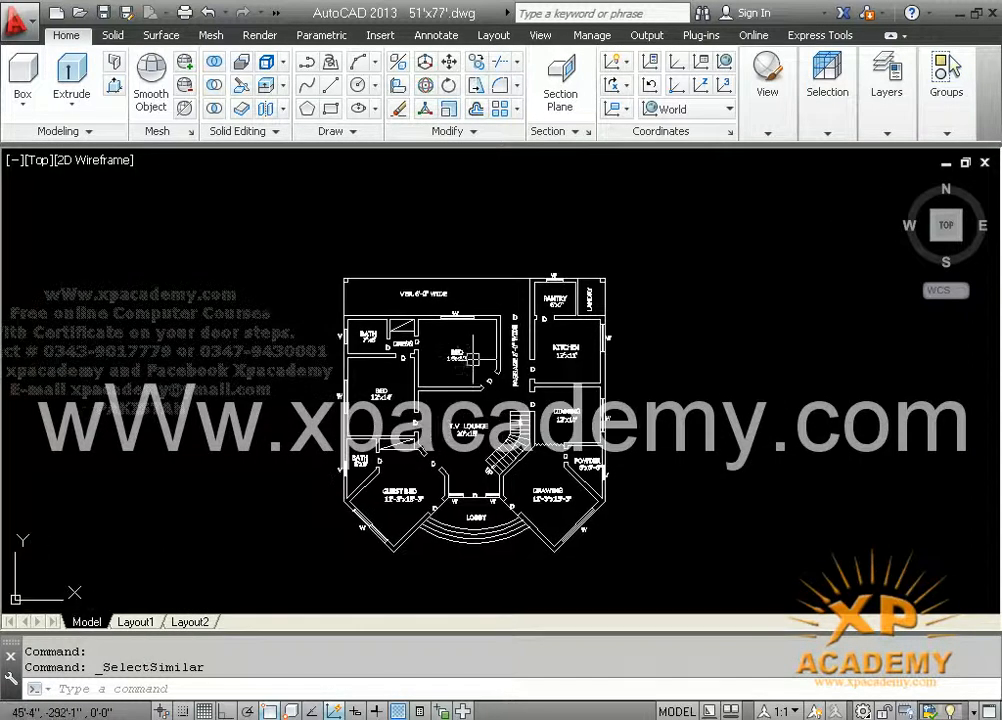
{"action": "scroll", "coordinate": [405, 383], "scroll_direction": "down", "scroll_amount": 3}
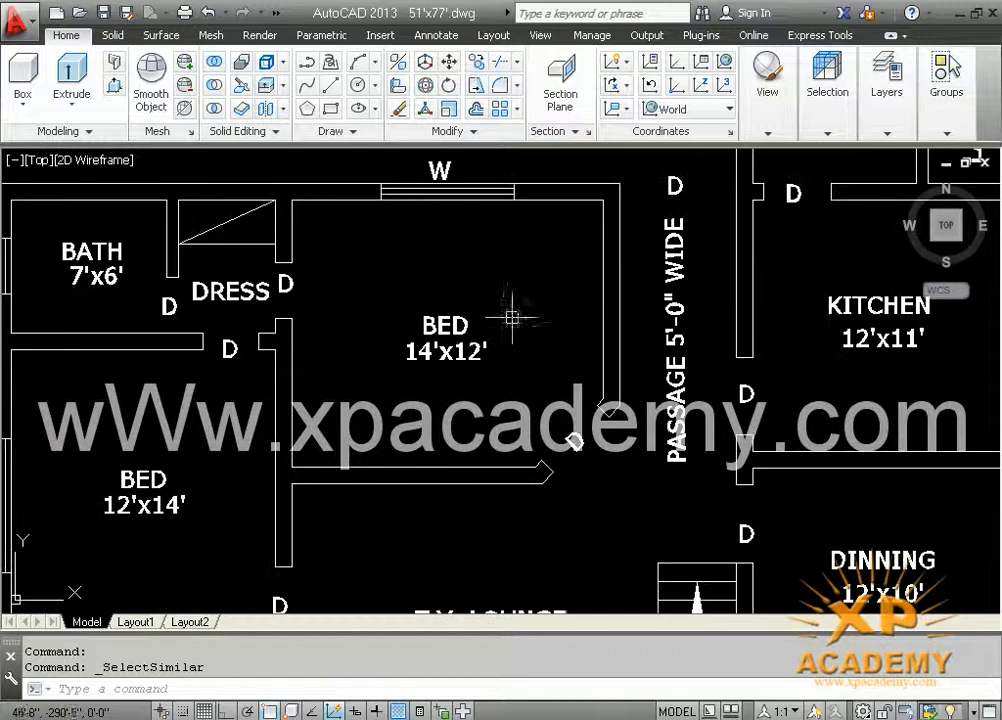
{"action": "left_click_drag", "start_coordinate": [503, 311], "coordinate": [400, 372]}
{"action": "right_click", "coordinate": [441, 331]}
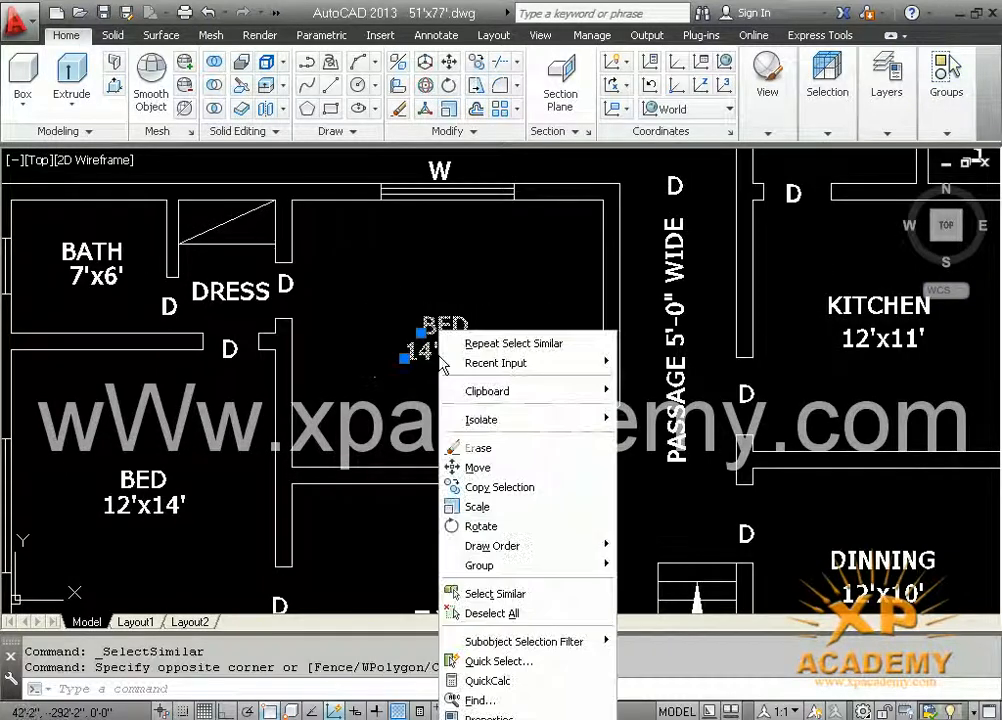
{"action": "left_click", "coordinate": [495, 594]}
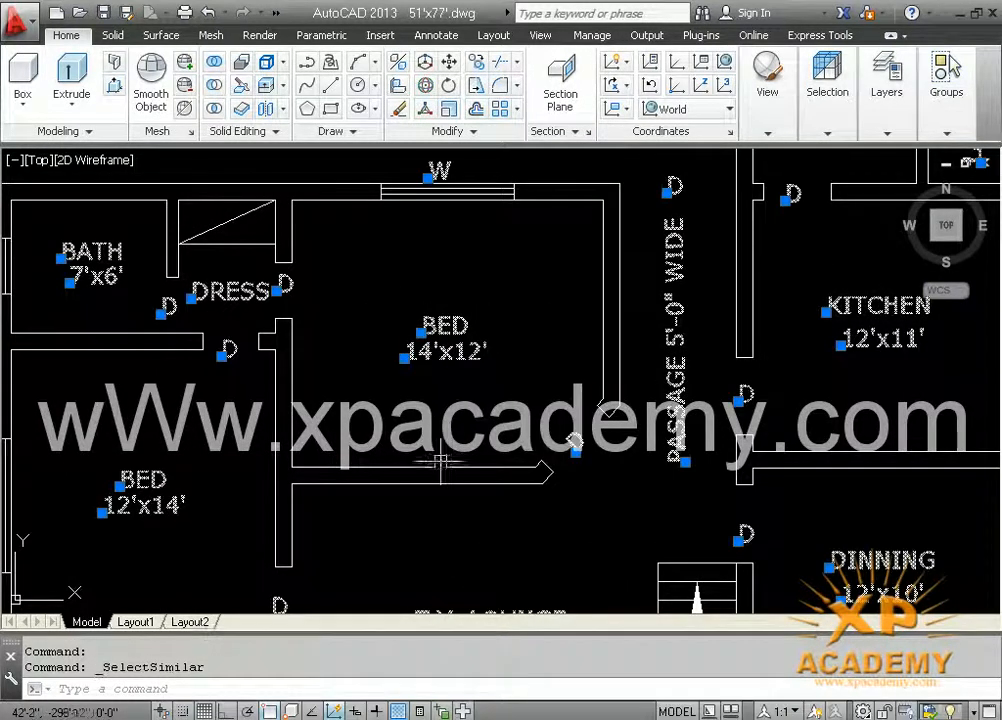
Assign the selected room, door and window labels to the Text layer and clear the selection
{"action": "scroll", "coordinate": [574, 443], "scroll_direction": "down", "scroll_amount": 4}
{"action": "middle_click_drag", "start_coordinate": [460, 442], "coordinate": [466, 366]}
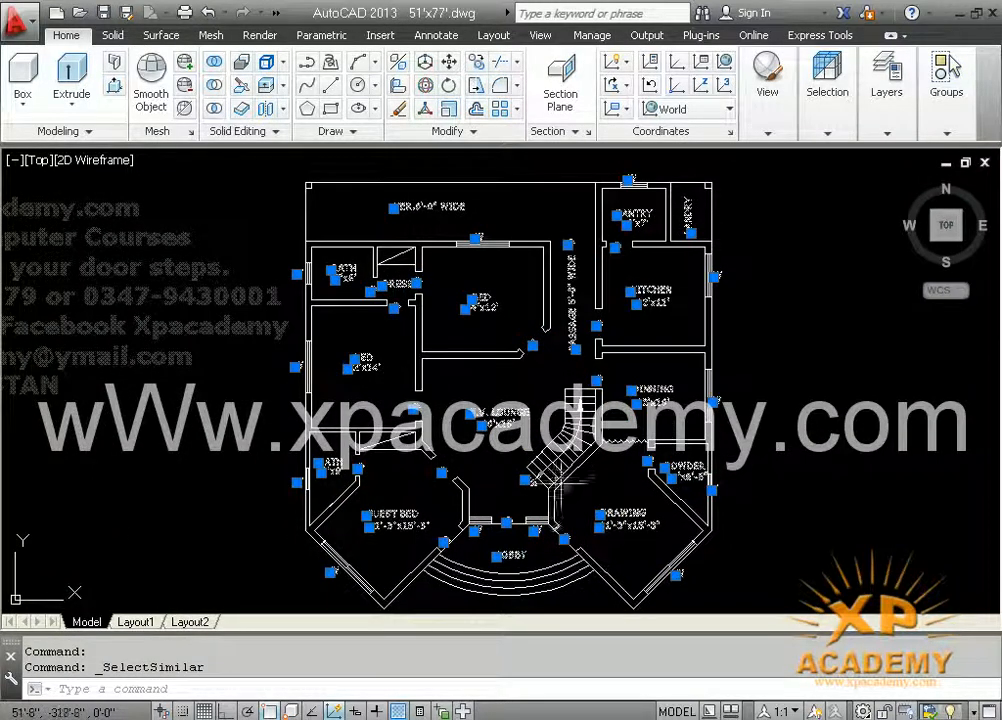
{"action": "left_click", "coordinate": [890, 132]}
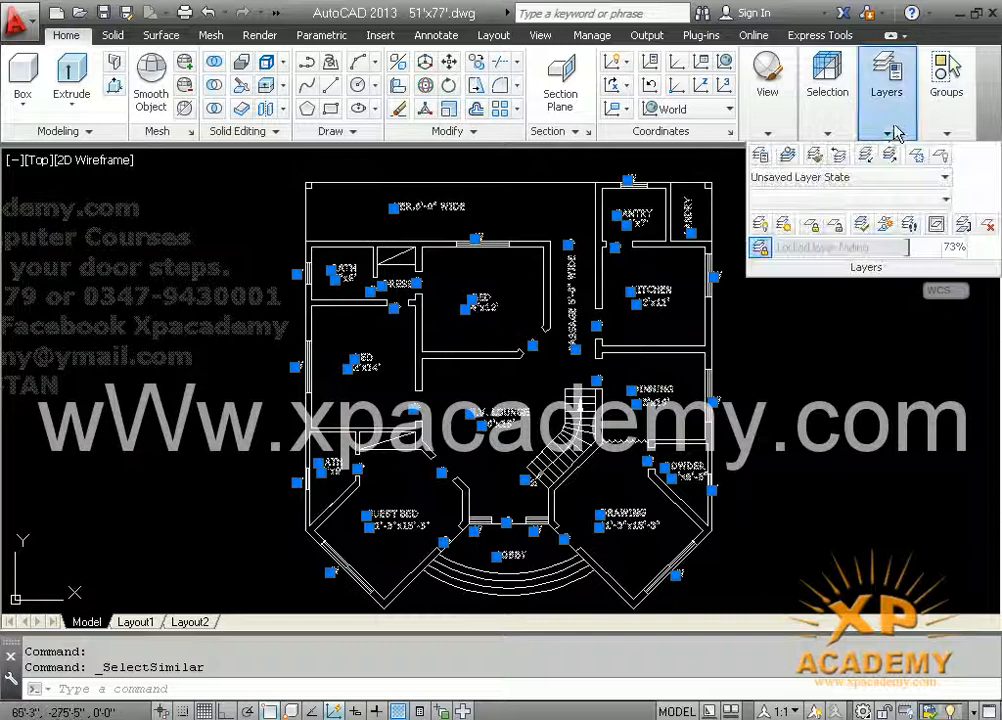
{"action": "left_click", "coordinate": [943, 200]}
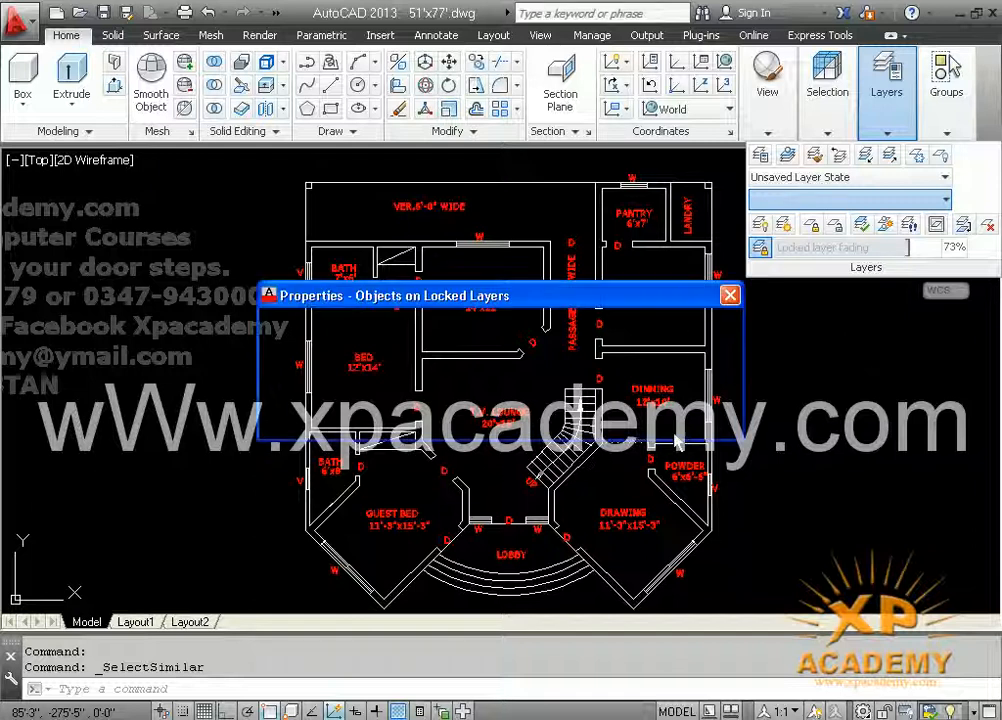
{"action": "left_click", "coordinate": [697, 419]}
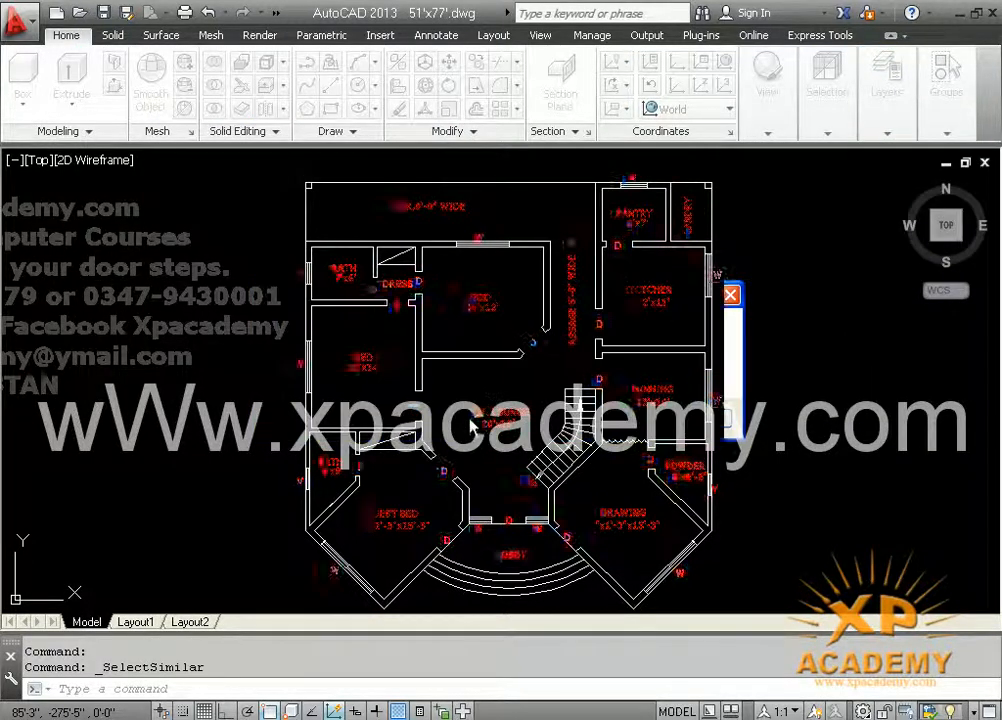
{"action": "middle_click_drag", "start_coordinate": [535, 386], "coordinate": [575, 356]}
{"action": "key", "text": "Escape"}
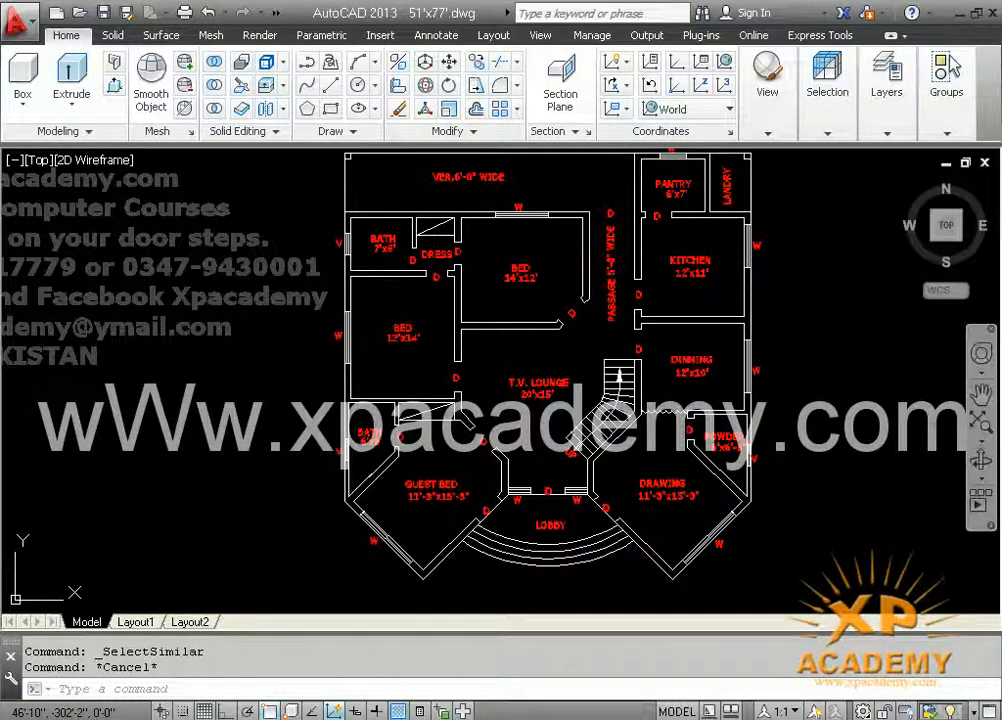
Save the drawing and hide the Text layer
{"action": "key", "text": "ctrl+s"}
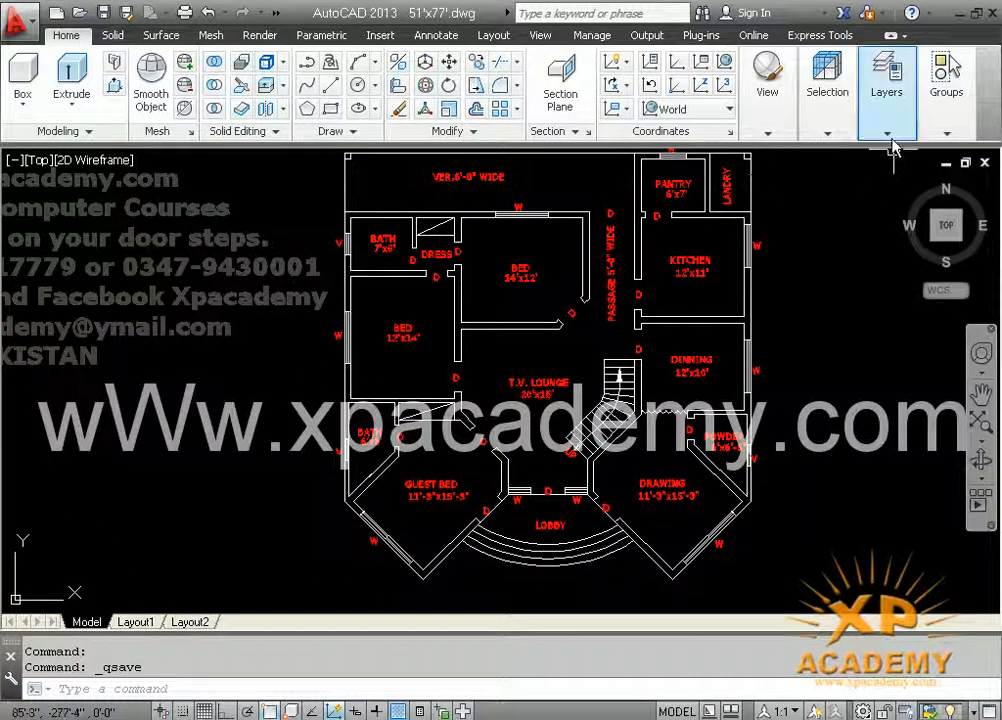
{"action": "left_click", "coordinate": [889, 140]}
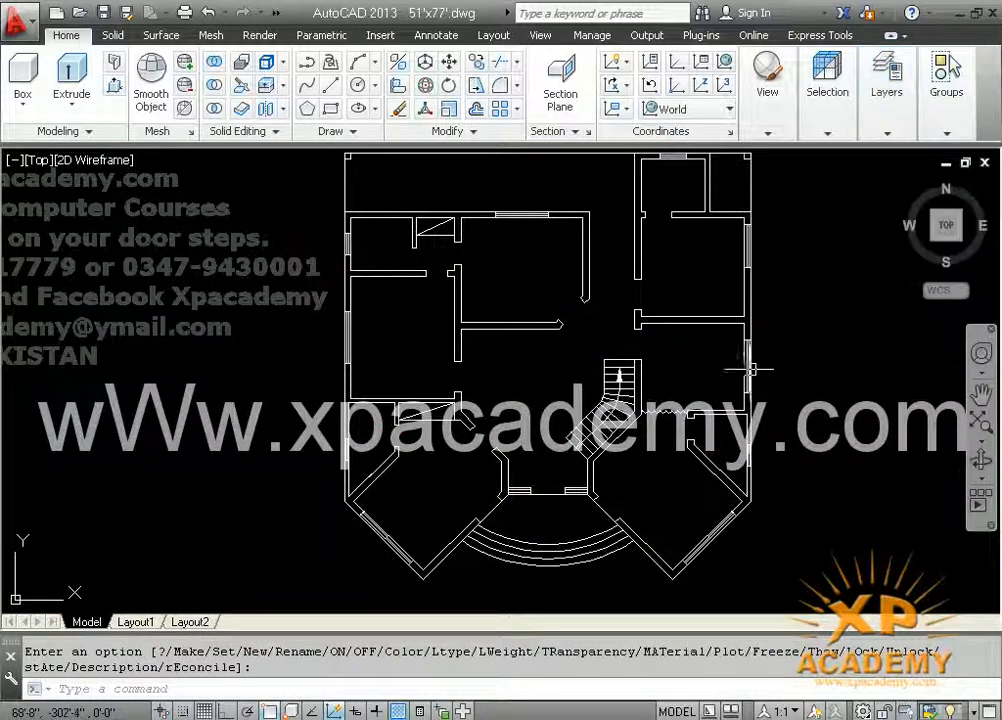
Select the window in the plan's upper bedroom wall and add the uppermost window in the left outer wall
{"action": "middle_click_drag", "start_coordinate": [750, 370], "coordinate": [722, 405]}
{"action": "scroll", "coordinate": [449, 298], "scroll_direction": "up", "scroll_amount": 3}
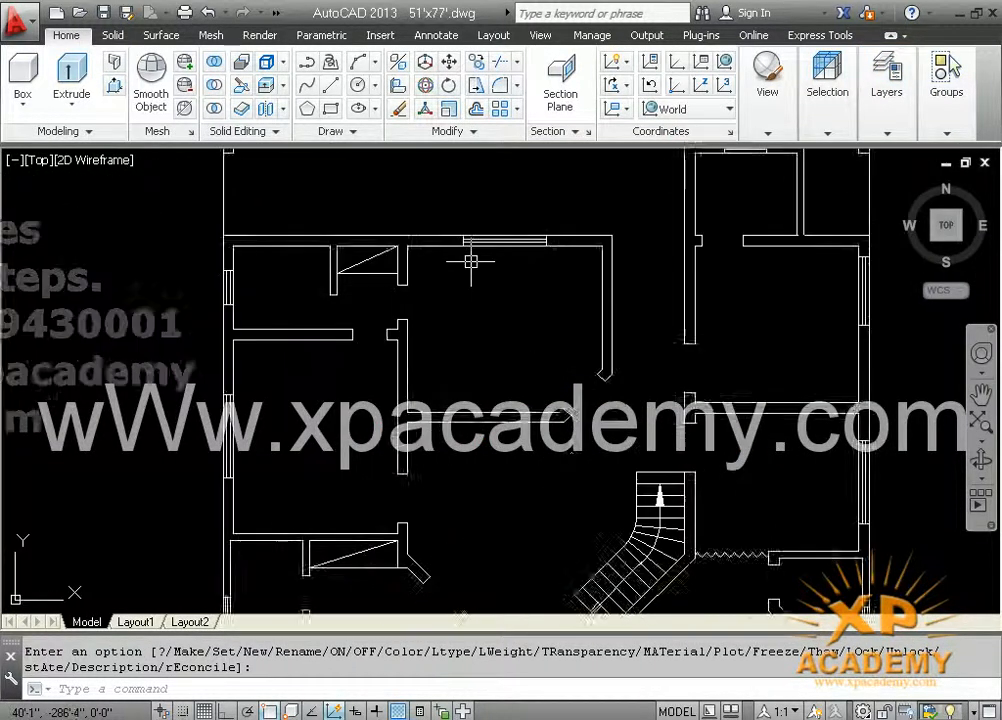
{"action": "left_click", "coordinate": [449, 252]}
{"action": "left_click", "coordinate": [556, 334]}
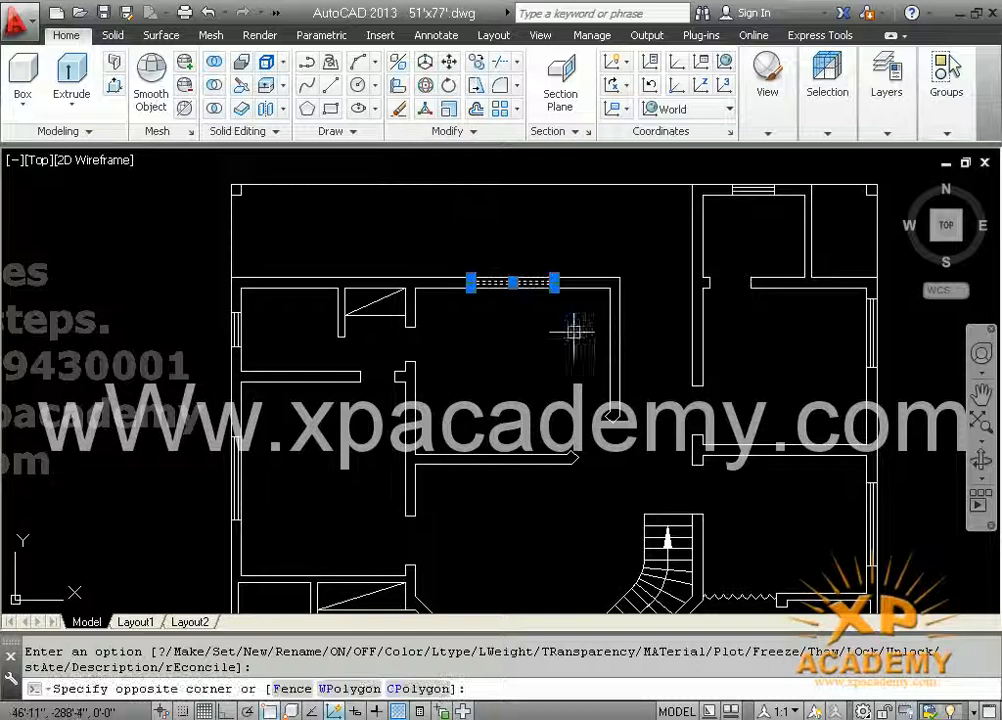
{"action": "middle_click_drag", "start_coordinate": [559, 334], "coordinate": [705, 286]}
{"action": "left_click", "coordinate": [355, 248]}
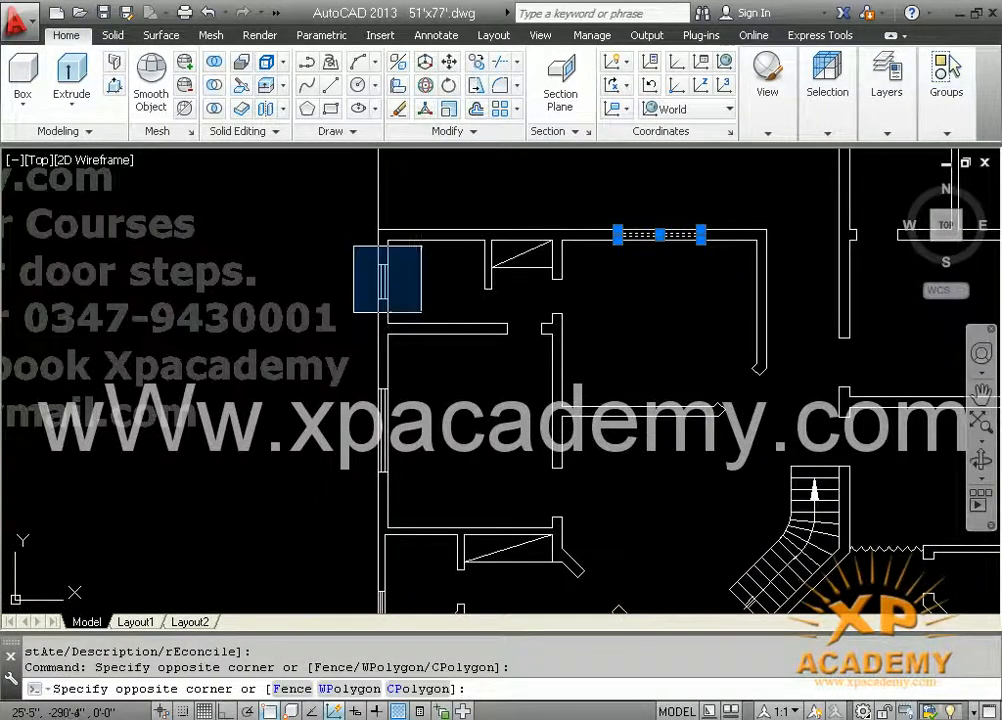
{"action": "left_click", "coordinate": [420, 309]}
Add the two lower windows of the left outer wall and the lower-left diagonal wall's window to the selection
{"action": "middle_click_drag", "start_coordinate": [362, 355], "coordinate": [375, 250]}
{"action": "left_click", "coordinate": [370, 258]}
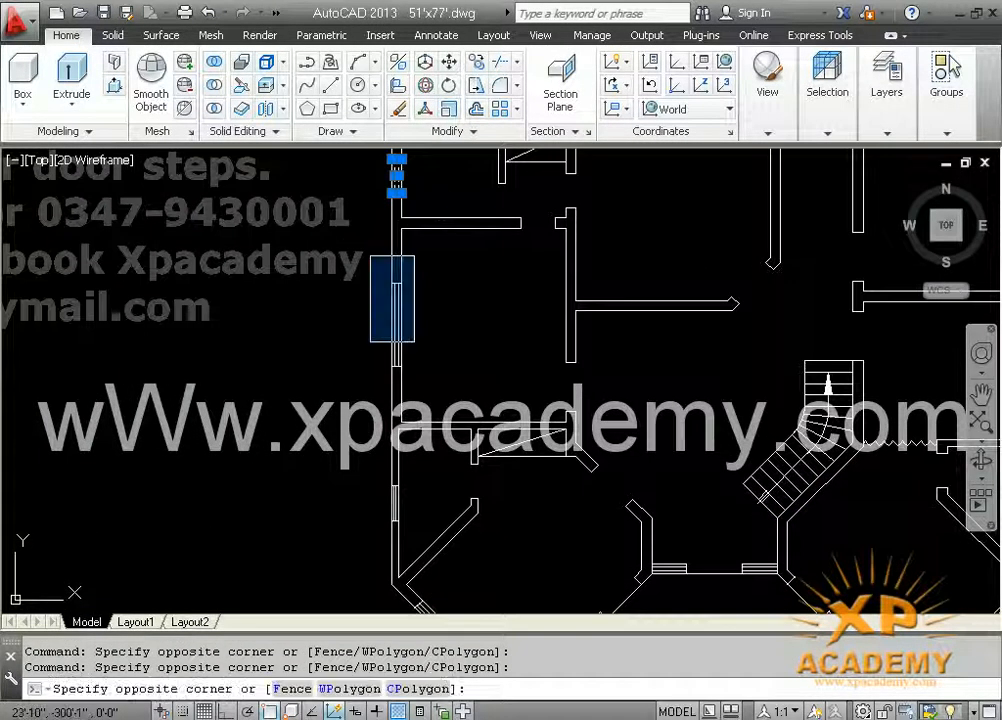
{"action": "left_click", "coordinate": [432, 377]}
{"action": "middle_click_drag", "start_coordinate": [432, 377], "coordinate": [450, 259]}
{"action": "left_click", "coordinate": [351, 335]}
{"action": "left_click", "coordinate": [432, 414]}
{"action": "middle_click_drag", "start_coordinate": [426, 489], "coordinate": [409, 371]}
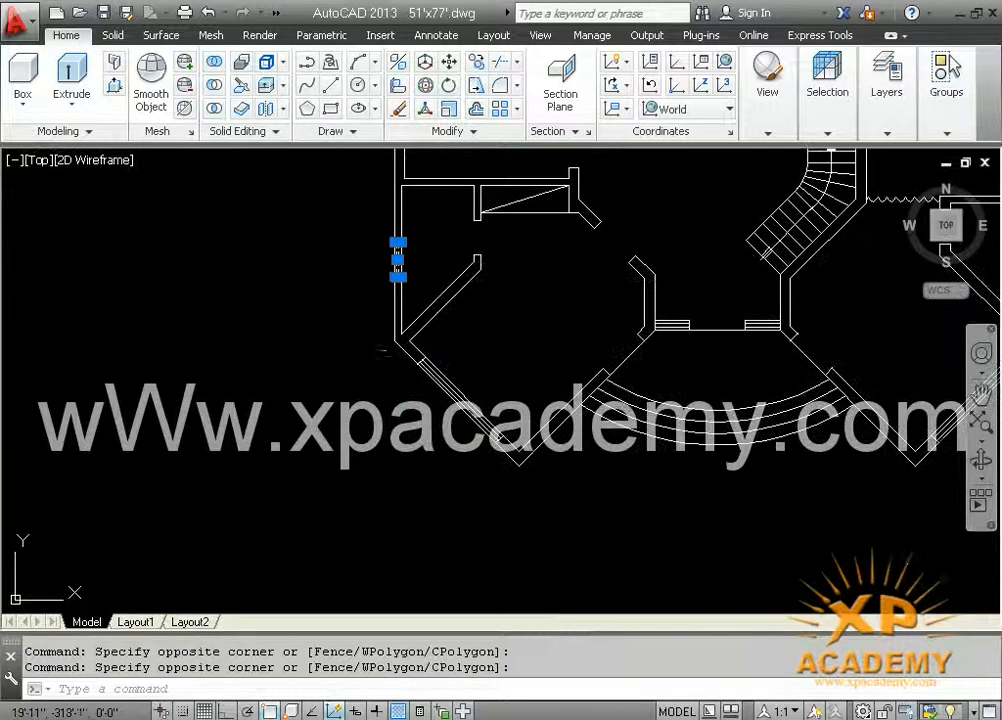
{"action": "left_click", "coordinate": [363, 350]}
{"action": "left_click", "coordinate": [519, 471]}
Add the small window on the left side of the front entrance to the selected windows
{"action": "middle_click_drag", "start_coordinate": [667, 431], "coordinate": [365, 349]}
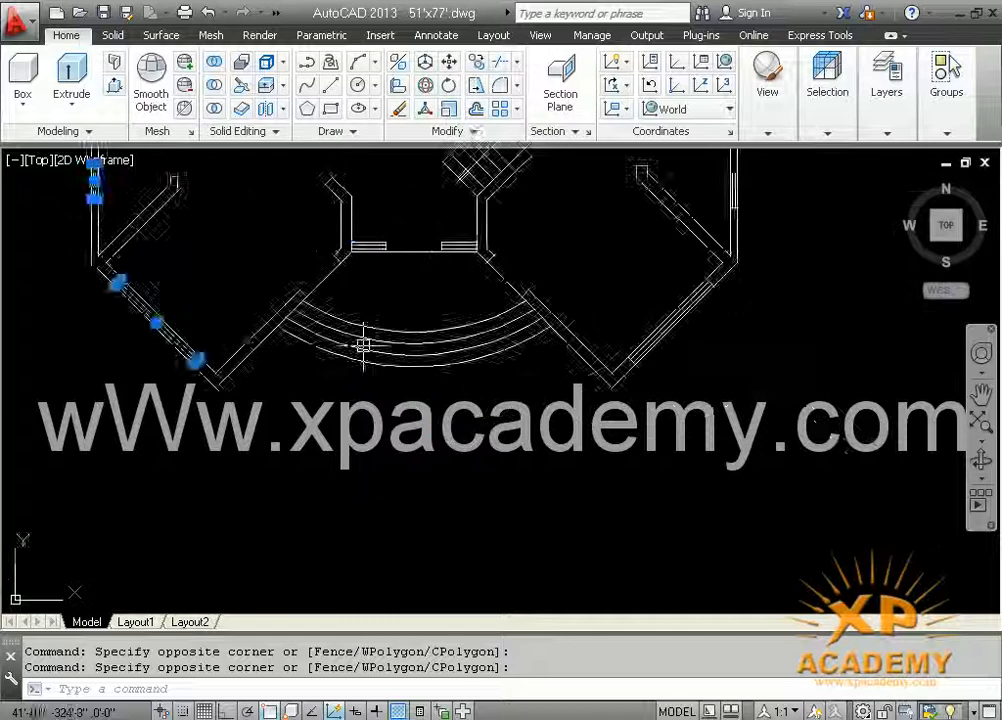
{"action": "scroll", "coordinate": [361, 242], "scroll_direction": "up", "scroll_amount": 3}
{"action": "left_click", "coordinate": [435, 284]}
{"action": "middle_click_drag", "start_coordinate": [432, 268], "coordinate": [478, 322]}
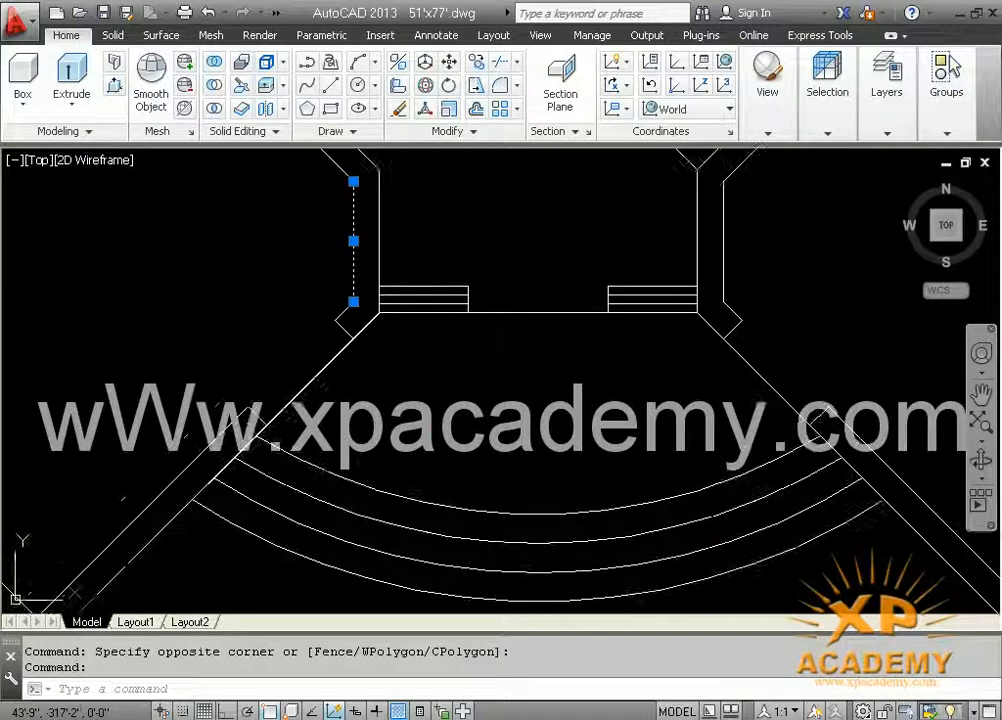
{"action": "key", "text": "Escape"}
{"action": "left_click", "coordinate": [368, 252]}
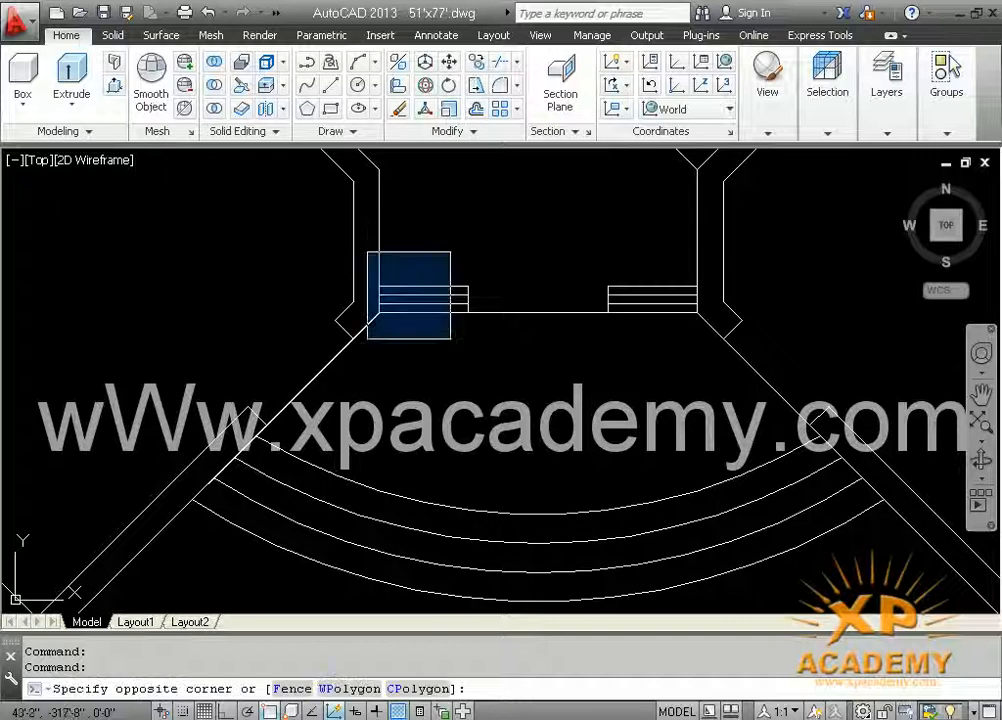
{"action": "left_click", "coordinate": [436, 263]}
{"action": "scroll", "coordinate": [430, 285], "scroll_direction": "up", "scroll_amount": 4}
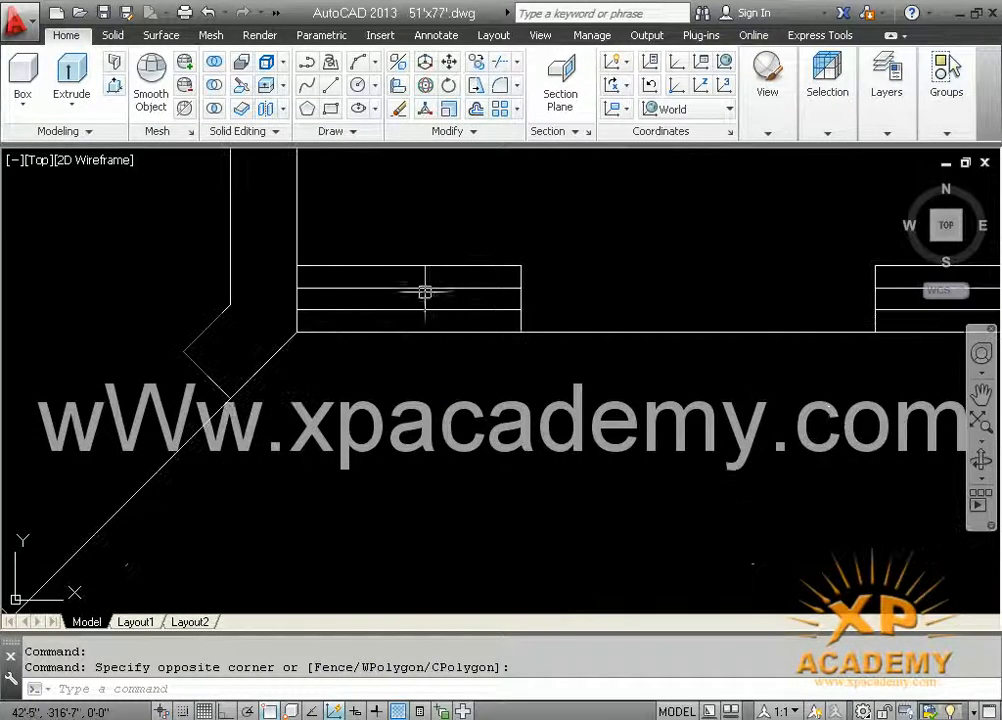
{"action": "left_click", "coordinate": [403, 317]}
Add the small window on the right side of the front entrance to the selected windows
{"action": "middle_click_drag", "start_coordinate": [518, 303], "coordinate": [210, 301]}
{"action": "scroll", "coordinate": [602, 292], "scroll_direction": "up", "scroll_amount": 2}
{"action": "left_click", "coordinate": [622, 267]}
{"action": "left_click", "coordinate": [584, 333]}
Add the lower-right diagonal wall's window and the two lower windows of the right outer wall to the selection
{"action": "scroll", "coordinate": [670, 329], "scroll_direction": "down", "scroll_amount": 8}
{"action": "middle_click_drag", "start_coordinate": [682, 333], "coordinate": [340, 299]}
{"action": "left_click", "coordinate": [536, 281]}
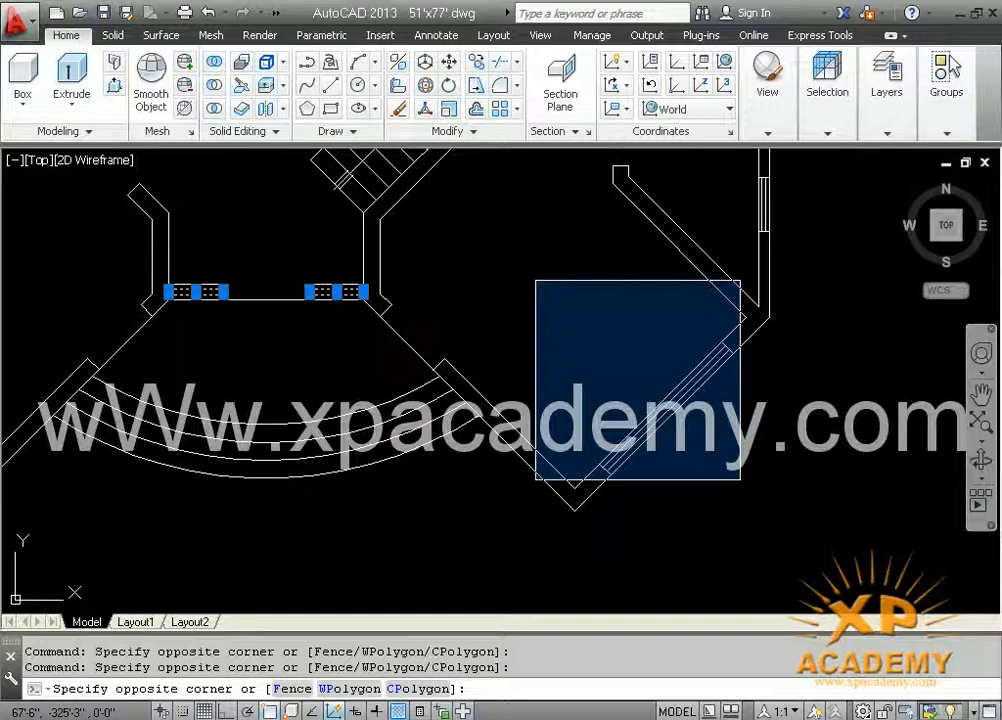
{"action": "left_click", "coordinate": [737, 479]}
{"action": "middle_click_drag", "start_coordinate": [786, 359], "coordinate": [646, 509]}
{"action": "left_click", "coordinate": [590, 295]}
{"action": "left_click", "coordinate": [665, 438]}
{"action": "middle_click_drag", "start_coordinate": [689, 297], "coordinate": [617, 425]}
{"action": "left_click", "coordinate": [497, 237]}
{"action": "left_click", "coordinate": [649, 387]}
Add the uppermost window in the right outer wall and the small upper-right room's top window to the selection
{"action": "scroll", "coordinate": [623, 383], "scroll_direction": "down", "scroll_amount": 5}
{"action": "scroll", "coordinate": [548, 391], "scroll_direction": "up", "scroll_amount": 6}
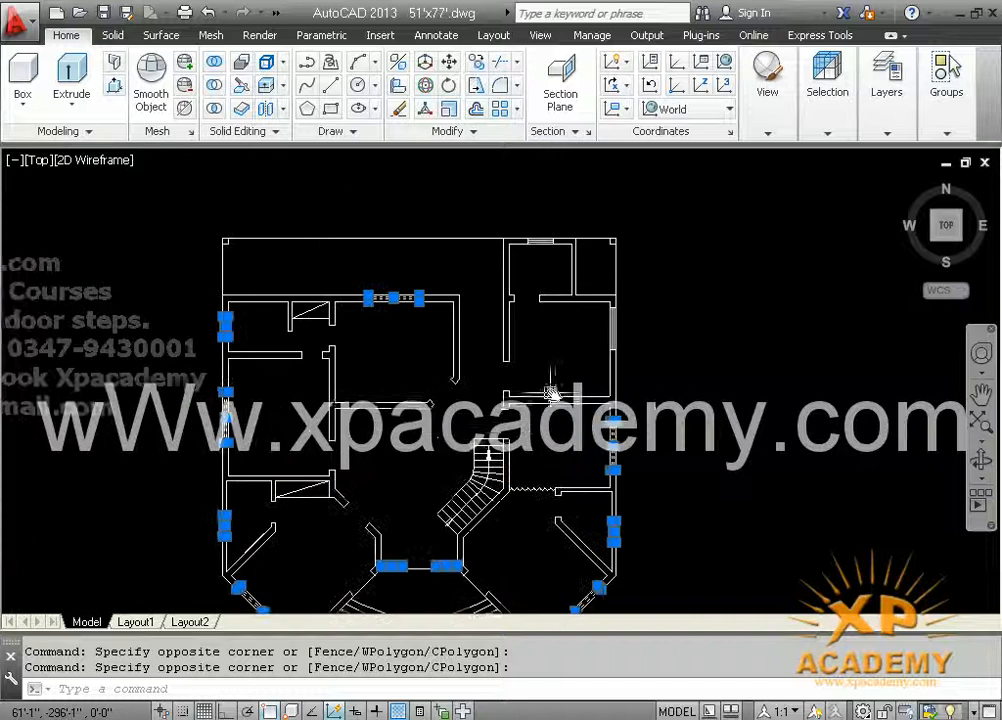
{"action": "scroll", "coordinate": [596, 252], "scroll_direction": "up", "scroll_amount": 3}
{"action": "left_click", "coordinate": [599, 242]}
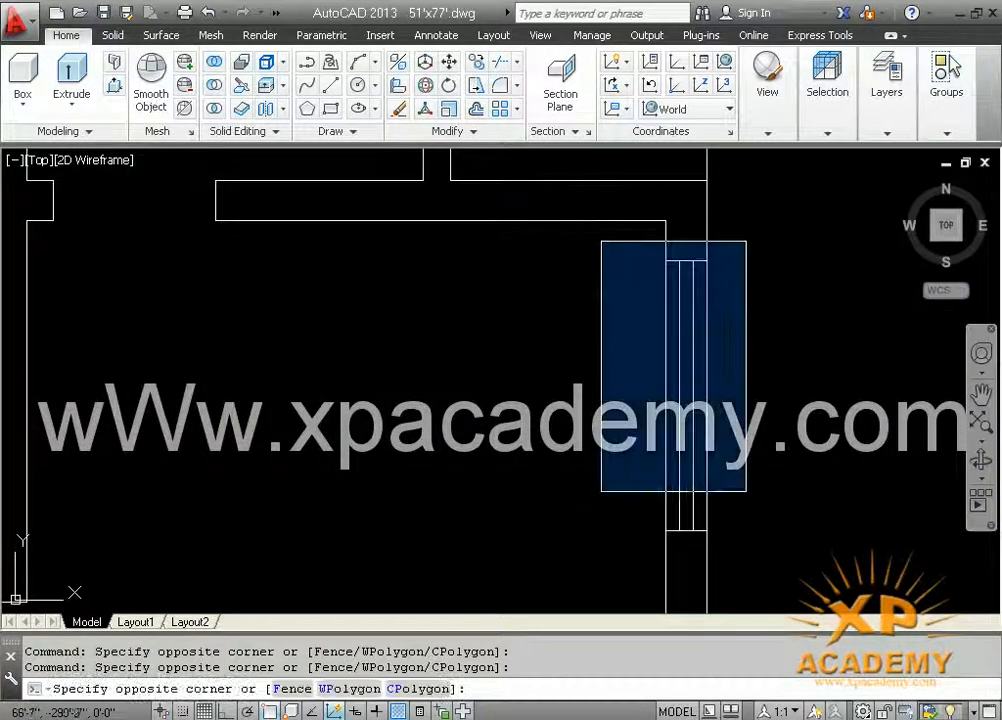
{"action": "left_click", "coordinate": [745, 537]}
{"action": "scroll", "coordinate": [646, 399], "scroll_direction": "down", "scroll_amount": 4}
{"action": "middle_click_drag", "start_coordinate": [571, 330], "coordinate": [602, 423]}
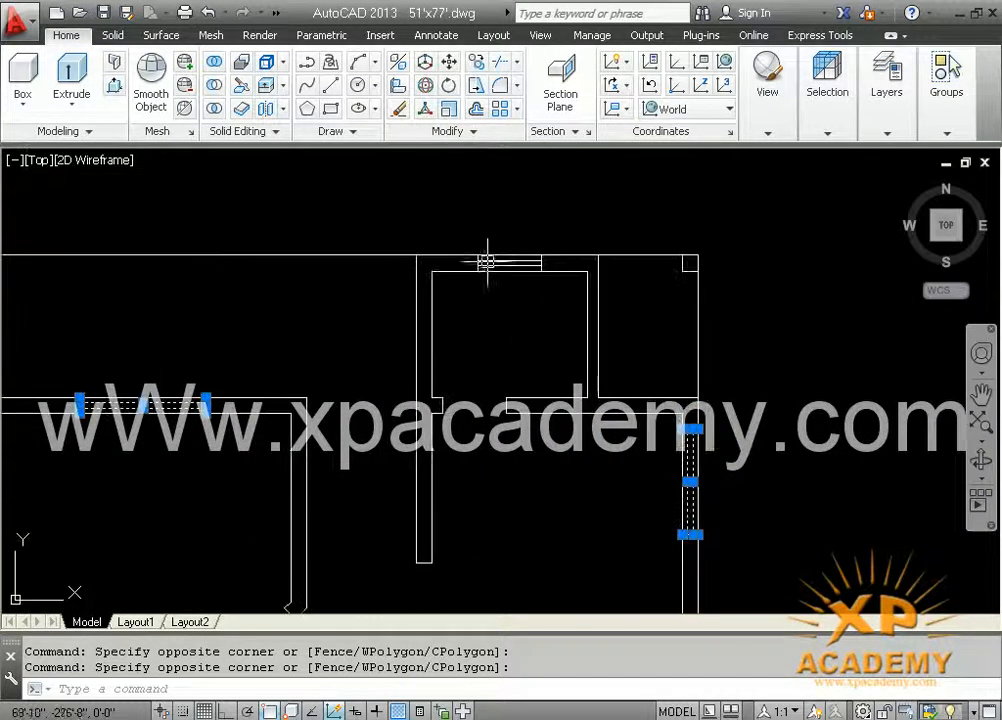
{"action": "left_click", "coordinate": [464, 213]}
{"action": "left_click", "coordinate": [563, 329]}
Assign all the selected windows to the 2d window layer and clear the selection
{"action": "scroll", "coordinate": [475, 308], "scroll_direction": "down", "scroll_amount": 2}
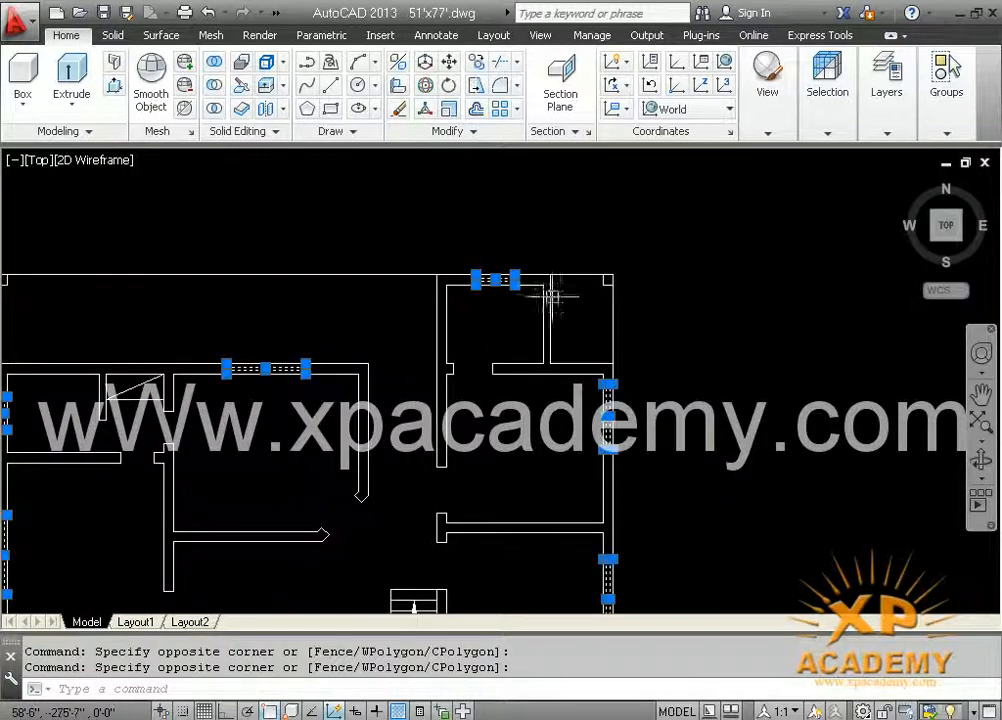
{"action": "scroll", "coordinate": [514, 358], "scroll_direction": "down", "scroll_amount": 3}
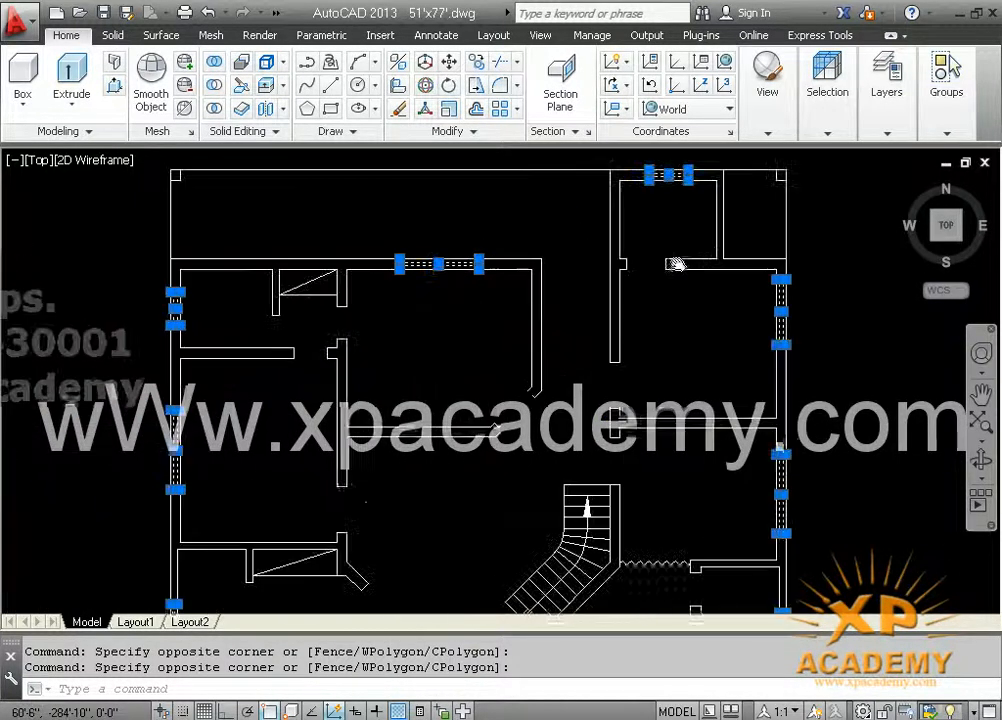
{"action": "scroll", "coordinate": [537, 332], "scroll_direction": "down", "scroll_amount": 2}
{"action": "scroll", "coordinate": [540, 299], "scroll_direction": "down", "scroll_amount": 2}
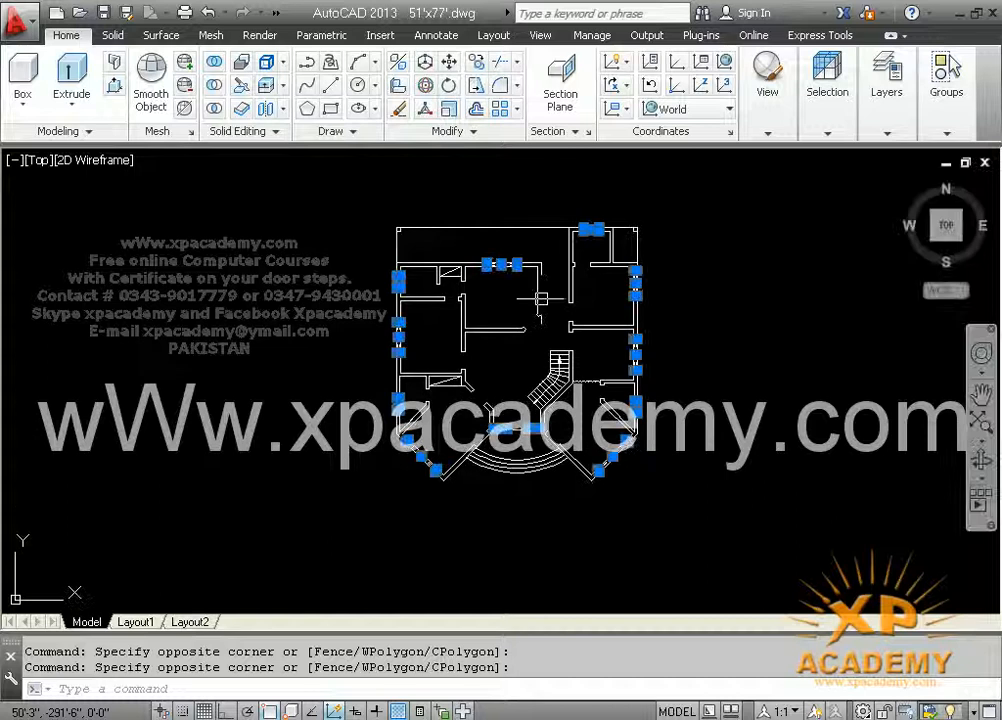
{"action": "scroll", "coordinate": [550, 292], "scroll_direction": "up", "scroll_amount": 2}
{"action": "middle_click_drag", "start_coordinate": [572, 336], "coordinate": [561, 315]}
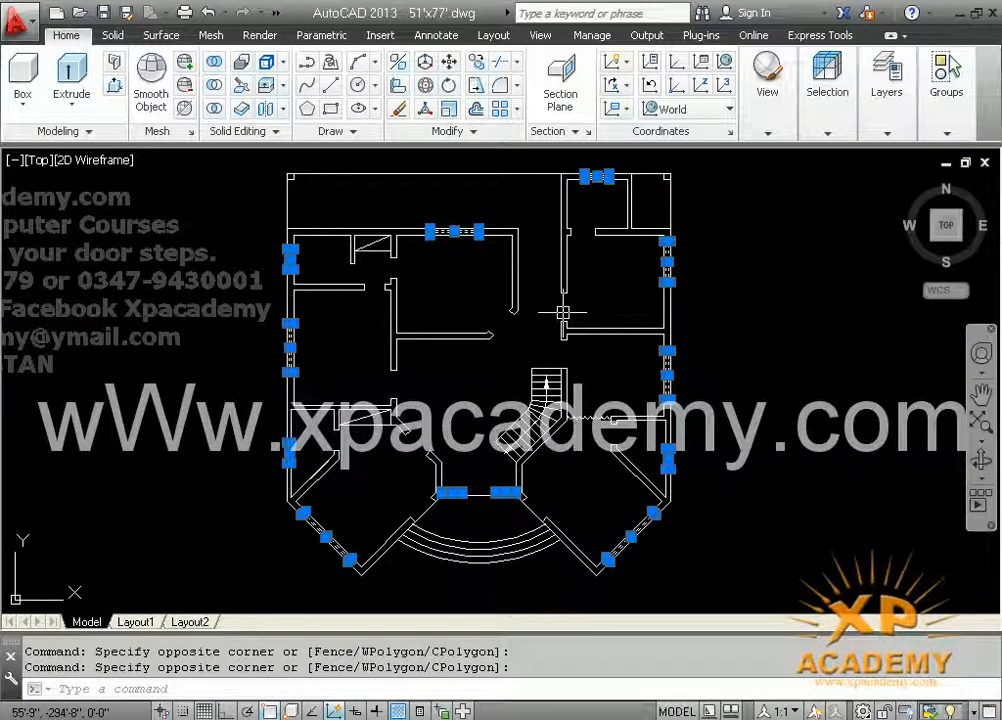
{"action": "left_click", "coordinate": [882, 120]}
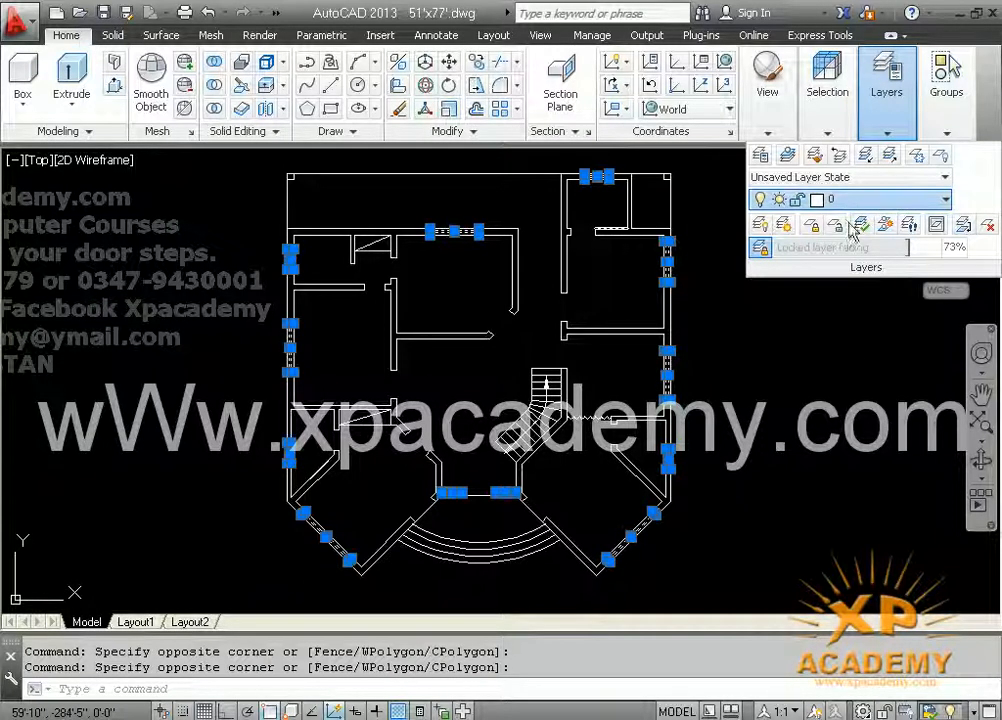
{"action": "key", "text": "Escape"}
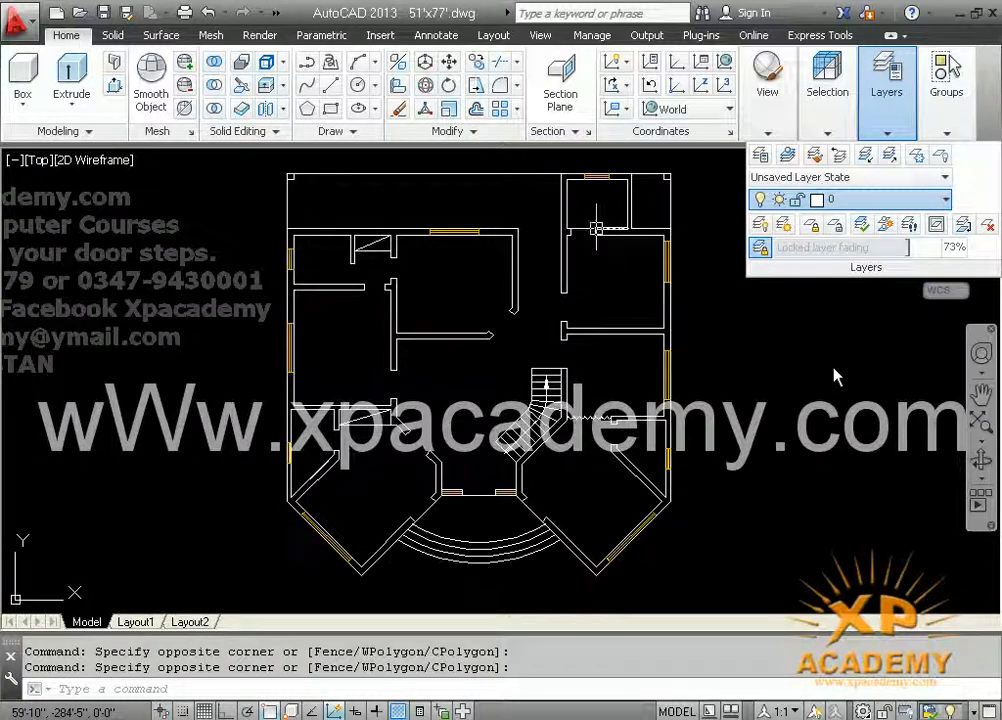
{"action": "left_click", "coordinate": [858, 254]}
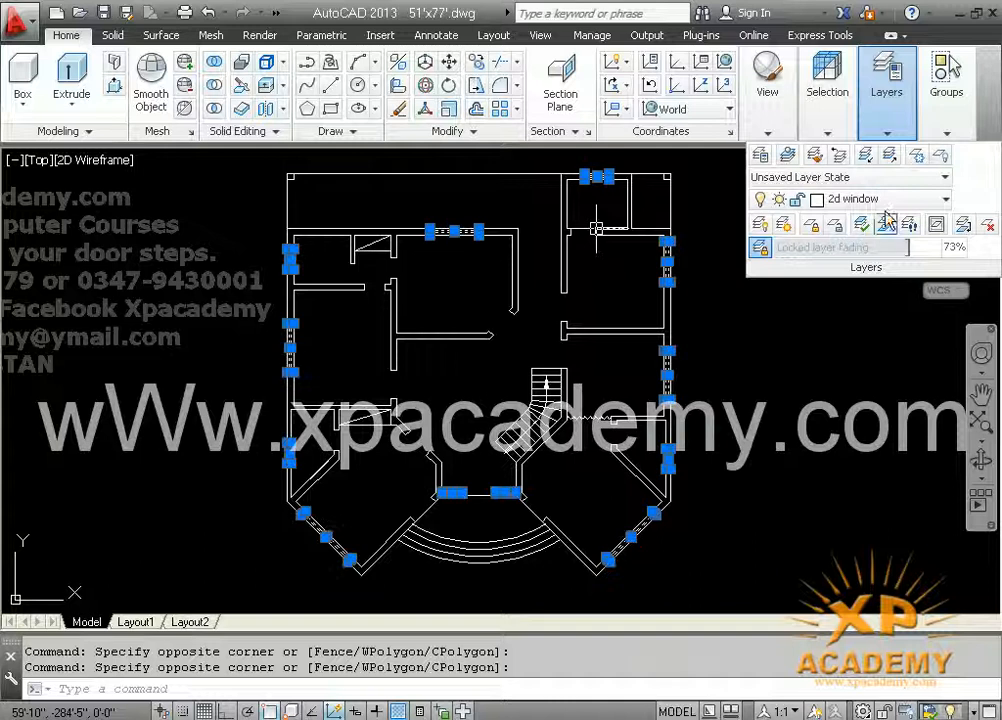
{"action": "key", "text": "Escape"}
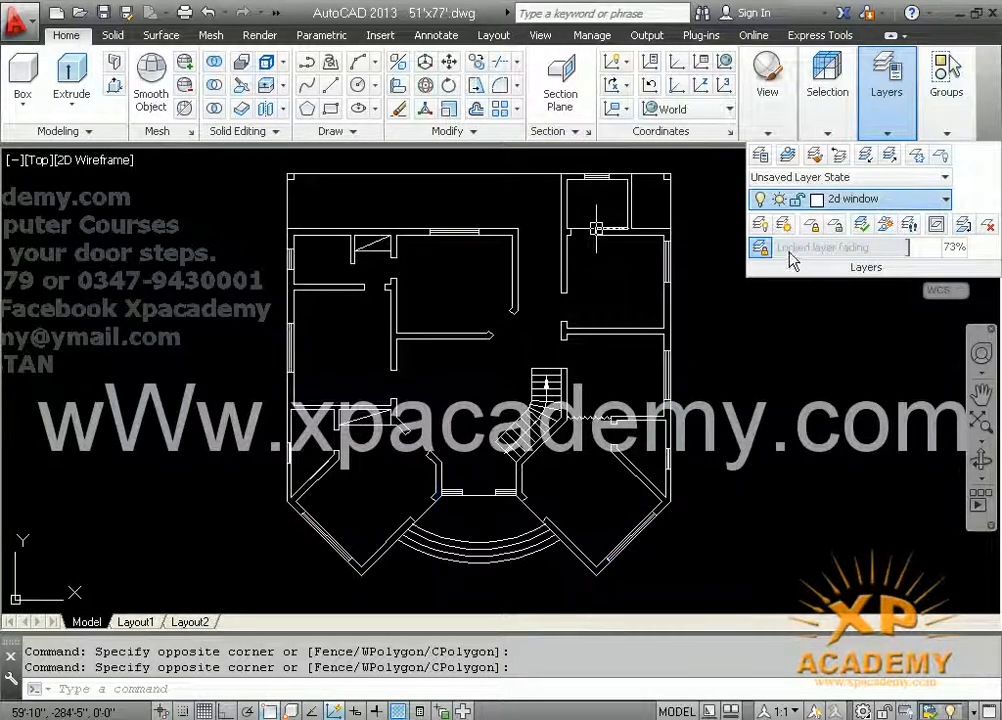
Hide the 2d window layer so only the remaining plan linework is displayed
{"action": "left_click", "coordinate": [800, 254]}
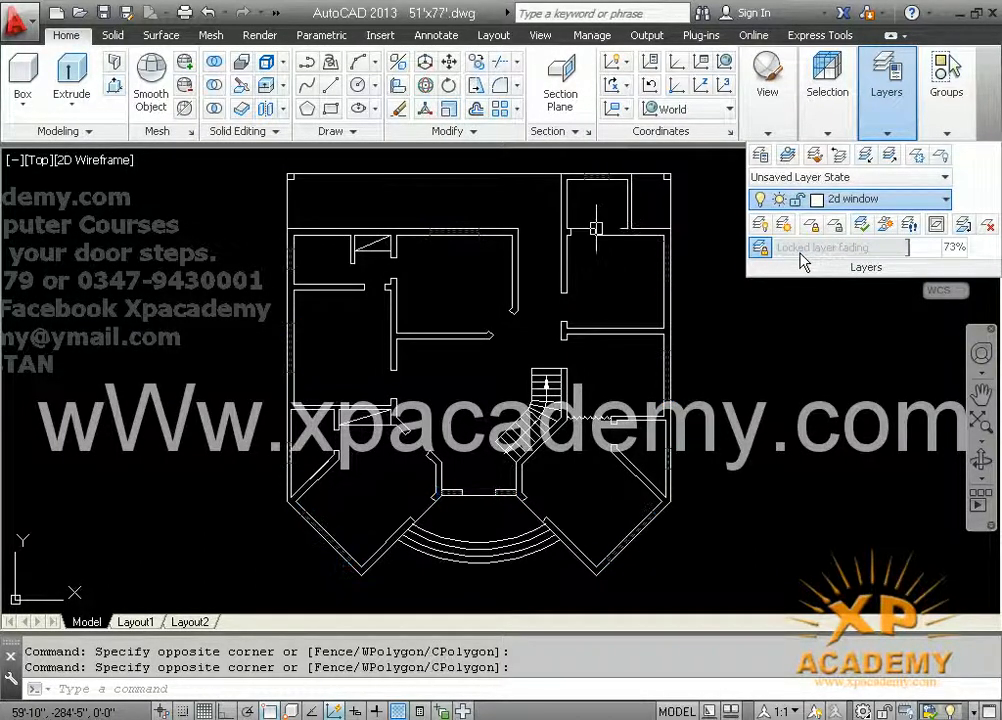
{"action": "left_click", "coordinate": [799, 260]}
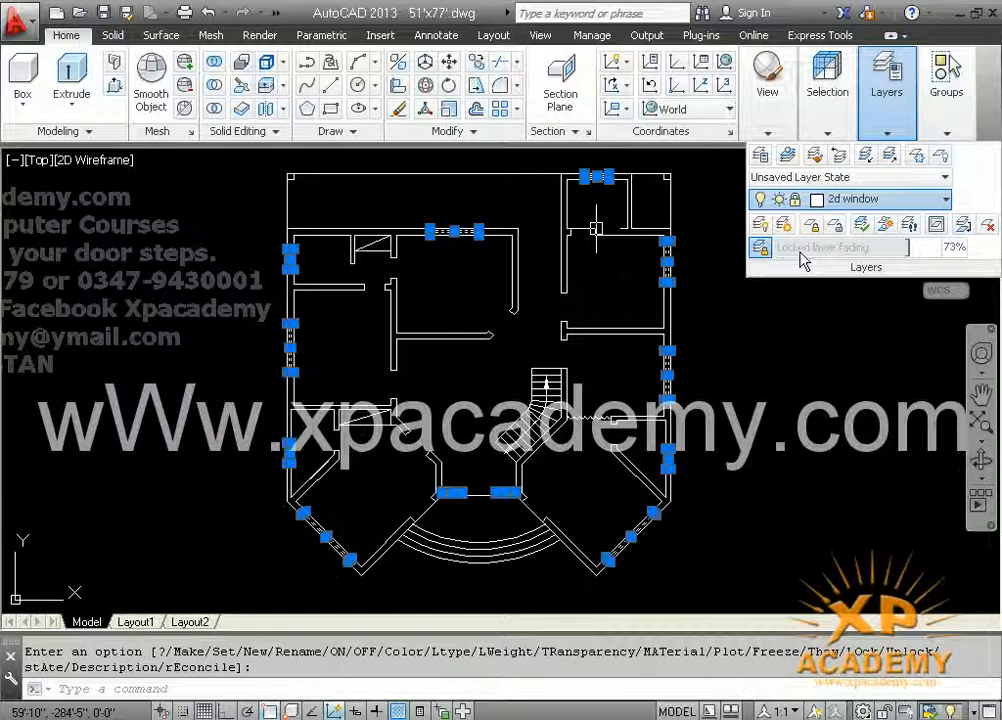
{"action": "left_click", "coordinate": [761, 250]}
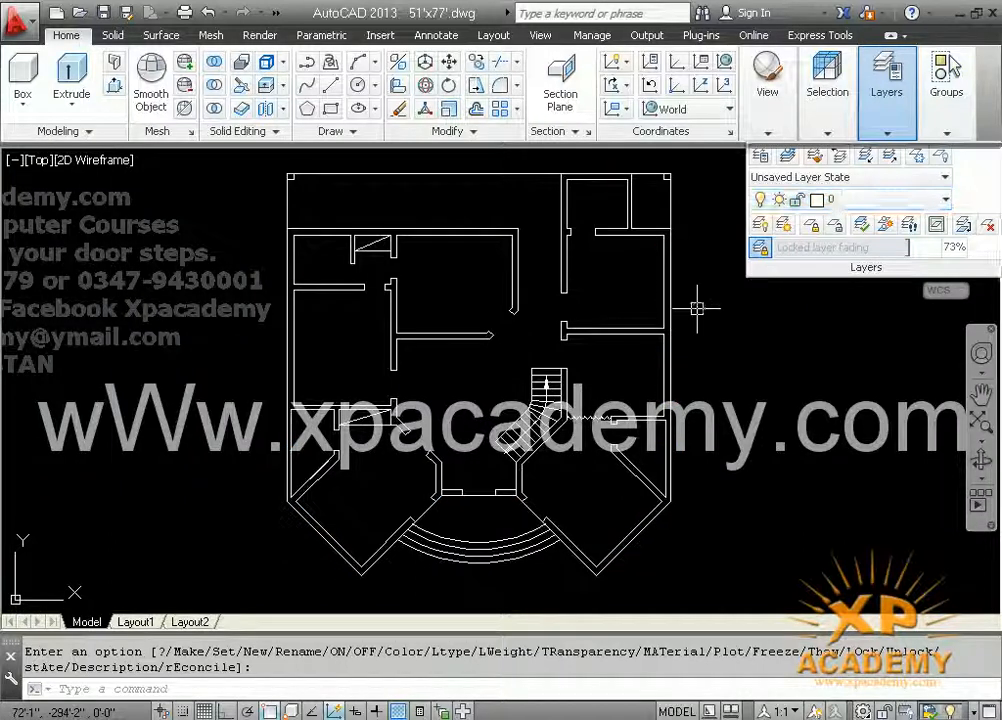
Select the walls, stairs, entrance steps and other remaining plan linework for layer assignment and clear the selection
{"action": "middle_click_drag", "start_coordinate": [696, 308], "coordinate": [703, 297]}
{"action": "scroll", "coordinate": [393, 240], "scroll_direction": "down", "scroll_amount": 2}
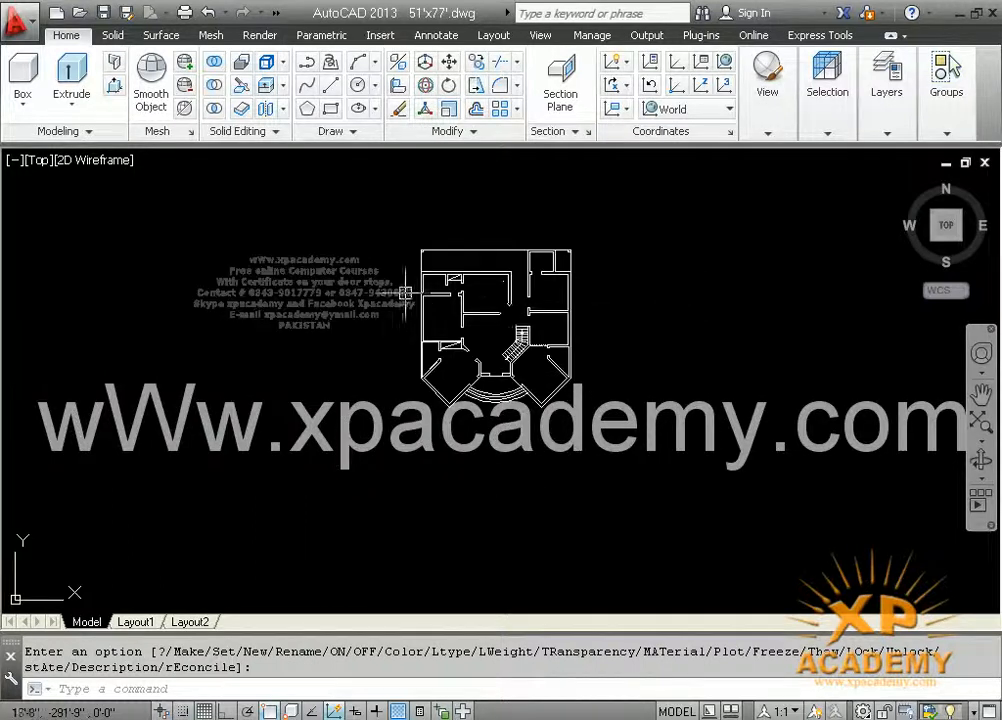
{"action": "scroll", "coordinate": [397, 224], "scroll_direction": "up", "scroll_amount": 2}
{"action": "left_click", "coordinate": [408, 174]}
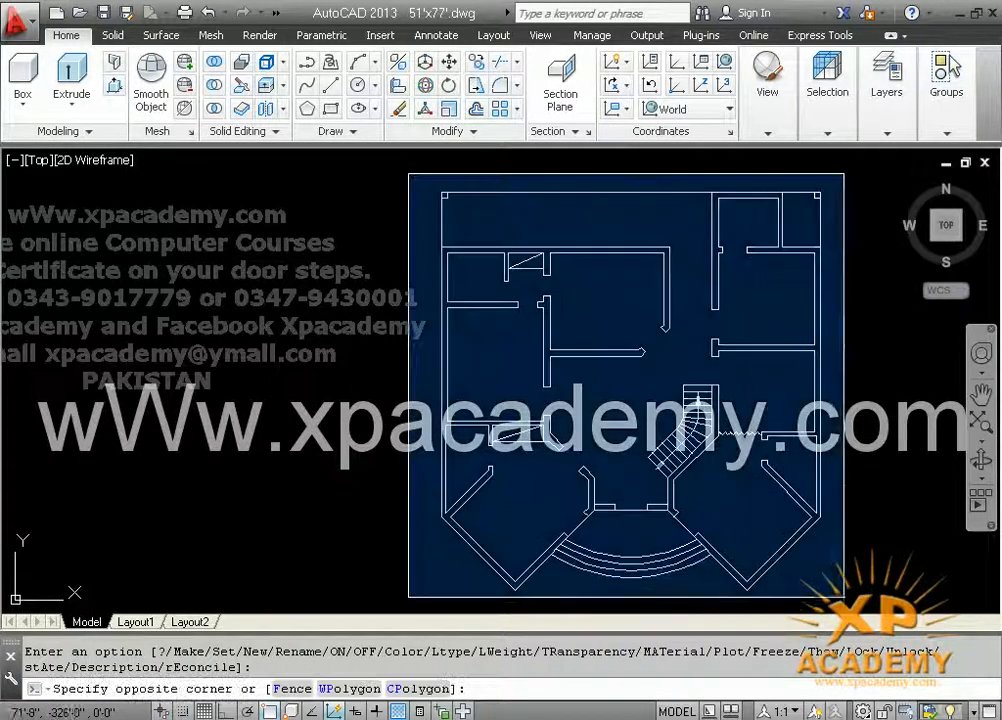
{"action": "left_click", "coordinate": [845, 606]}
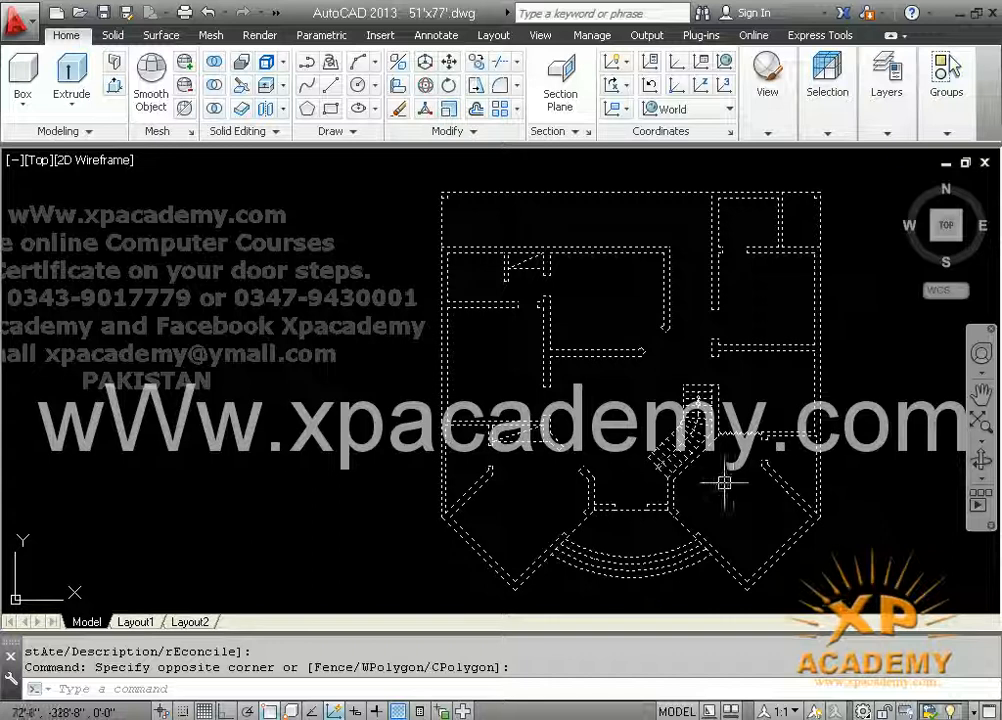
{"action": "left_click", "coordinate": [888, 133]}
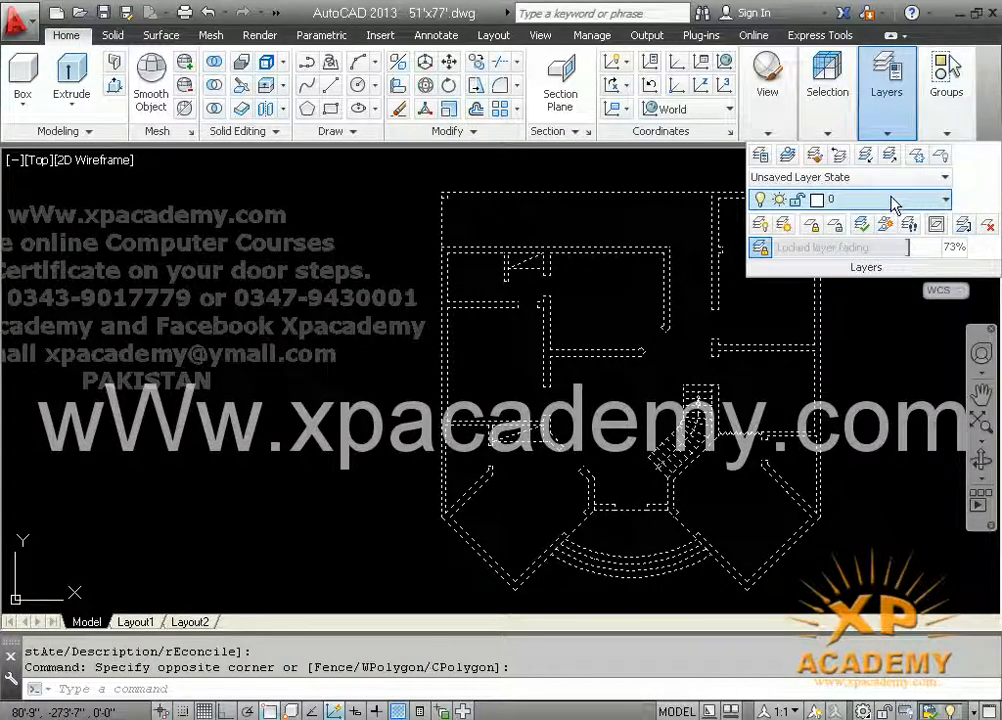
{"action": "key", "text": "Escape"}
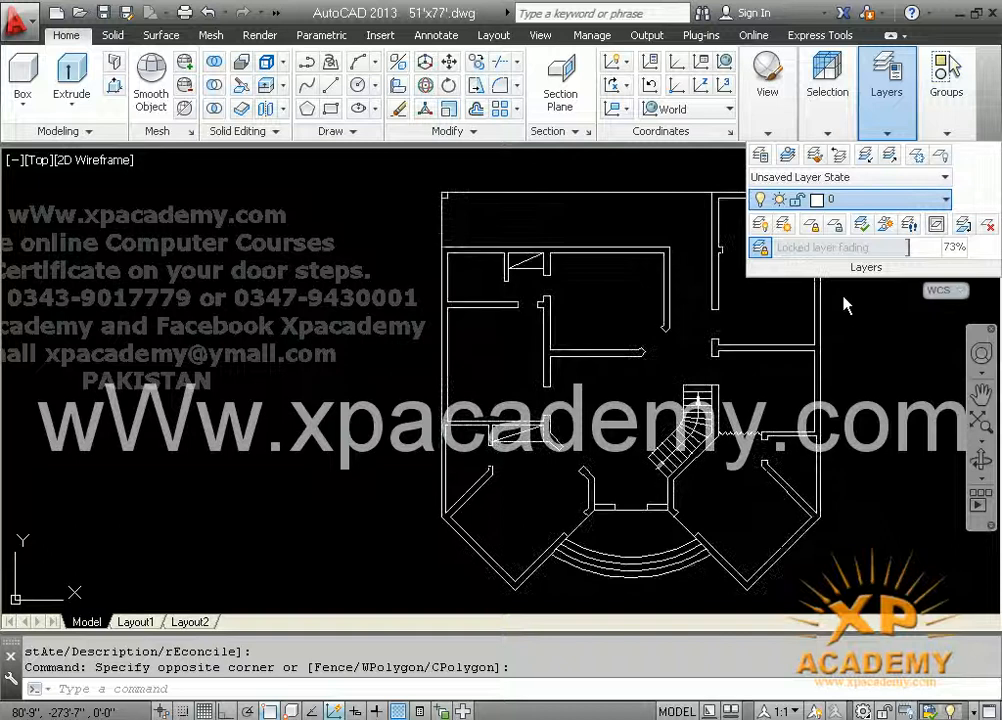
{"action": "middle_click_drag", "start_coordinate": [895, 340], "coordinate": [748, 340]}
{"action": "key", "text": "Escape"}
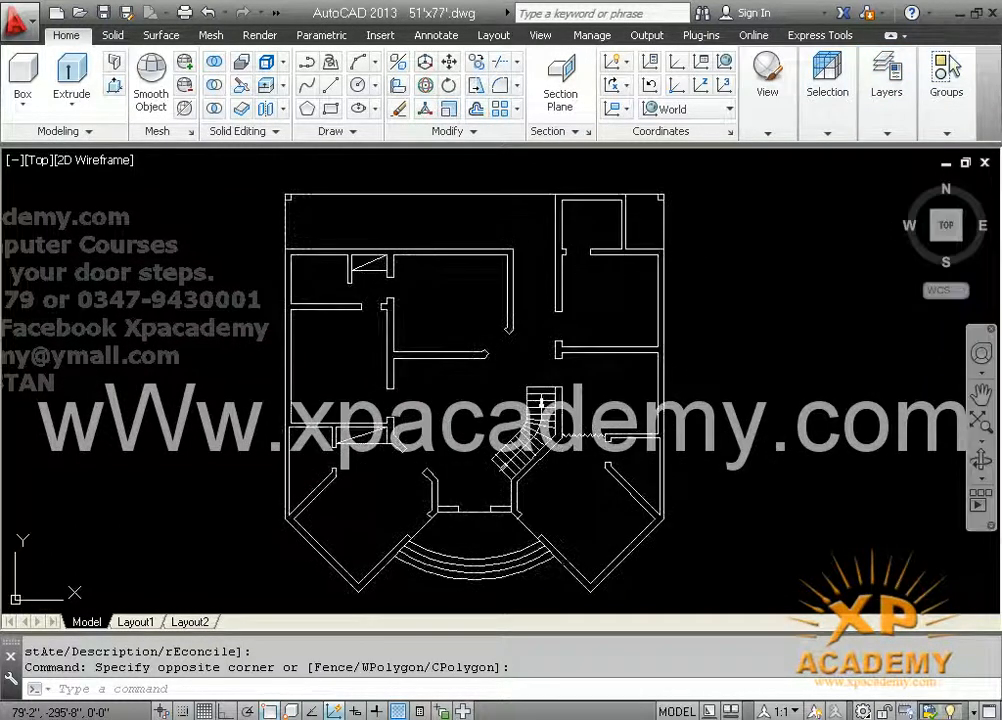
Save the drawing and turn the hidden Text and 2d window layers back on
{"action": "key", "text": "ctrl+s"}
{"action": "scroll", "coordinate": [748, 340], "scroll_direction": "down", "scroll_amount": 4}
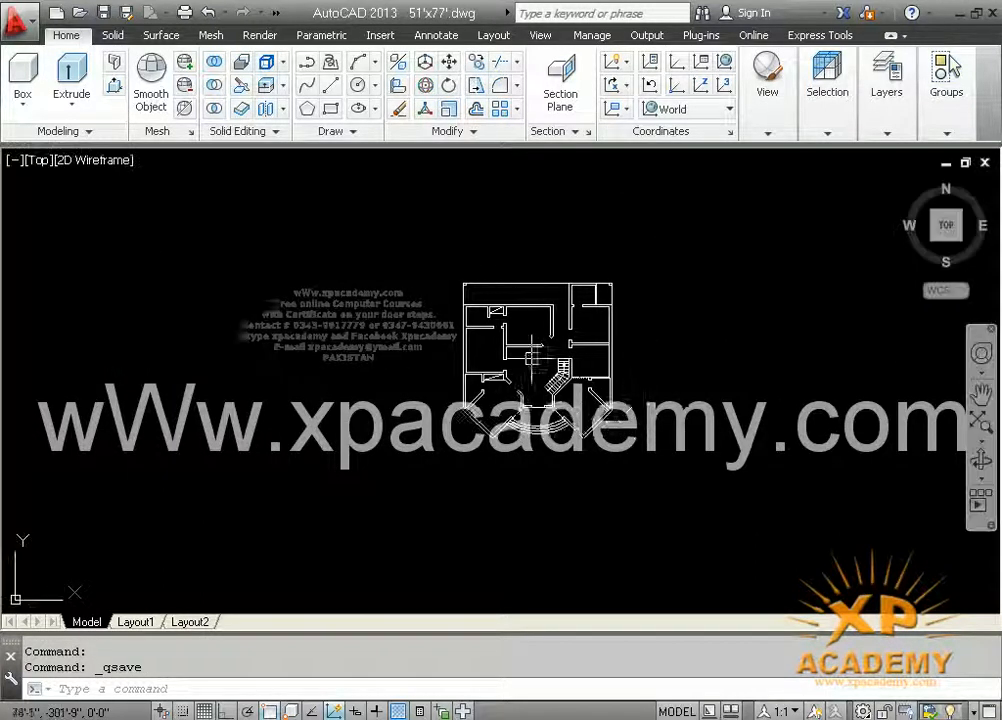
{"action": "scroll", "coordinate": [537, 358], "scroll_direction": "up", "scroll_amount": 4}
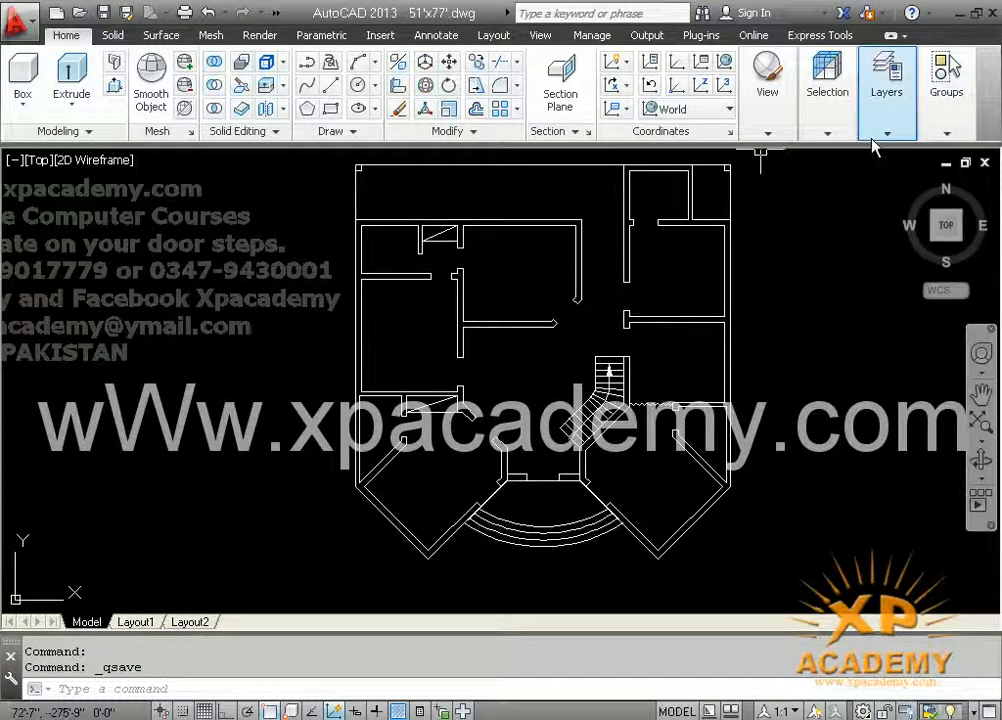
{"action": "mouse_move", "coordinate": [875, 145]}
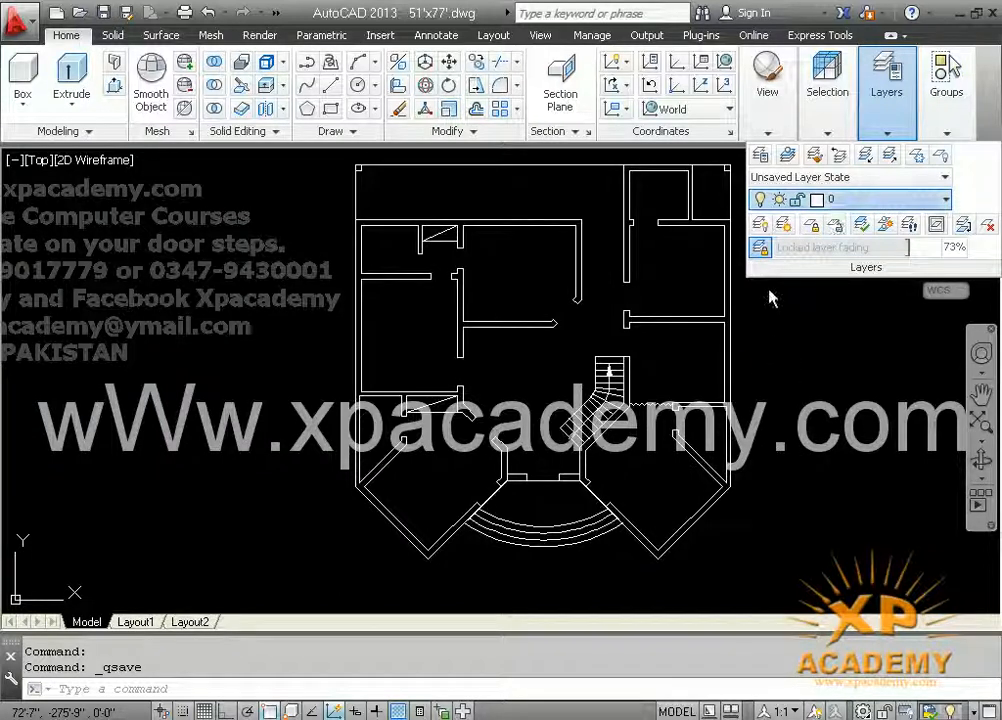
{"action": "left_click", "coordinate": [761, 248]}
Copy the entire floor plan, including its text and windows, horizontally to the right of the original with Ortho on
{"action": "middle_click_drag", "start_coordinate": [774, 452], "coordinate": [645, 471]}
{"action": "scroll", "coordinate": [542, 457], "scroll_direction": "down", "scroll_amount": 3}
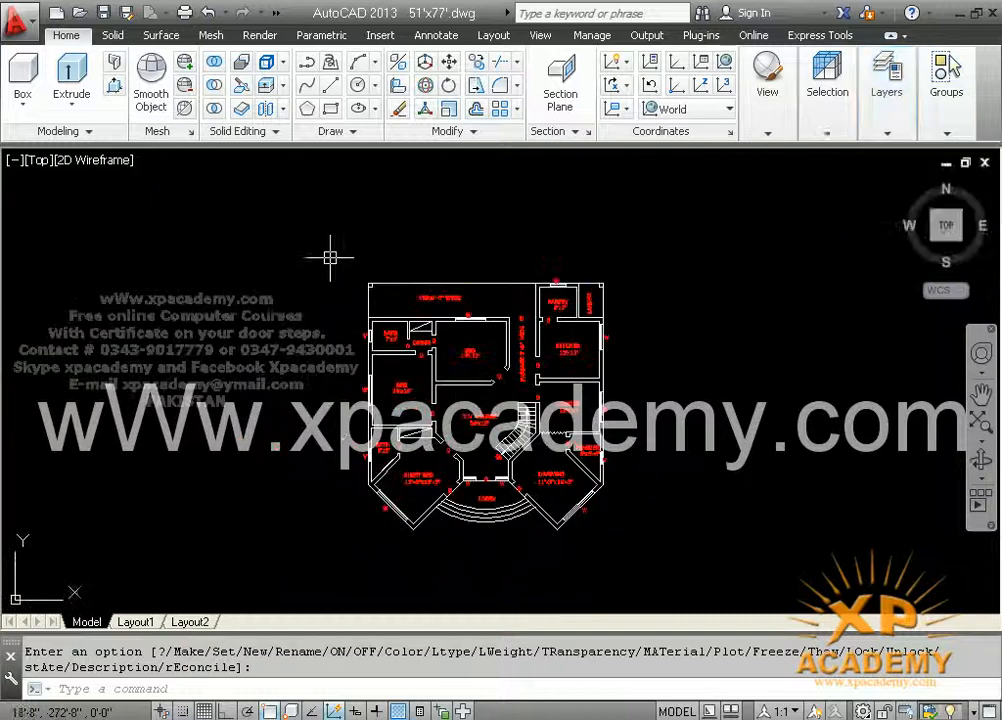
{"action": "left_click", "coordinate": [347, 259]}
{"action": "left_click", "coordinate": [646, 565]}
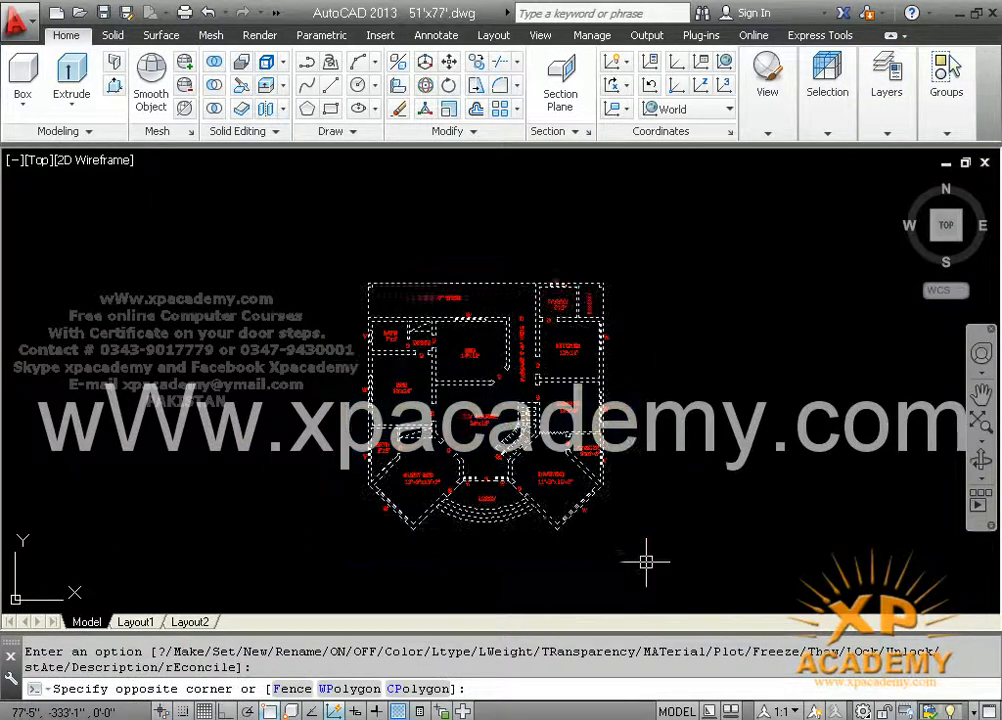
{"action": "key", "text": "ctrl+c"}
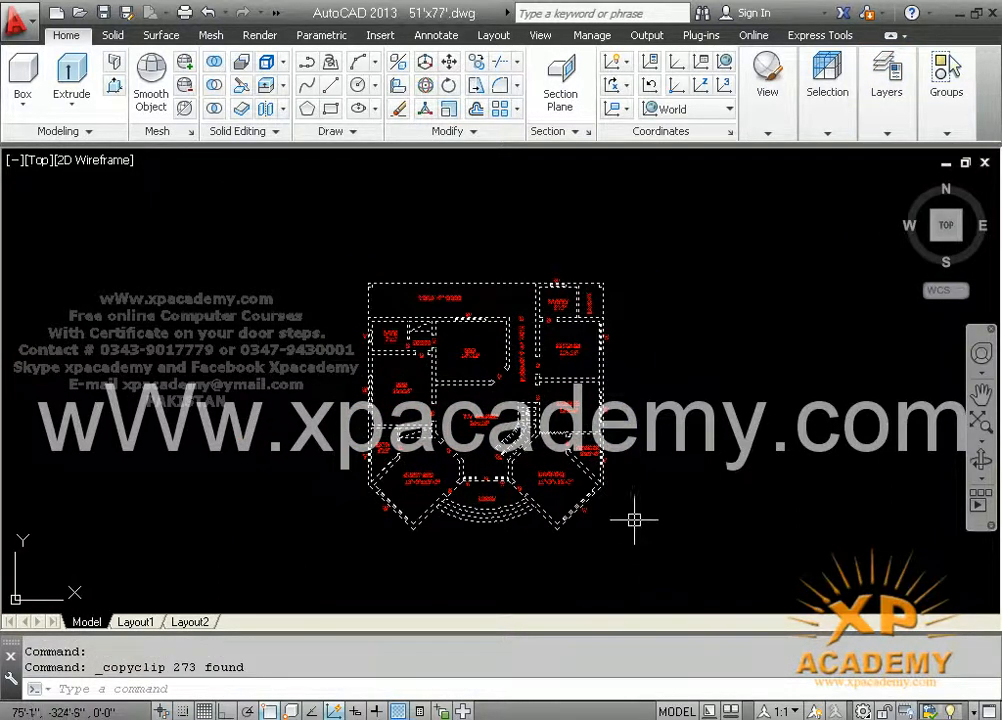
{"action": "type", "text": "c"}
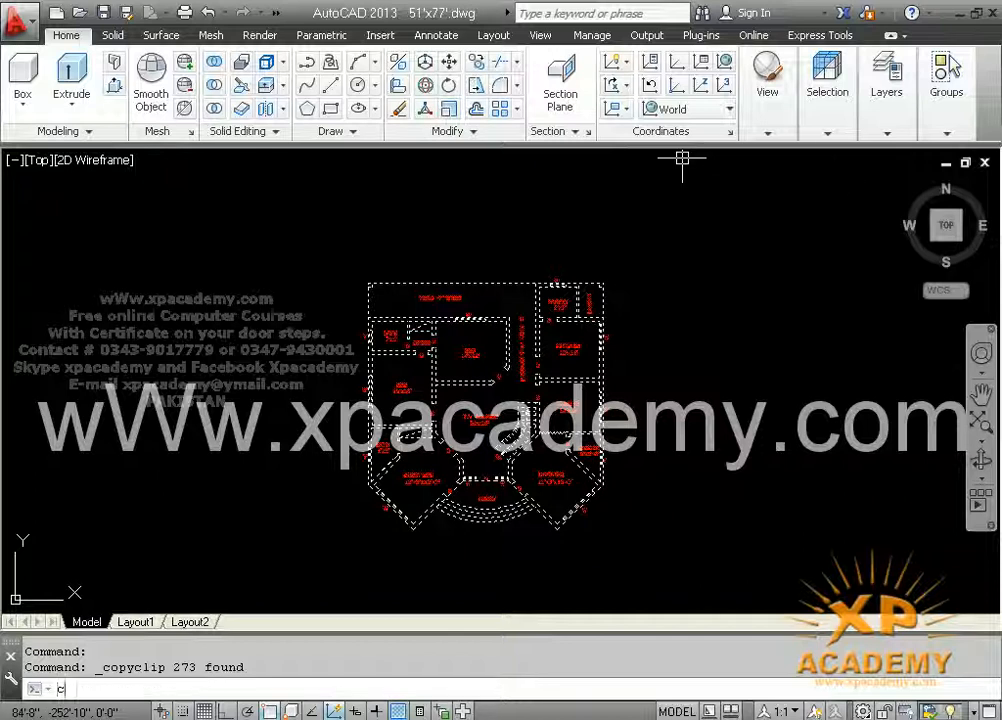
{"action": "type", "text": "o"}
{"action": "key", "text": "Return"}
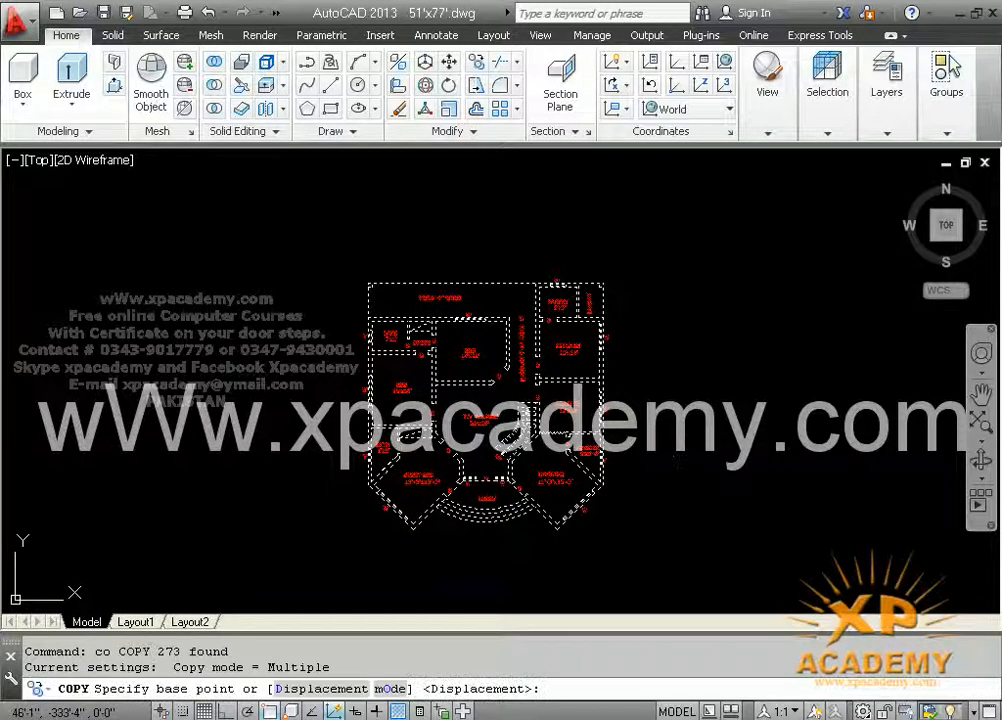
{"action": "left_click", "coordinate": [488, 563]}
{"action": "middle_click_drag", "start_coordinate": [684, 563], "coordinate": [432, 556]}
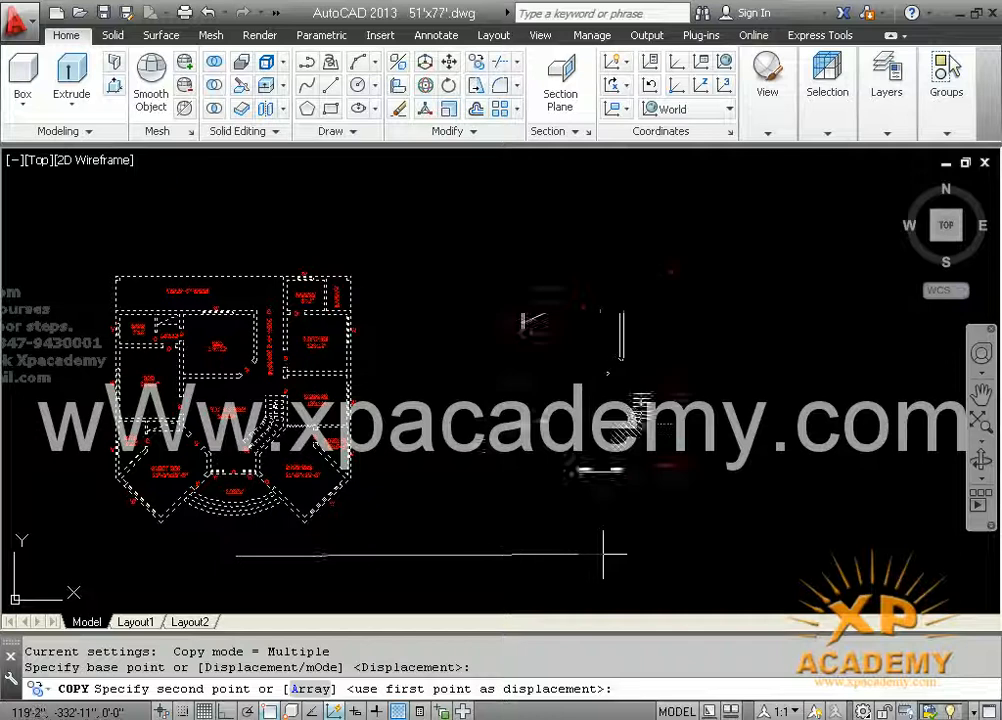
{"action": "key", "text": "F8"}
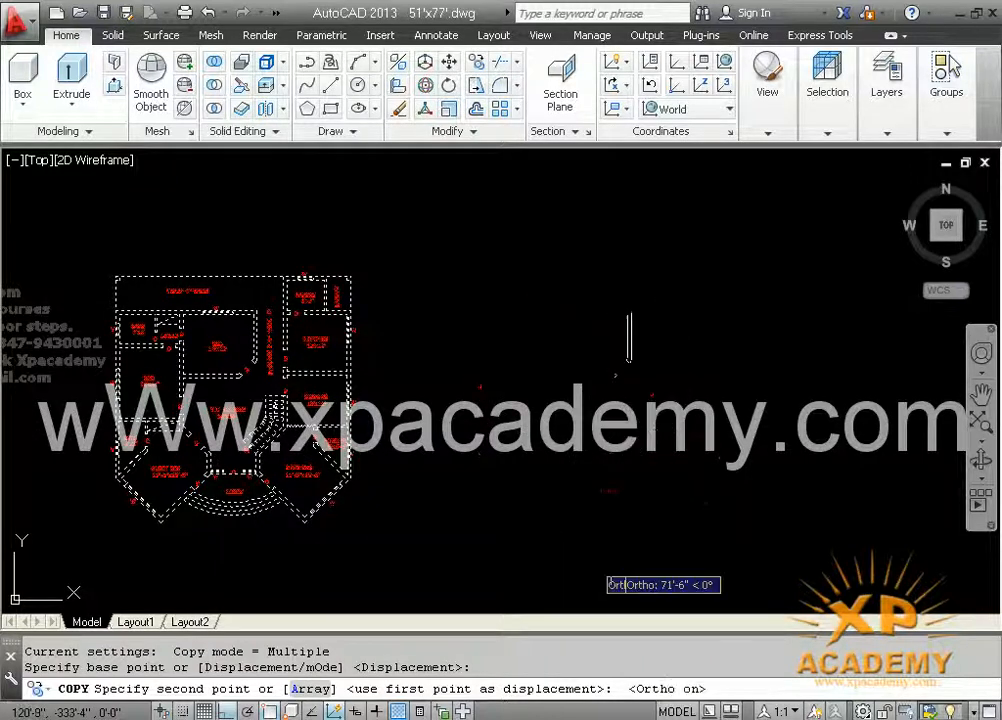
{"action": "left_click", "coordinate": [724, 556]}
Place a second copy of the floor plan further right in the same row and finish the Copy command
{"action": "middle_click_drag", "start_coordinate": [642, 553], "coordinate": [375, 540]}
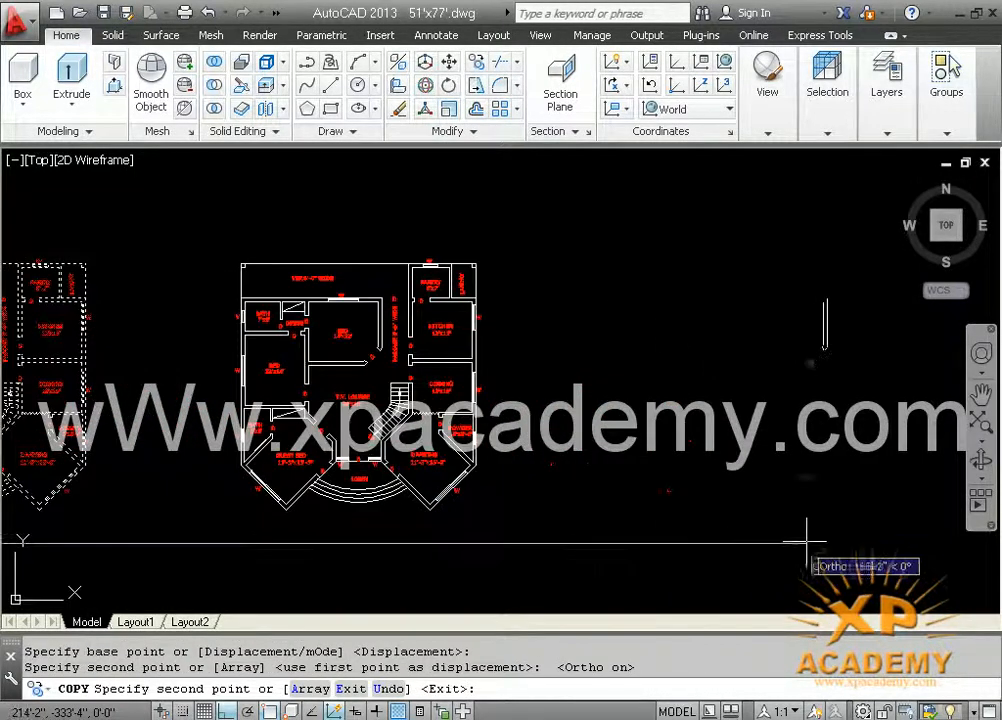
{"action": "left_click", "coordinate": [818, 540]}
{"action": "key", "text": "Return"}
Turn off the Text and 2d window layers so only the plan linework is displayed
{"action": "middle_click_drag", "start_coordinate": [470, 526], "coordinate": [836, 497]}
{"action": "scroll", "coordinate": [391, 348], "scroll_direction": "up", "scroll_amount": 3}
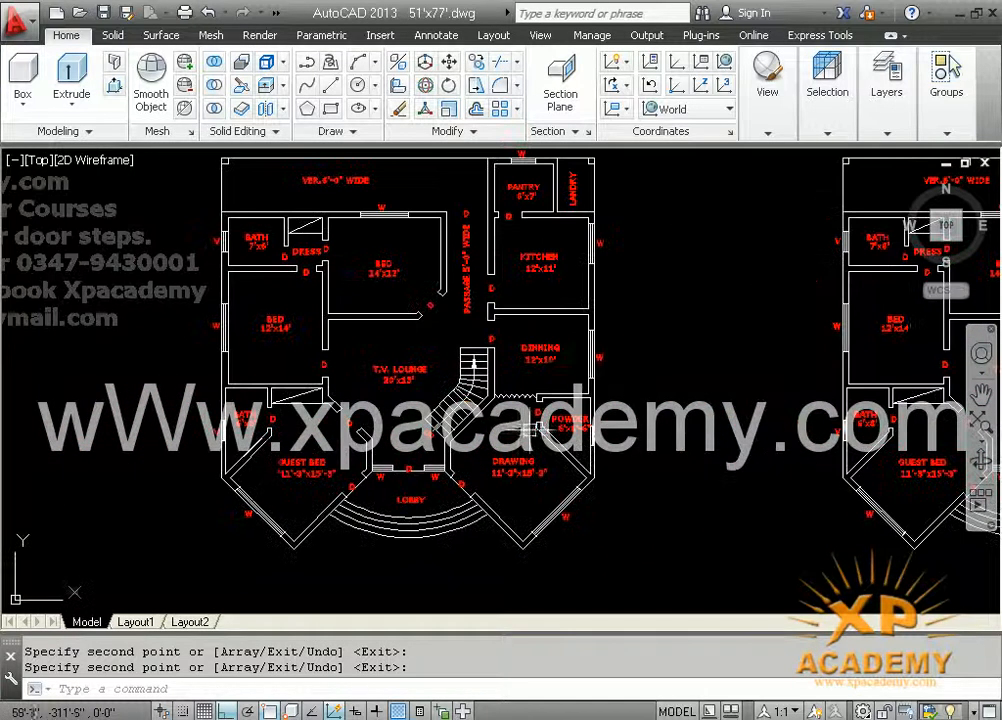
{"action": "left_click", "coordinate": [890, 135]}
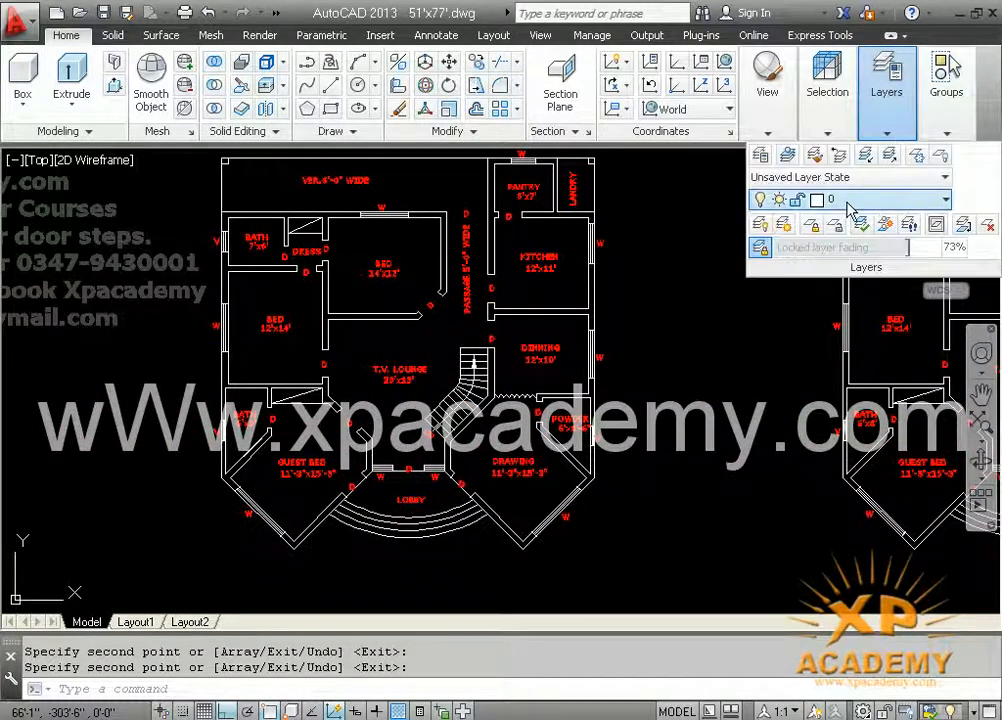
{"action": "left_click", "coordinate": [761, 319]}
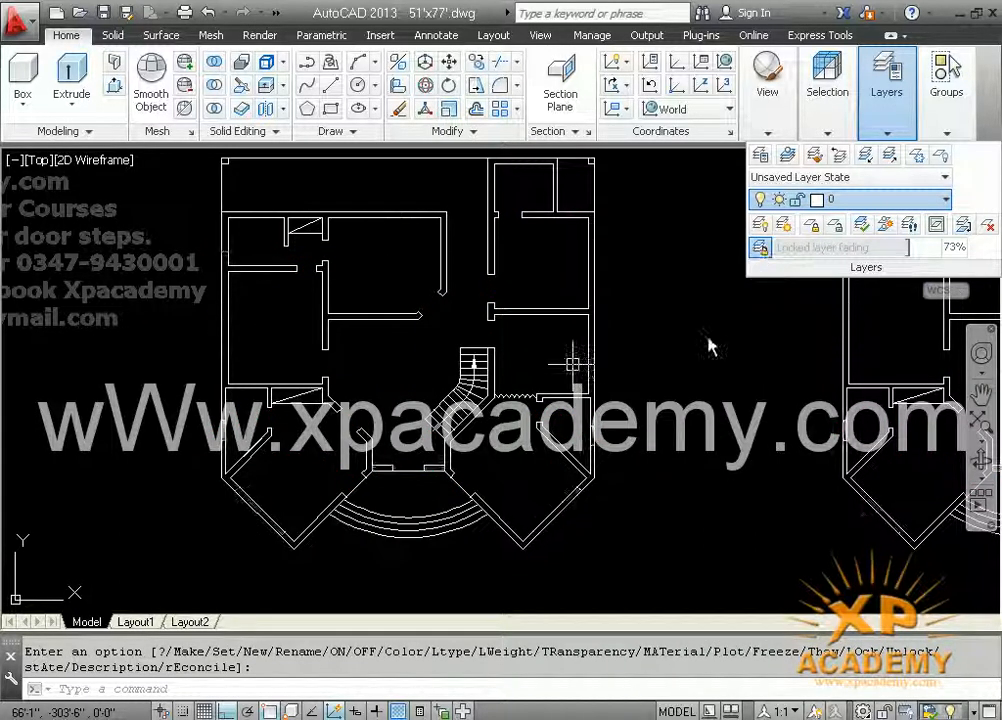
Examine the linework of the original floor plan and its two copies
{"action": "middle_click_drag", "start_coordinate": [629, 375], "coordinate": [879, 378]}
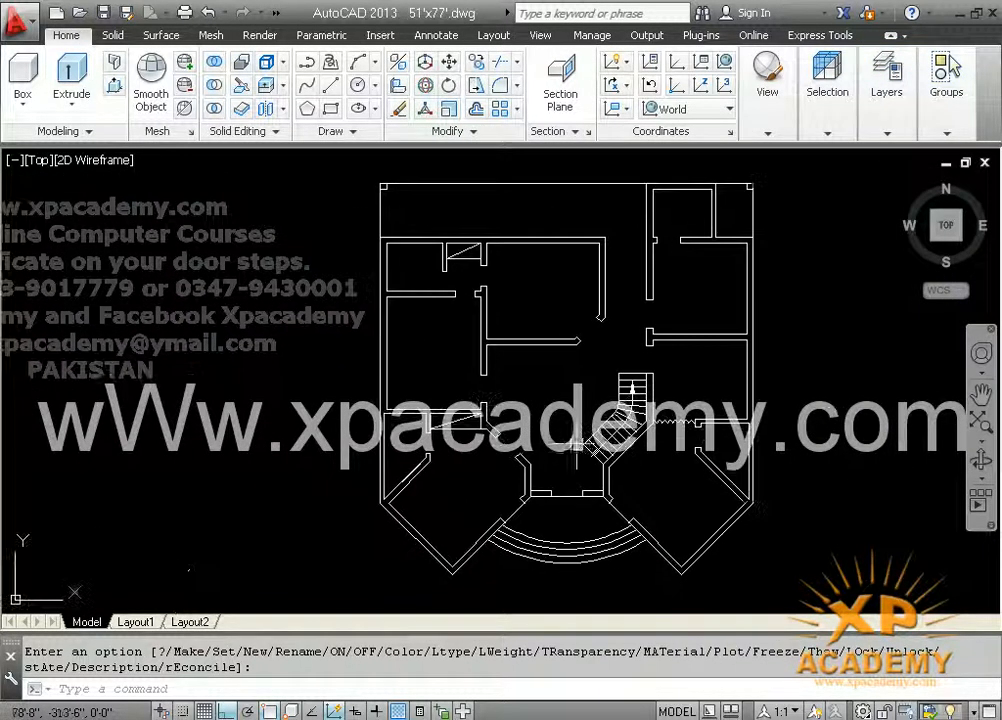
{"action": "middle_click_drag", "start_coordinate": [669, 380], "coordinate": [288, 371]}
{"action": "middle_click_drag", "start_coordinate": [859, 367], "coordinate": [211, 359]}
{"action": "mouse_move", "coordinate": [322, 354]}
{"action": "middle_mouse_down"}
{"action": "mouse_move", "coordinate": [860, 354]}
{"action": "mouse_move", "coordinate": [418, 358]}
{"action": "mouse_move", "coordinate": [560, 353]}
{"action": "middle_mouse_up"}
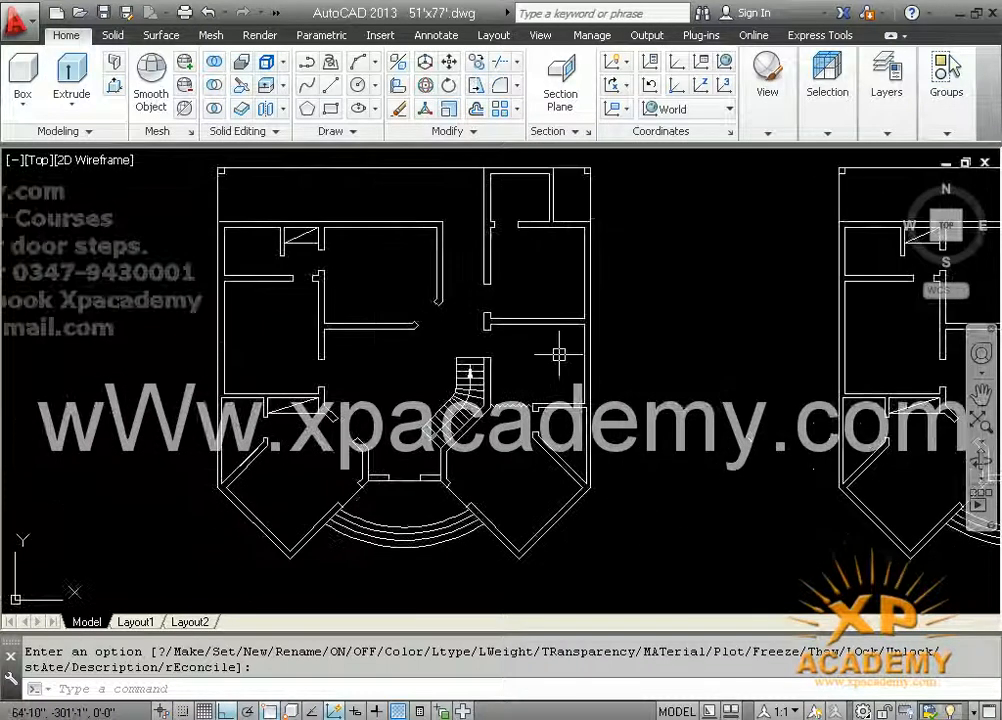
{"action": "scroll", "coordinate": [583, 379], "scroll_direction": "down", "scroll_amount": 2}
{"action": "mouse_move", "coordinate": [711, 389]}
{"action": "middle_mouse_down"}
{"action": "mouse_move", "coordinate": [564, 353]}
{"action": "mouse_move", "coordinate": [387, 358]}
{"action": "mouse_move", "coordinate": [432, 361]}
{"action": "middle_mouse_up"}
{"action": "scroll", "coordinate": [489, 351], "scroll_direction": "down", "scroll_amount": 2}
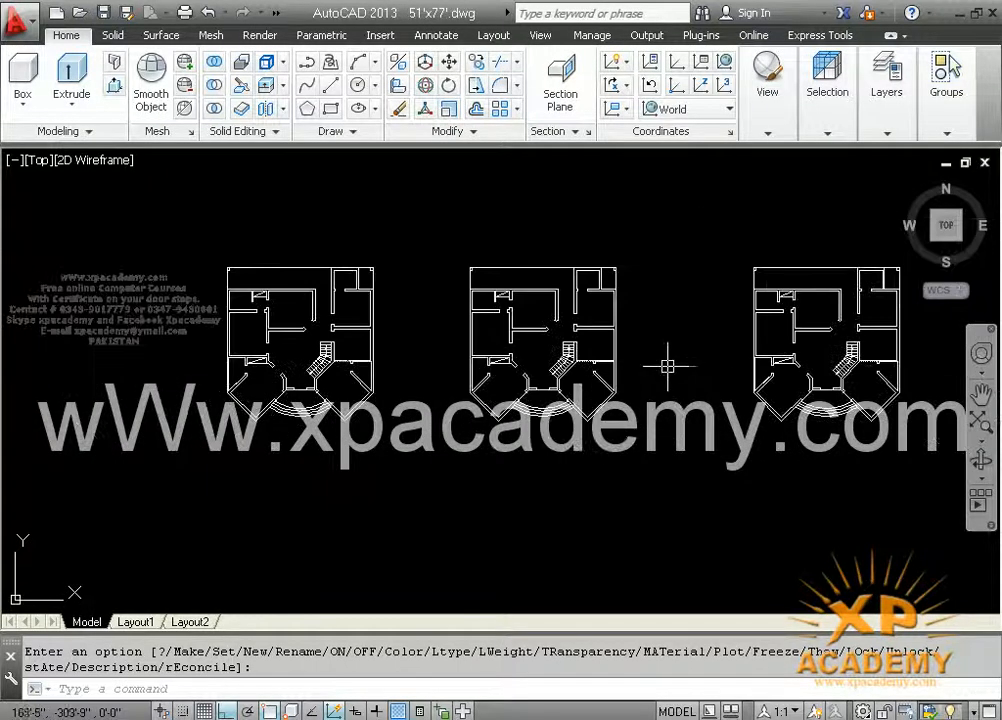
{"action": "middle_click_drag", "start_coordinate": [785, 362], "coordinate": [694, 378]}
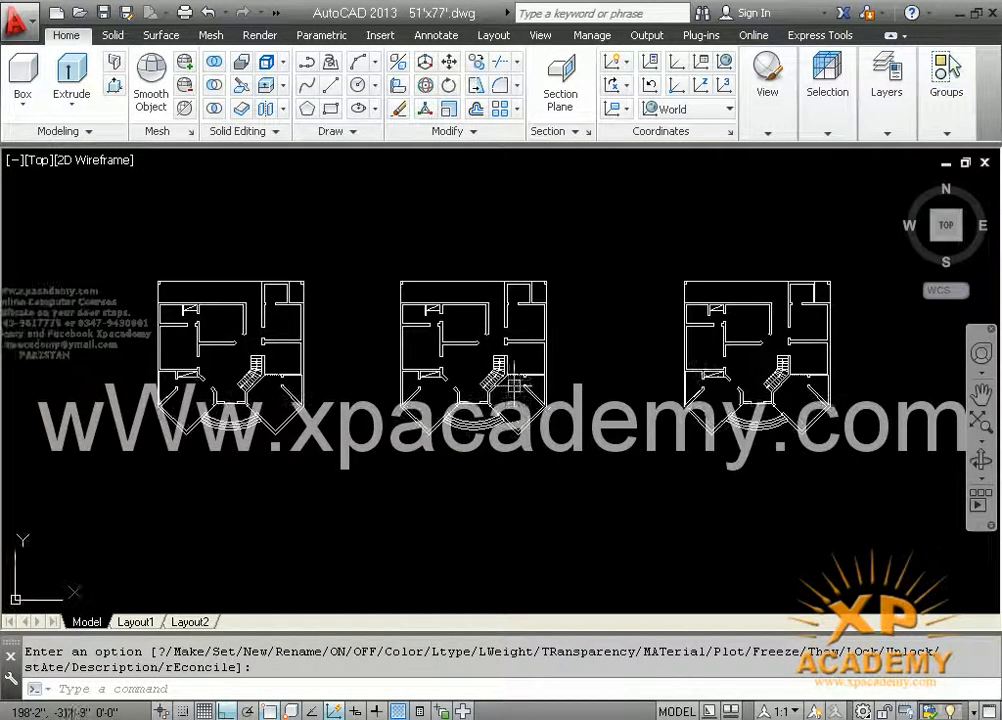
Orbit from the top view to a tilted 3D view of the floor plans
{"action": "left_click", "coordinate": [70, 90]}
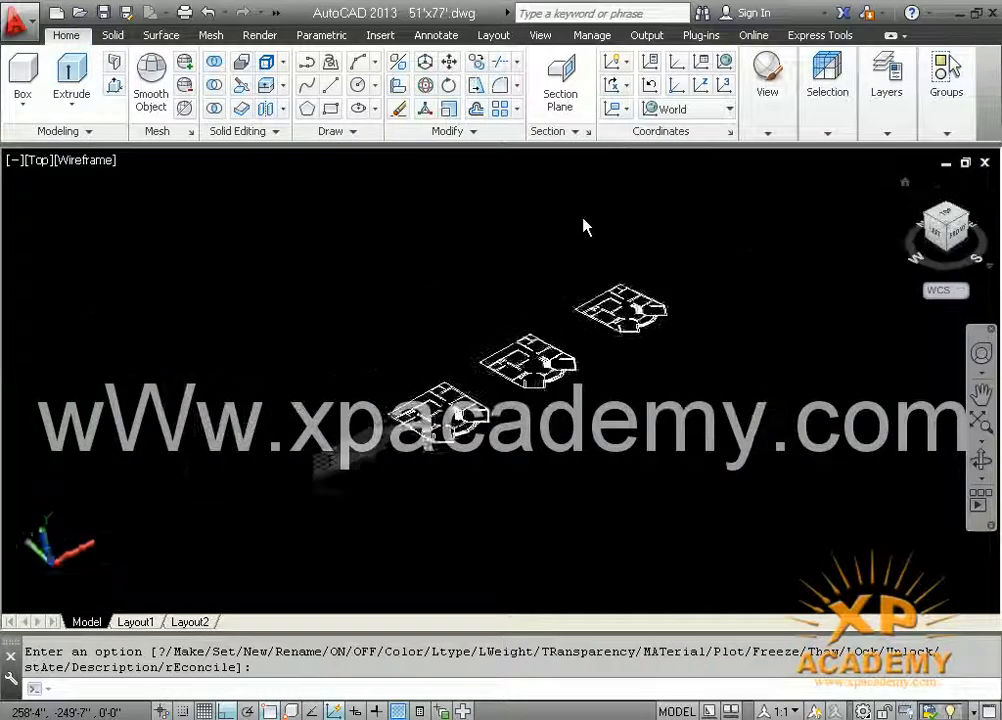
{"action": "scroll", "coordinate": [455, 405], "scroll_direction": "up", "scroll_amount": 8}
{"action": "scroll", "coordinate": [447, 387], "scroll_direction": "down", "scroll_amount": 6}
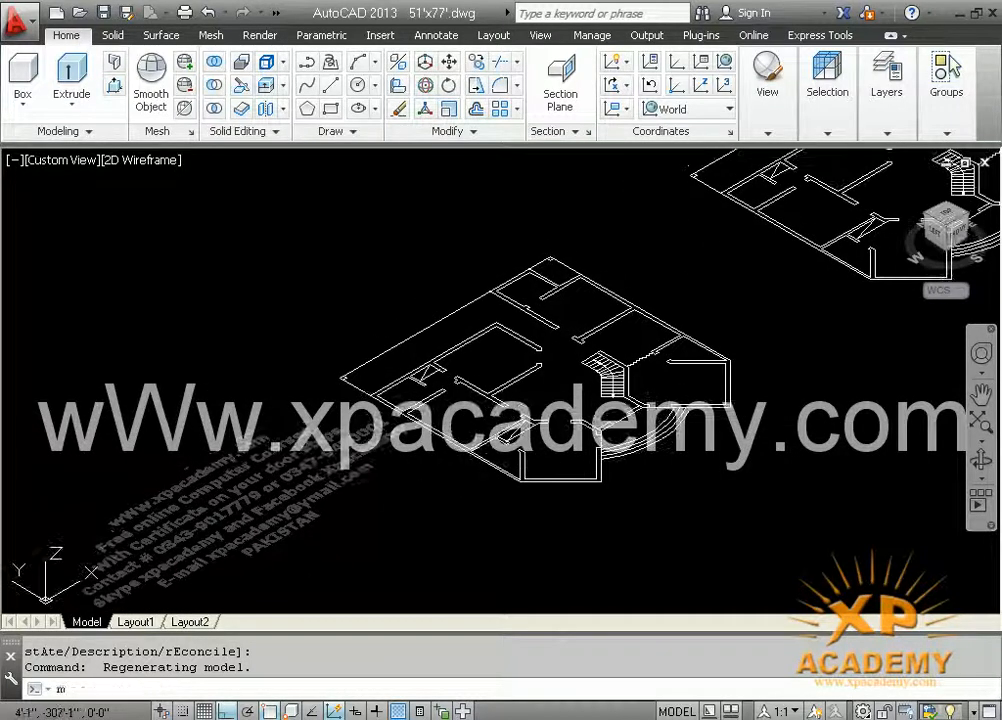
{"action": "type", "text": "m"}
{"action": "key", "text": "Return"}
{"action": "key", "text": "Escape"}
Extrude the outline of the wall between the 14'x13' bedroom and the T.V. lounge in the original plan to a height of 12'6
{"action": "mouse_move", "coordinate": [541, 351]}
{"action": "middle_mouse_down"}
{"action": "mouse_move", "coordinate": [343, 438]}
{"action": "mouse_move", "coordinate": [271, 382]}
{"action": "mouse_move", "coordinate": [285, 360]}
{"action": "middle_mouse_up"}
{"action": "scroll", "coordinate": [285, 360], "scroll_direction": "up", "scroll_amount": 2}
{"action": "scroll", "coordinate": [313, 348], "scroll_direction": "up", "scroll_amount": 4}
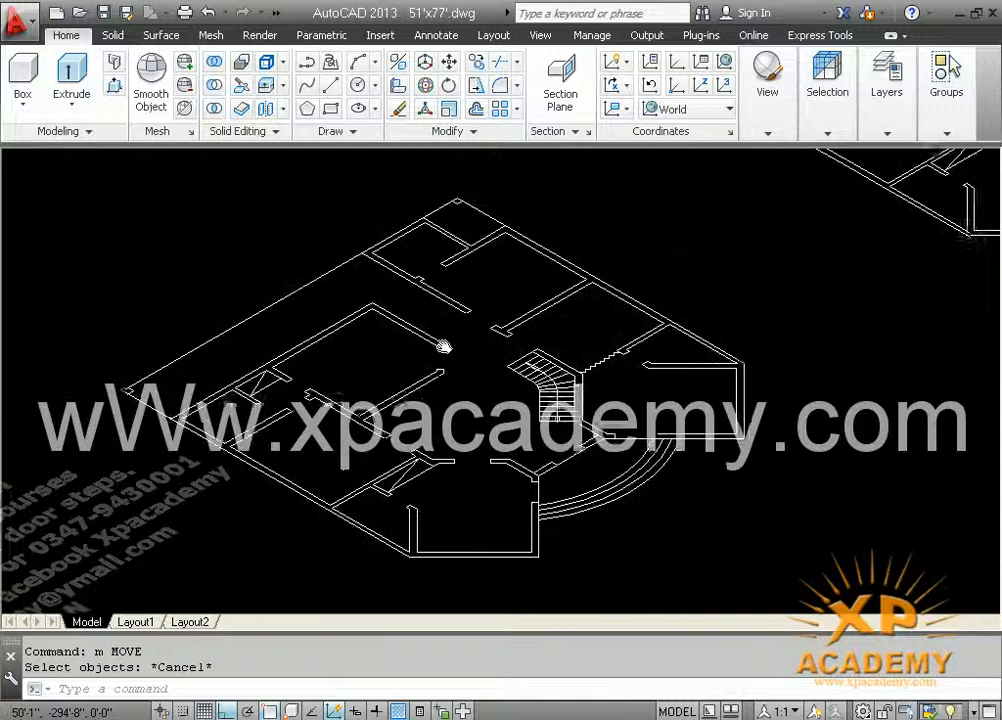
{"action": "middle_click_drag", "start_coordinate": [423, 356], "coordinate": [455, 312]}
{"action": "scroll", "coordinate": [483, 267], "scroll_direction": "down", "scroll_amount": 2}
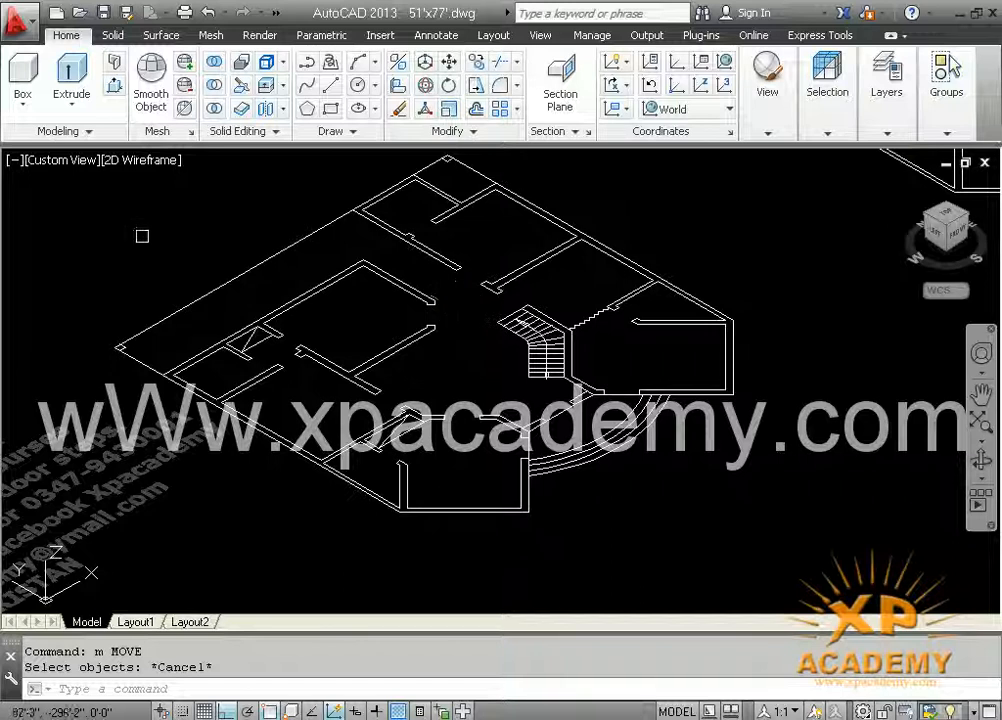
{"action": "left_click", "coordinate": [77, 77]}
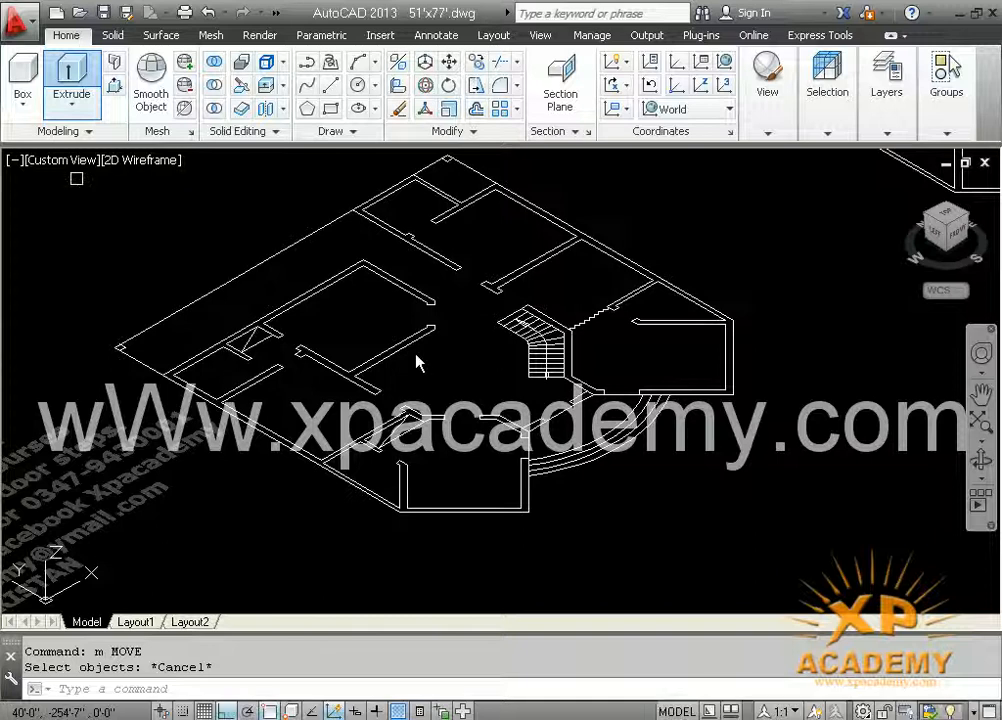
{"action": "left_click", "coordinate": [427, 346]}
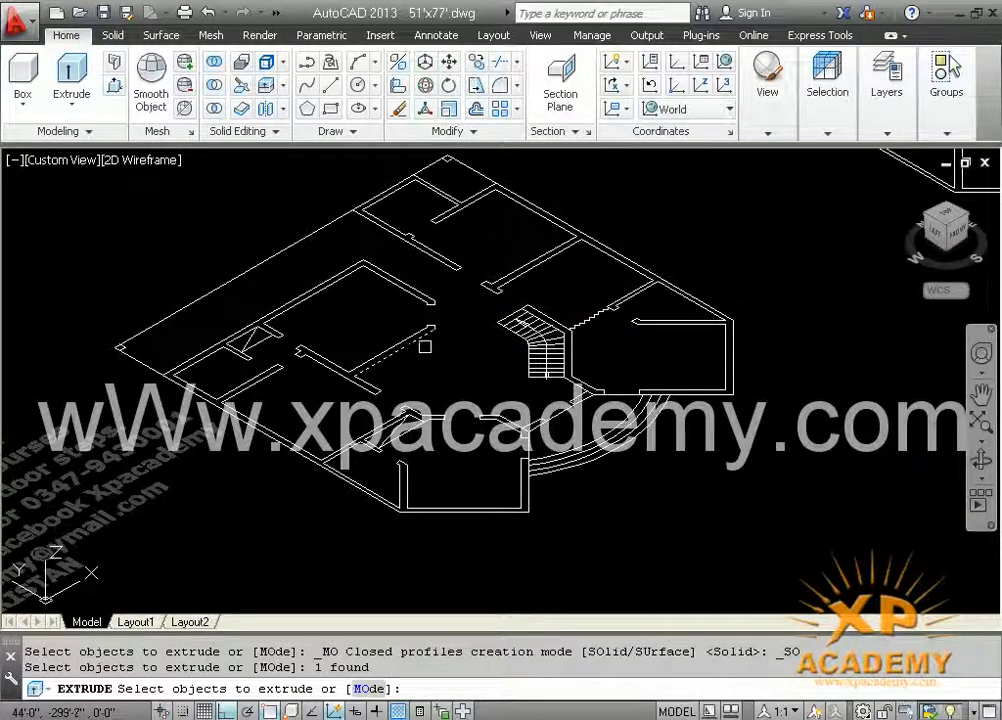
{"action": "key", "text": "Return"}
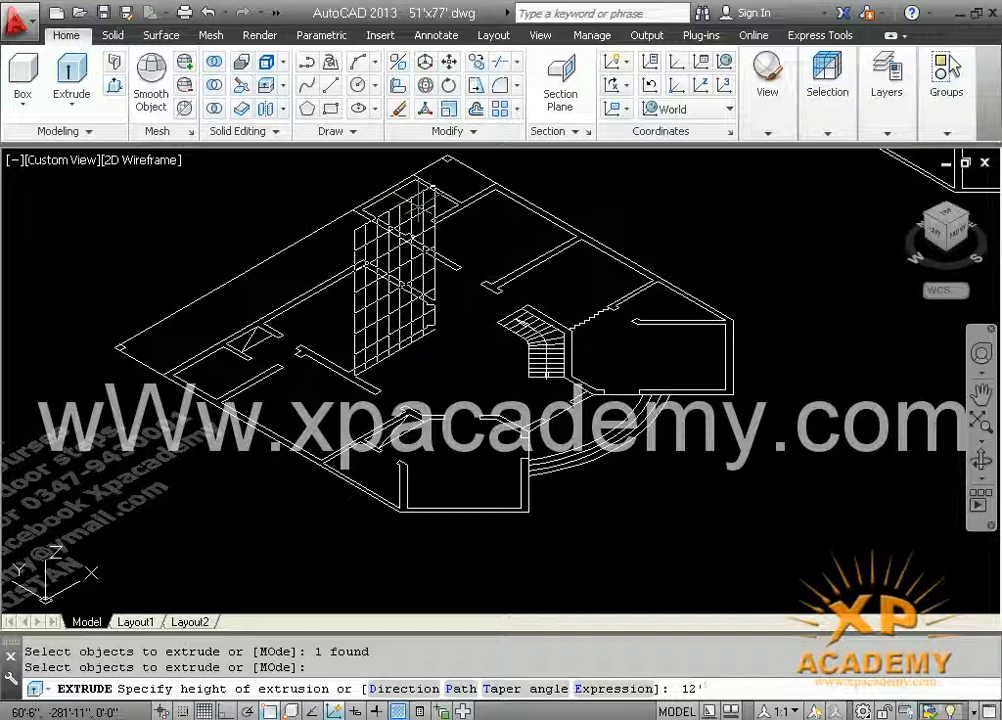
{"action": "key", "text": "Return"}
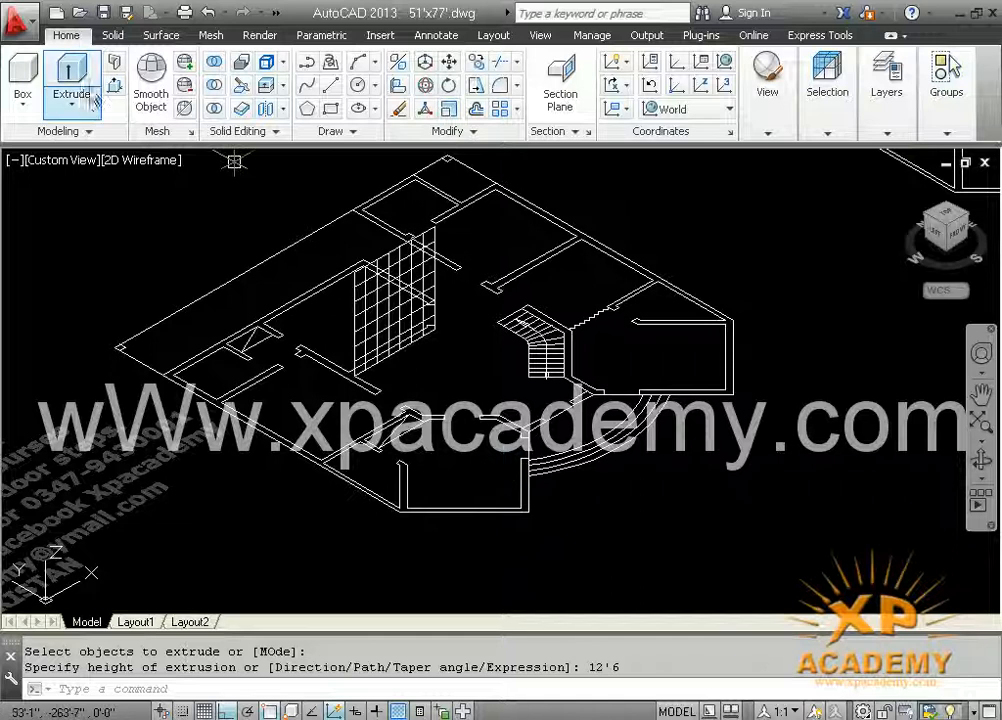
Switch the viewport's visual style to Shaded
{"action": "left_click", "coordinate": [137, 163]}
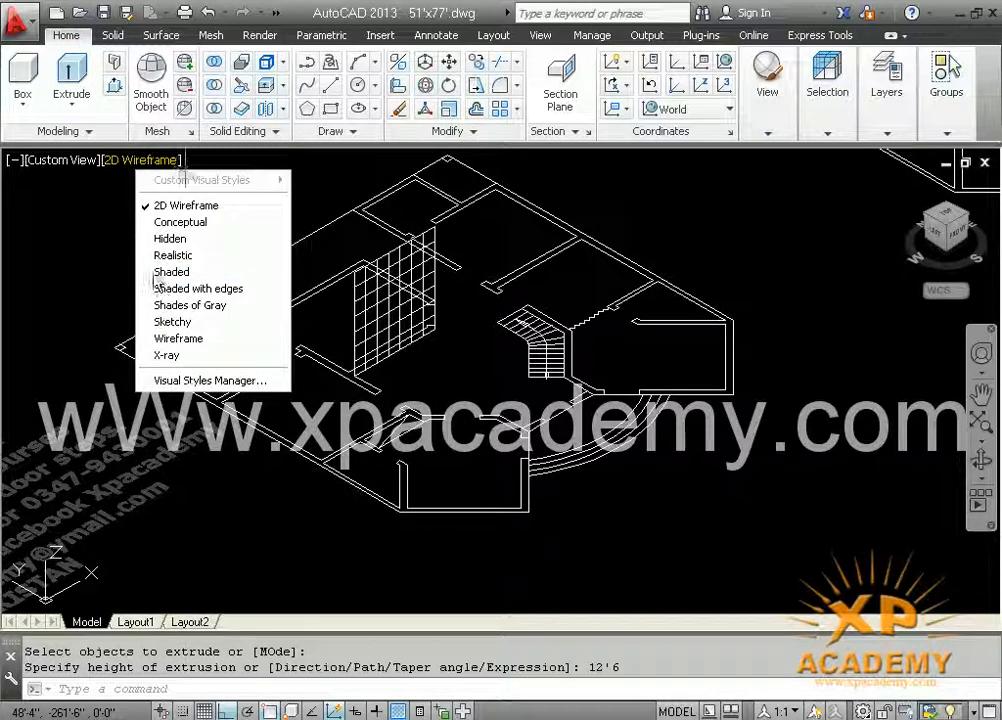
{"action": "left_click", "coordinate": [207, 271]}
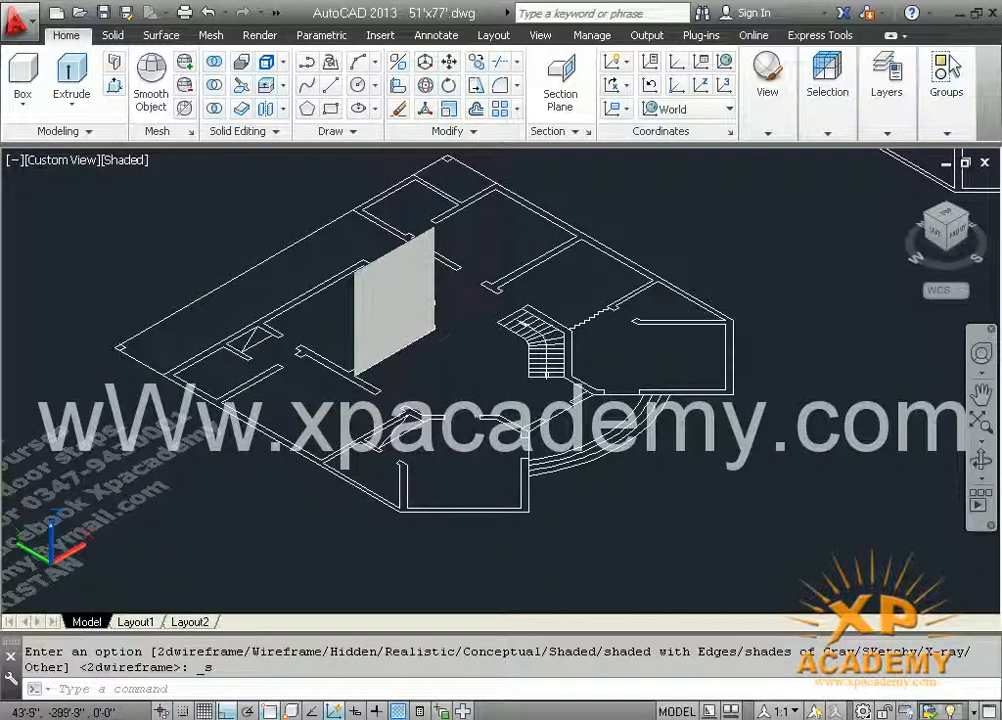
{"action": "scroll", "coordinate": [423, 350], "scroll_direction": "up", "scroll_amount": 4}
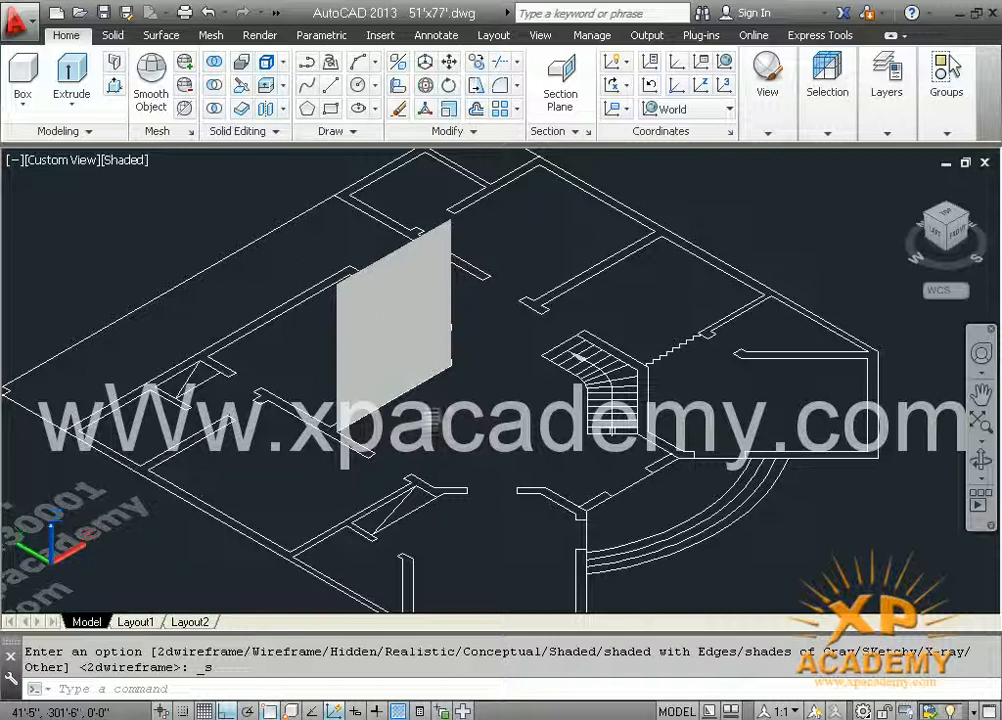
Delete the extruded wall between the bedroom and the T.V. lounge
{"action": "left_click", "coordinate": [391, 262]}
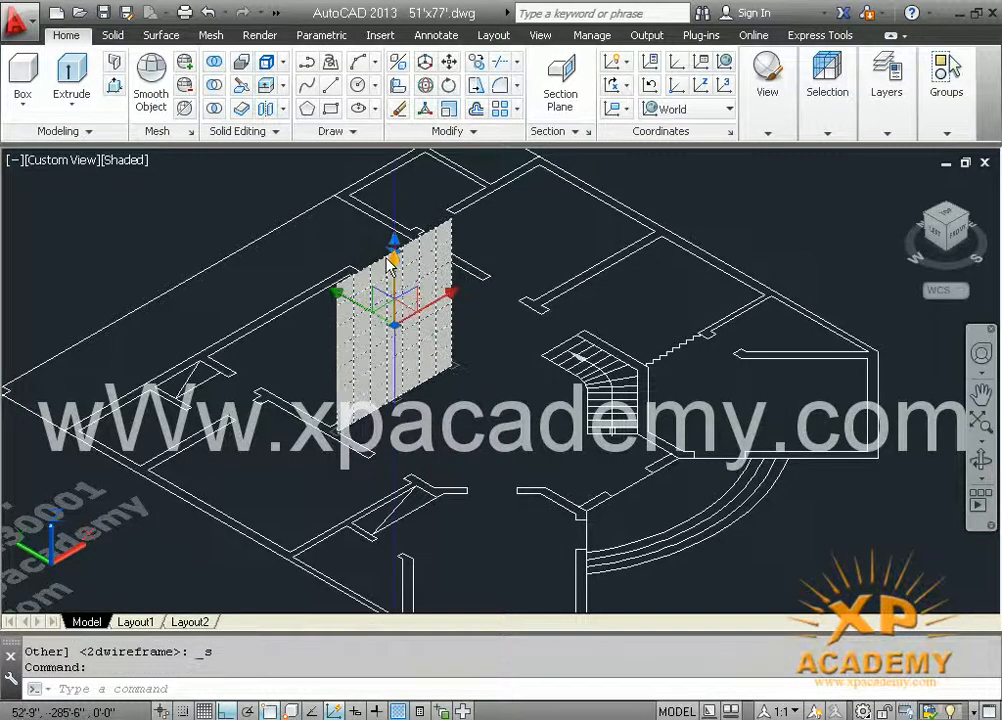
{"action": "key", "text": "Delete"}
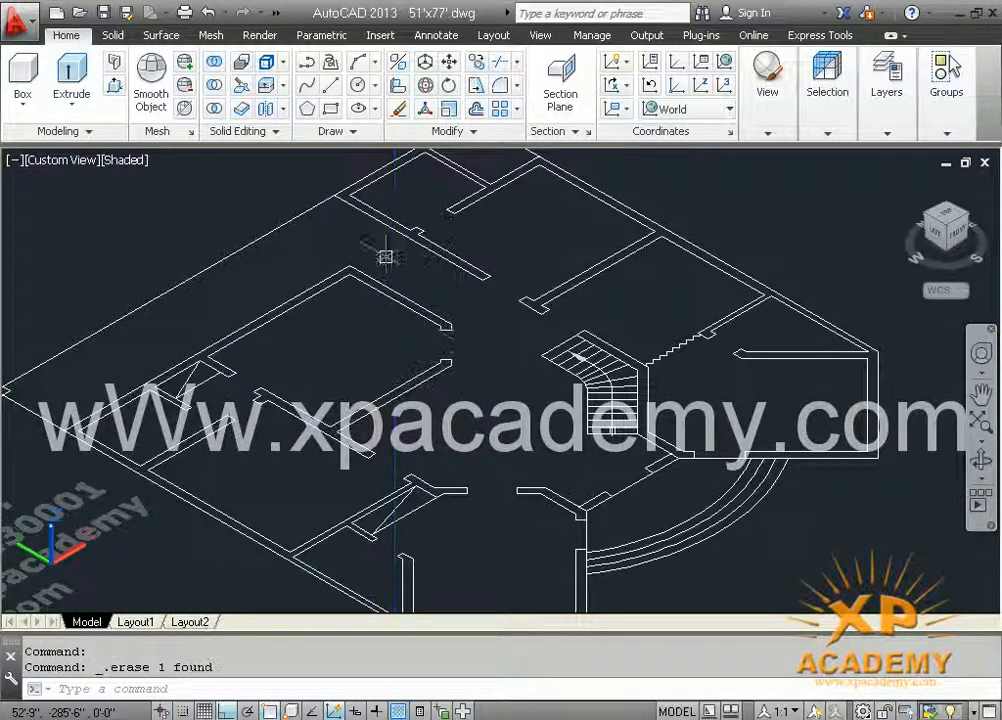
{"action": "mouse_move", "coordinate": [464, 346]}
{"action": "middle_mouse_down"}
{"action": "mouse_move", "coordinate": [459, 357]}
{"action": "mouse_move", "coordinate": [460, 290]}
{"action": "middle_mouse_up"}
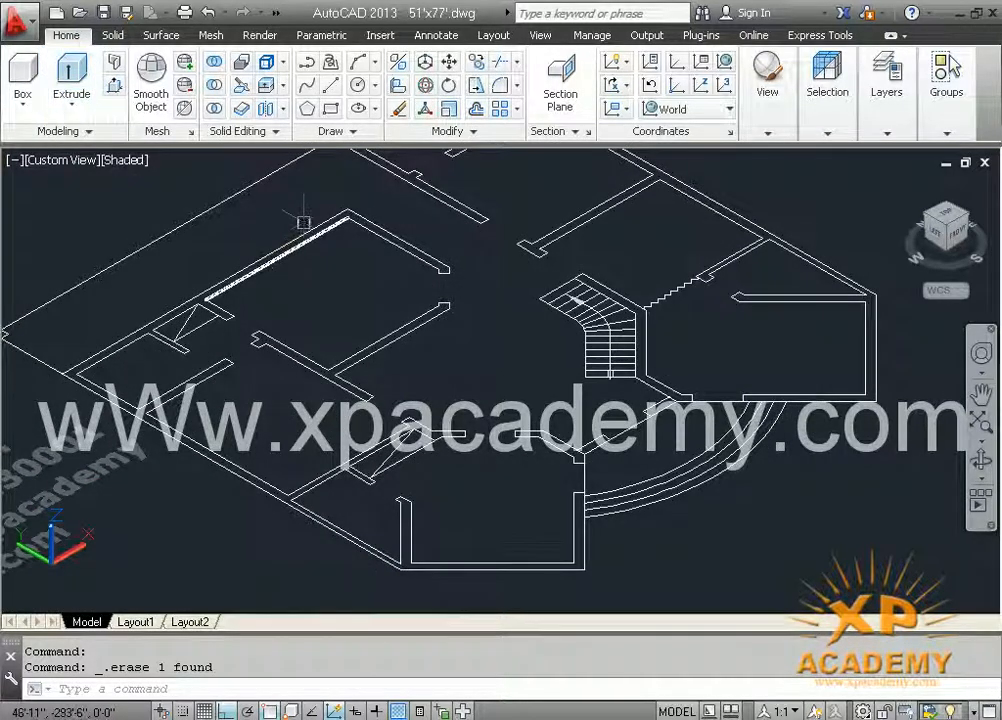
{"action": "mouse_move", "coordinate": [639, 327]}
{"action": "middle_mouse_down"}
{"action": "mouse_move", "coordinate": [576, 425]}
{"action": "mouse_move", "coordinate": [577, 372]}
{"action": "middle_mouse_up"}
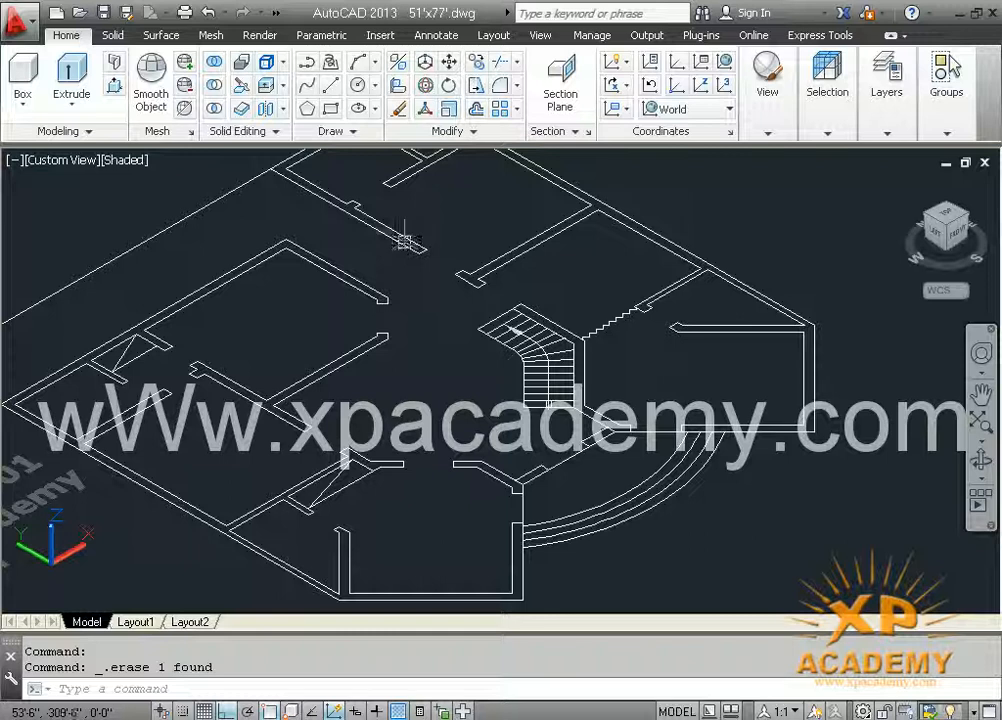
{"action": "middle_click_drag", "start_coordinate": [394, 380], "coordinate": [479, 354]}
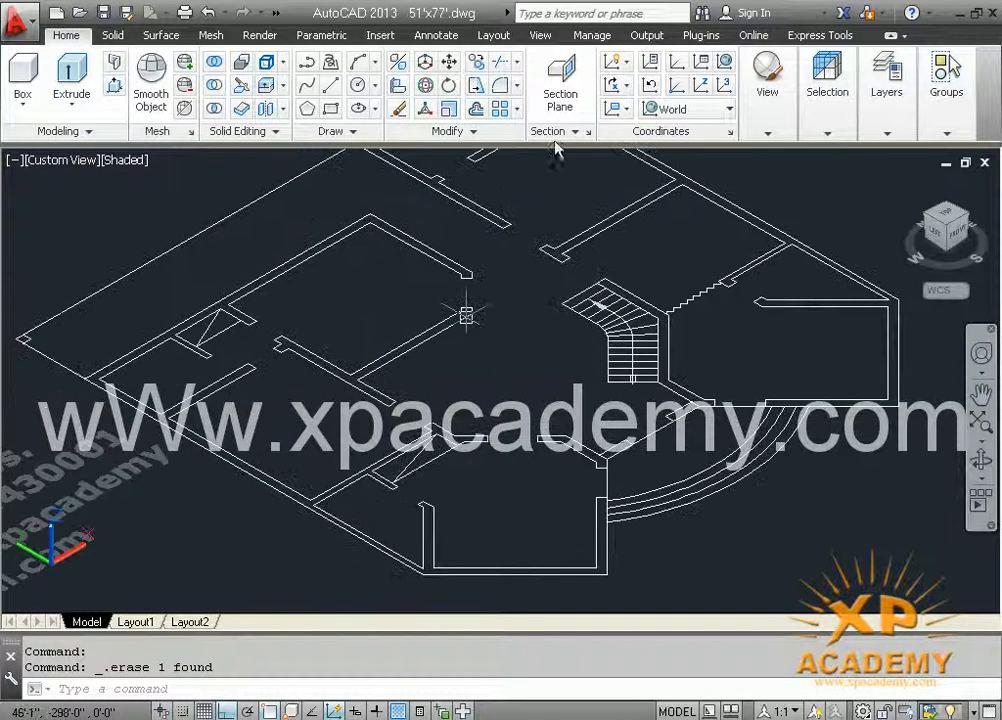
Make the wall layer the current layer in the Layer Properties Manager
{"action": "mouse_move", "coordinate": [885, 143]}
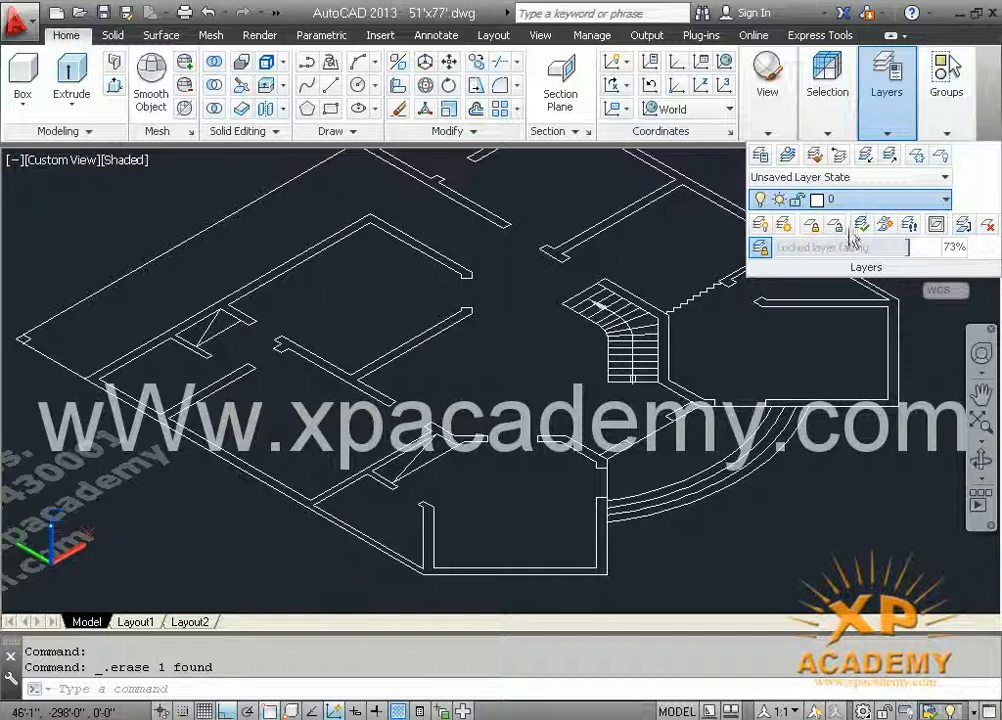
{"action": "key", "text": "Escape"}
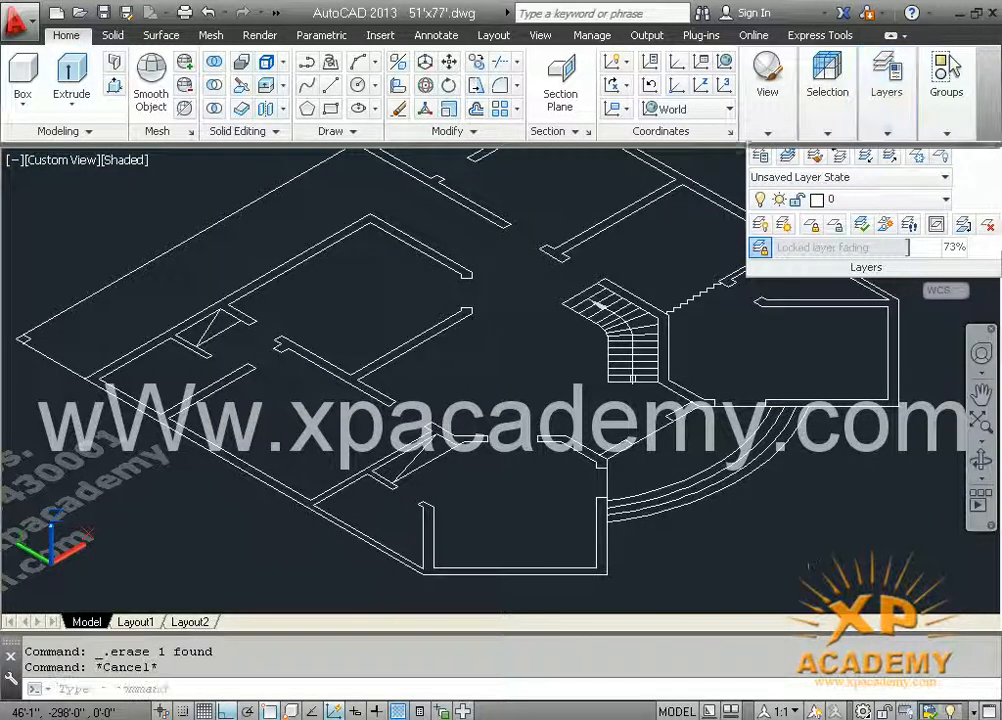
{"action": "type", "text": "la"}
{"action": "key", "text": "Return"}
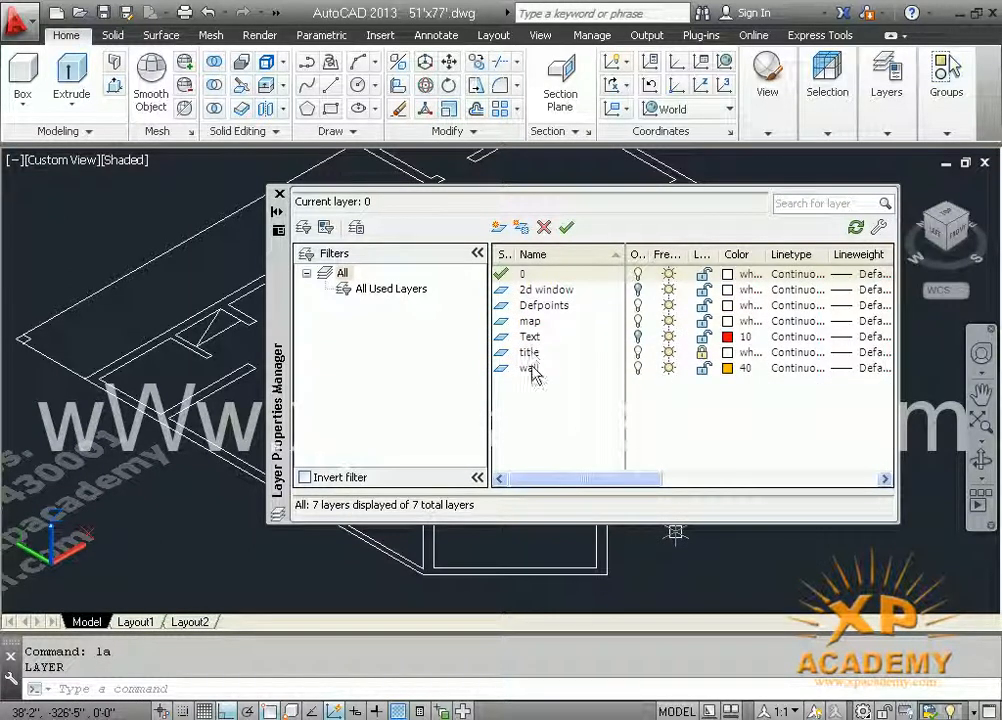
{"action": "left_click", "coordinate": [531, 370]}
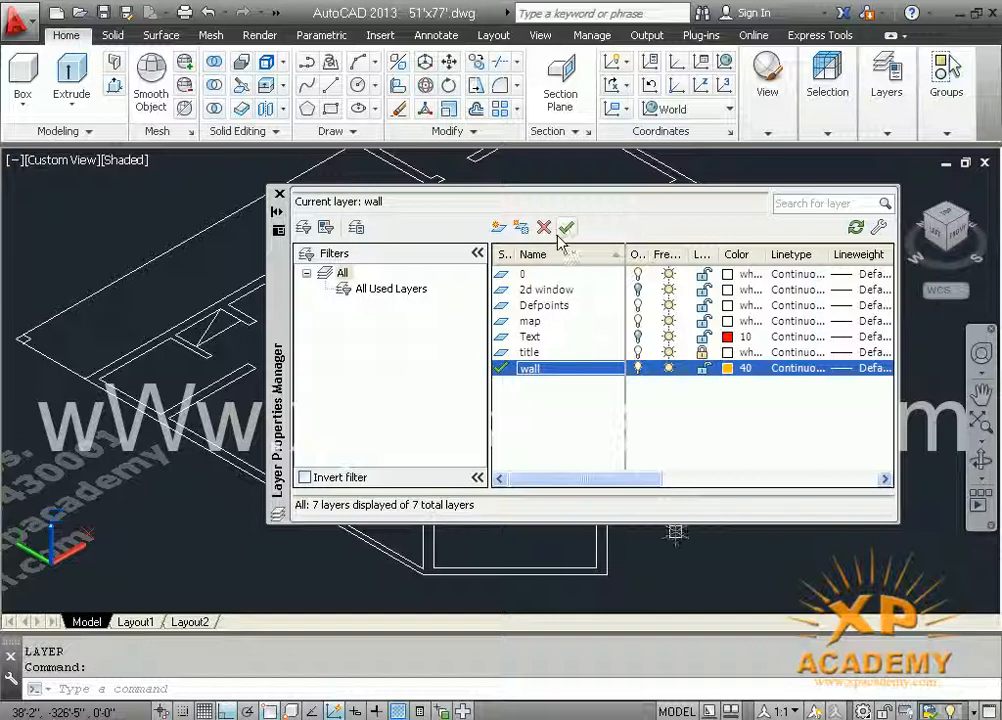
Close the layer manager and begin a polyline across the wall end at the front room's door opening beside the curved entrance steps
{"action": "left_click", "coordinate": [279, 194]}
{"action": "middle_click_drag", "start_coordinate": [521, 502], "coordinate": [519, 496]}
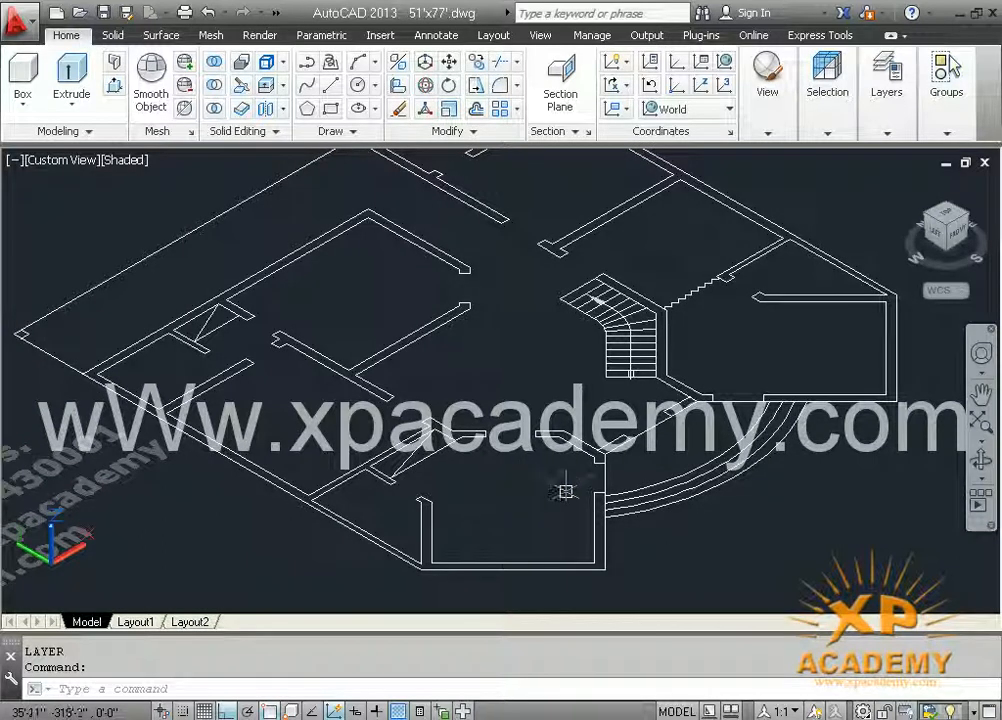
{"action": "left_click", "coordinate": [308, 64]}
{"action": "scroll", "coordinate": [553, 484], "scroll_direction": "up", "scroll_amount": 4}
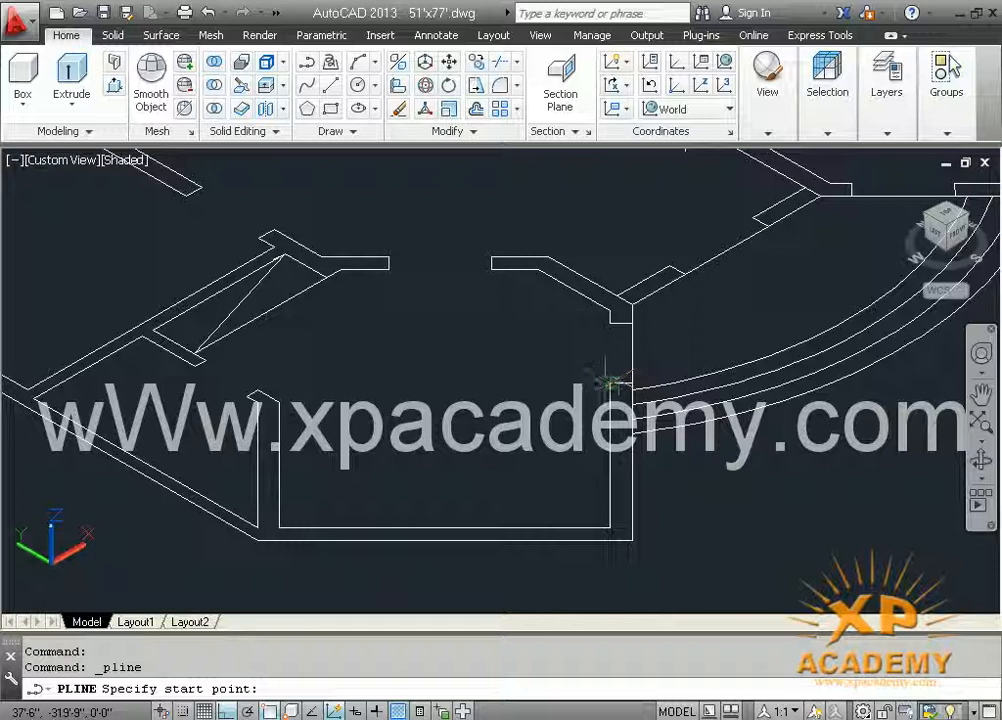
{"action": "scroll", "coordinate": [611, 382], "scroll_direction": "up", "scroll_amount": 3}
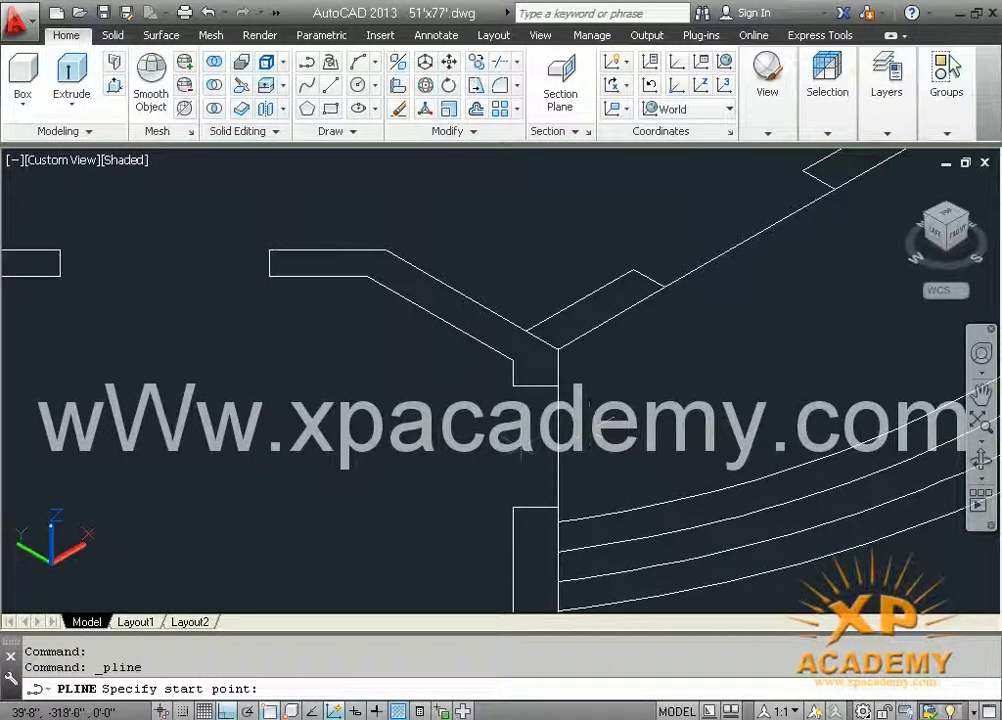
{"action": "scroll", "coordinate": [535, 448], "scroll_direction": "down", "scroll_amount": 4}
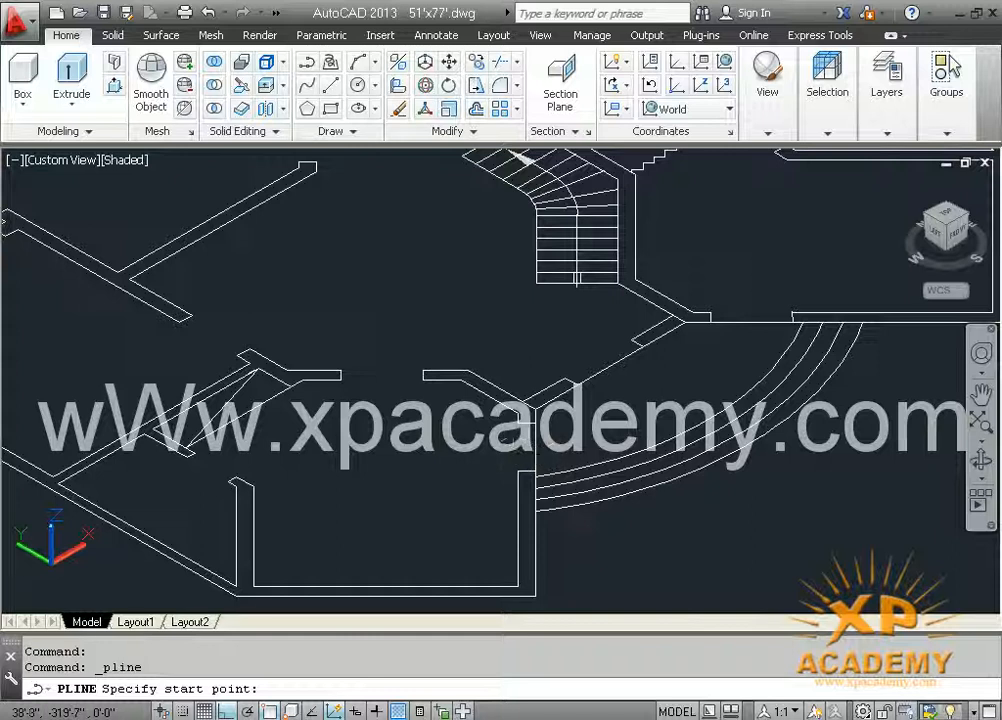
{"action": "middle_click_drag", "start_coordinate": [440, 441], "coordinate": [465, 544]}
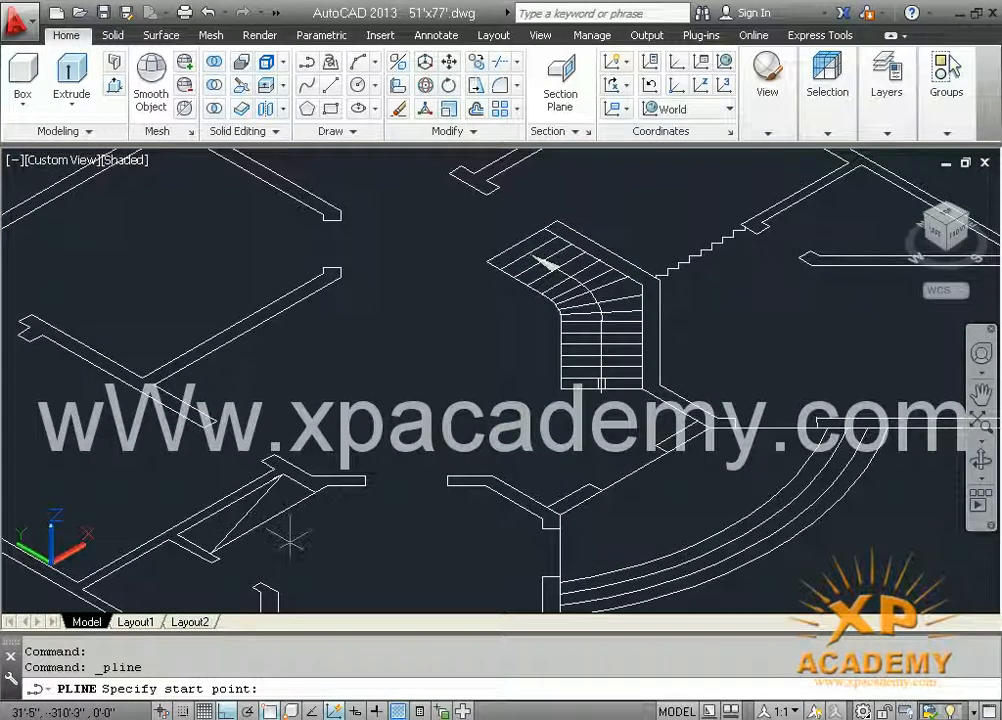
{"action": "scroll", "coordinate": [289, 540], "scroll_direction": "up", "scroll_amount": 2}
{"action": "middle_click_drag", "start_coordinate": [248, 522], "coordinate": [437, 525]}
{"action": "scroll", "coordinate": [220, 412], "scroll_direction": "down", "scroll_amount": 2}
{"action": "mouse_move", "coordinate": [194, 396]}
{"action": "middle_mouse_down"}
{"action": "mouse_move", "coordinate": [505, 487]}
{"action": "mouse_move", "coordinate": [161, 259]}
{"action": "middle_mouse_up"}
{"action": "mouse_move", "coordinate": [617, 383]}
{"action": "middle_mouse_down"}
{"action": "mouse_move", "coordinate": [508, 396]}
{"action": "mouse_move", "coordinate": [507, 408]}
{"action": "middle_mouse_up"}
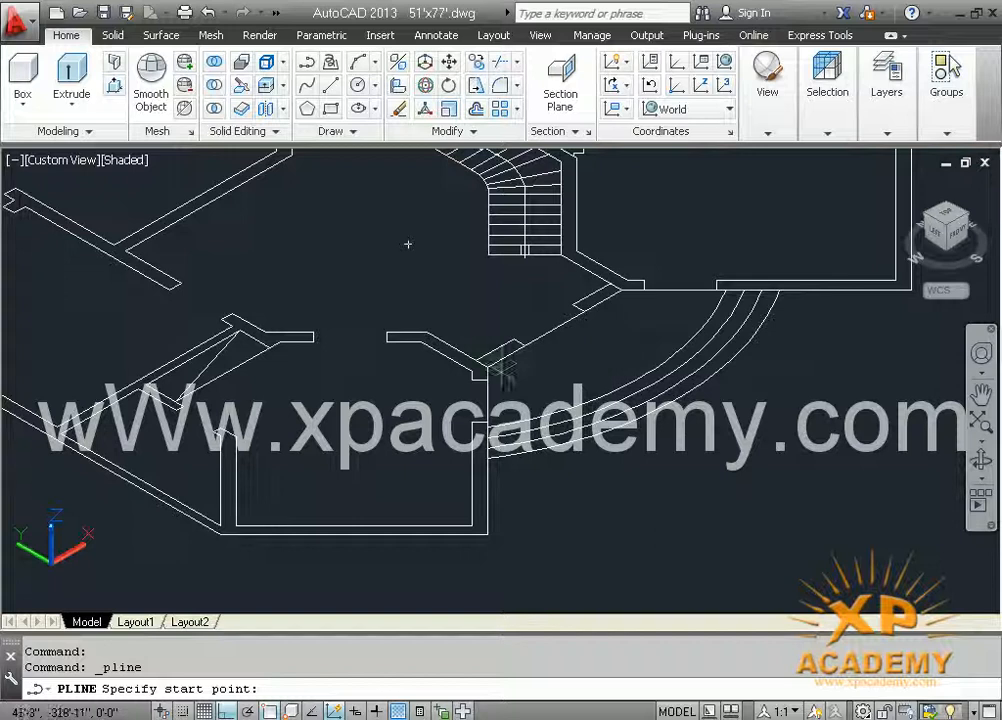
{"action": "scroll", "coordinate": [452, 418], "scroll_direction": "up", "scroll_amount": 7}
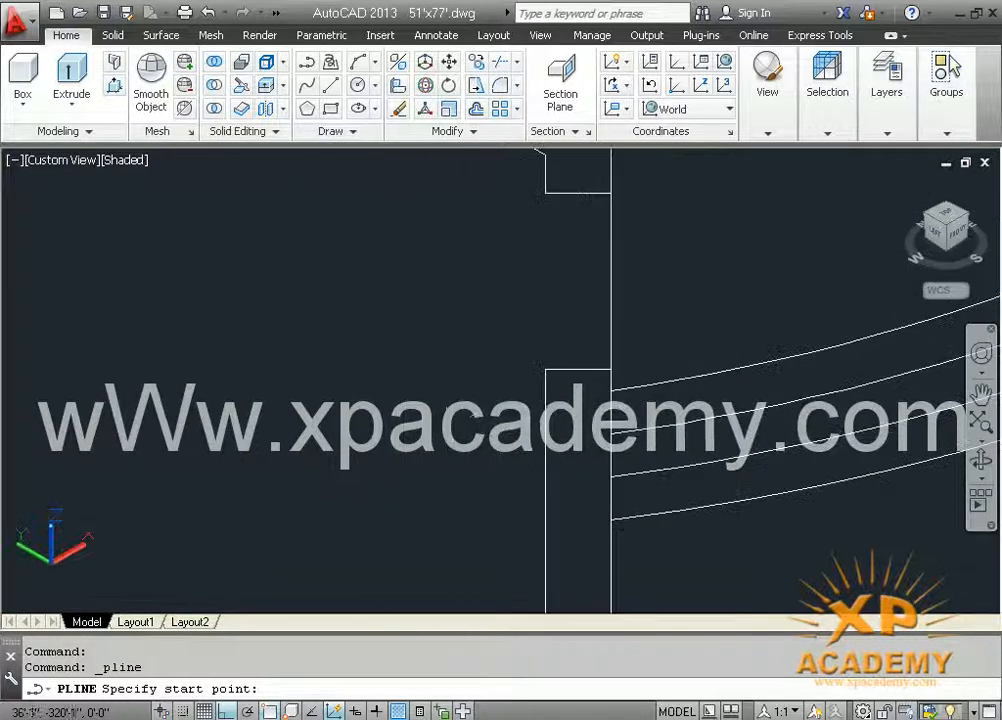
{"action": "left_click", "coordinate": [546, 369]}
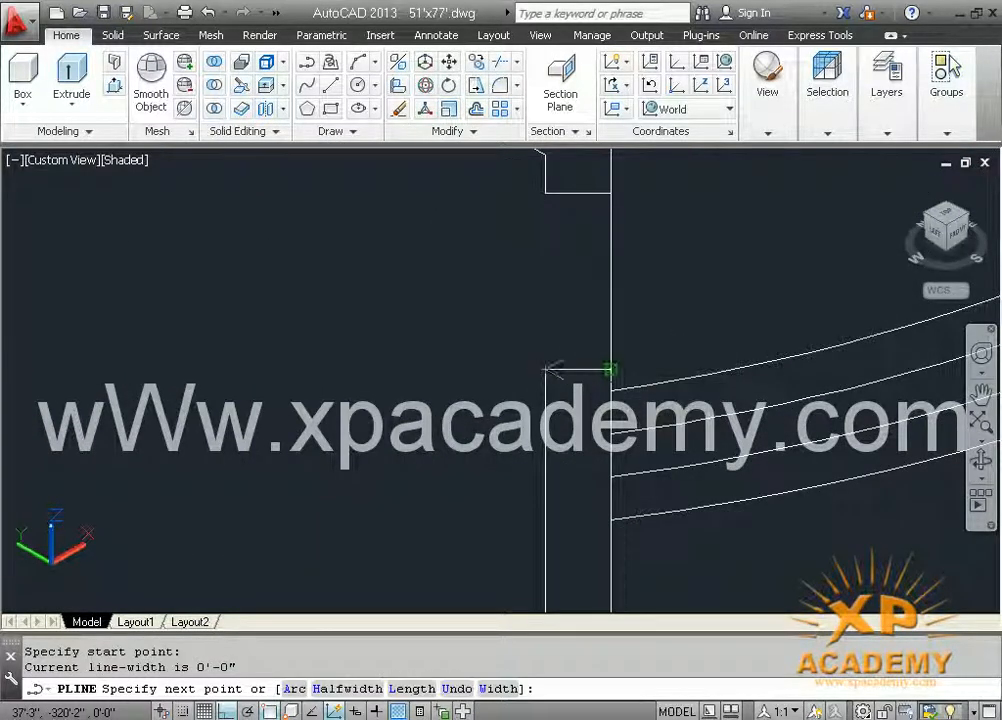
{"action": "left_click", "coordinate": [610, 369]}
Continue the wall polyline along the front room's outer face through its two outer corners
{"action": "mouse_move", "coordinate": [592, 441]}
{"action": "middle_mouse_down"}
{"action": "mouse_move", "coordinate": [589, 390]}
{"action": "mouse_move", "coordinate": [631, 294]}
{"action": "mouse_move", "coordinate": [631, 205]}
{"action": "middle_mouse_up"}
{"action": "scroll", "coordinate": [613, 354], "scroll_direction": "down", "scroll_amount": 2}
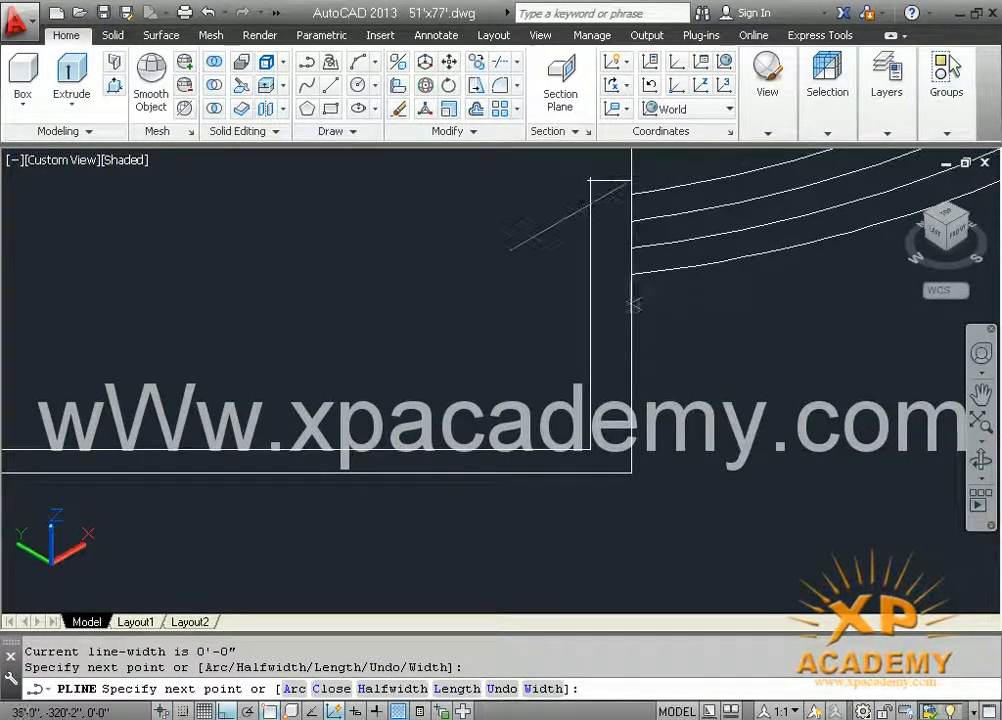
{"action": "left_click", "coordinate": [629, 470]}
{"action": "middle_click_drag", "start_coordinate": [458, 469], "coordinate": [990, 475]}
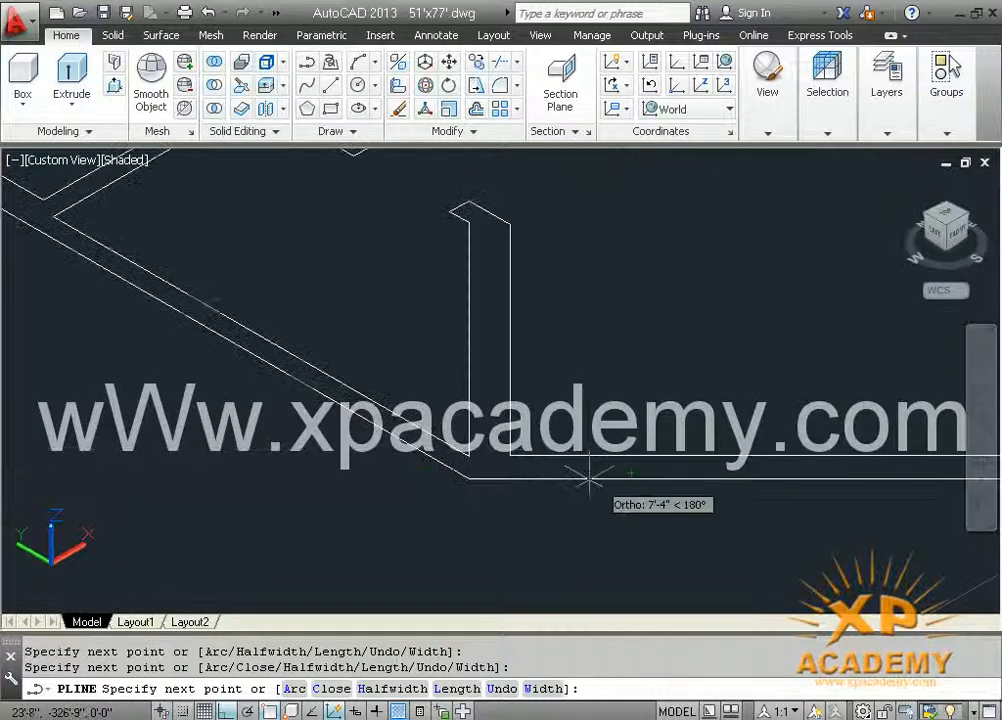
{"action": "left_click", "coordinate": [468, 477]}
Extend the polyline along the long outer side wall and around the corner to the far outer corner of the rear bedroom
{"action": "middle_click_drag", "start_coordinate": [470, 476], "coordinate": [683, 607]}
{"action": "scroll", "coordinate": [420, 497], "scroll_direction": "down", "scroll_amount": 4}
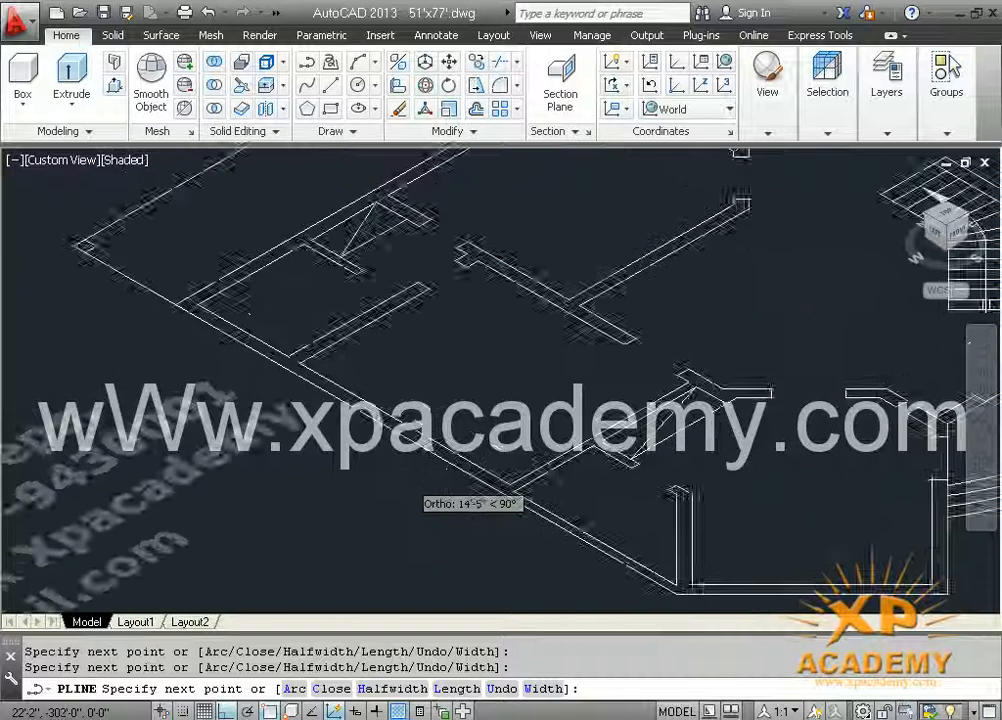
{"action": "scroll", "coordinate": [476, 497], "scroll_direction": "up", "scroll_amount": 2}
{"action": "scroll", "coordinate": [383, 445], "scroll_direction": "up", "scroll_amount": 3}
{"action": "left_click", "coordinate": [366, 432]}
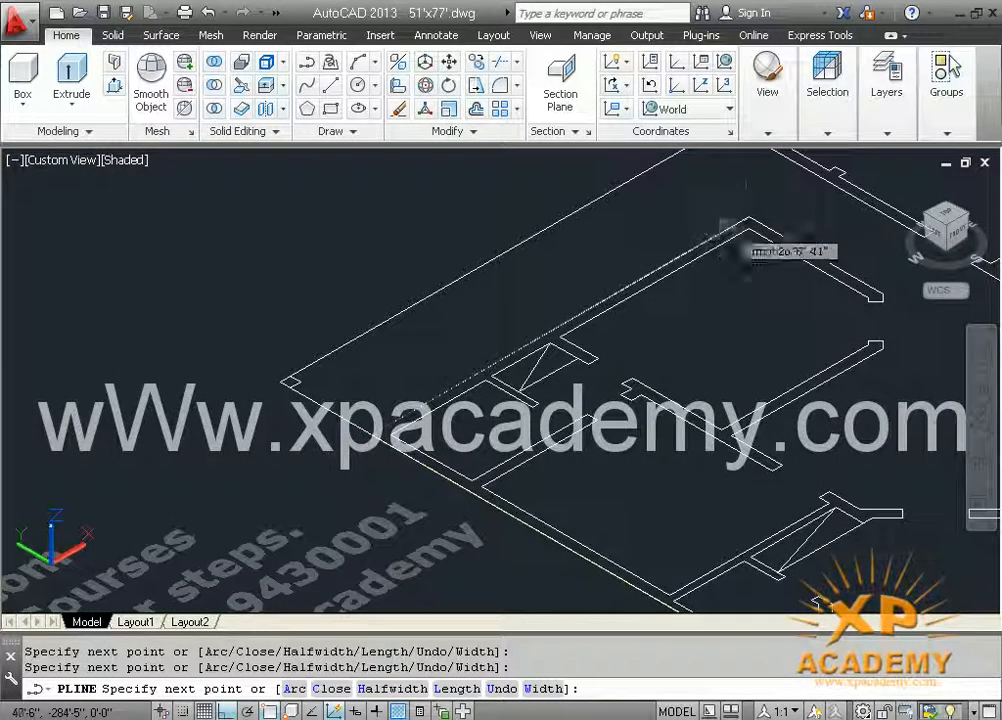
{"action": "left_click", "coordinate": [748, 218]}
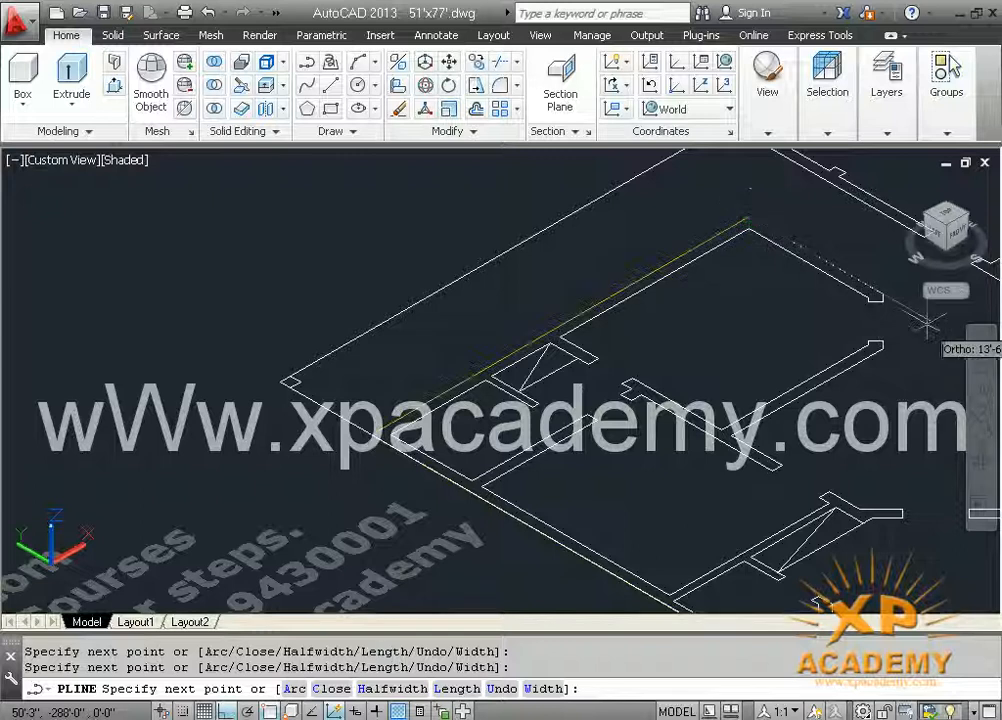
Trace the rear bedroom's far wall to the door opening, around its stepped end and back to the room's inside corner
{"action": "scroll", "coordinate": [910, 315], "scroll_direction": "up", "scroll_amount": 2}
{"action": "scroll", "coordinate": [845, 250], "scroll_direction": "up", "scroll_amount": 2}
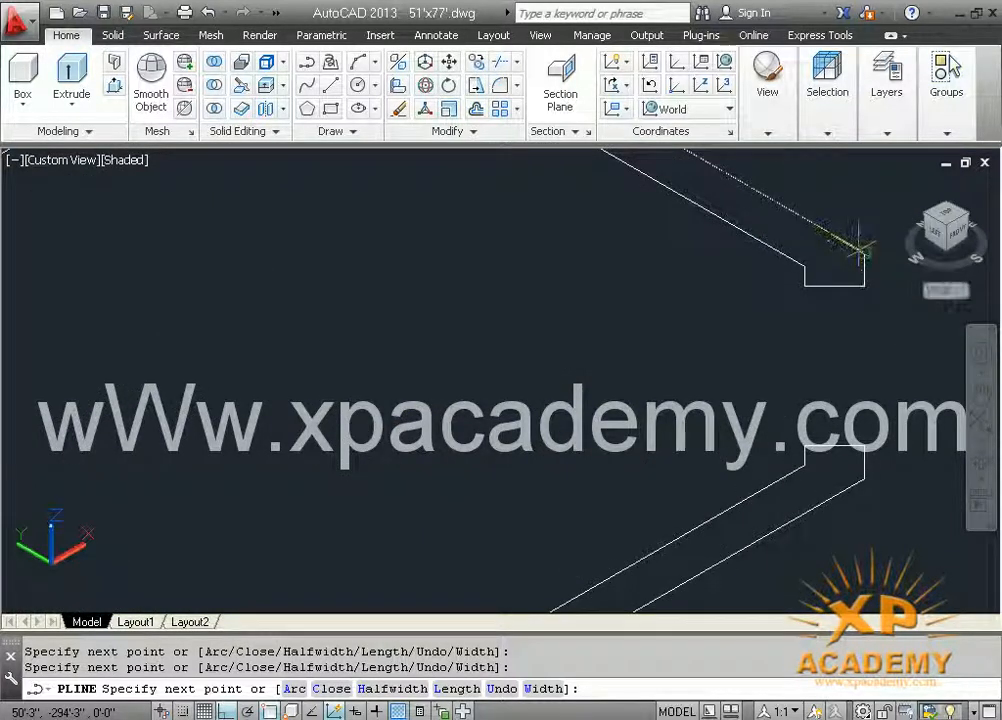
{"action": "left_click", "coordinate": [865, 253]}
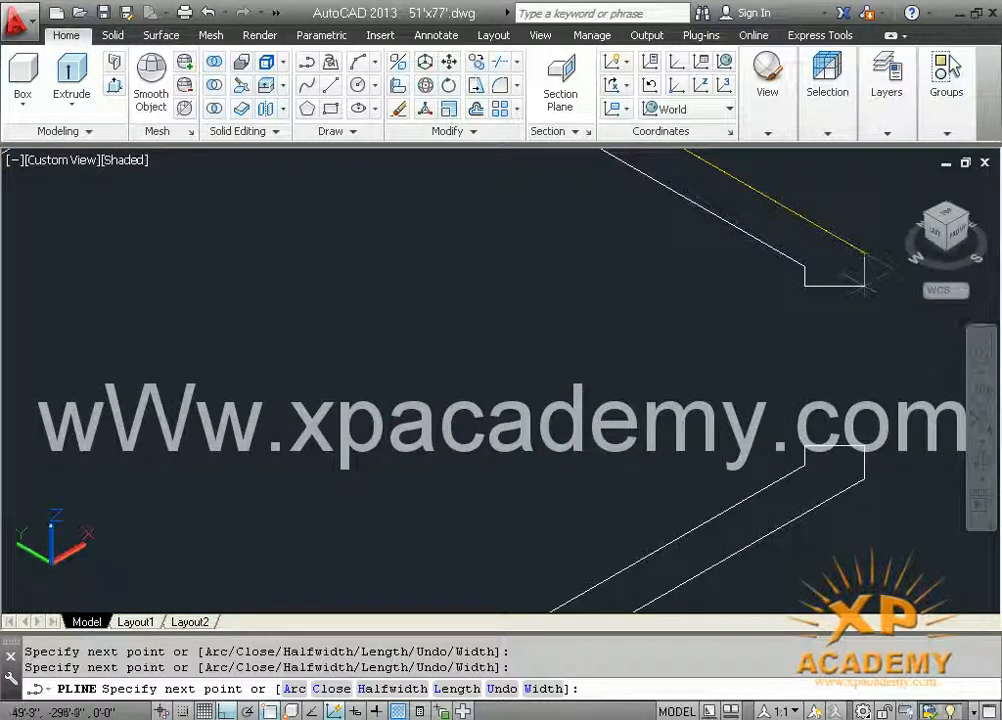
{"action": "left_click", "coordinate": [805, 266]}
{"action": "scroll", "coordinate": [805, 266], "scroll_direction": "up", "scroll_amount": 3}
{"action": "middle_click_drag", "start_coordinate": [540, 205], "coordinate": [872, 412]}
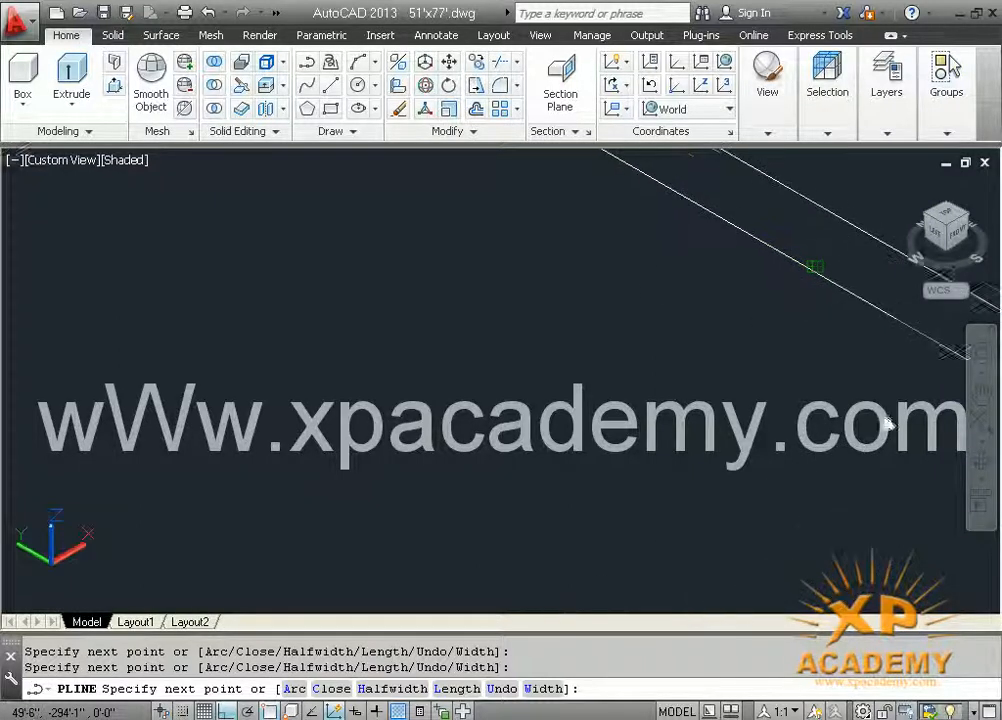
{"action": "scroll", "coordinate": [697, 342], "scroll_direction": "down", "scroll_amount": 4}
{"action": "left_click", "coordinate": [547, 179]}
Trace the rear bedroom's inner wall face to the crossed recess and outline the short wall stubs around it
{"action": "scroll", "coordinate": [473, 322], "scroll_direction": "down", "scroll_amount": 3}
{"action": "scroll", "coordinate": [474, 324], "scroll_direction": "down", "scroll_amount": 2}
{"action": "middle_click_drag", "start_coordinate": [232, 446], "coordinate": [356, 369]}
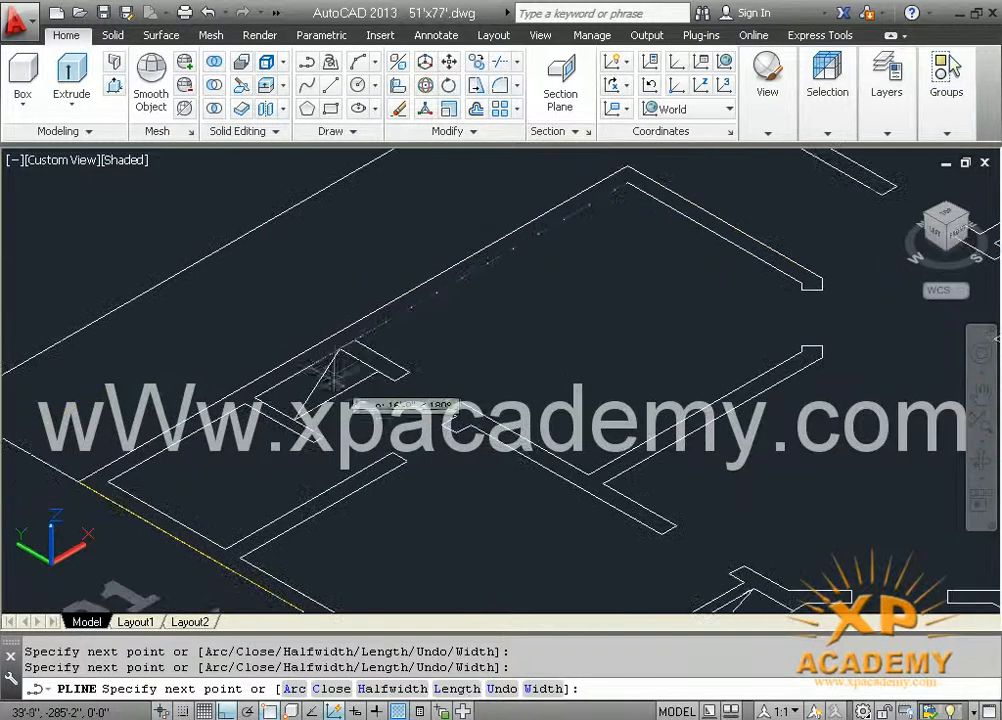
{"action": "scroll", "coordinate": [350, 362], "scroll_direction": "up", "scroll_amount": 3}
{"action": "left_click", "coordinate": [330, 330]}
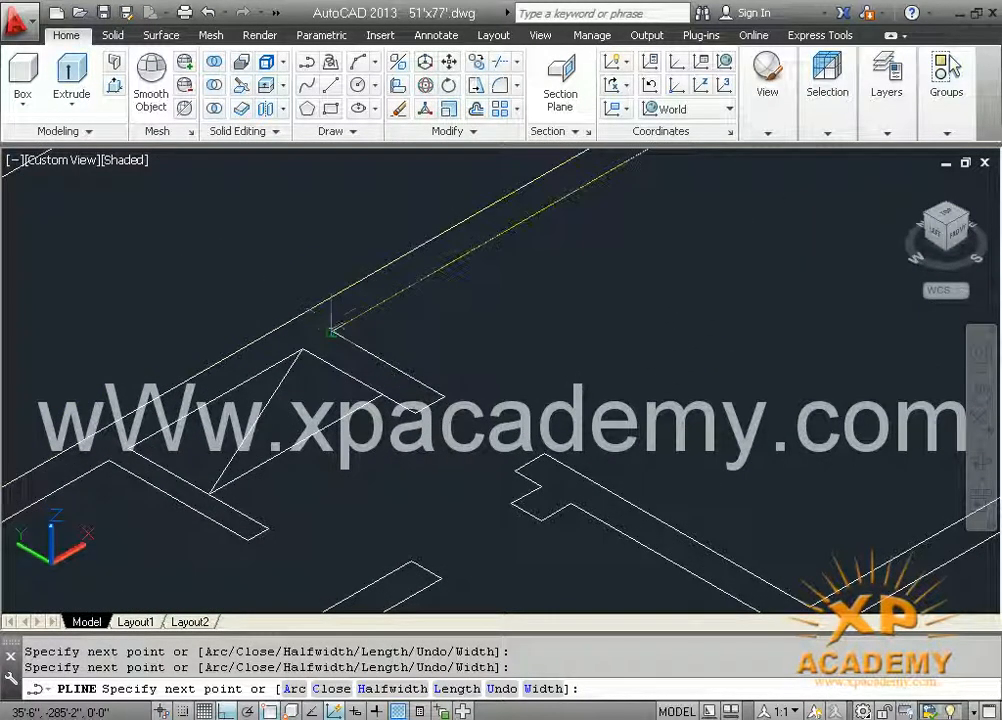
{"action": "left_click", "coordinate": [441, 397]}
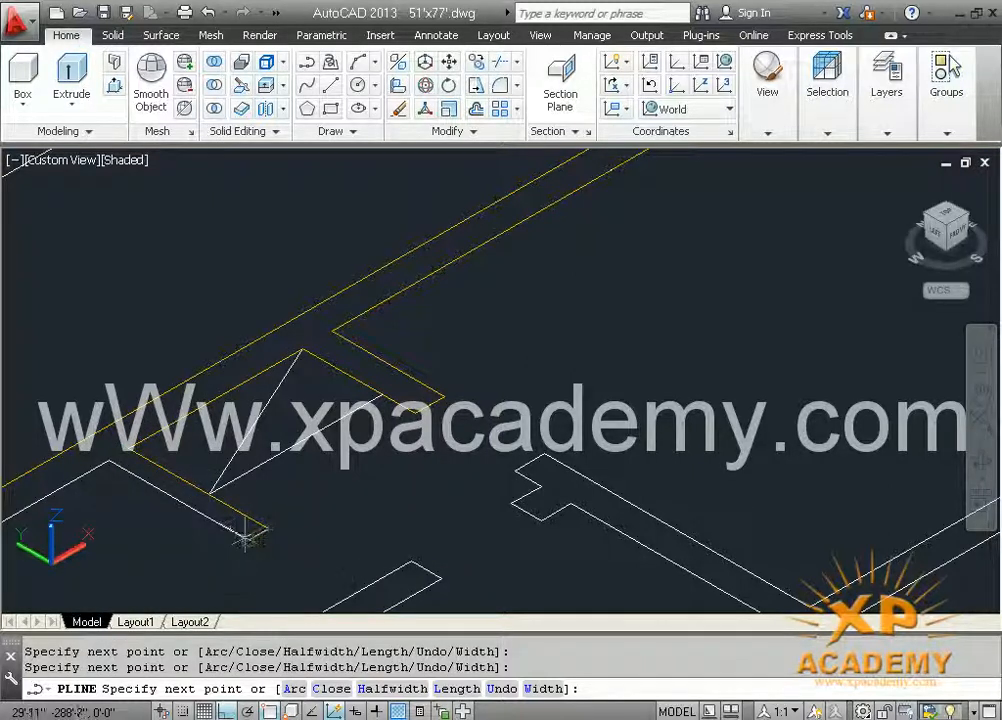
Trace the inside of the small corner room and both faces of its partition back to the outer side wall
{"action": "middle_click_drag", "start_coordinate": [133, 510], "coordinate": [453, 332]}
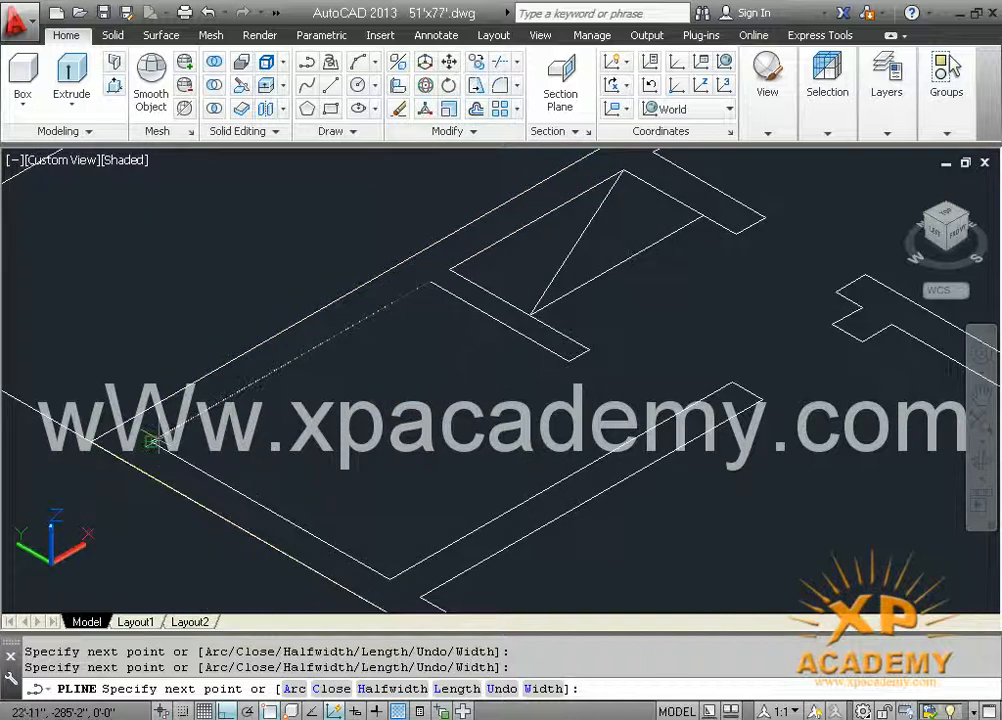
{"action": "left_click", "coordinate": [385, 578]}
{"action": "left_click", "coordinate": [733, 383]}
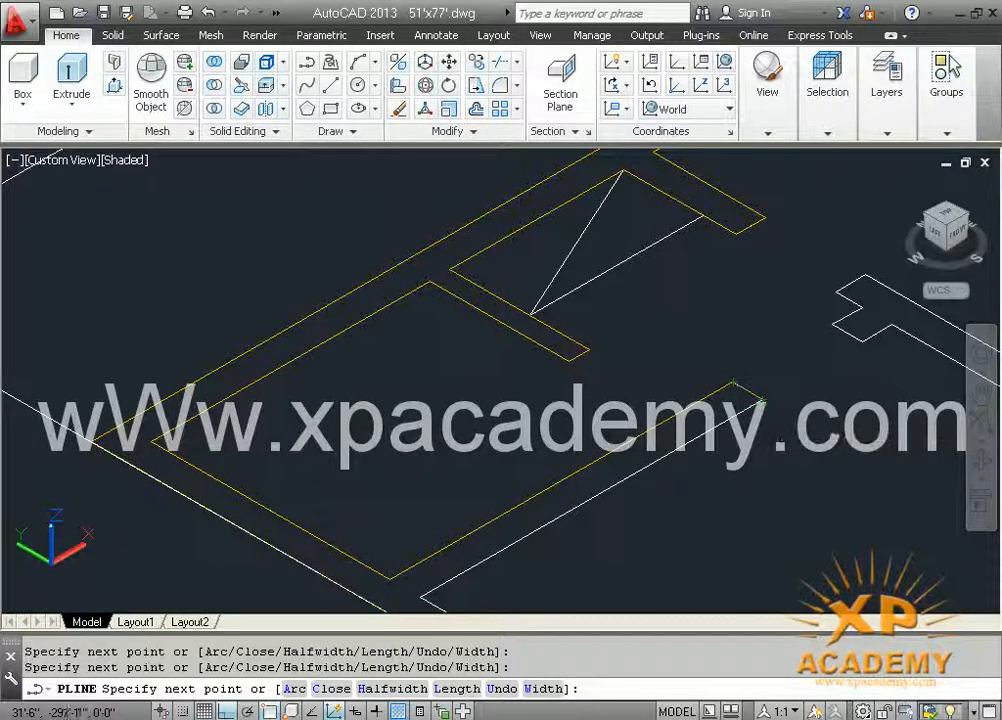
{"action": "middle_click_drag", "start_coordinate": [608, 470], "coordinate": [536, 370]}
{"action": "left_click", "coordinate": [351, 497]}
Trace the side wall's inner face to the second partition, along that partition and around its notched end to the bend
{"action": "middle_click_drag", "start_coordinate": [408, 508], "coordinate": [189, 313]}
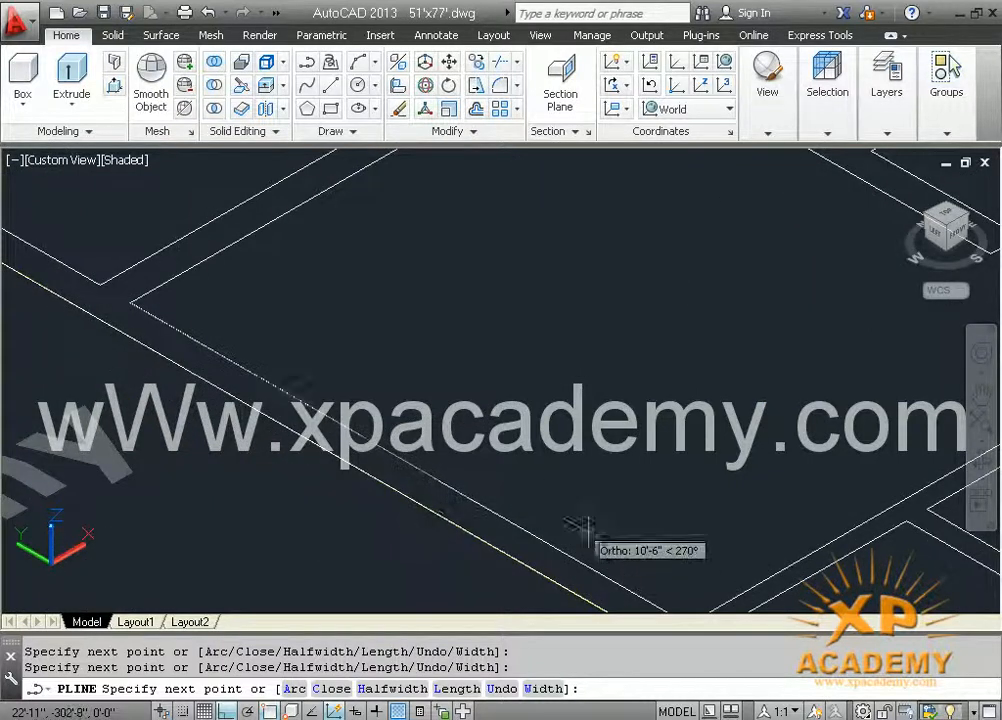
{"action": "middle_click_drag", "start_coordinate": [590, 542], "coordinate": [468, 430]}
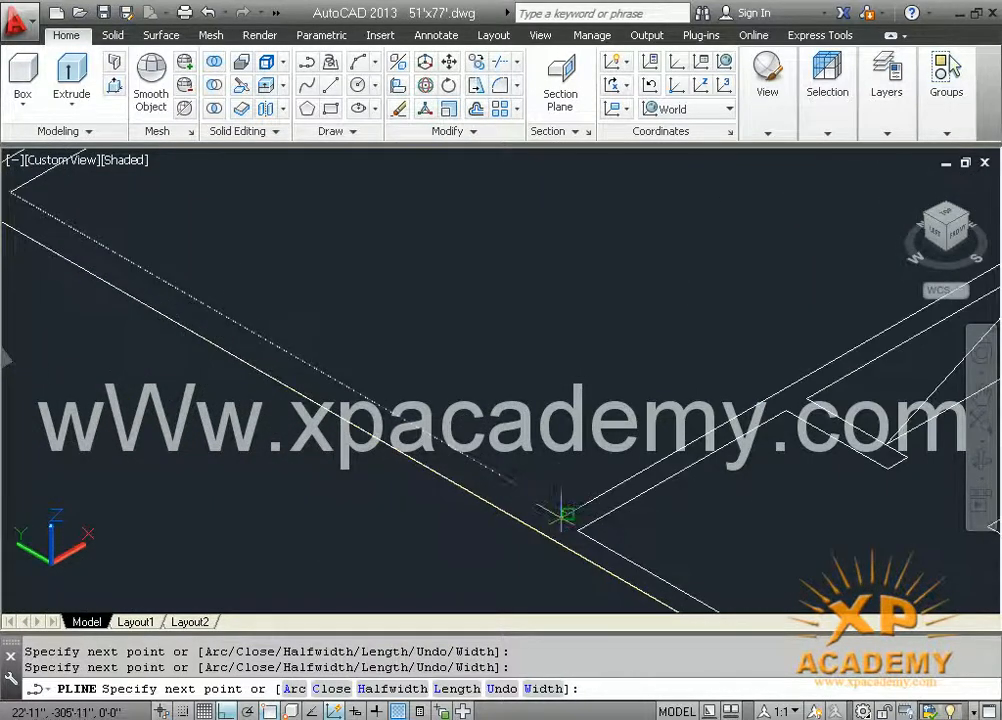
{"action": "middle_click_drag", "start_coordinate": [566, 519], "coordinate": [273, 459]}
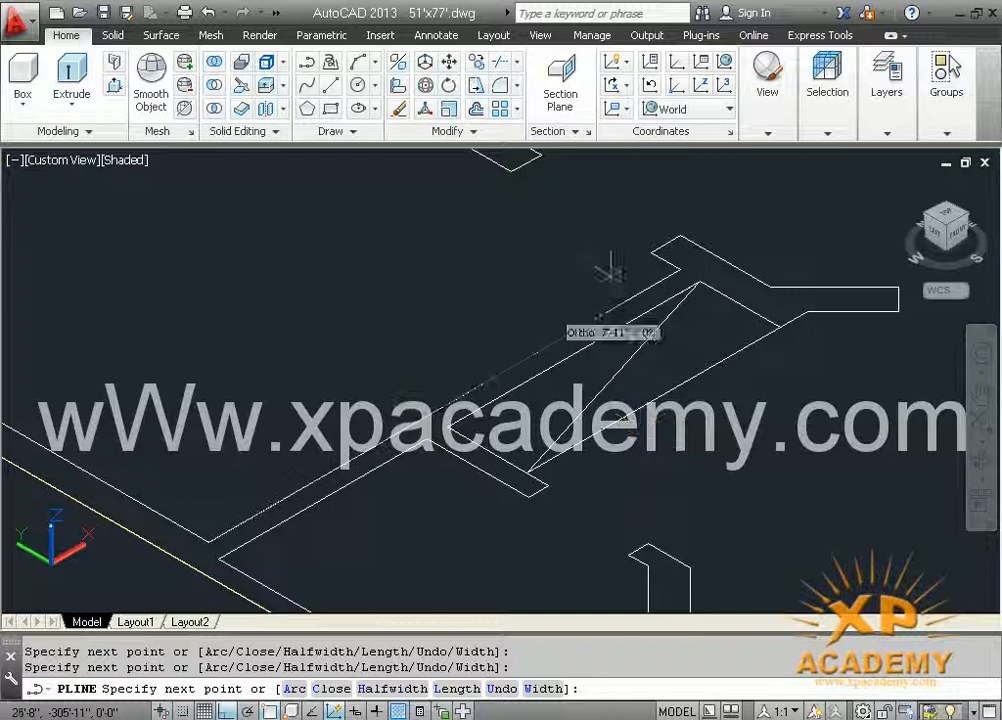
{"action": "left_click", "coordinate": [677, 267]}
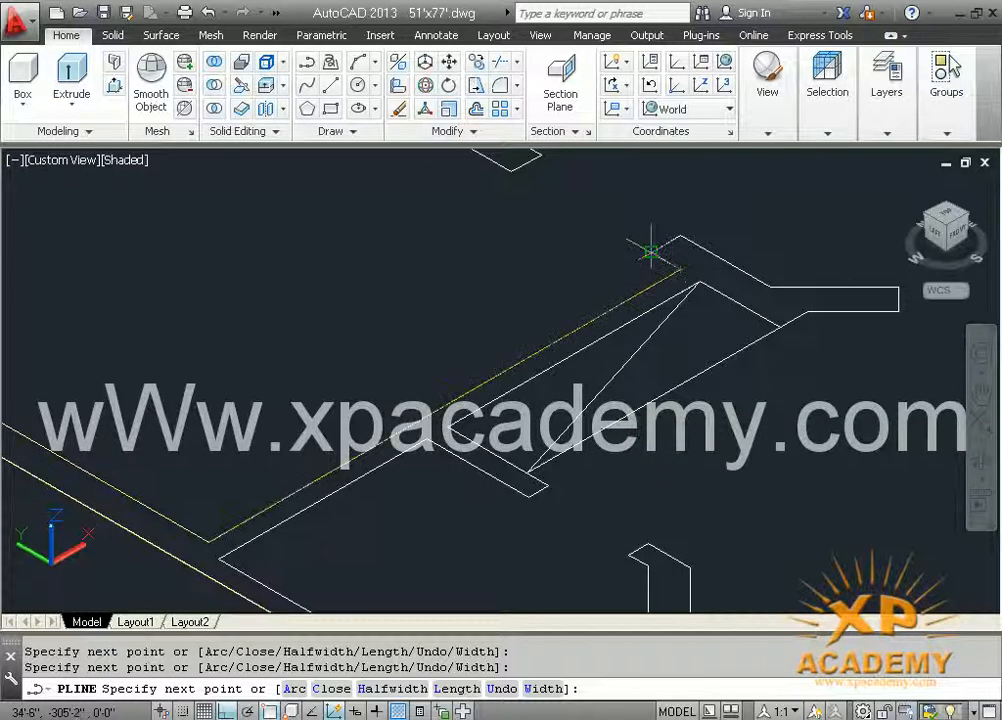
{"action": "left_click", "coordinate": [681, 236]}
{"action": "left_click", "coordinate": [770, 288]}
Outline the straight wall end at the front room's inner doorway and return to the corner of the second crossed recess
{"action": "middle_click_drag", "start_coordinate": [841, 290], "coordinate": [570, 290]}
{"action": "scroll", "coordinate": [588, 287], "scroll_direction": "up", "scroll_amount": 2}
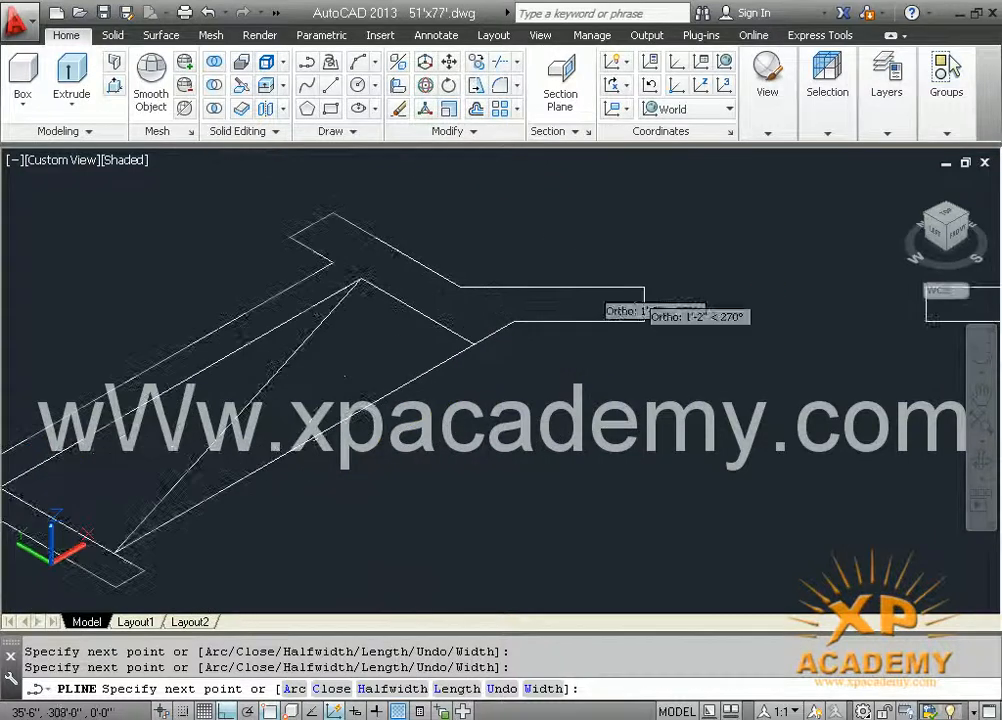
{"action": "left_click", "coordinate": [646, 287]}
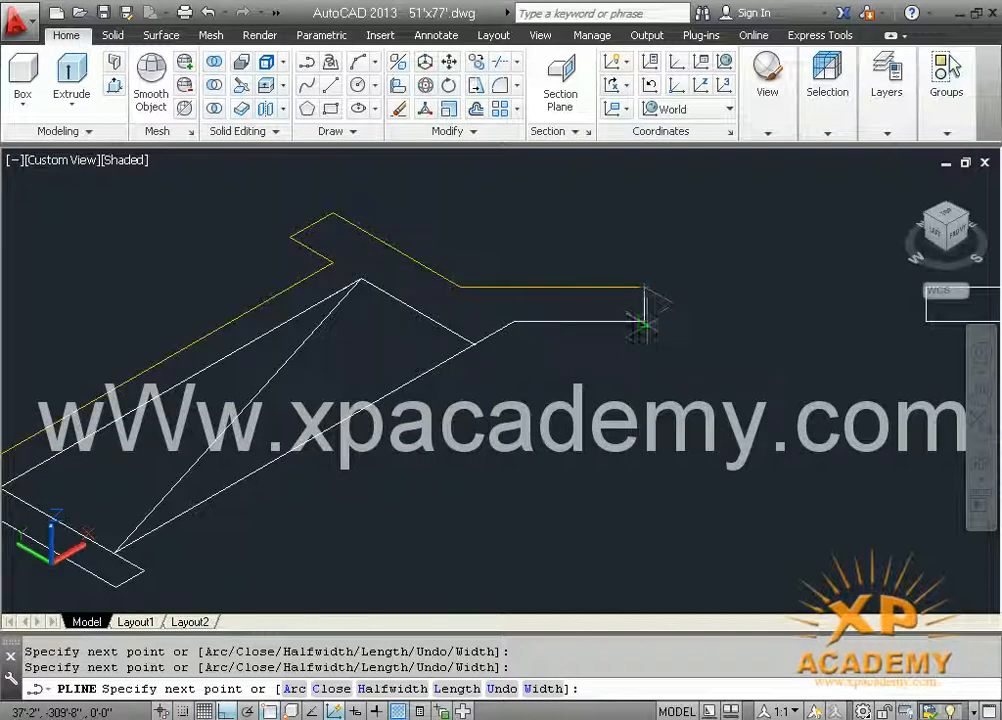
{"action": "left_click", "coordinate": [646, 321]}
{"action": "left_click", "coordinate": [510, 321]}
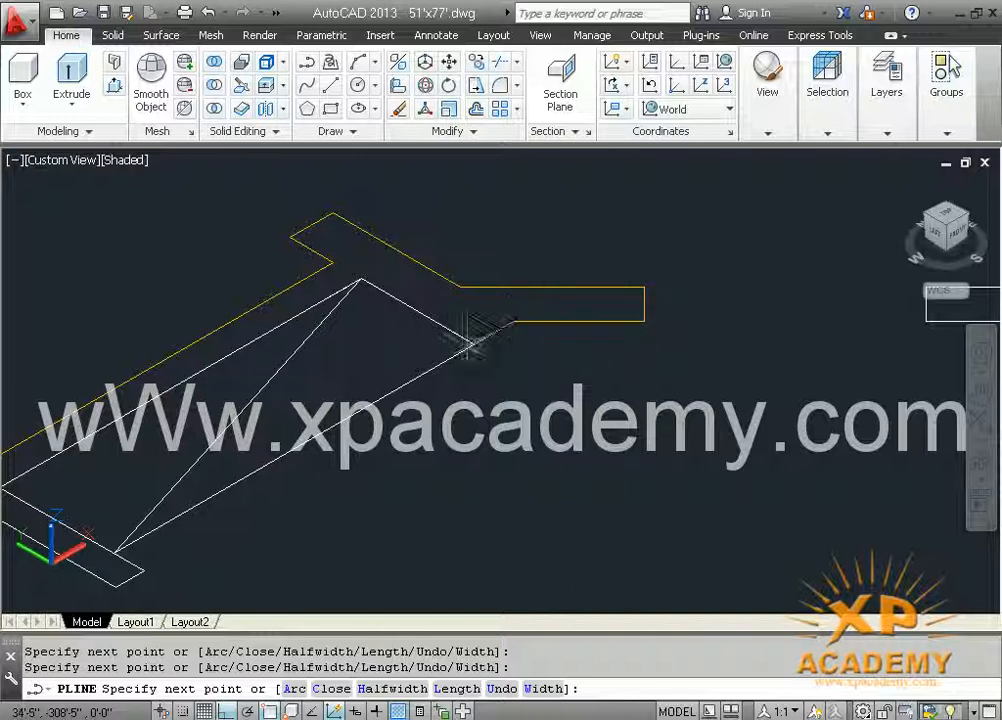
{"action": "left_click", "coordinate": [474, 343]}
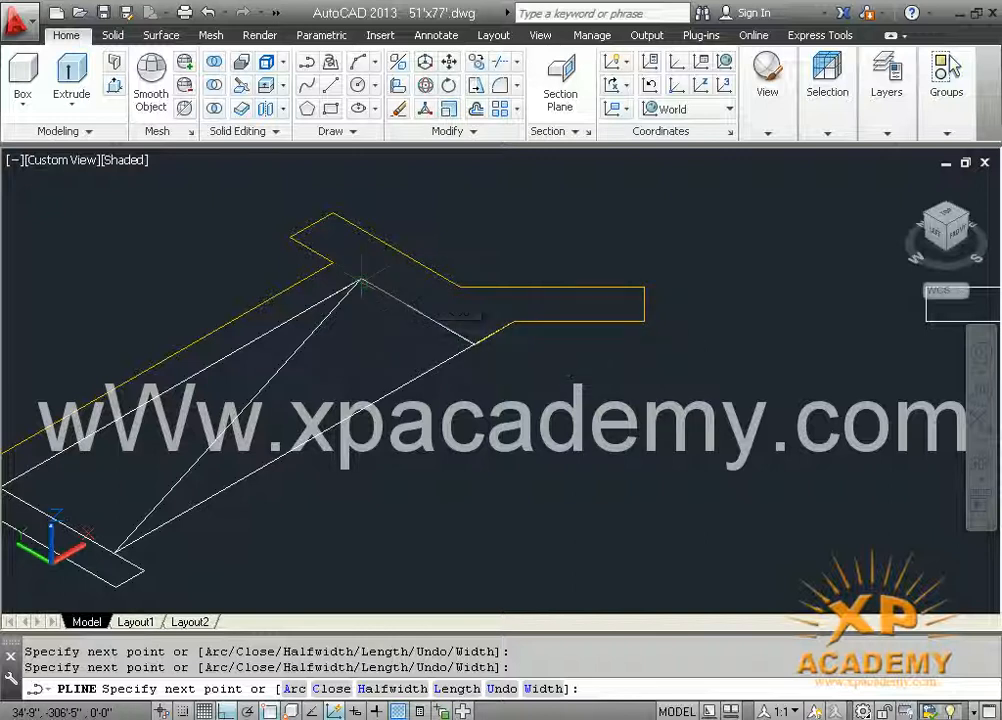
Trace the inside of the second crossed recess and around the short wall stub beside it
{"action": "mouse_move", "coordinate": [362, 276]}
{"action": "middle_mouse_down"}
{"action": "mouse_move", "coordinate": [556, 216]}
{"action": "mouse_move", "coordinate": [617, 185]}
{"action": "middle_mouse_up"}
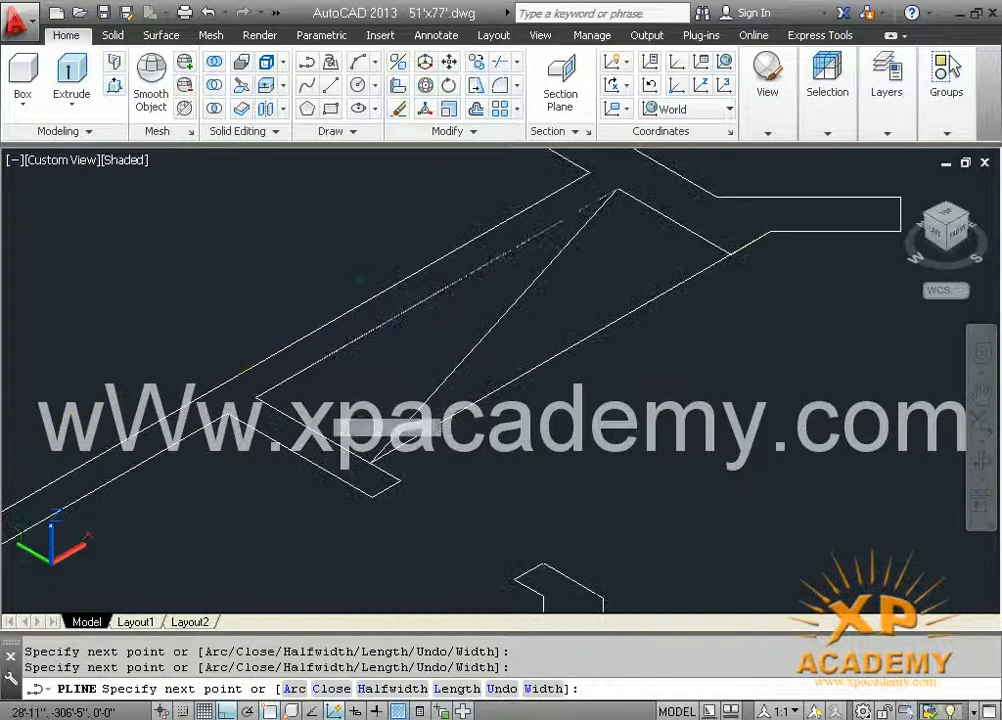
{"action": "left_click", "coordinate": [256, 396]}
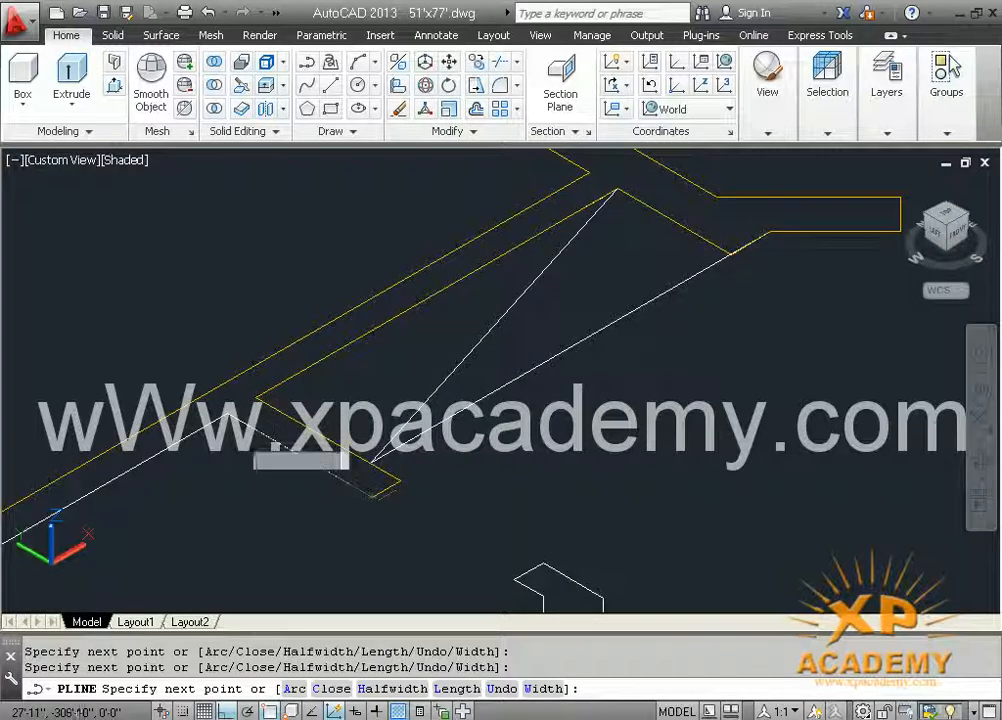
{"action": "left_click", "coordinate": [229, 413]}
Trace the partition's face back to the side wall and continue along the side wall's inner face to the front corner
{"action": "scroll", "coordinate": [230, 412], "scroll_direction": "down", "scroll_amount": 2}
{"action": "middle_click_drag", "start_coordinate": [214, 428], "coordinate": [393, 363]}
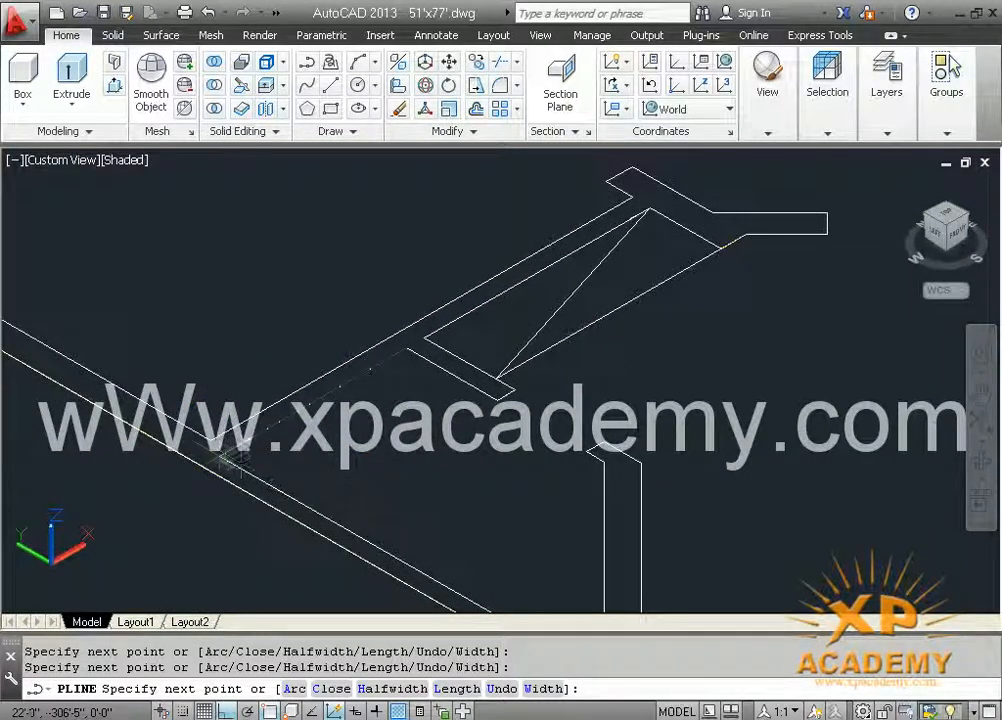
{"action": "left_click", "coordinate": [219, 457]}
{"action": "middle_click_drag", "start_coordinate": [272, 479], "coordinate": [150, 362]}
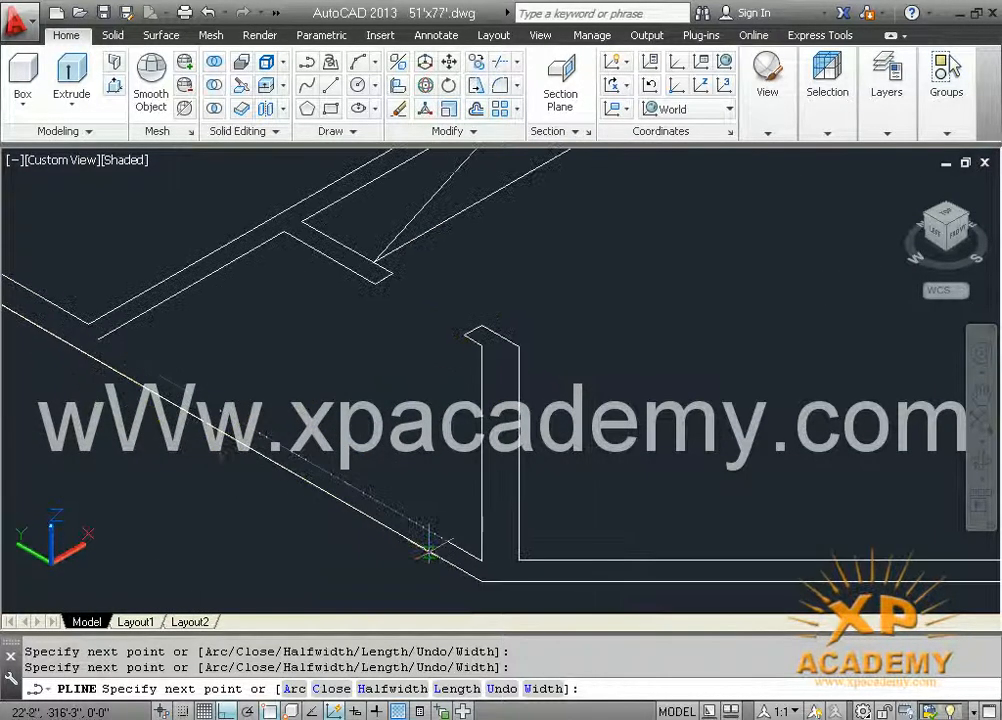
{"action": "left_click", "coordinate": [482, 561]}
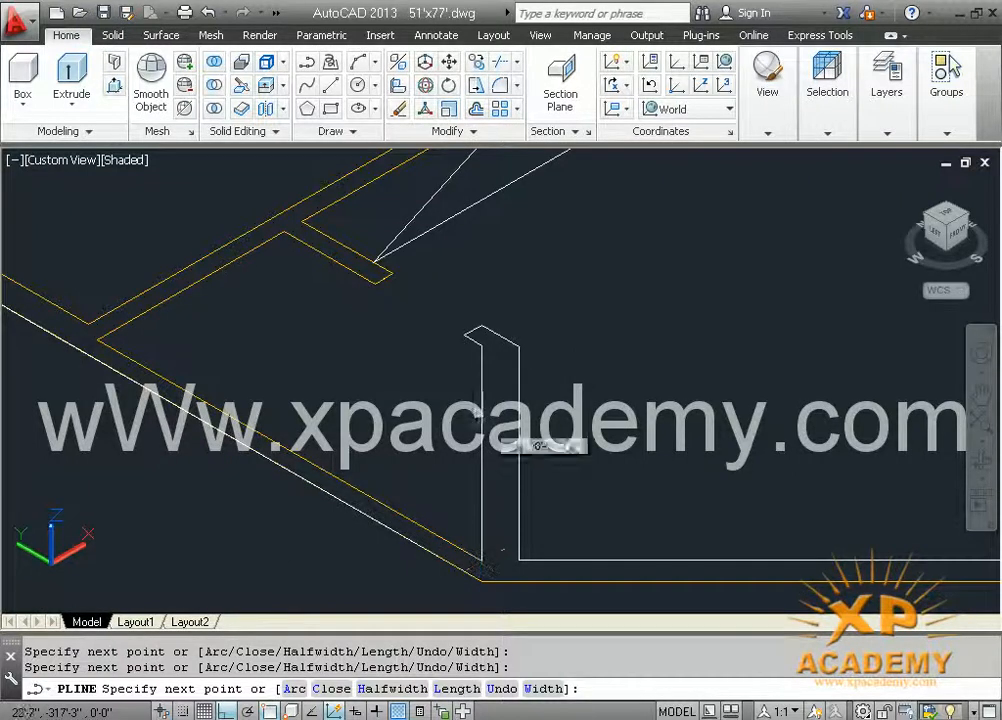
Trace up the front room's short partition and around its notched free end to the far face
{"action": "scroll", "coordinate": [470, 360], "scroll_direction": "up", "scroll_amount": 2}
{"action": "left_click", "coordinate": [490, 346]}
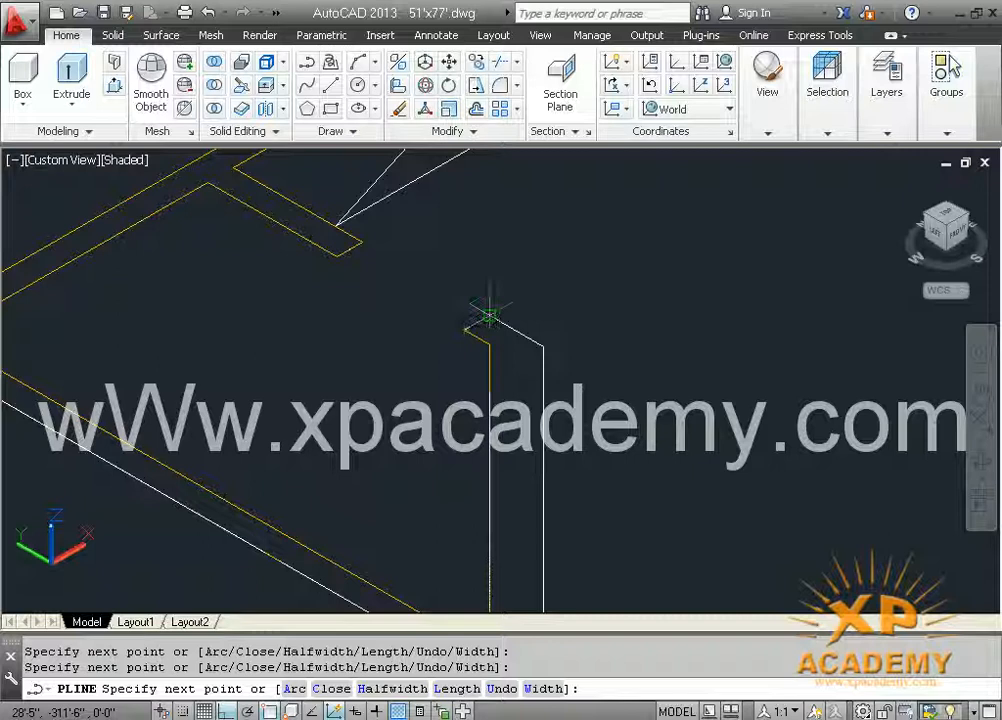
{"action": "left_click", "coordinate": [542, 345]}
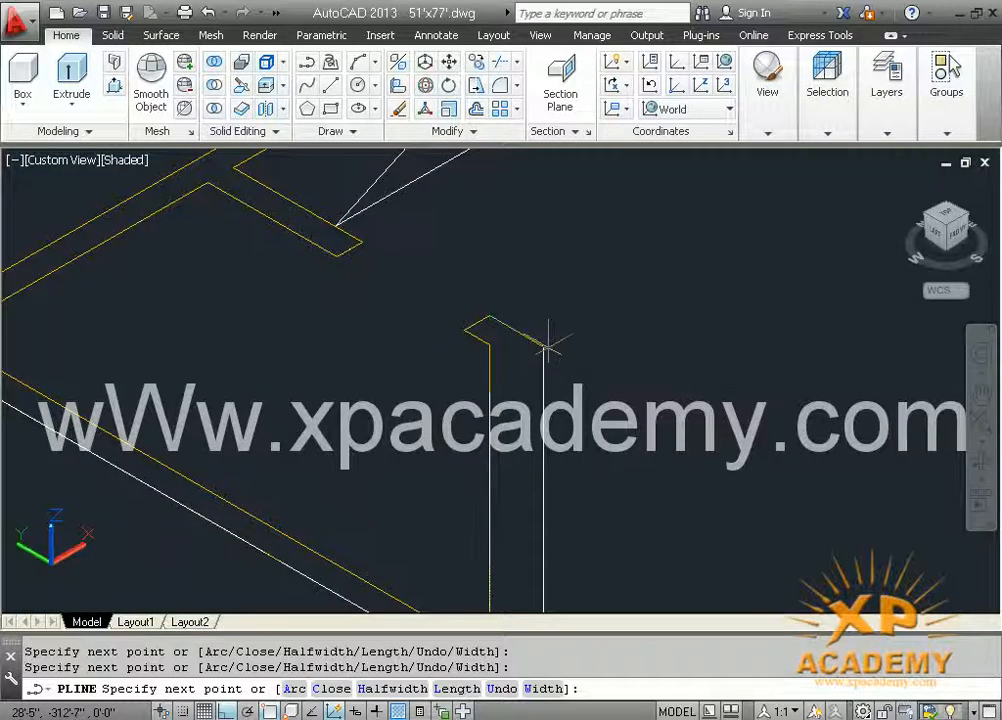
Trace down the partition and along the front wall's inner face to its far corner, and close the wall polyline
{"action": "scroll", "coordinate": [548, 490], "scroll_direction": "down", "scroll_amount": 2}
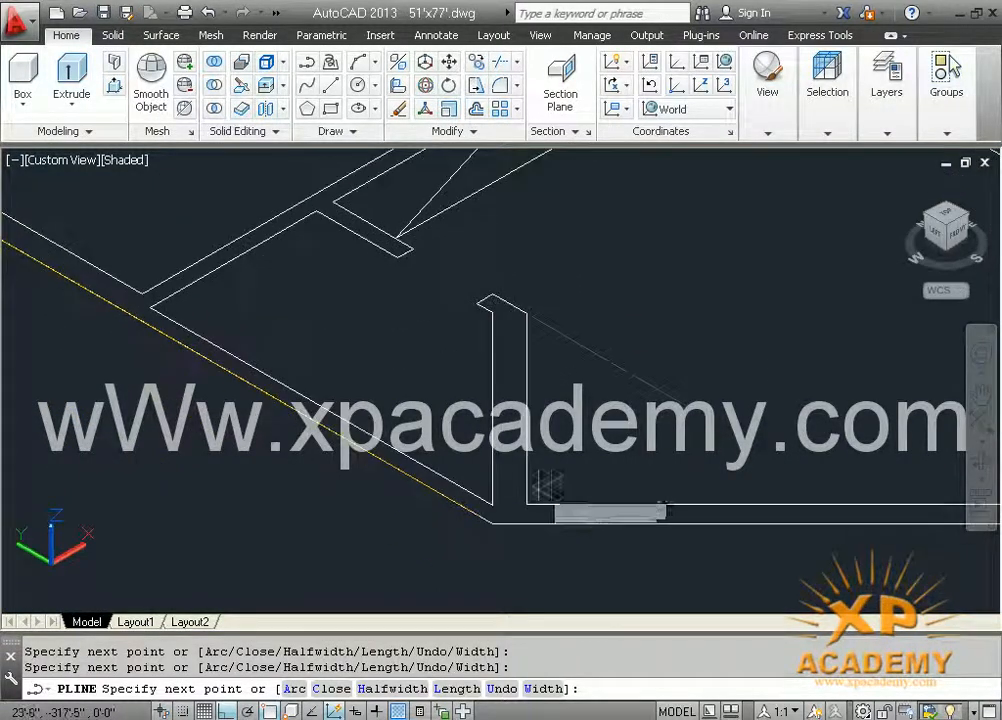
{"action": "middle_click_drag", "start_coordinate": [528, 500], "coordinate": [196, 522]}
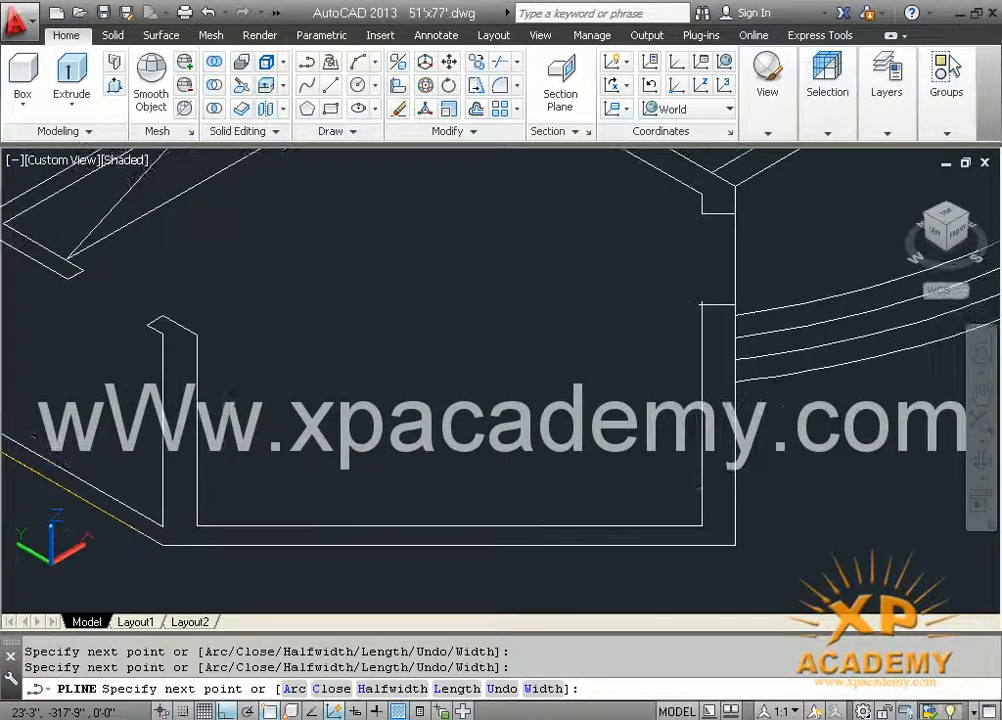
{"action": "left_click", "coordinate": [701, 526]}
{"action": "type", "text": "c"}
{"action": "key", "text": "Return"}
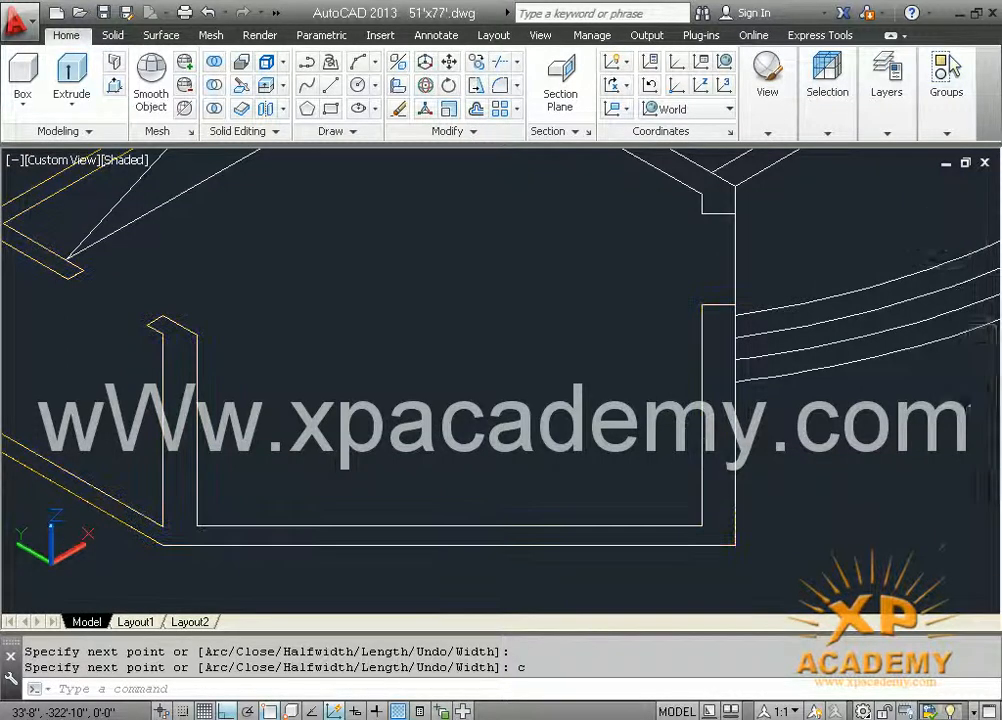
Save the drawing and select the finished wall outline to check it, leaving it unselected at the end
{"action": "scroll", "coordinate": [690, 428], "scroll_direction": "down", "scroll_amount": 4}
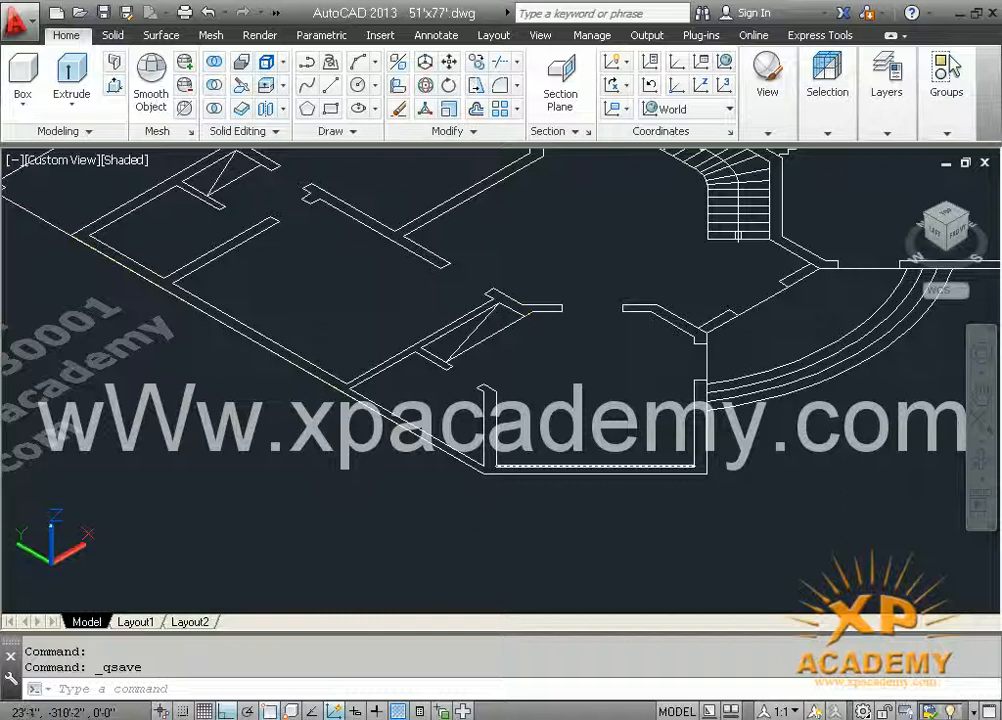
{"action": "middle_click_drag", "start_coordinate": [465, 481], "coordinate": [547, 570]}
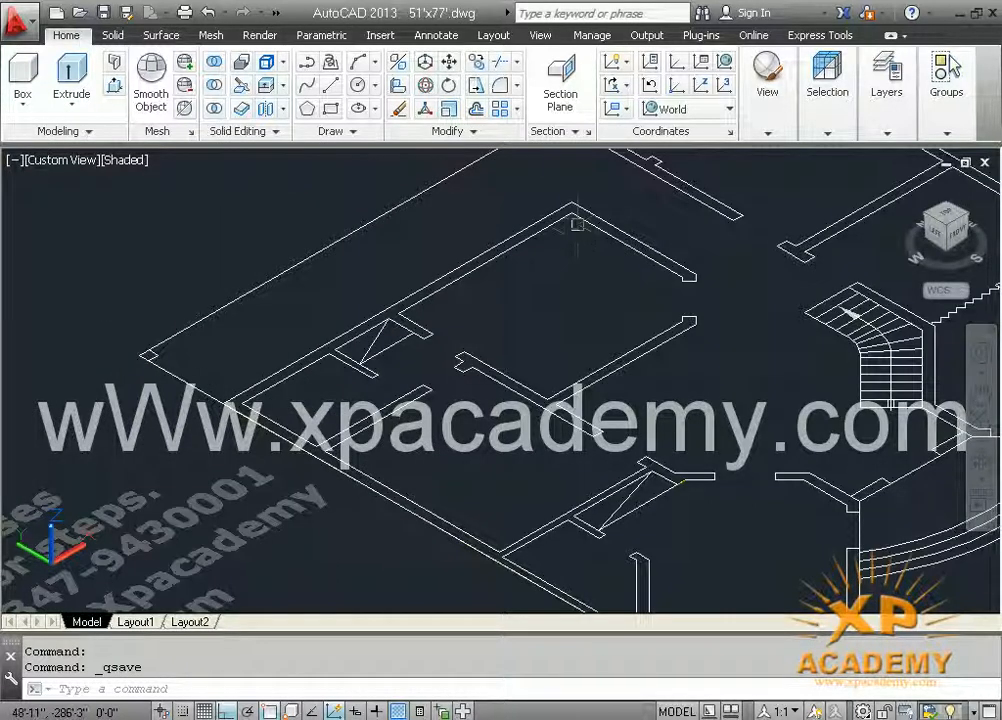
{"action": "scroll", "coordinate": [656, 333], "scroll_direction": "down", "scroll_amount": 3}
{"action": "middle_click_drag", "start_coordinate": [686, 438], "coordinate": [633, 405]}
{"action": "left_click", "coordinate": [501, 444]}
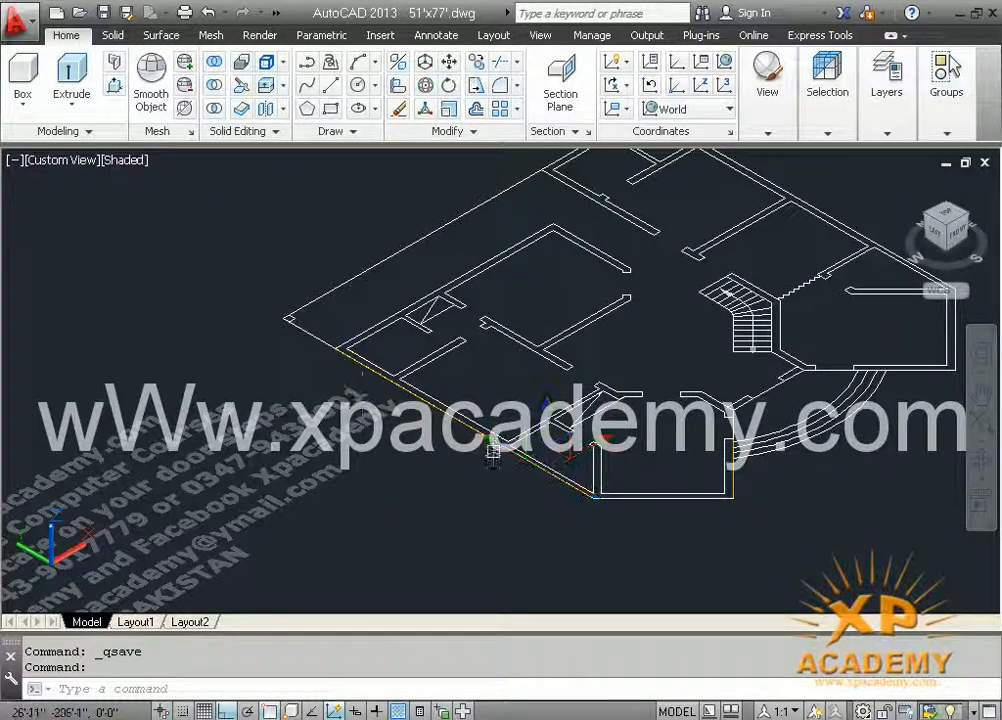
{"action": "key", "text": "Escape"}
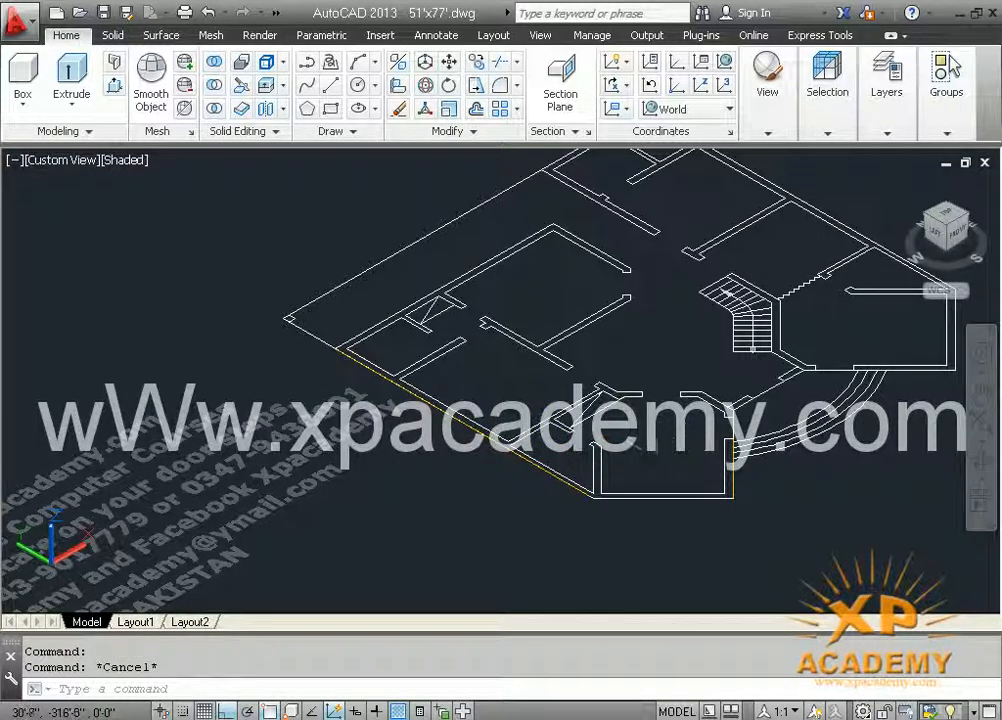
{"action": "middle_click_drag", "start_coordinate": [650, 457], "coordinate": [638, 462]}
Turn off the original plan linework's layer to inspect the traced wall outline alone, and turn the layer back on
{"action": "left_click", "coordinate": [893, 118]}
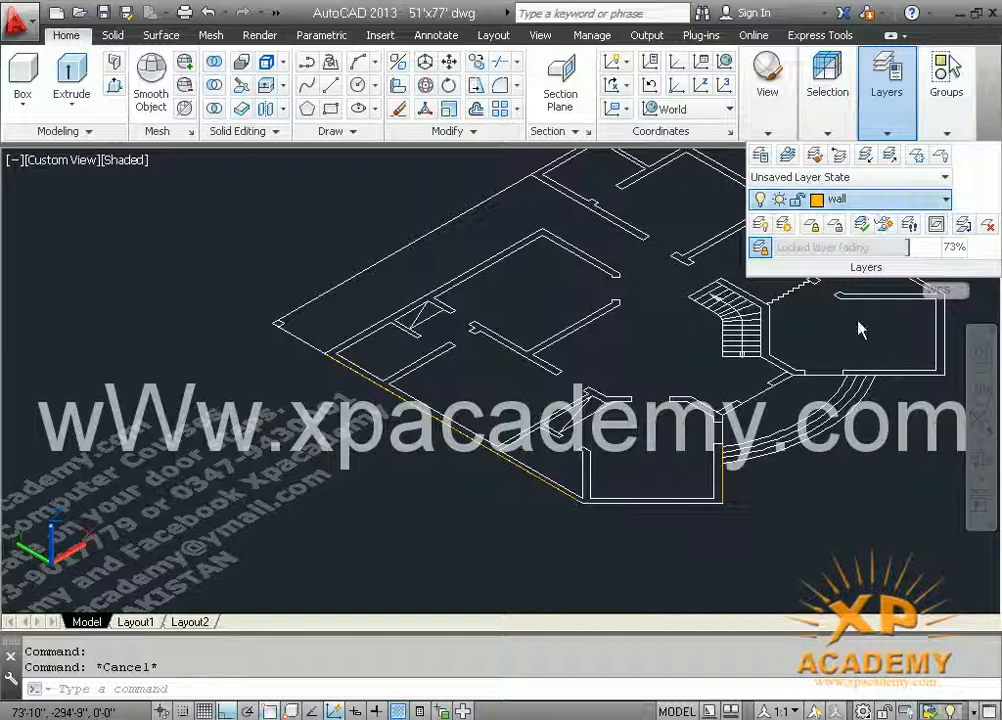
{"action": "left_click", "coordinate": [760, 294]}
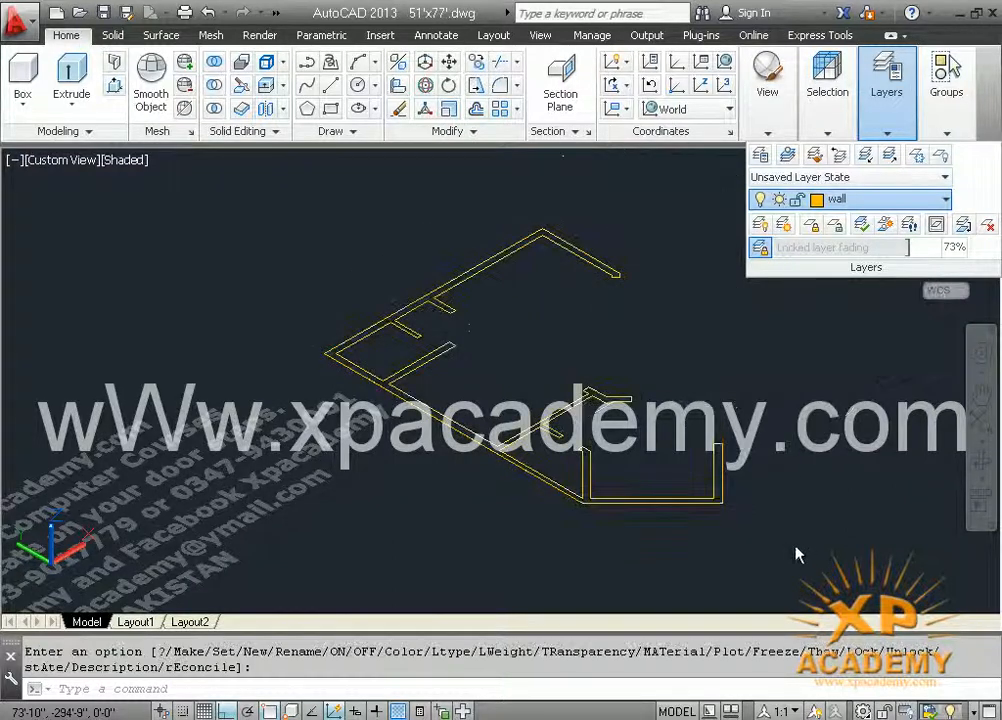
{"action": "left_click", "coordinate": [690, 500]}
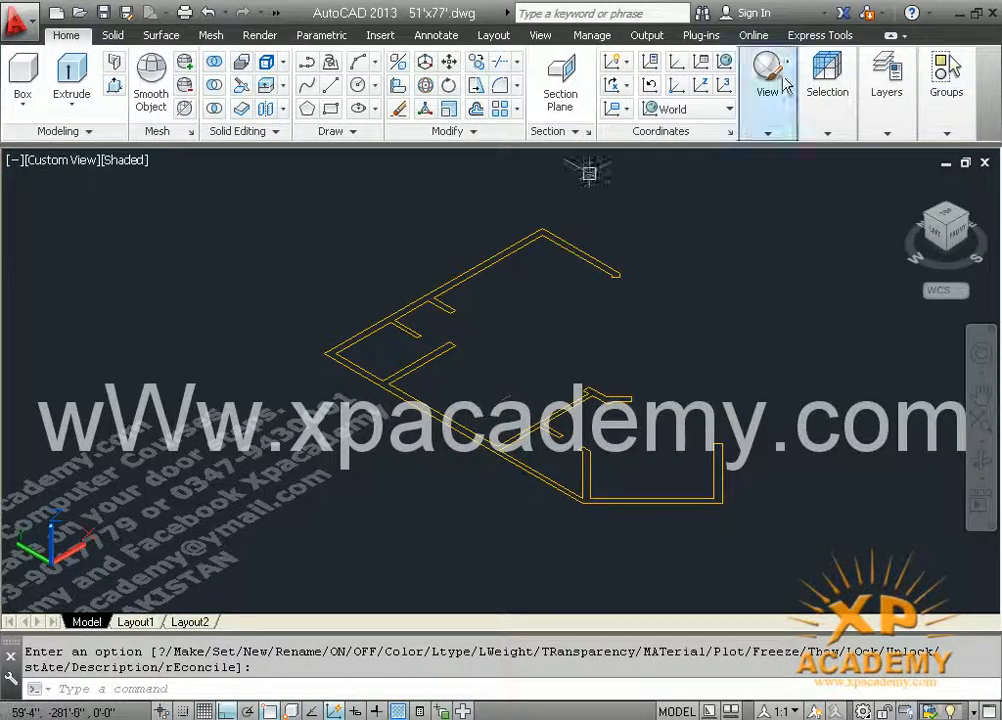
{"action": "mouse_move", "coordinate": [880, 125]}
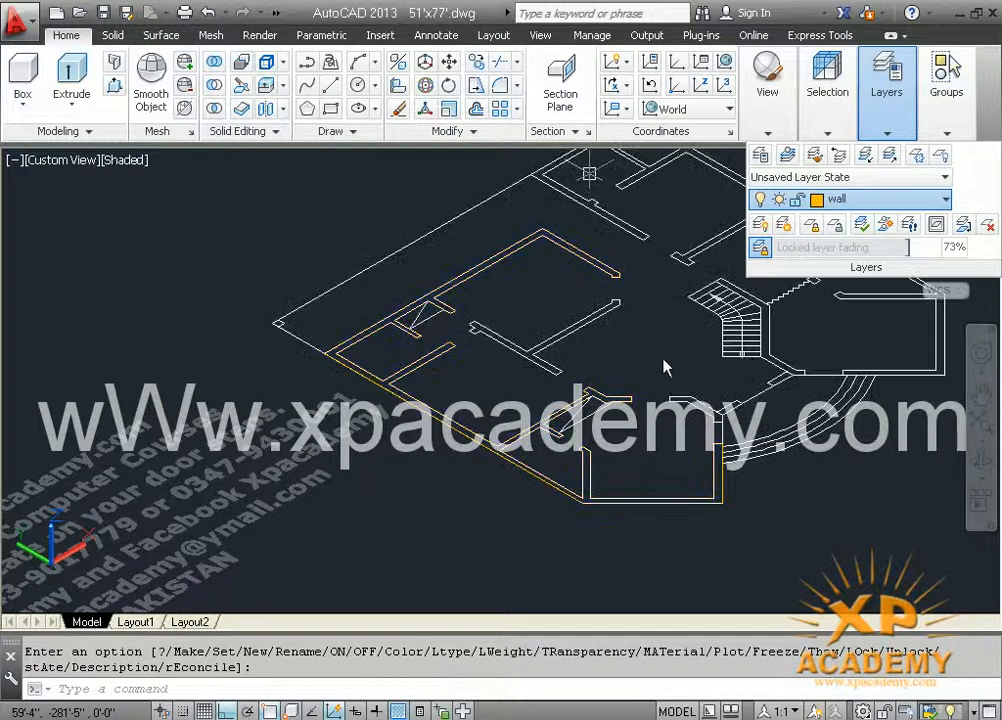
Create a closed polyline with the Boundary command by picking a point inside the freestanding T-shaped partition between the inner rooms
{"action": "scroll", "coordinate": [533, 376], "scroll_direction": "up", "scroll_amount": 3}
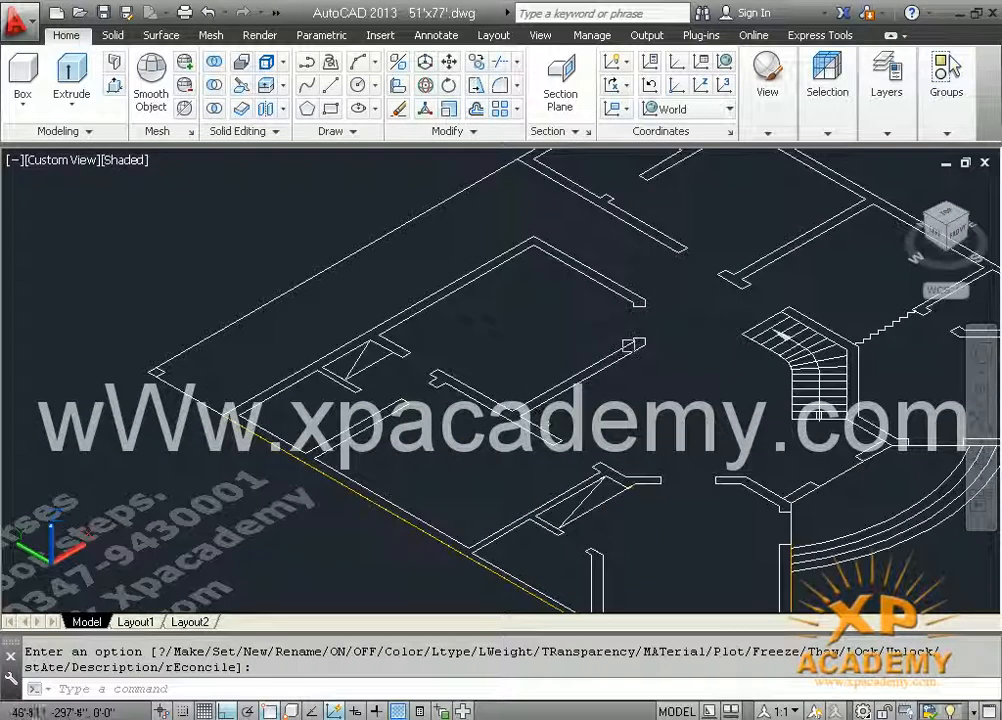
{"action": "middle_click_drag", "start_coordinate": [625, 321], "coordinate": [459, 376]}
{"action": "middle_click_drag", "start_coordinate": [569, 357], "coordinate": [524, 376]}
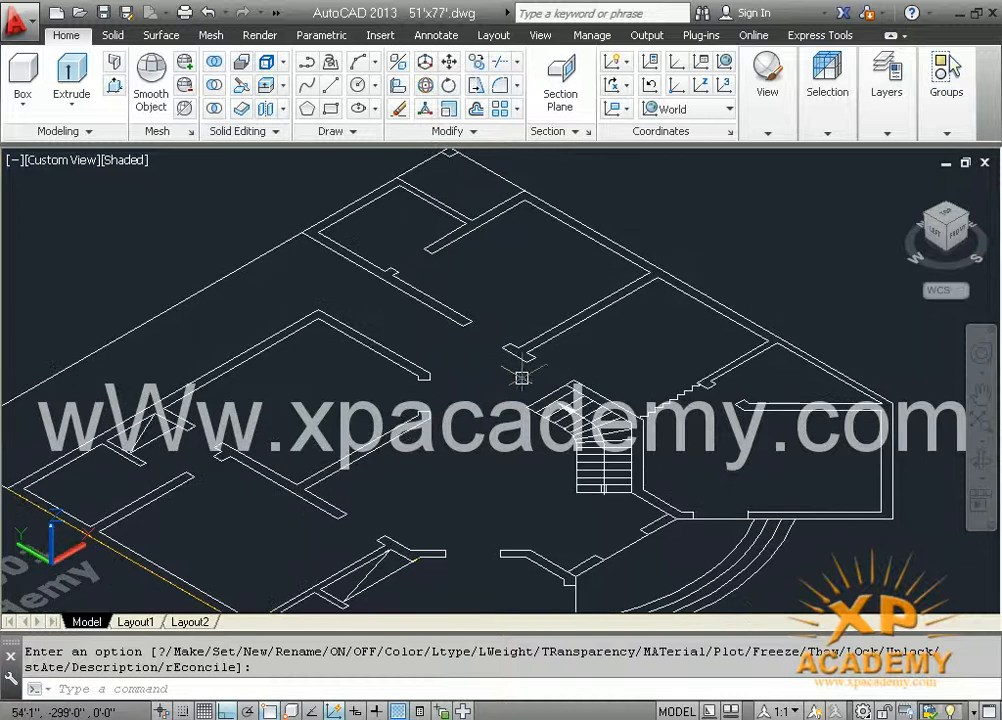
{"action": "middle_click_drag", "start_coordinate": [441, 342], "coordinate": [521, 297]}
{"action": "scroll", "coordinate": [521, 380], "scroll_direction": "up", "scroll_amount": 3}
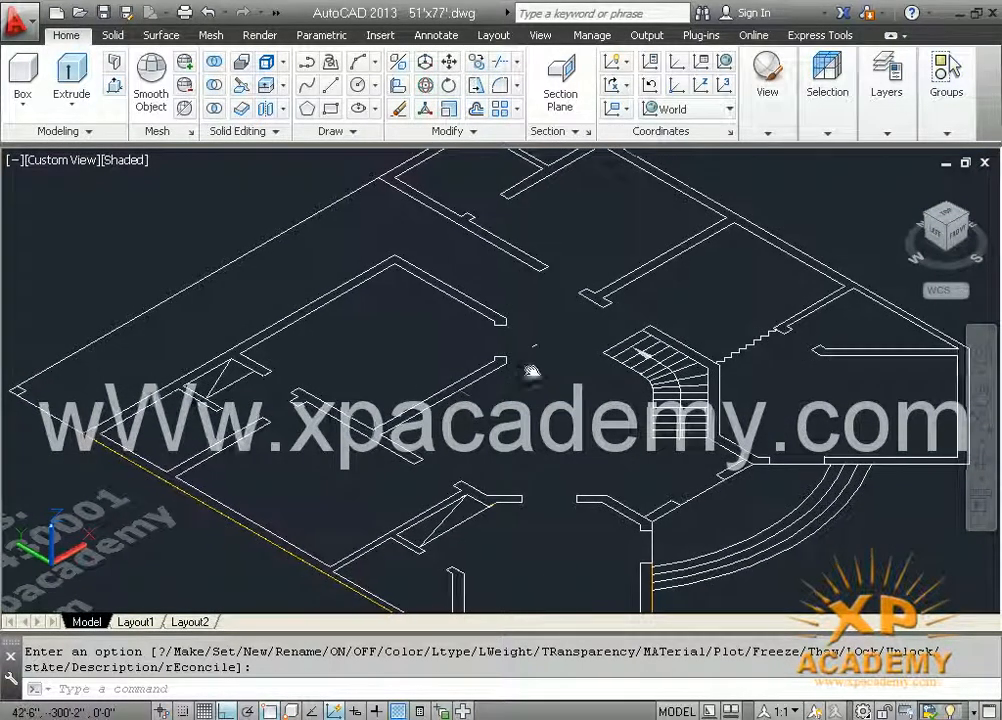
{"action": "scroll", "coordinate": [545, 345], "scroll_direction": "up", "scroll_amount": 2}
{"action": "middle_click_drag", "start_coordinate": [545, 338], "coordinate": [608, 308]}
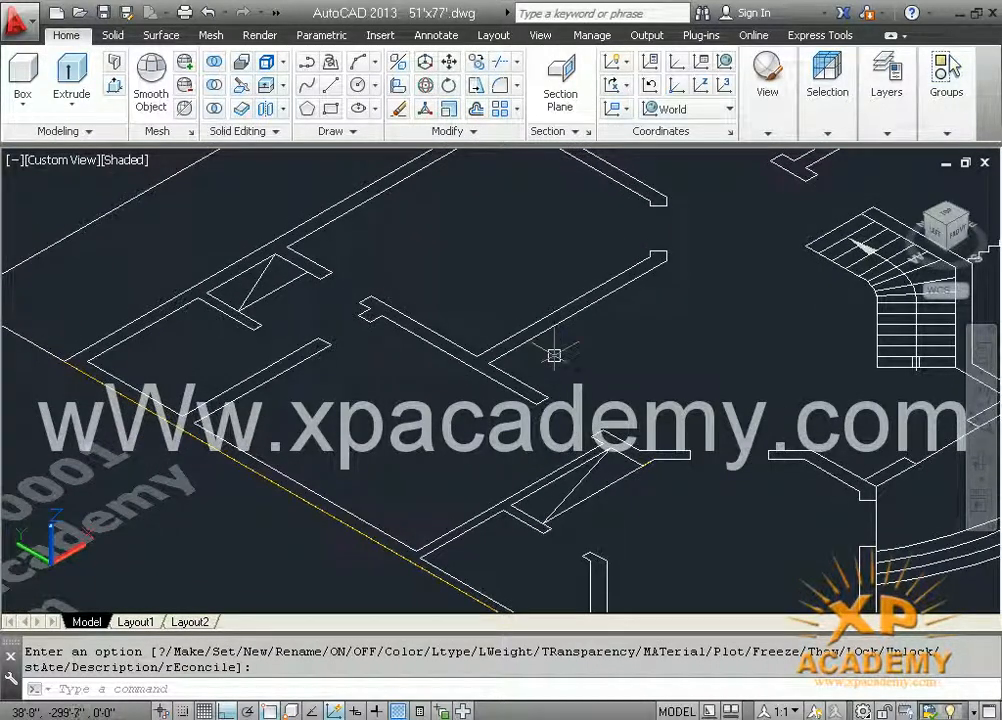
{"action": "middle_click_drag", "start_coordinate": [352, 437], "coordinate": [481, 300]}
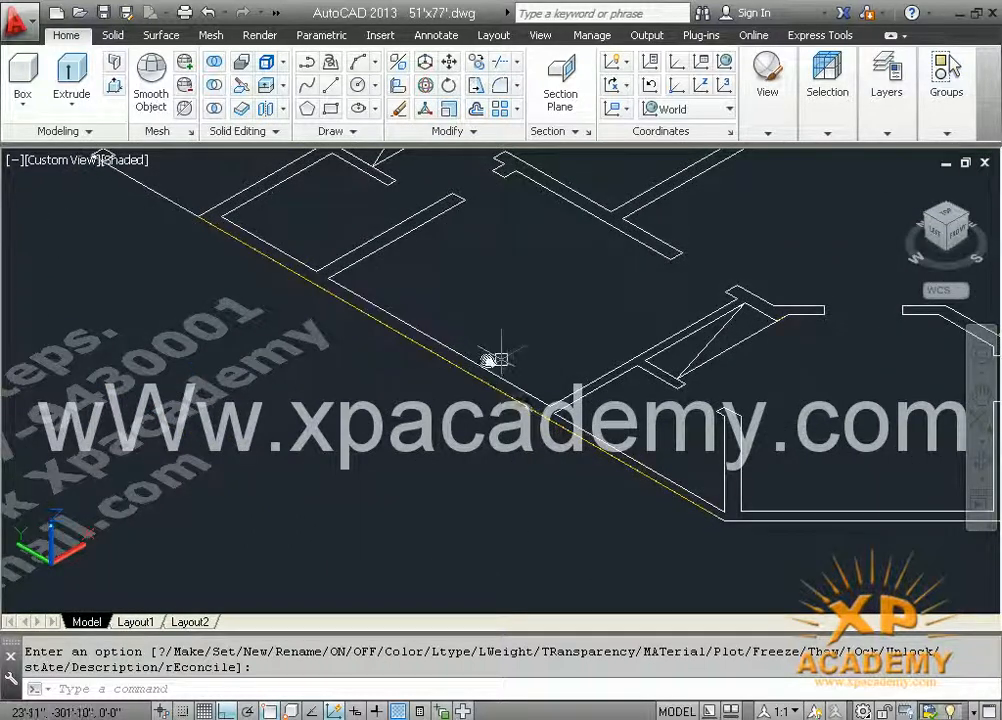
{"action": "middle_click_drag", "start_coordinate": [501, 360], "coordinate": [409, 450]}
{"action": "middle_click_drag", "start_coordinate": [544, 318], "coordinate": [480, 401]}
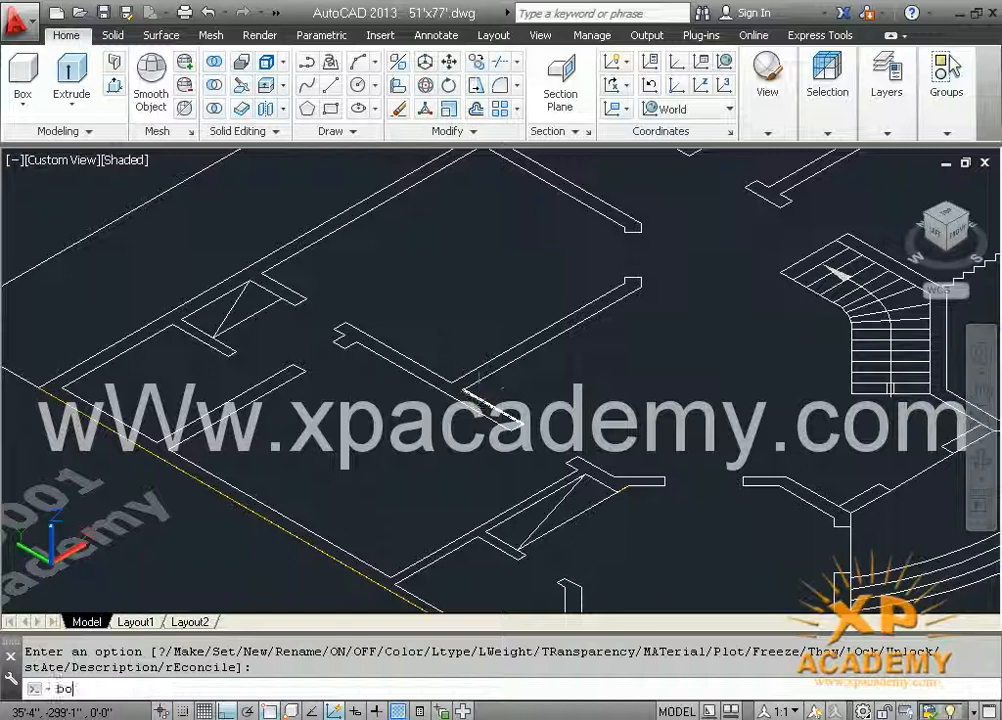
{"action": "key", "text": "Return"}
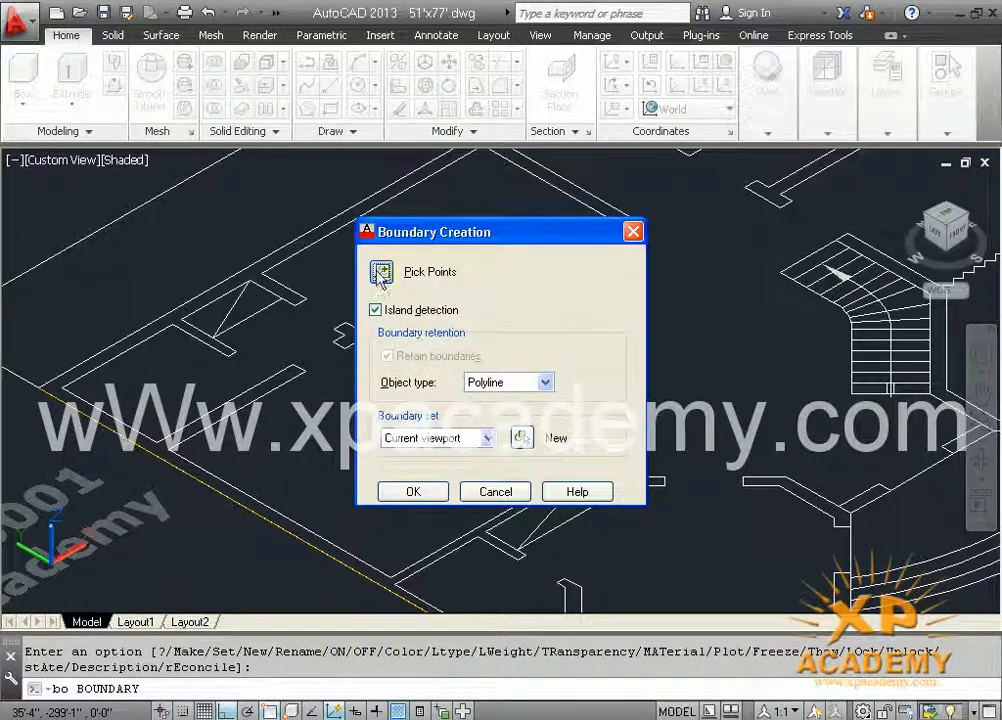
{"action": "left_click", "coordinate": [381, 274]}
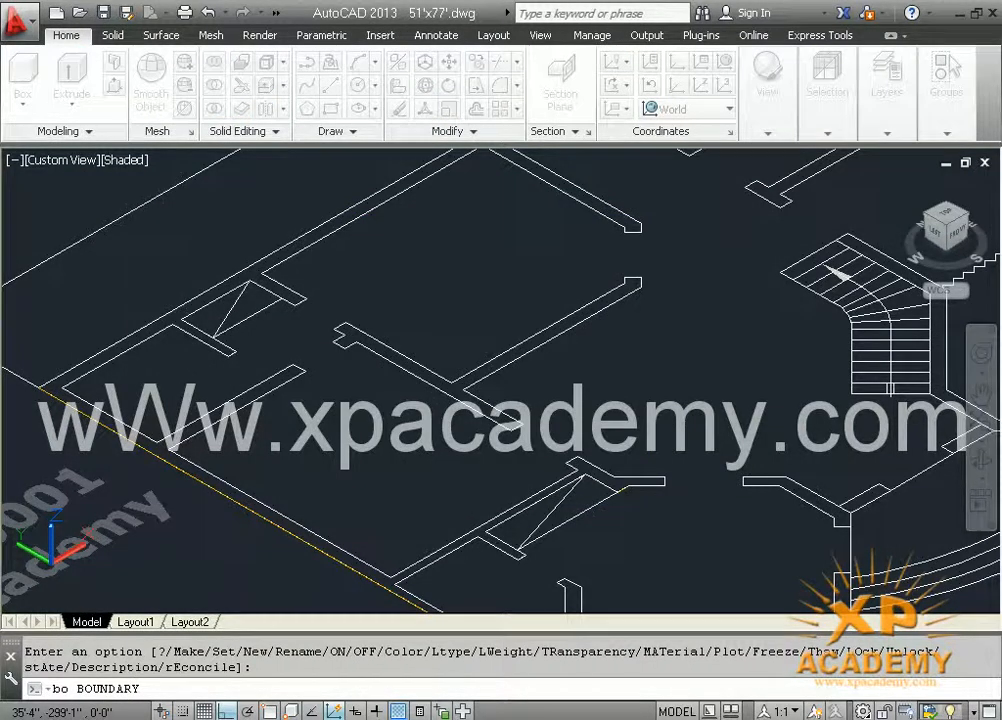
{"action": "left_click", "coordinate": [478, 370]}
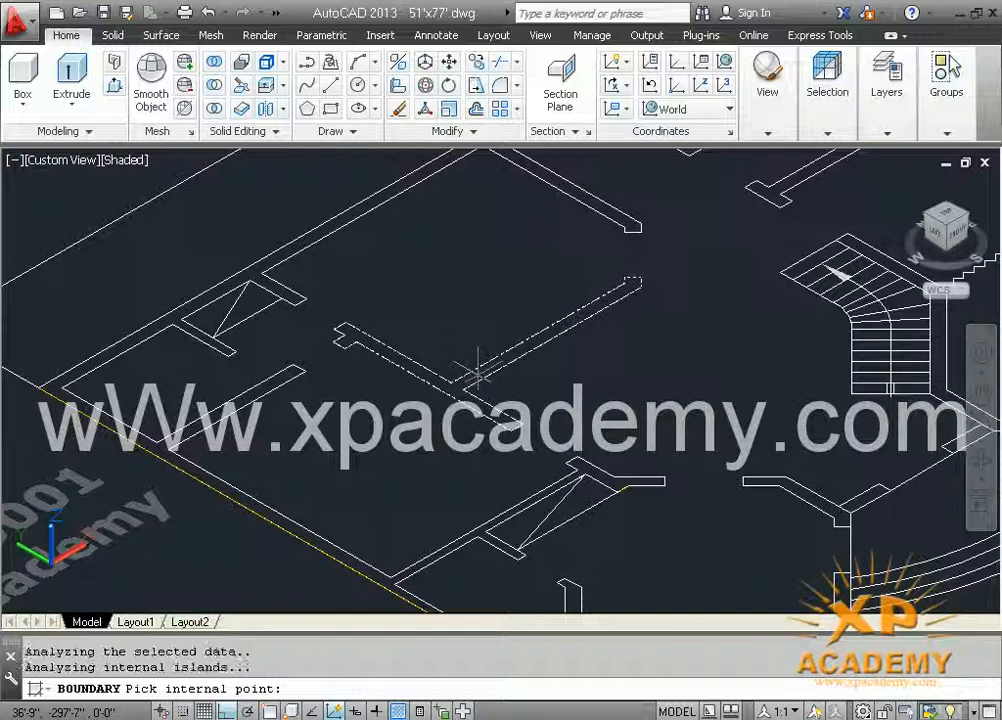
{"action": "key", "text": "Return"}
Toggle the original linework's layer to check the T-shaped partition's new boundary polyline on the wall layer
{"action": "scroll", "coordinate": [478, 370], "scroll_direction": "down", "scroll_amount": 2}
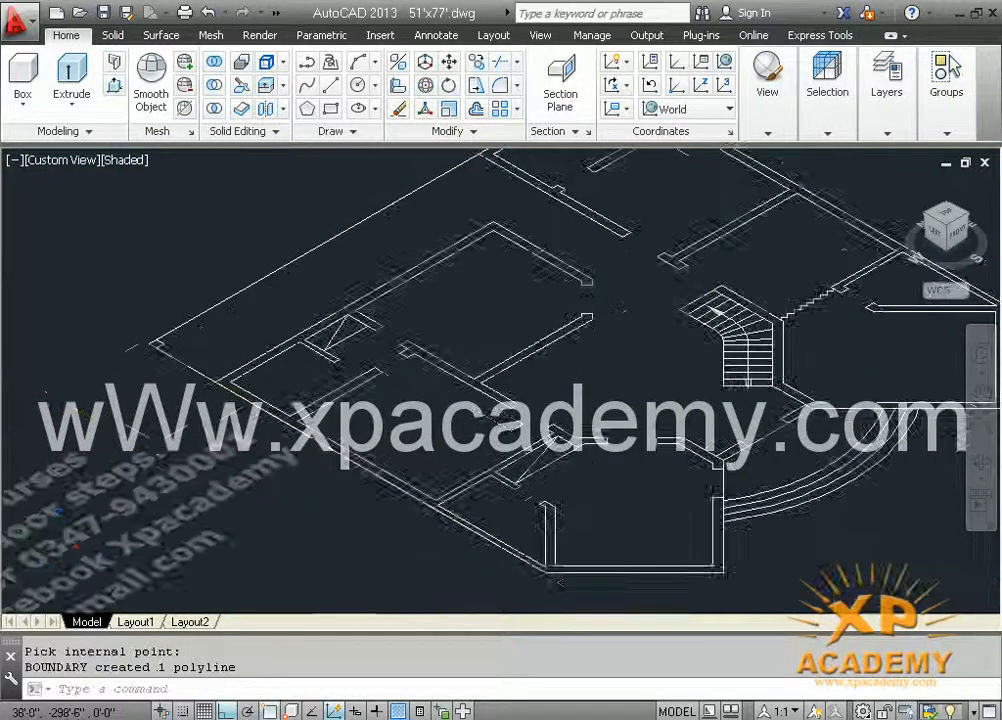
{"action": "mouse_move", "coordinate": [600, 374]}
{"action": "middle_mouse_down"}
{"action": "mouse_move", "coordinate": [475, 423]}
{"action": "mouse_move", "coordinate": [446, 405]}
{"action": "middle_mouse_up"}
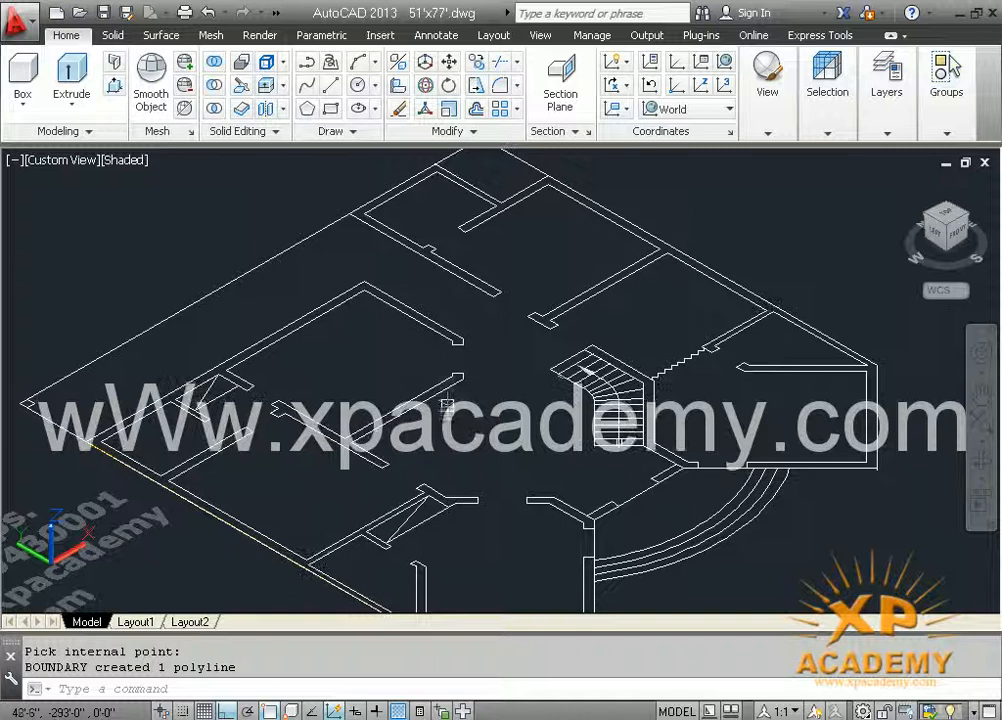
{"action": "left_click", "coordinate": [882, 118]}
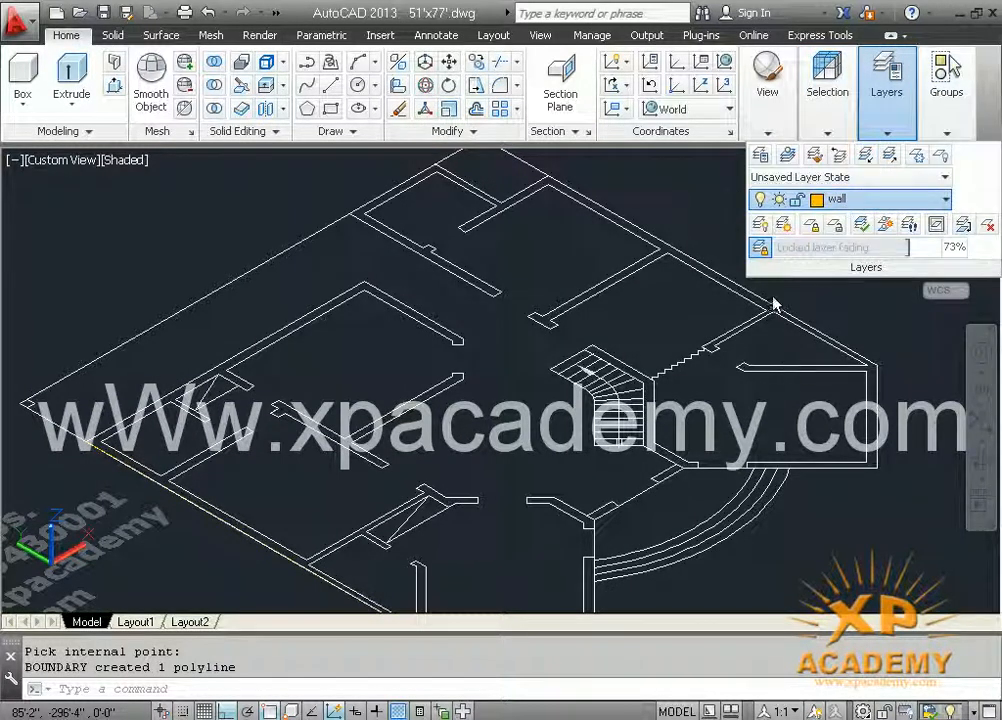
{"action": "left_click", "coordinate": [532, 455]}
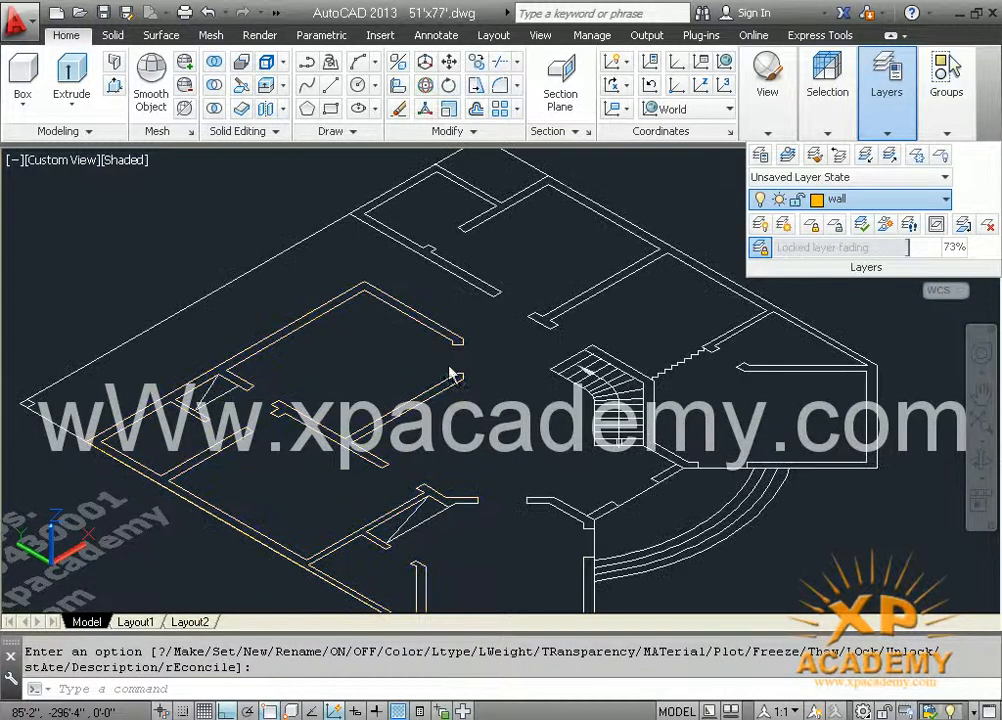
Create a boundary polyline by picking a point inside the long rear exterior wall with its connected room partitions
{"action": "mouse_move", "coordinate": [526, 362]}
{"action": "middle_mouse_down"}
{"action": "mouse_move", "coordinate": [472, 374]}
{"action": "mouse_move", "coordinate": [418, 444]}
{"action": "middle_mouse_up"}
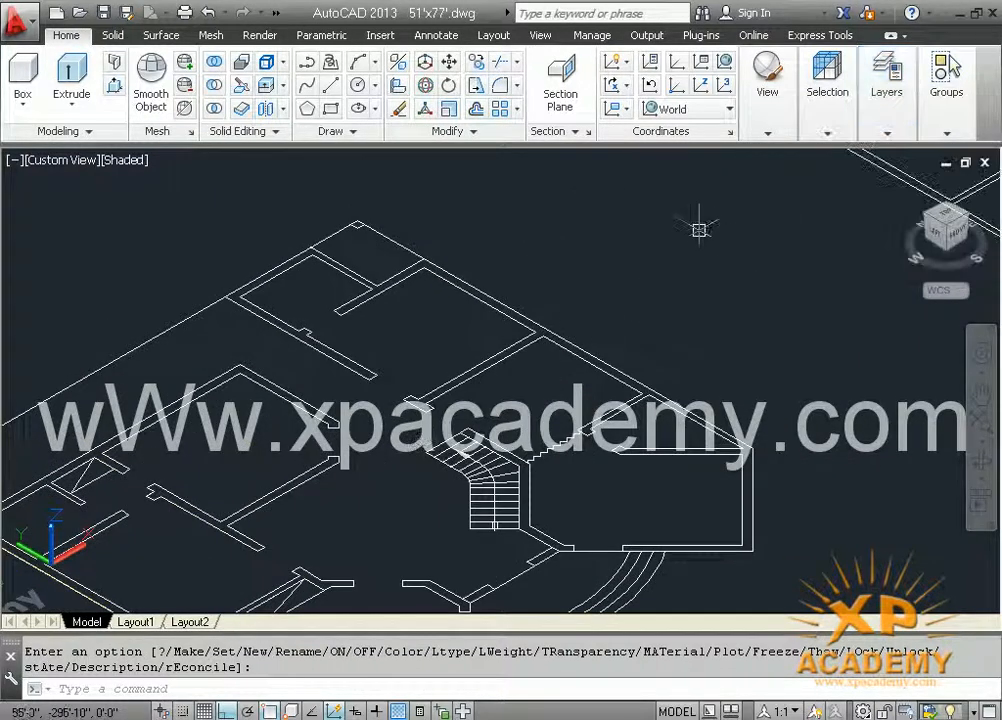
{"action": "middle_click_drag", "start_coordinate": [526, 332], "coordinate": [538, 302]}
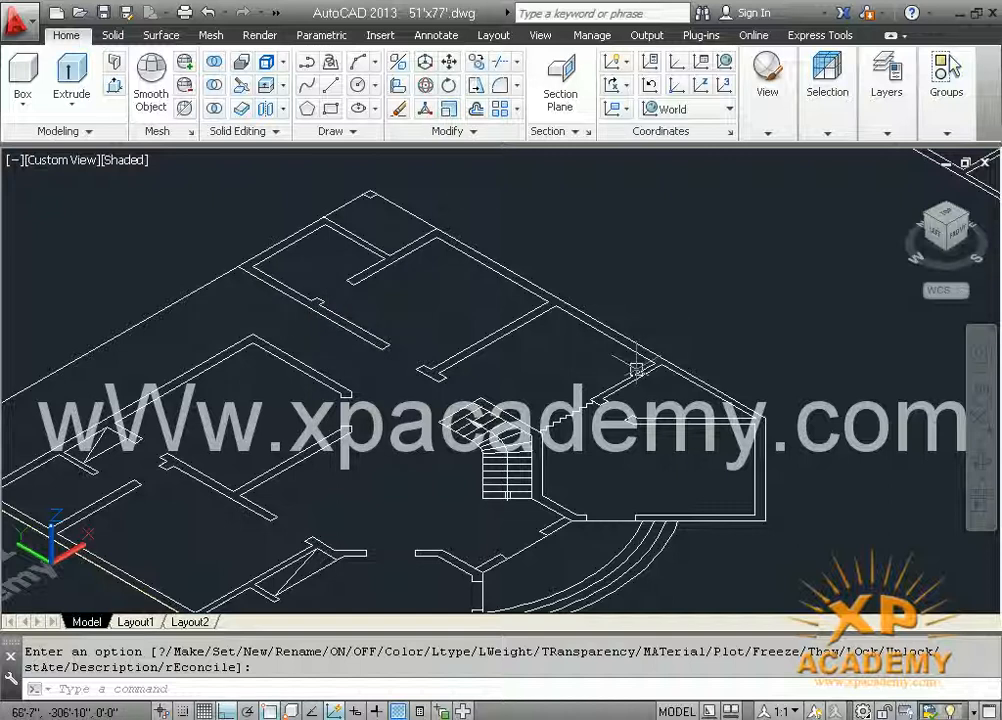
{"action": "type", "text": "lo"}
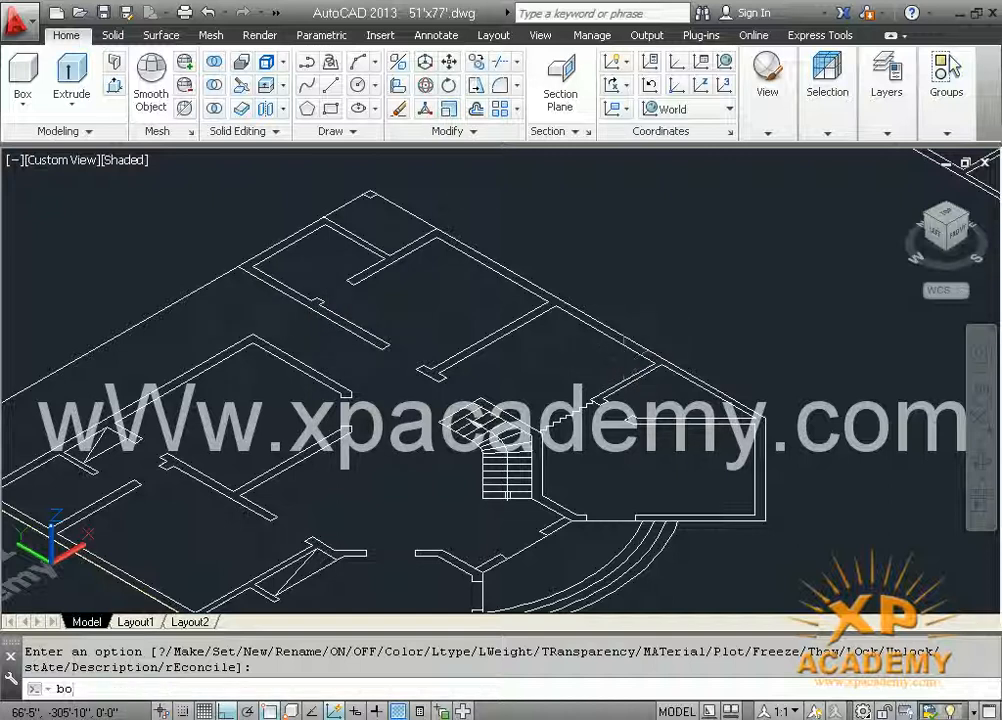
{"action": "key", "text": "Return"}
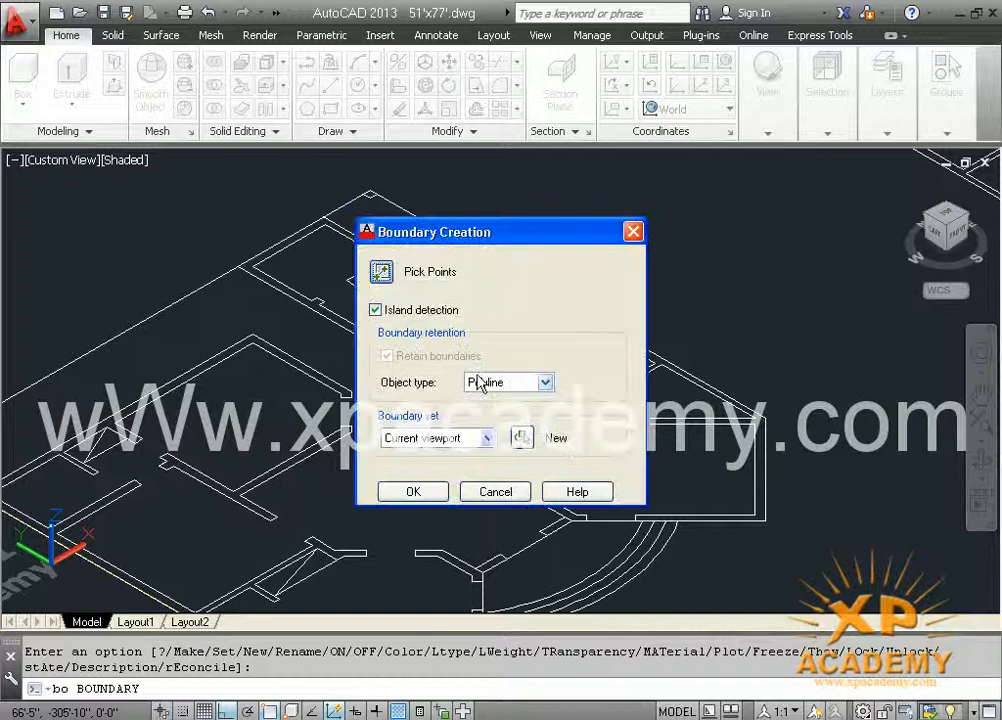
{"action": "left_click", "coordinate": [383, 274]}
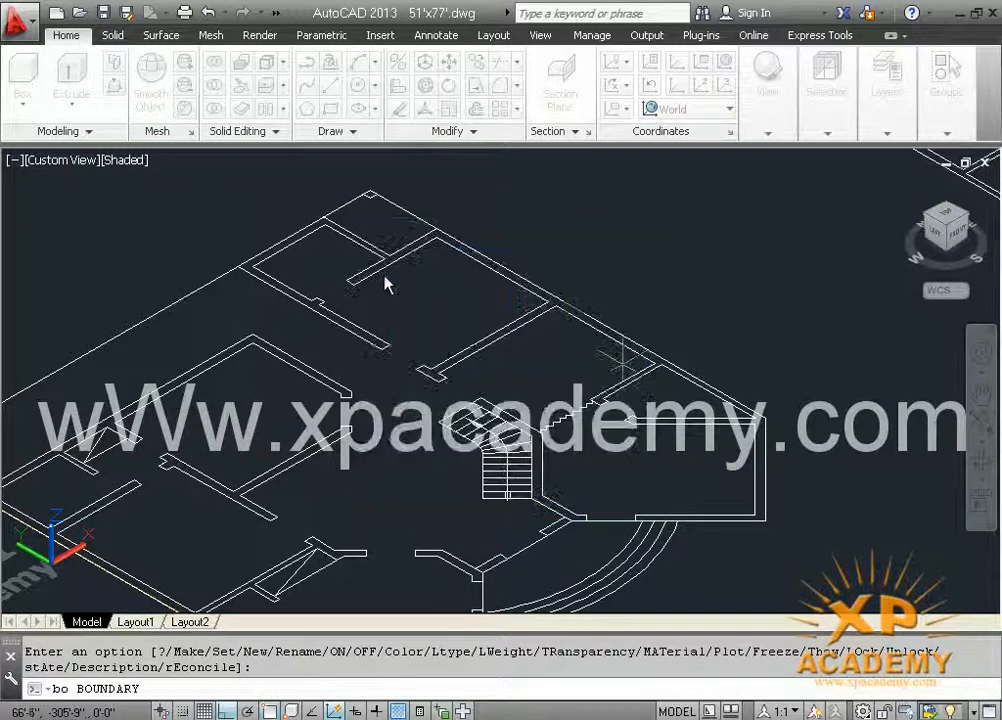
{"action": "left_click", "coordinate": [551, 296]}
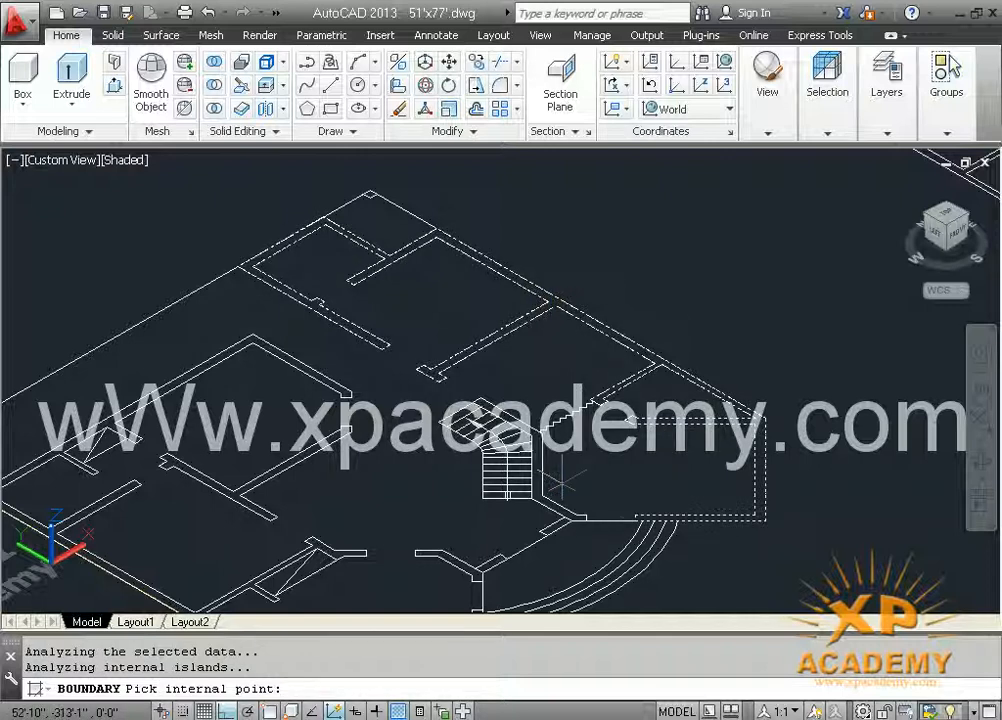
{"action": "key", "text": "Return"}
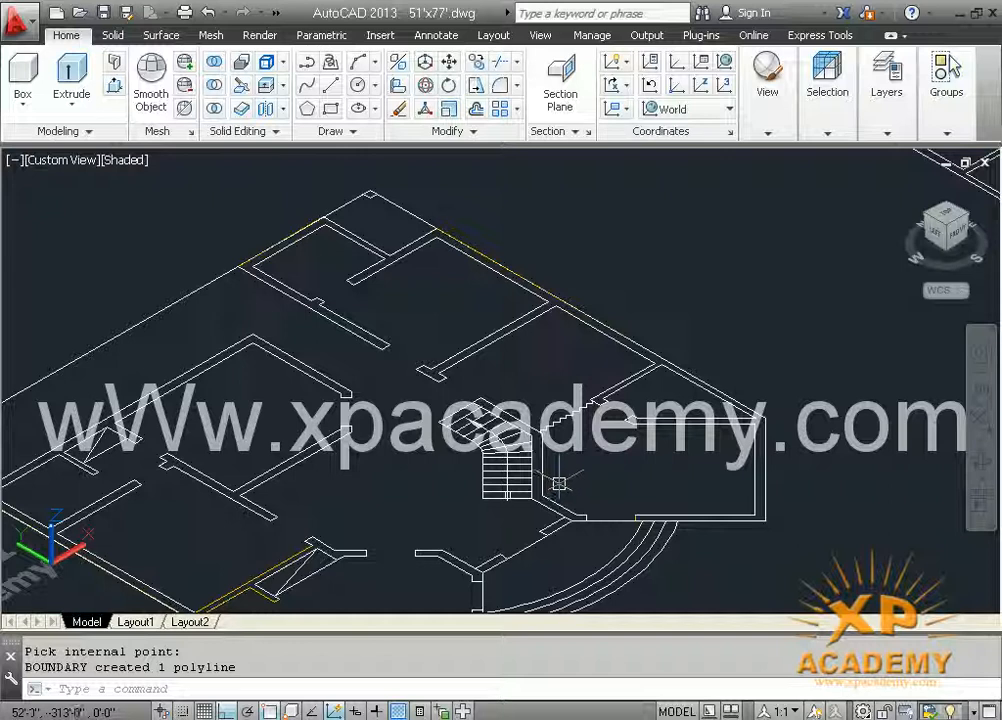
Create boundary polylines for the wall beside the staircase and the short wall stubs at the curved-step entrance, and save the drawing
{"action": "key", "text": "Return"}
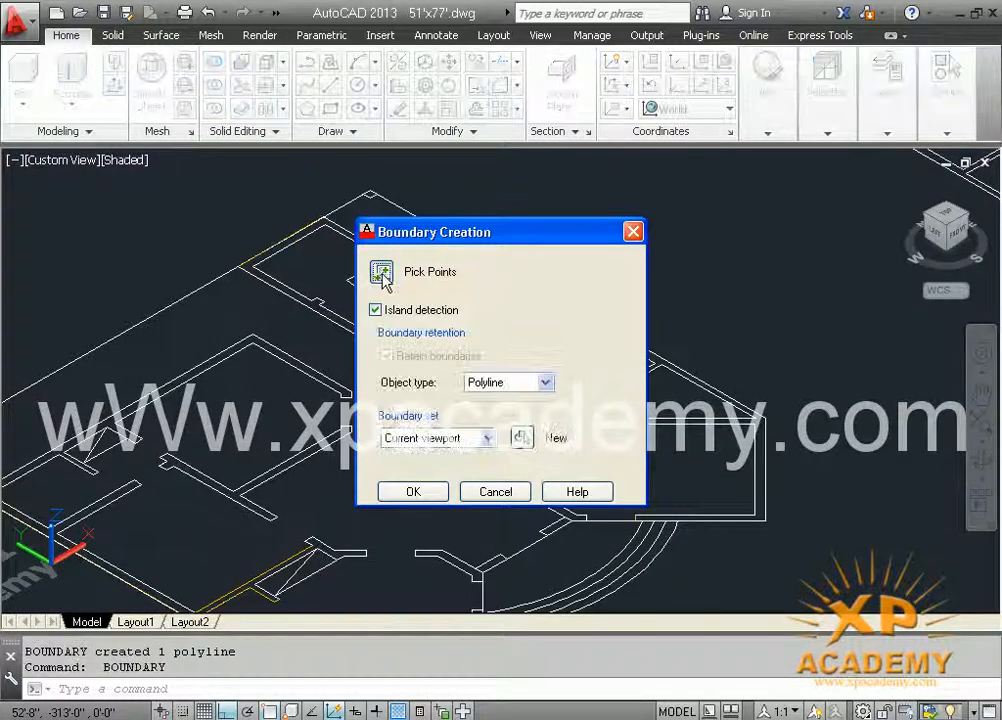
{"action": "left_click", "coordinate": [381, 272]}
{"action": "left_click", "coordinate": [539, 453]}
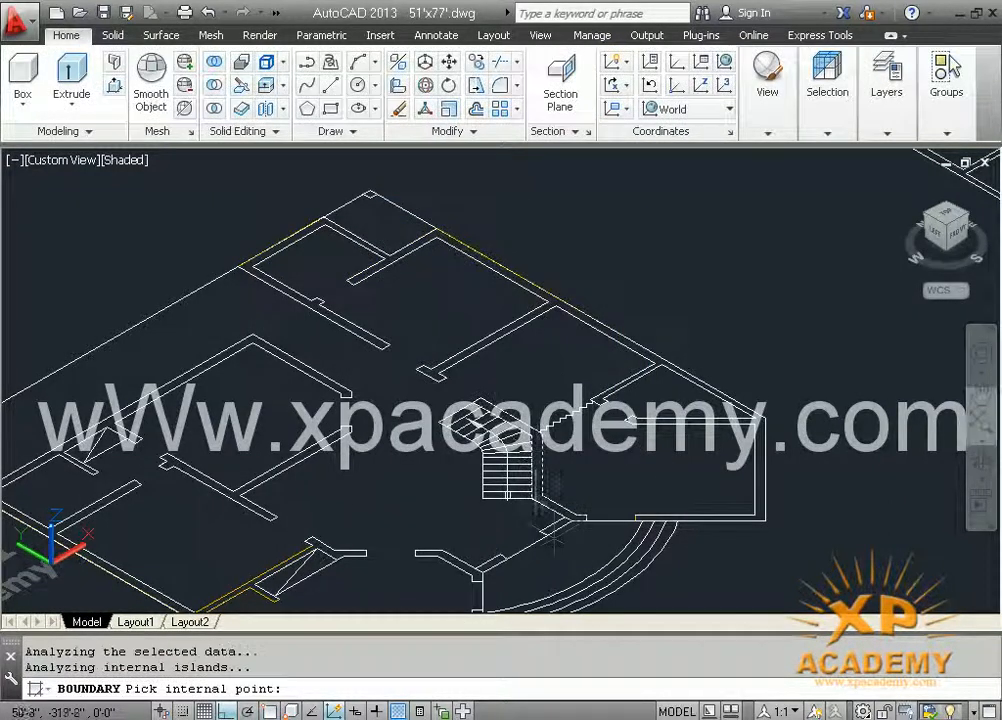
{"action": "left_click", "coordinate": [530, 532]}
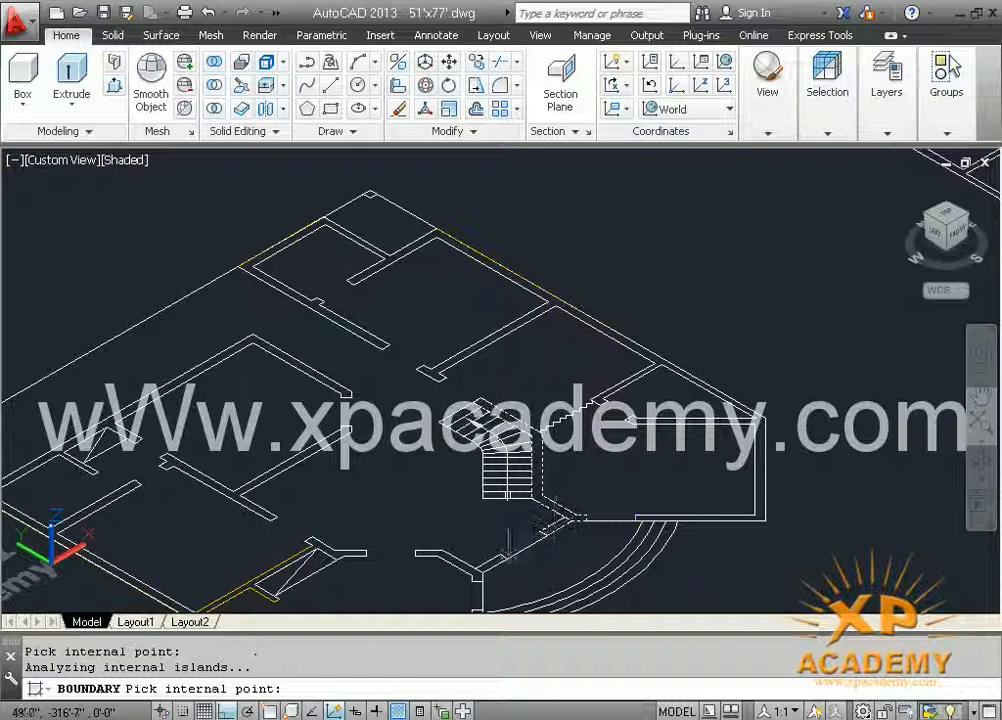
{"action": "key", "text": "Return"}
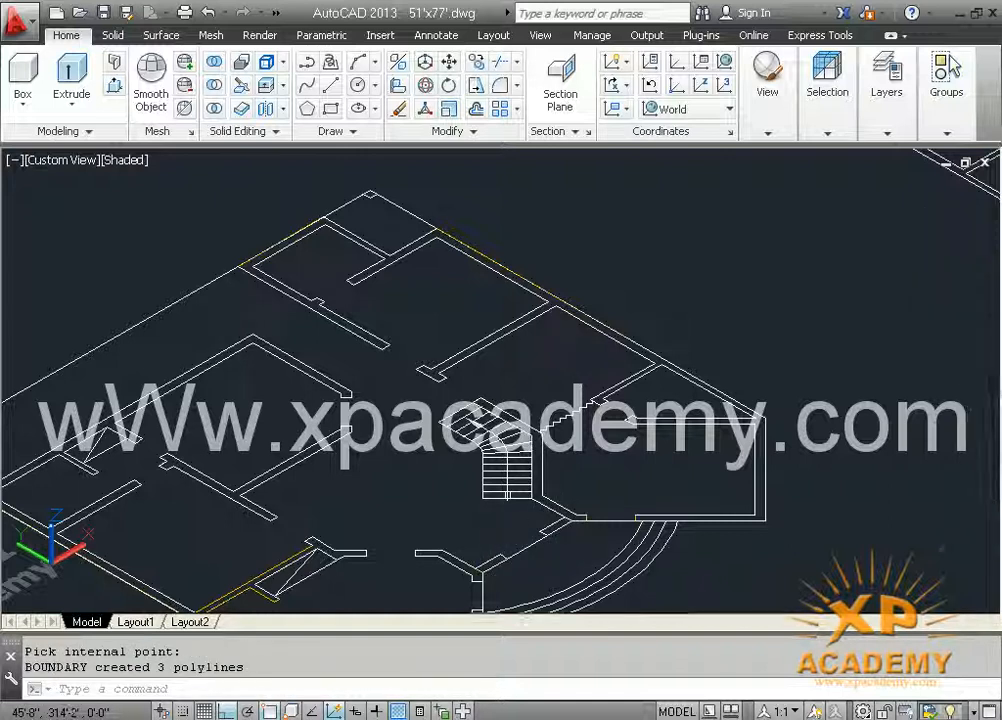
{"action": "key", "text": "ctrl+s"}
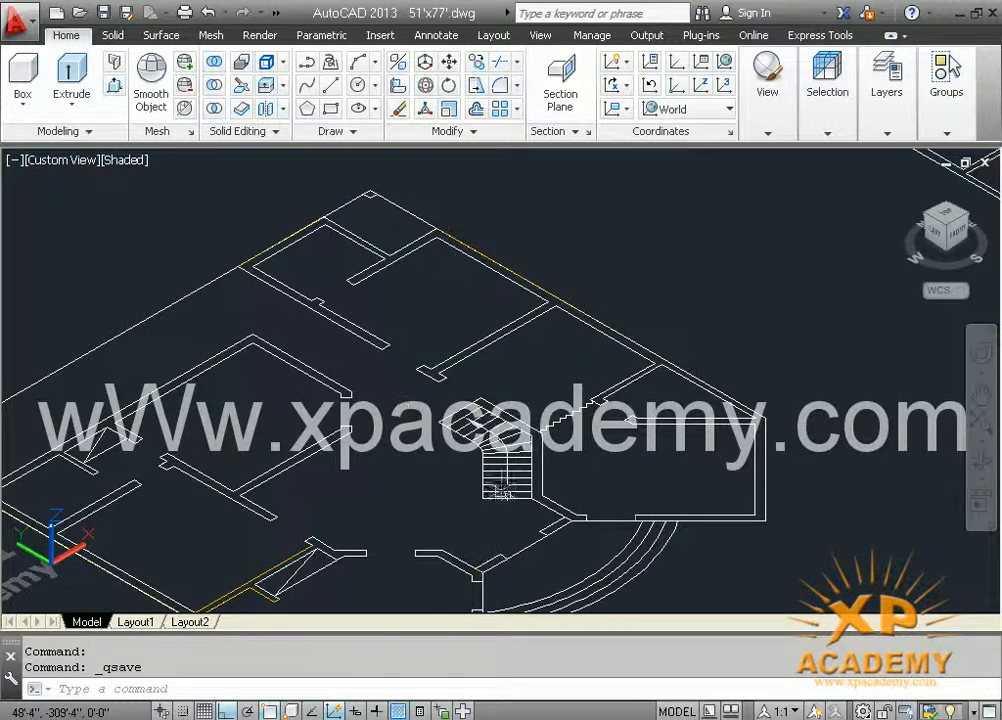
Create a boundary polyline inside the short angled wall at the front room's doorway near the entrance, and save the drawing
{"action": "middle_click_drag", "start_coordinate": [476, 470], "coordinate": [588, 357]}
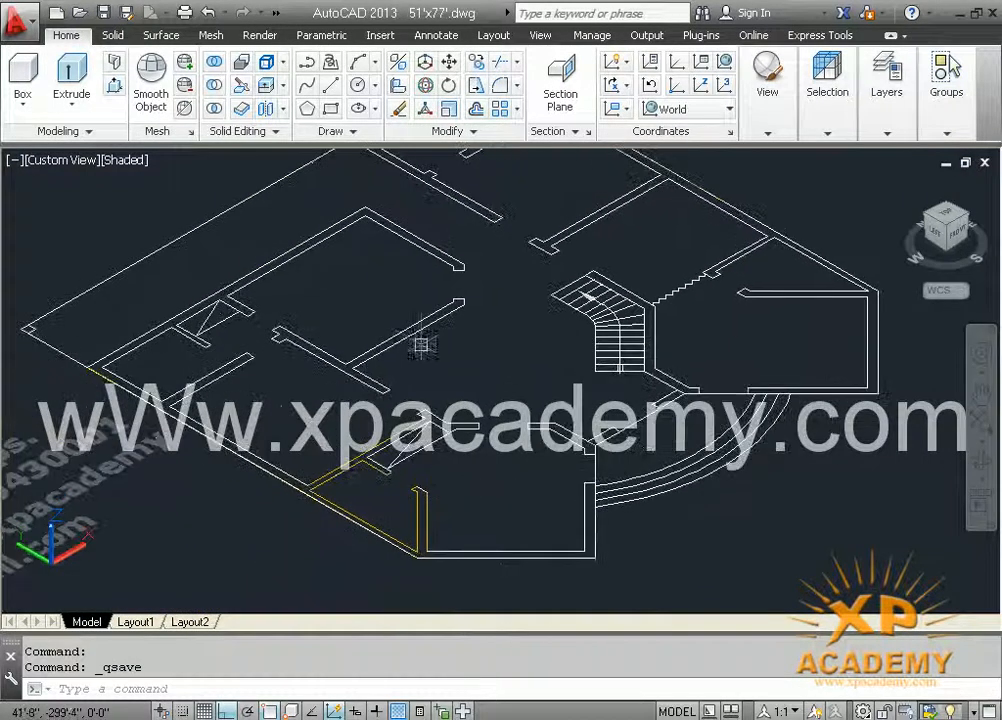
{"action": "middle_click_drag", "start_coordinate": [514, 463], "coordinate": [498, 481]}
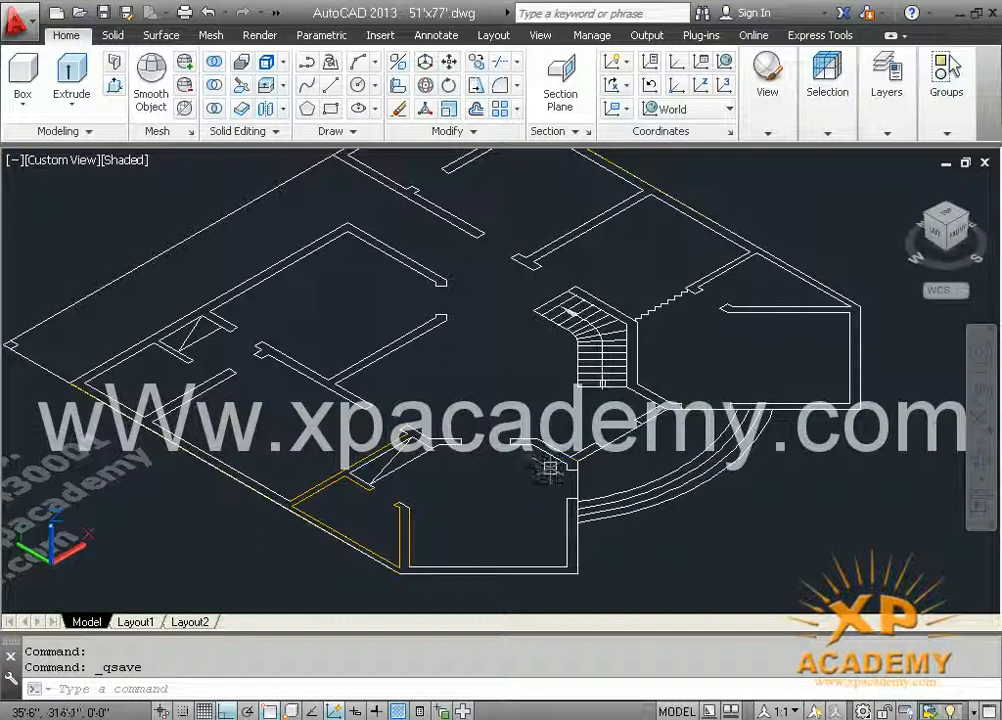
{"action": "scroll", "coordinate": [552, 455], "scroll_direction": "up", "scroll_amount": 2}
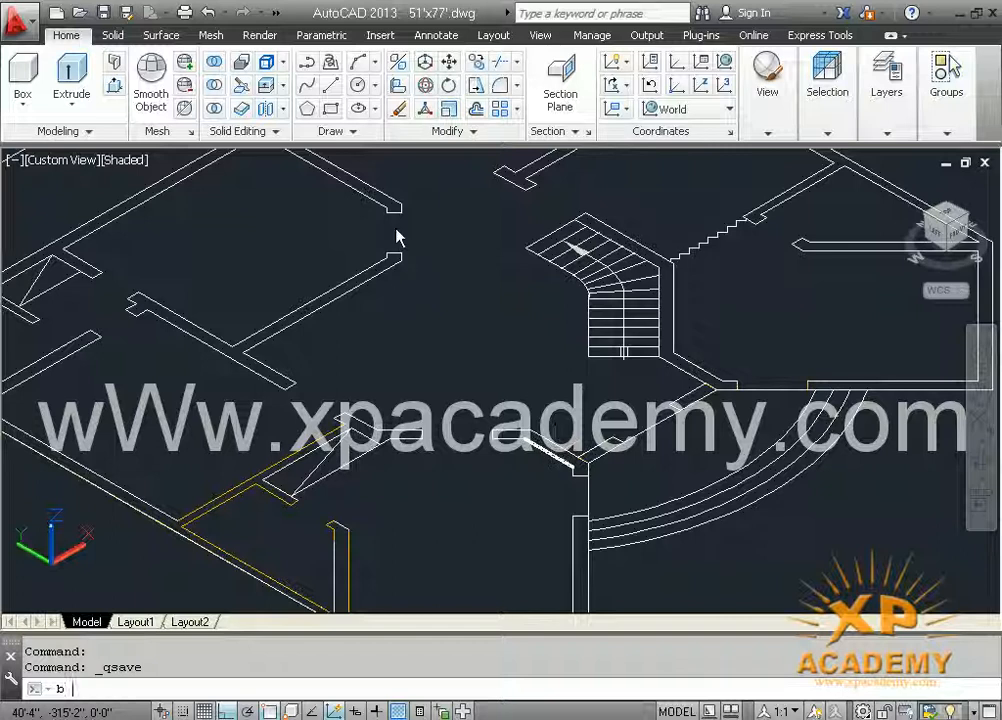
{"action": "type", "text": "o"}
{"action": "key", "text": "Return"}
{"action": "left_click", "coordinate": [381, 274]}
{"action": "left_click", "coordinate": [528, 435]}
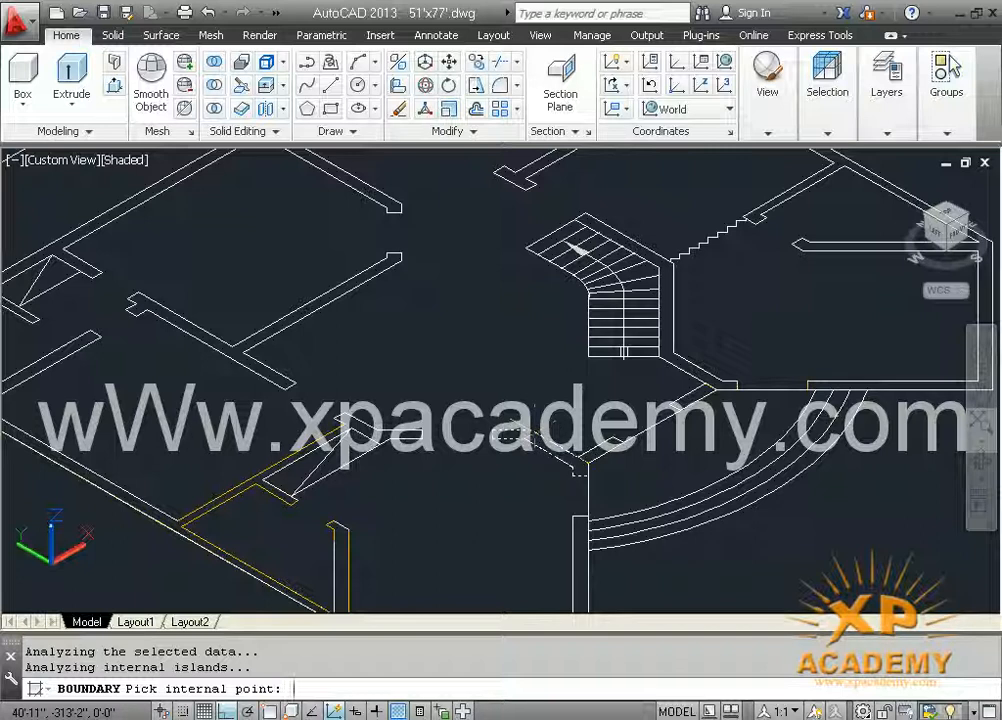
{"action": "key", "text": "Return"}
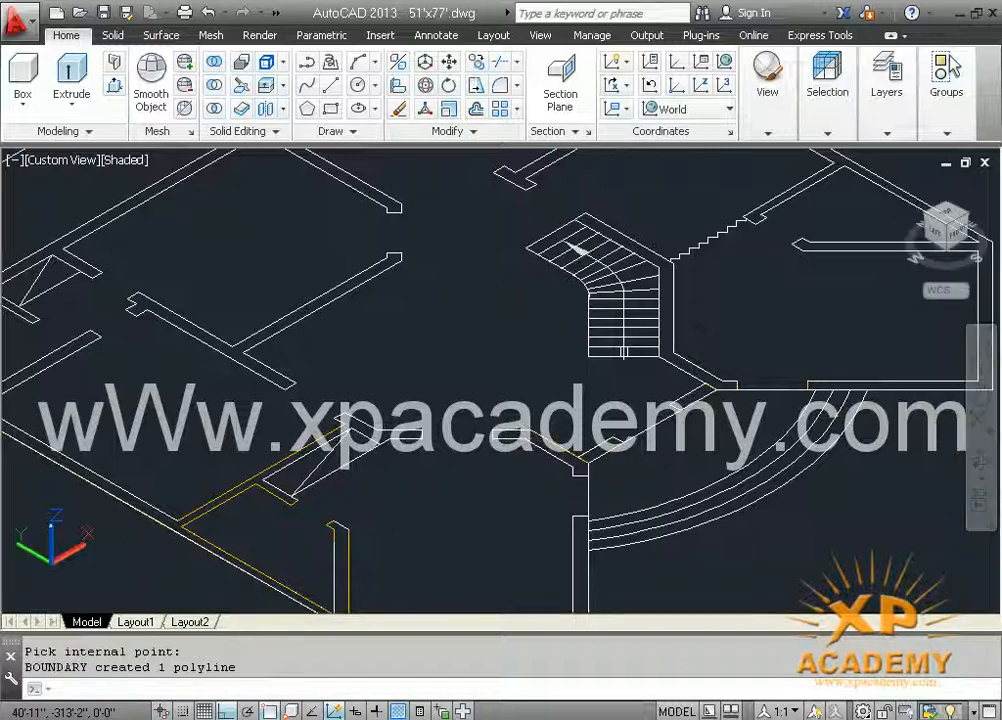
{"action": "key", "text": "ctrl+s"}
Turn off the original plan linework's layer so only the wall outlines show, and save the drawing
{"action": "mouse_move", "coordinate": [559, 432]}
{"action": "middle_mouse_down"}
{"action": "mouse_move", "coordinate": [443, 378]}
{"action": "mouse_move", "coordinate": [604, 340]}
{"action": "mouse_move", "coordinate": [574, 340]}
{"action": "mouse_move", "coordinate": [508, 516]}
{"action": "mouse_move", "coordinate": [474, 530]}
{"action": "middle_mouse_up"}
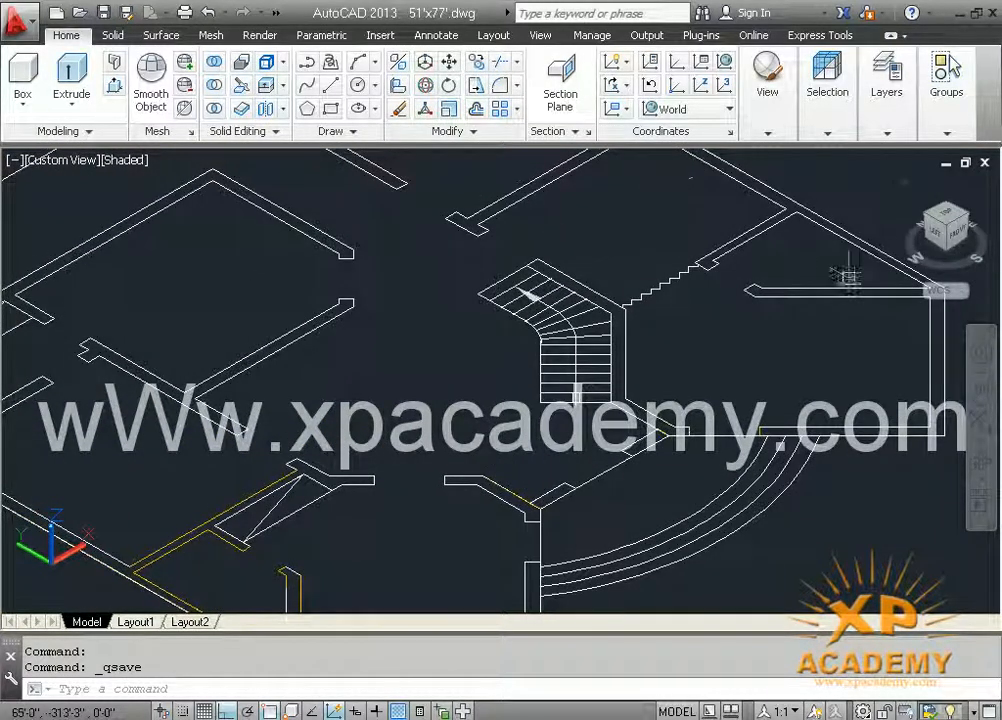
{"action": "mouse_move", "coordinate": [797, 241]}
{"action": "middle_mouse_down"}
{"action": "mouse_move", "coordinate": [732, 266]}
{"action": "mouse_move", "coordinate": [738, 255]}
{"action": "middle_mouse_up"}
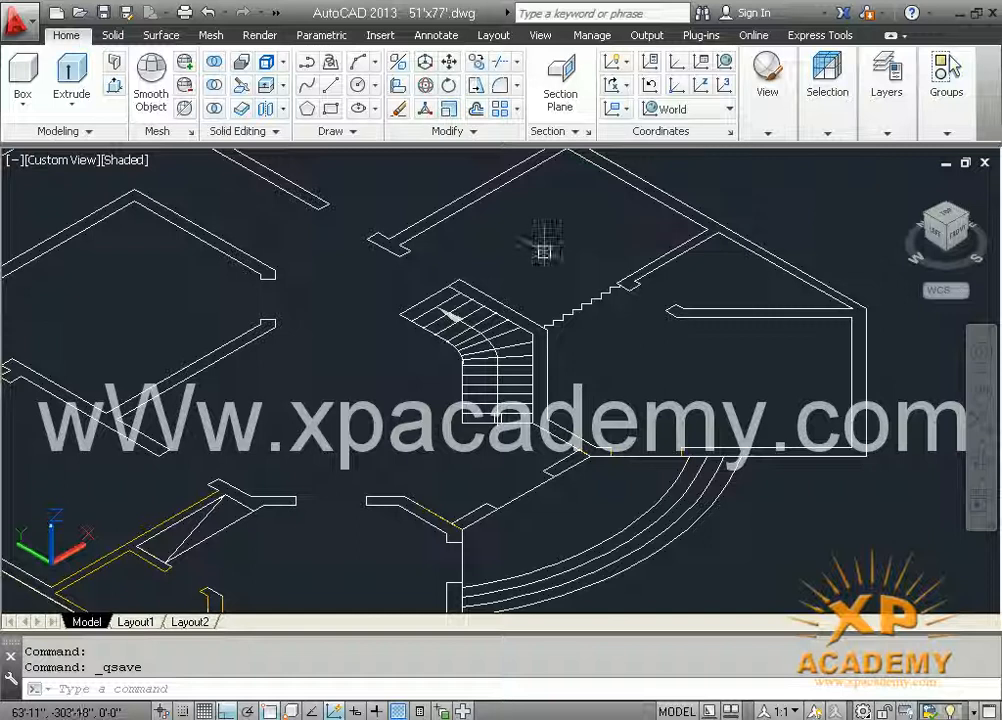
{"action": "scroll", "coordinate": [544, 250], "scroll_direction": "down", "scroll_amount": 4}
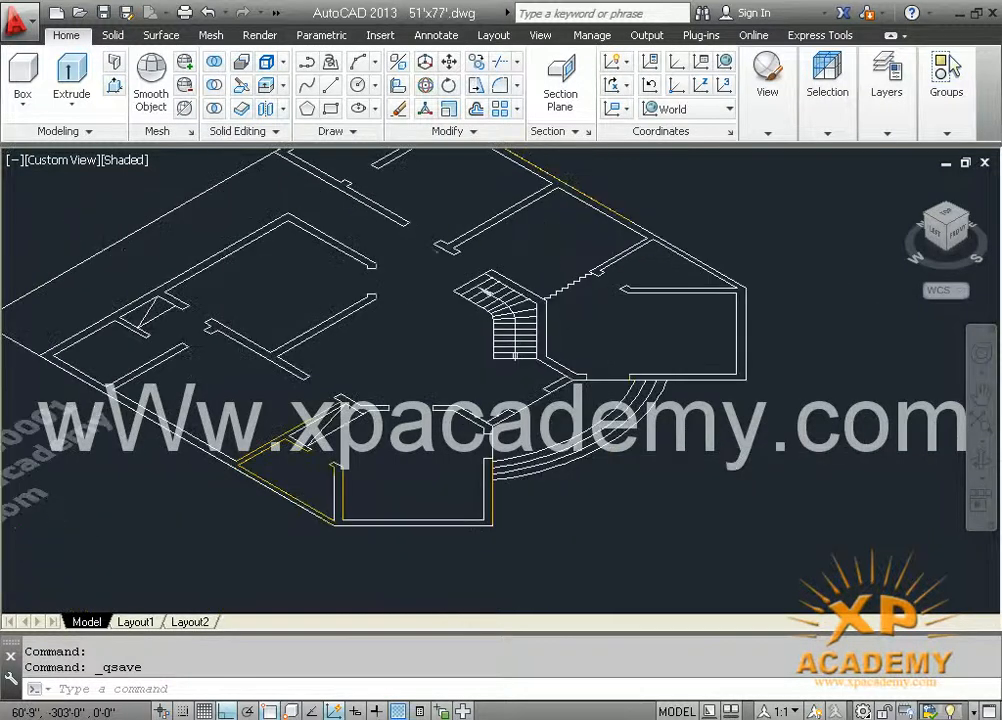
{"action": "middle_click_drag", "start_coordinate": [544, 262], "coordinate": [528, 333], "text": "shift"}
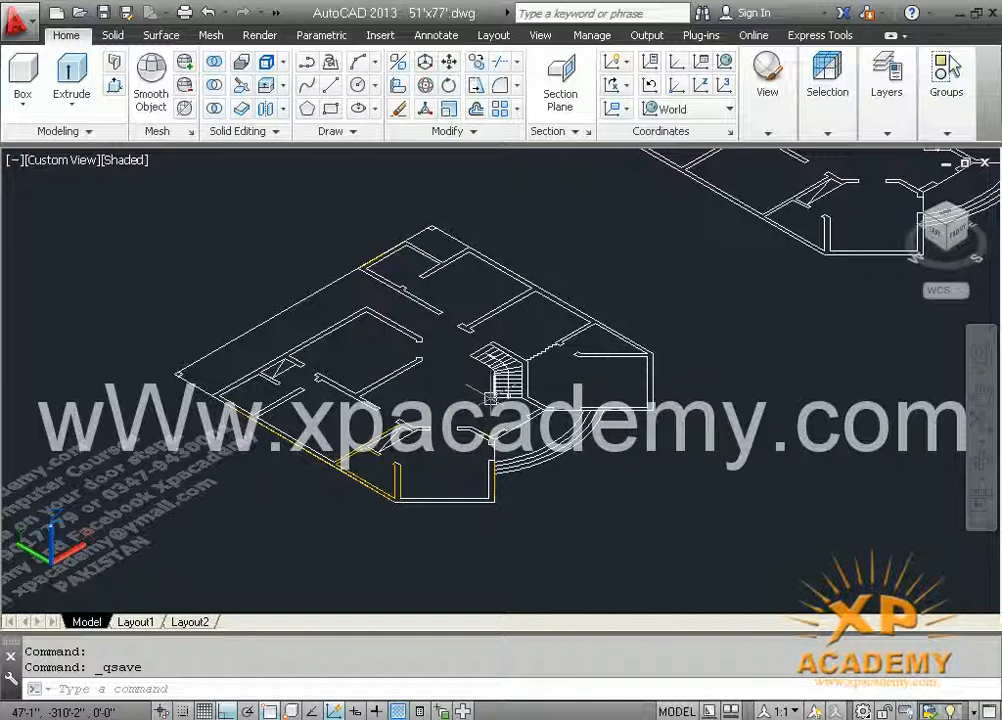
{"action": "scroll", "coordinate": [335, 360], "scroll_direction": "up", "scroll_amount": 2}
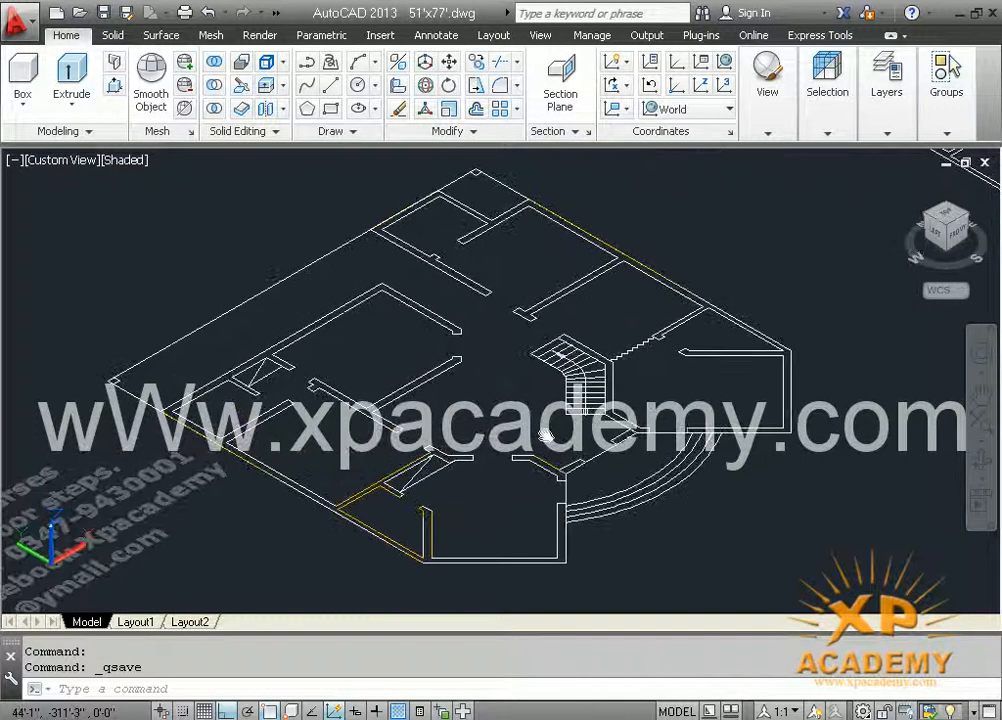
{"action": "left_click", "coordinate": [947, 133]}
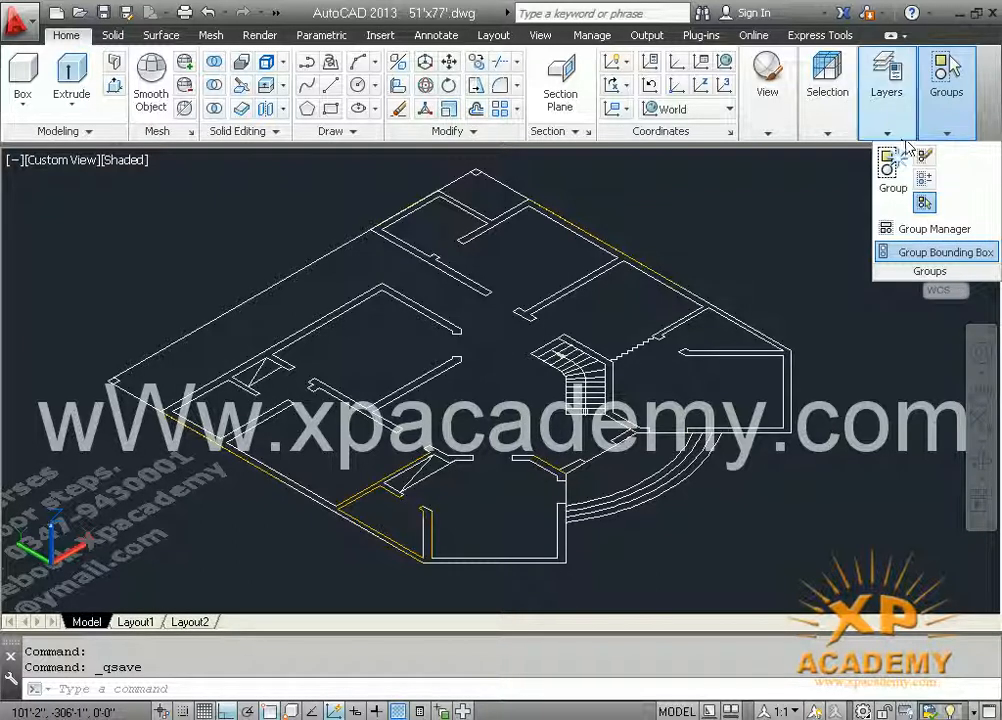
{"action": "mouse_move", "coordinate": [888, 138]}
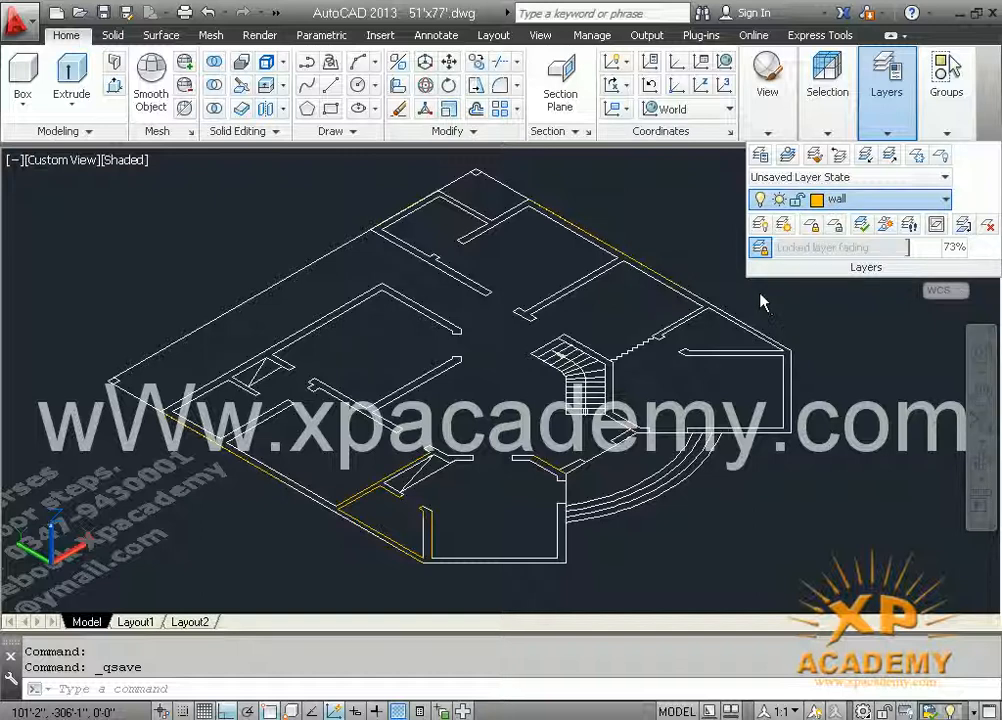
{"action": "left_click", "coordinate": [706, 302]}
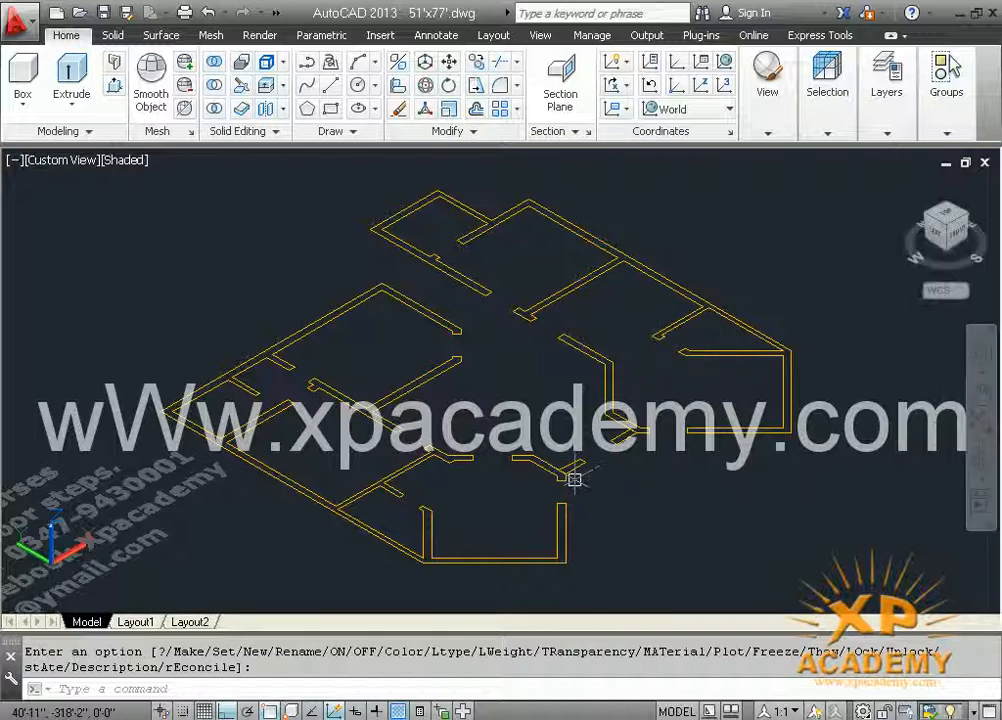
{"action": "key", "text": "ctrl+s"}
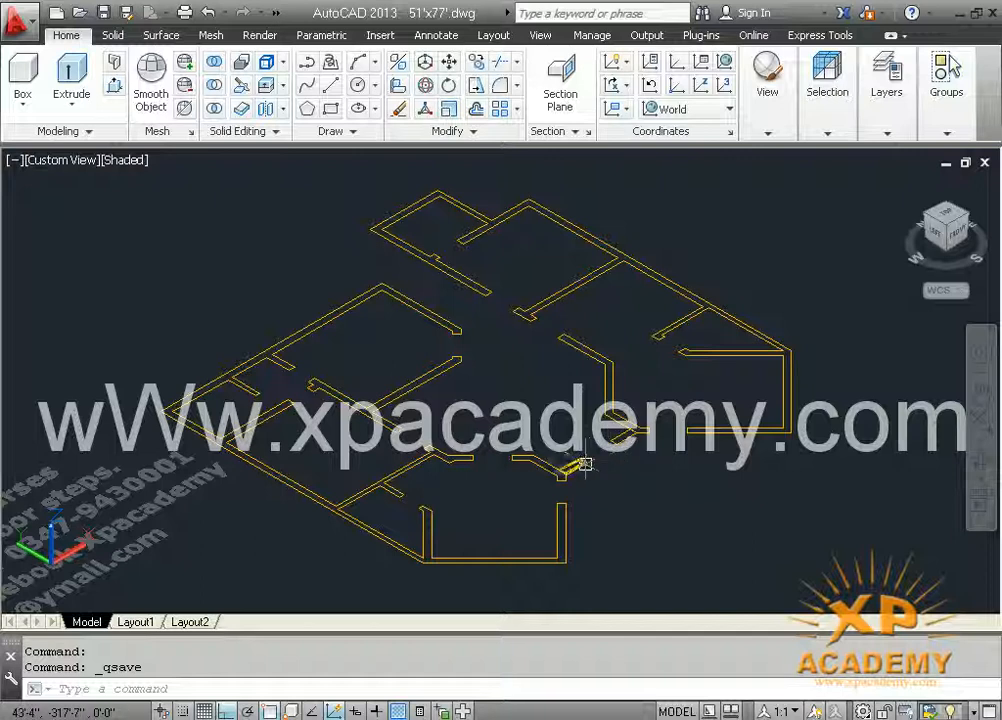
Extrude all the closed wall outlines together to a height of 10'6"
{"action": "left_click", "coordinate": [66, 75]}
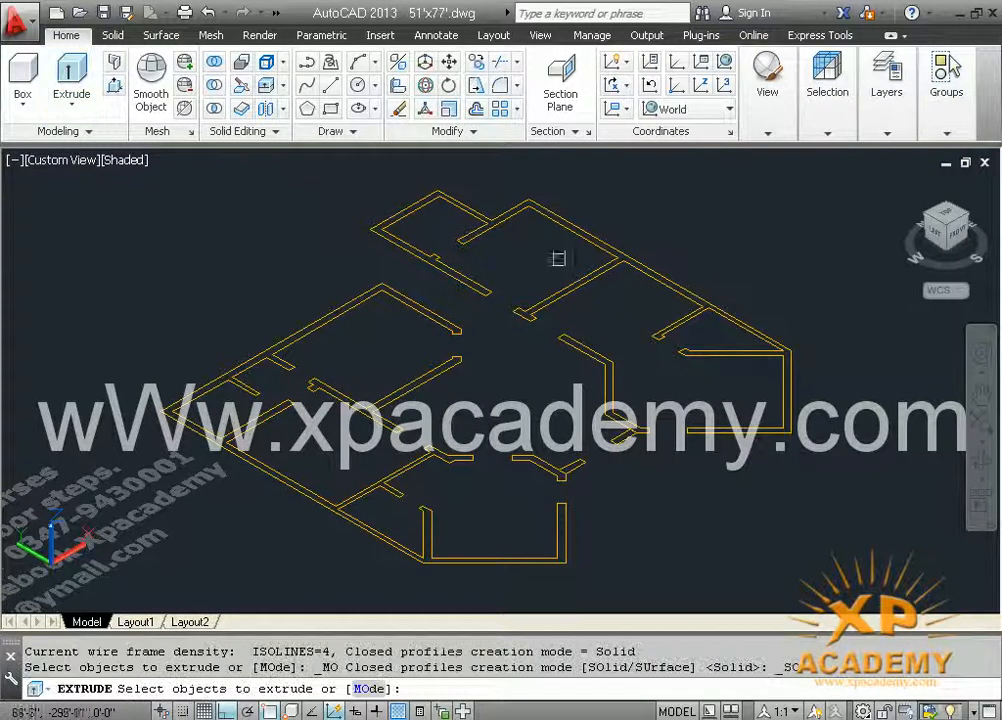
{"action": "left_click", "coordinate": [678, 227]}
{"action": "left_click", "coordinate": [386, 503]}
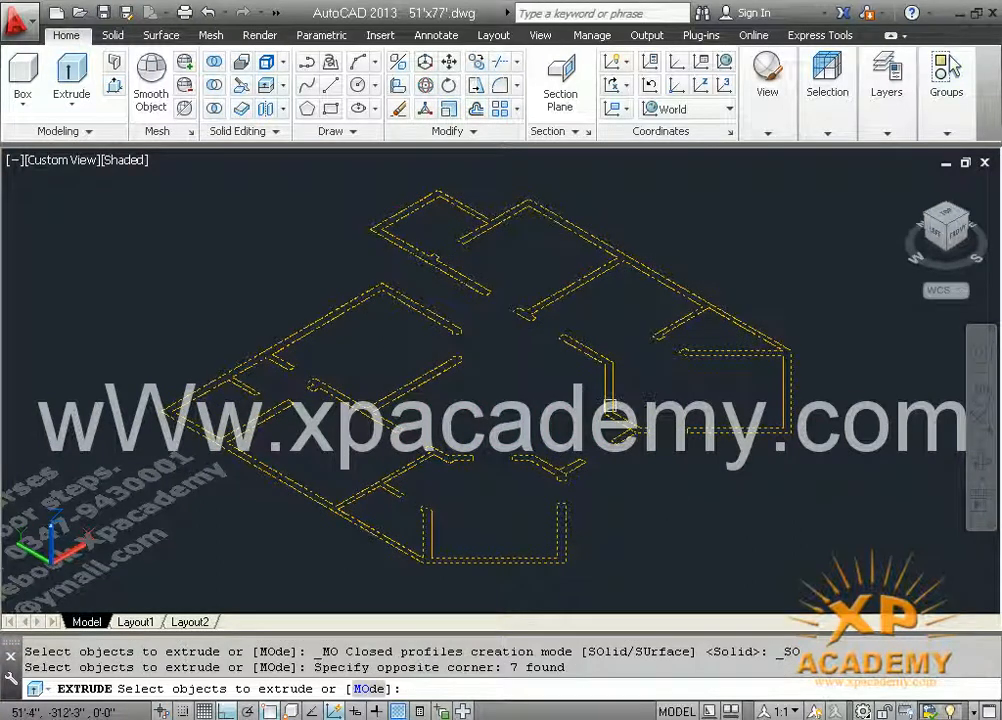
{"action": "left_click", "coordinate": [611, 400]}
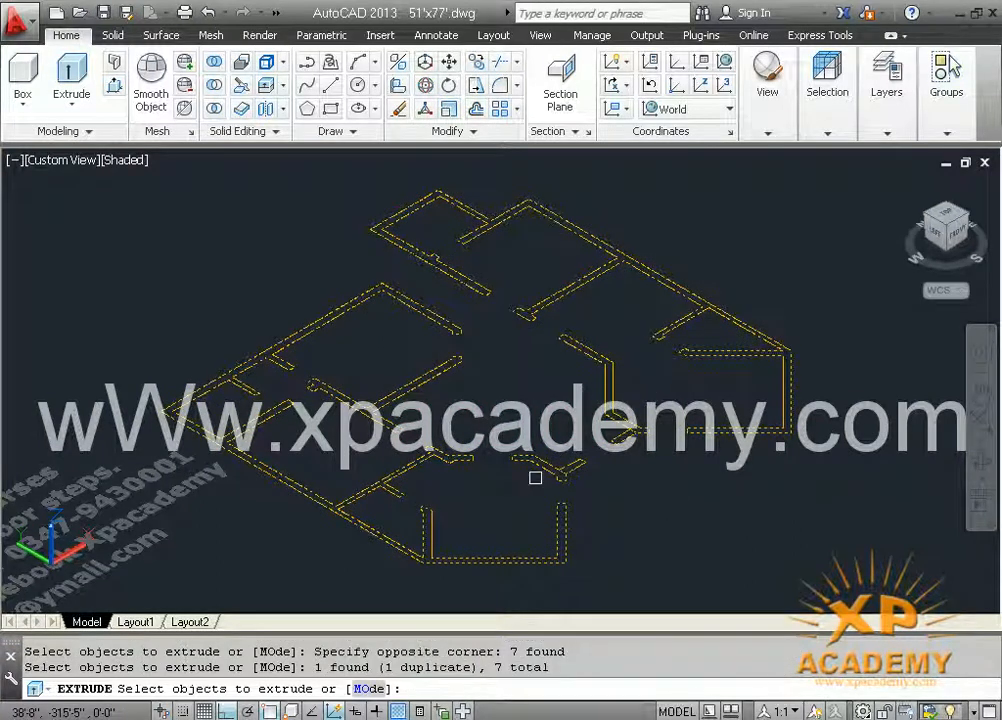
{"action": "key", "text": "Return"}
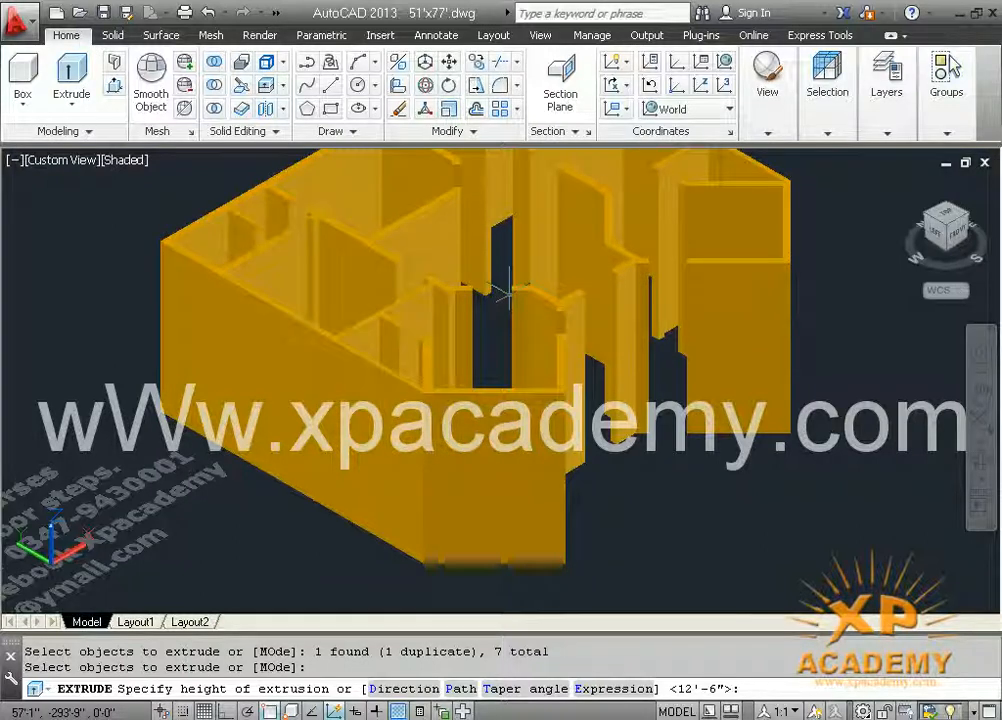
{"action": "type", "text": "10'6"}
{"action": "key", "text": "Return"}
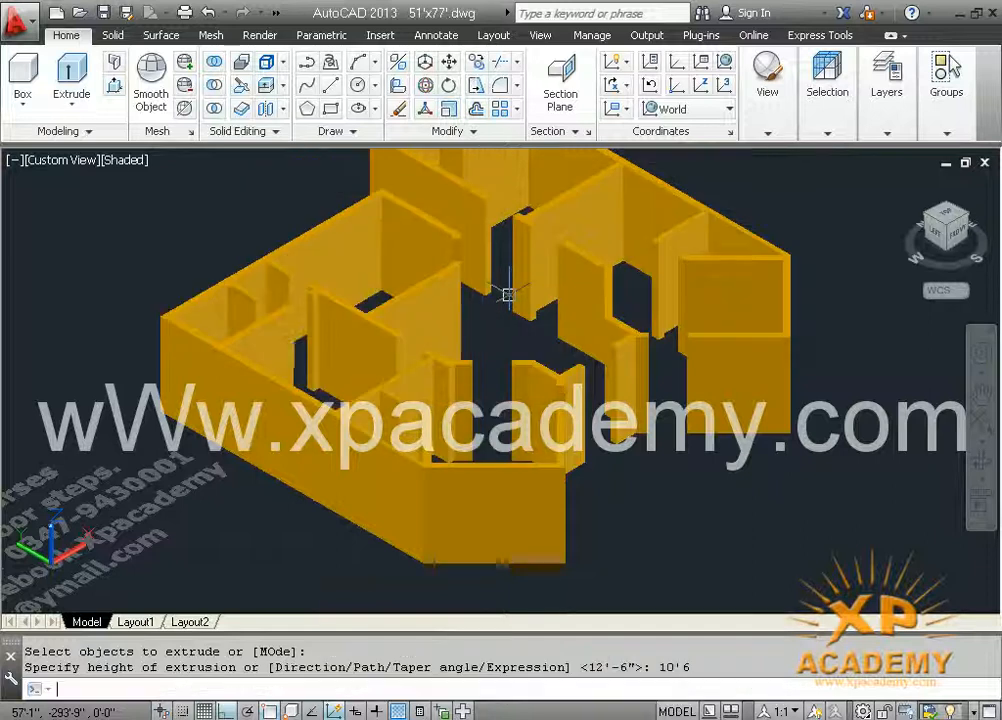
Turn the original plan linework's layer back on, view the extruded walls from the front entrance side, and save the drawing
{"action": "middle_click_drag", "start_coordinate": [671, 456], "coordinate": [608, 481], "text": "shift"}
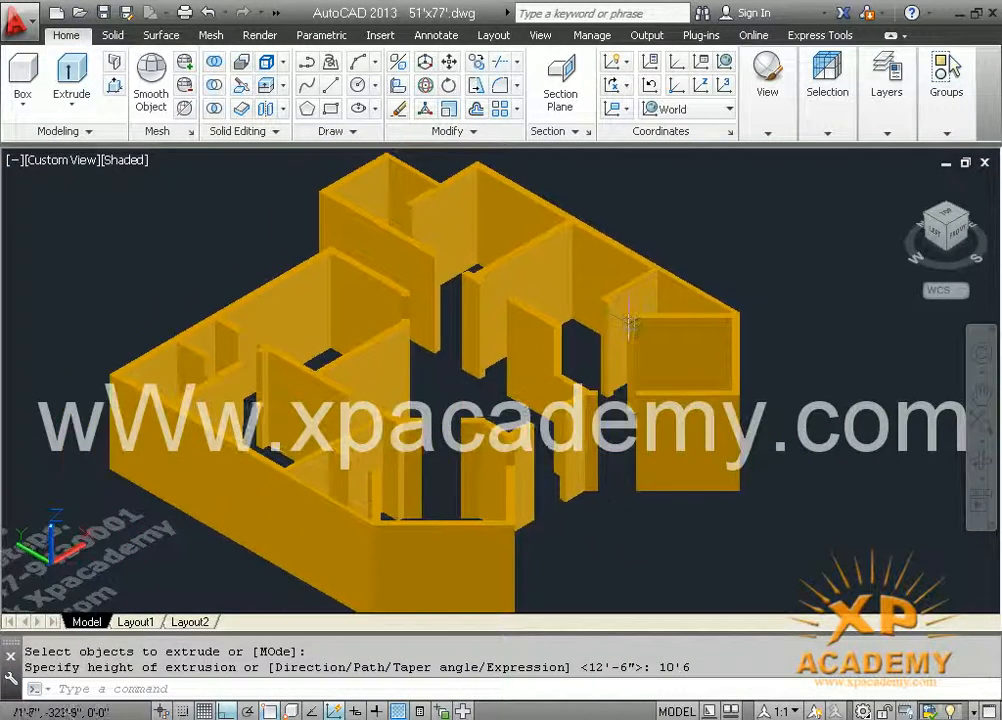
{"action": "mouse_move", "coordinate": [900, 135]}
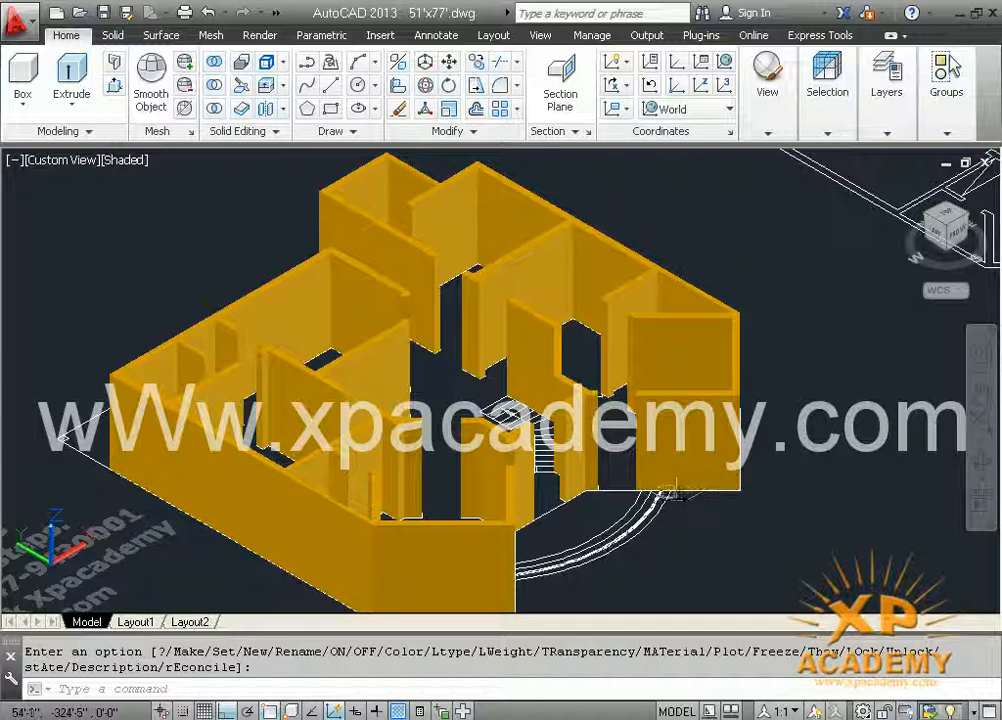
{"action": "middle_click_drag", "start_coordinate": [658, 515], "coordinate": [631, 541], "text": "shift"}
{"action": "middle_click_drag", "start_coordinate": [551, 491], "coordinate": [535, 367]}
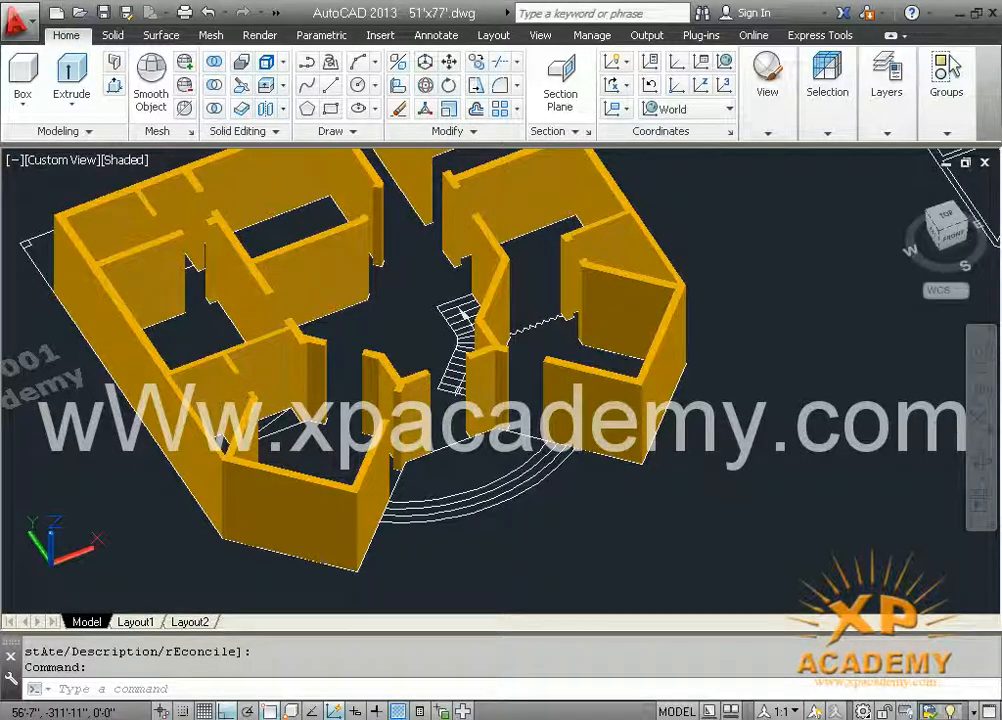
{"action": "key", "text": "ctrl+s"}
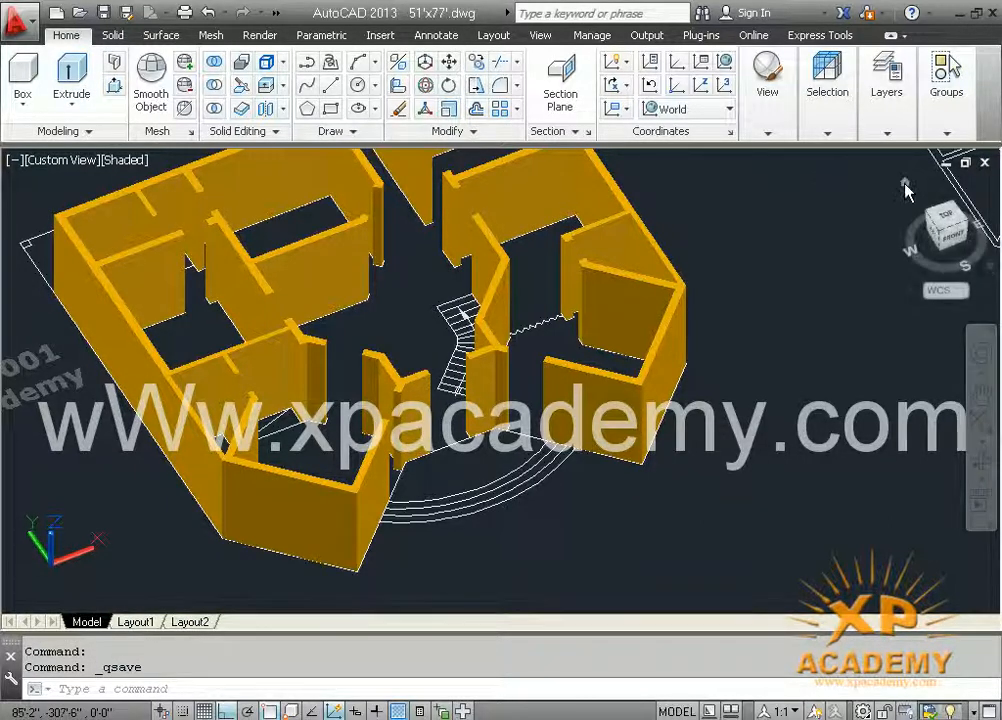
Return to the home 3D view and examine the flat copy of the floor plan beside the extruded walls
{"action": "left_click", "coordinate": [904, 182]}
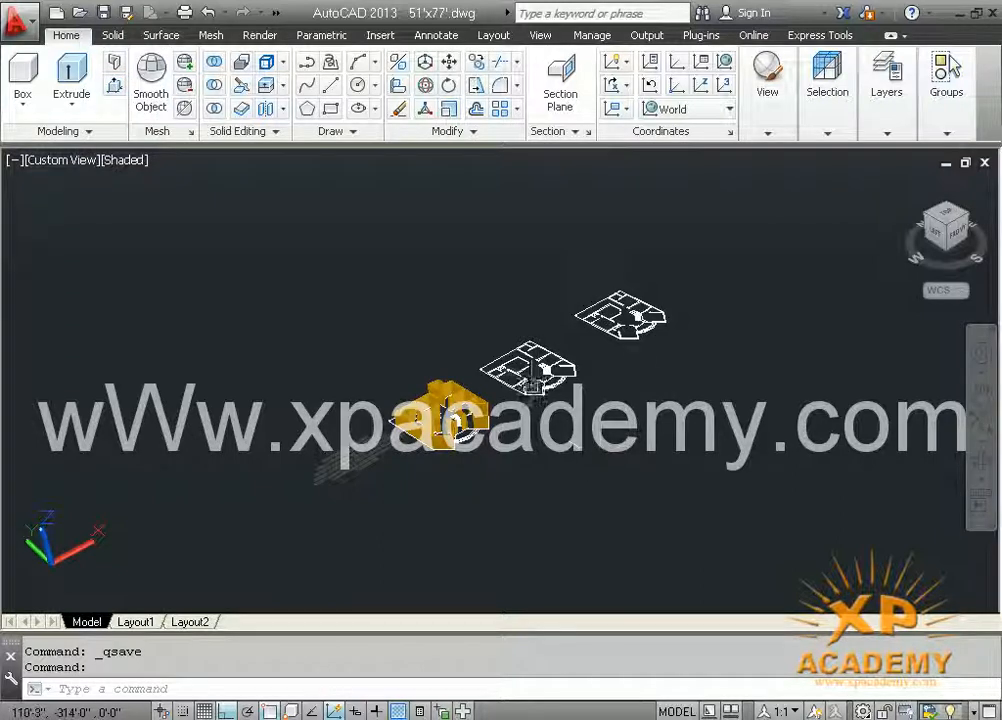
{"action": "scroll", "coordinate": [505, 380], "scroll_direction": "up", "scroll_amount": 6}
{"action": "middle_click_drag", "start_coordinate": [629, 360], "coordinate": [561, 373]}
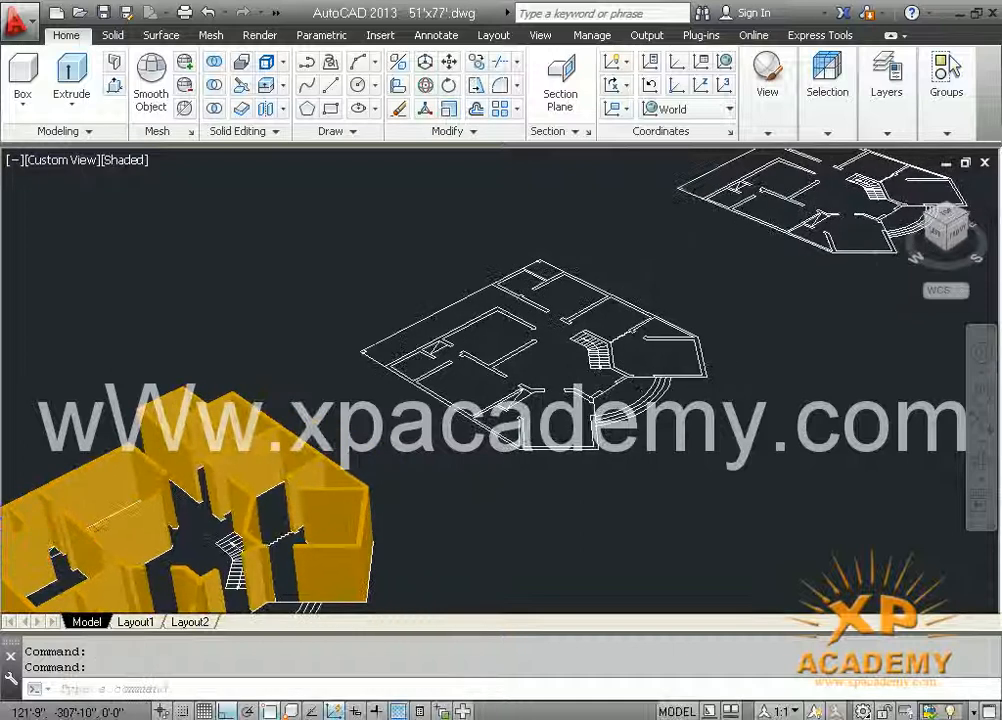
{"action": "scroll", "coordinate": [550, 397], "scroll_direction": "up", "scroll_amount": 1}
{"action": "scroll", "coordinate": [550, 397], "scroll_direction": "up", "scroll_amount": 2}
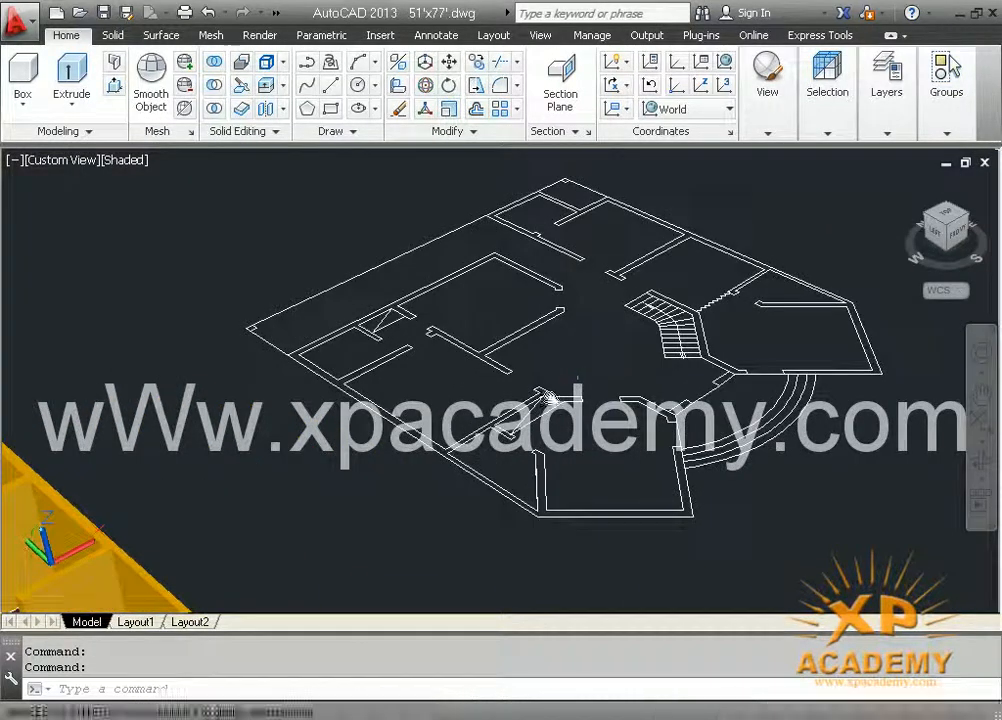
{"action": "middle_click_drag", "start_coordinate": [550, 397], "coordinate": [525, 427]}
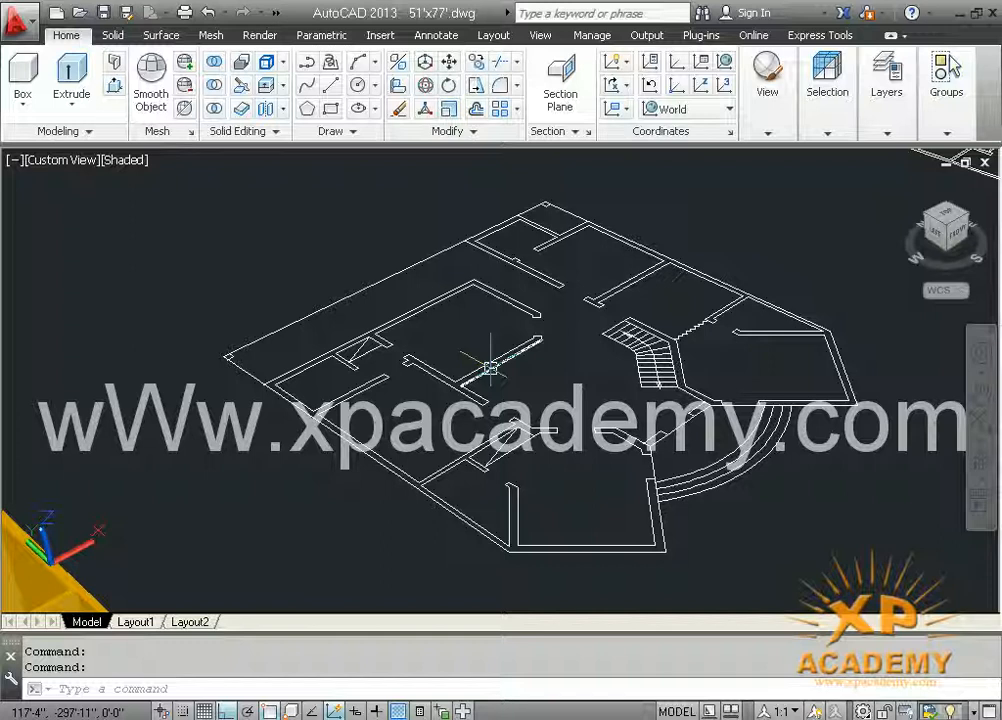
{"action": "middle_click_drag", "start_coordinate": [337, 347], "coordinate": [436, 311]}
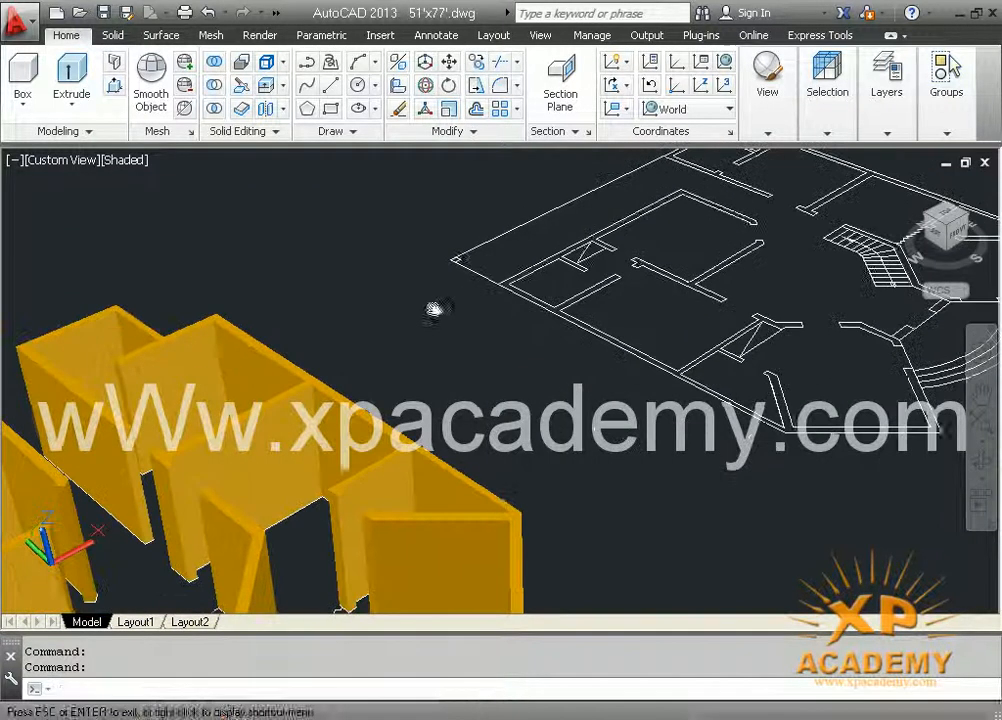
{"action": "scroll", "coordinate": [305, 458], "scroll_direction": "down", "scroll_amount": 3}
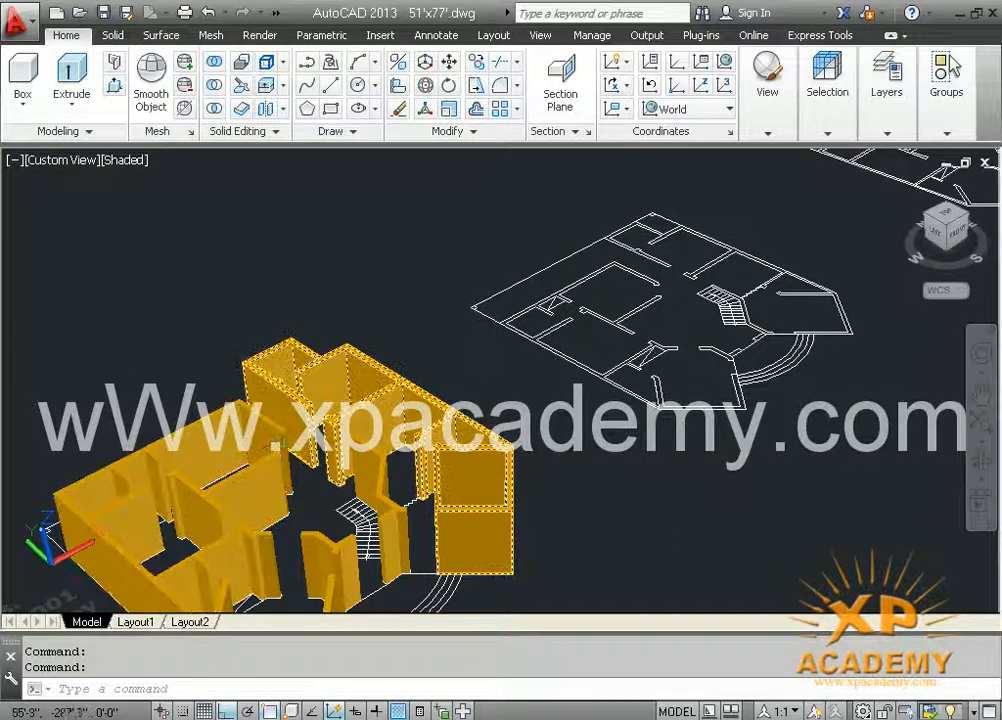
{"action": "middle_click_drag", "start_coordinate": [436, 352], "coordinate": [206, 370]}
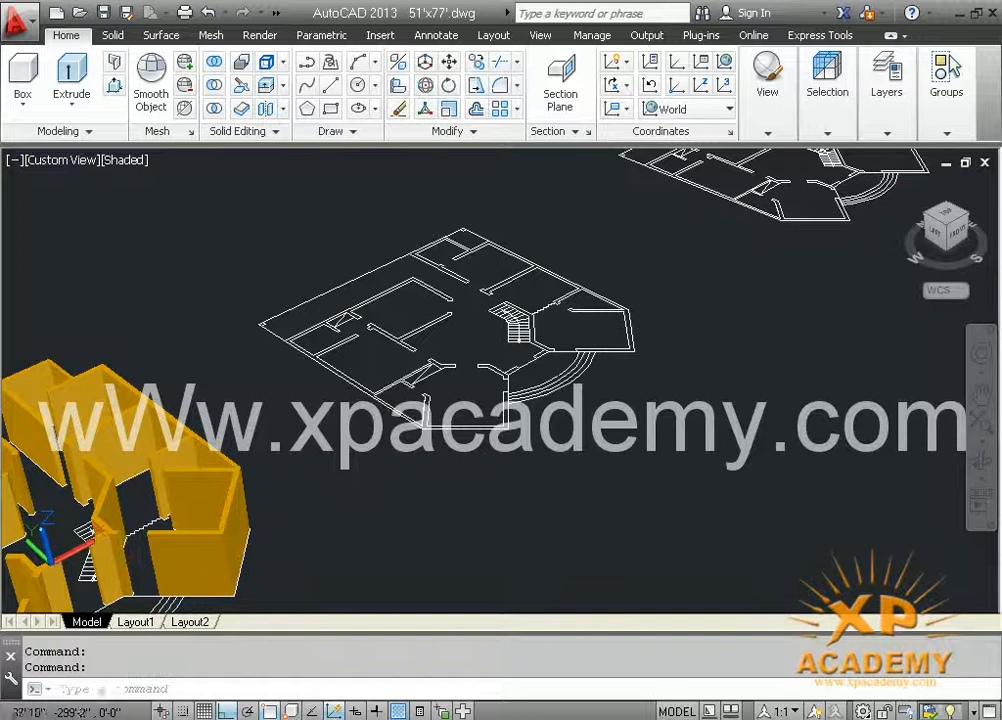
{"action": "scroll", "coordinate": [360, 320], "scroll_direction": "up", "scroll_amount": 2}
{"action": "scroll", "coordinate": [385, 297], "scroll_direction": "up", "scroll_amount": 3}
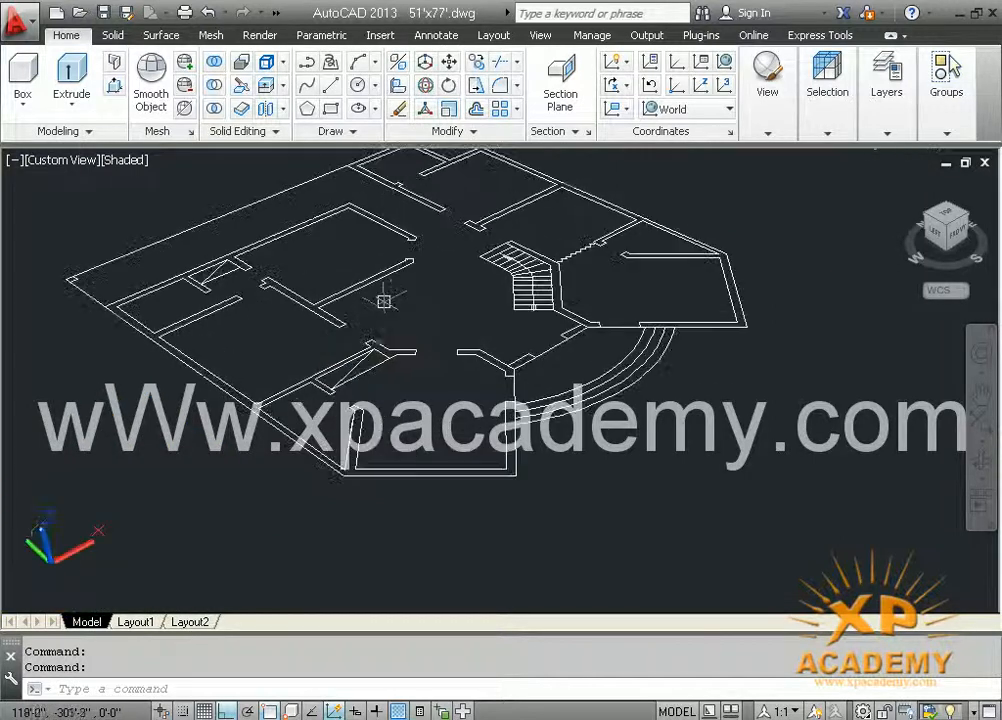
{"action": "middle_click_drag", "start_coordinate": [385, 297], "coordinate": [508, 336]}
{"action": "scroll", "coordinate": [398, 385], "scroll_direction": "up", "scroll_amount": 3}
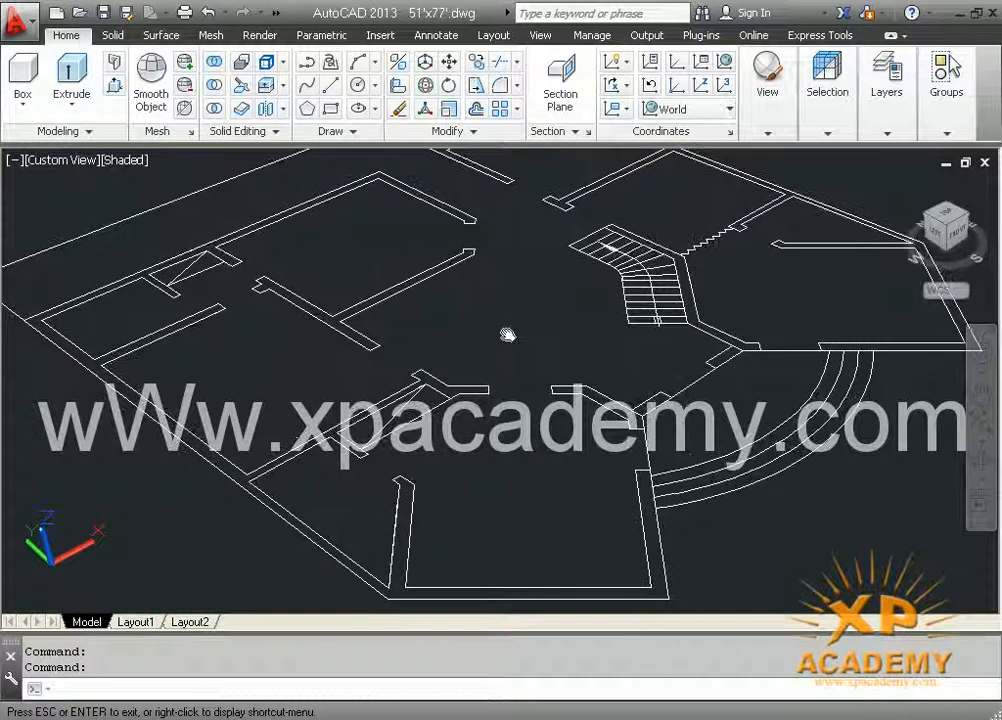
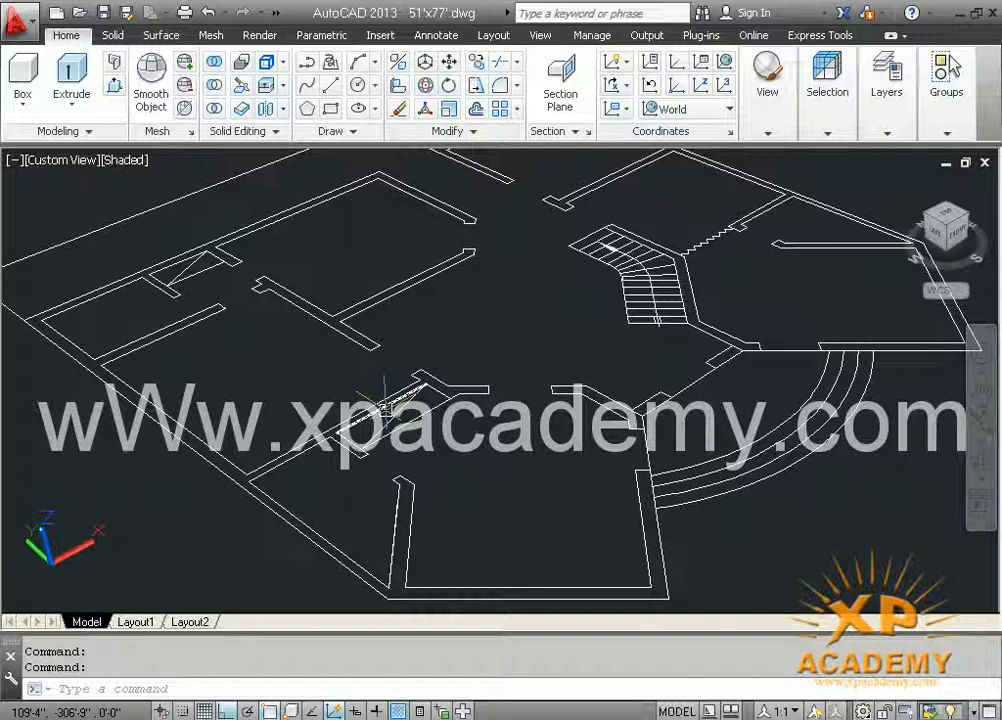
{"action": "left_click", "coordinate": [114, 88]}
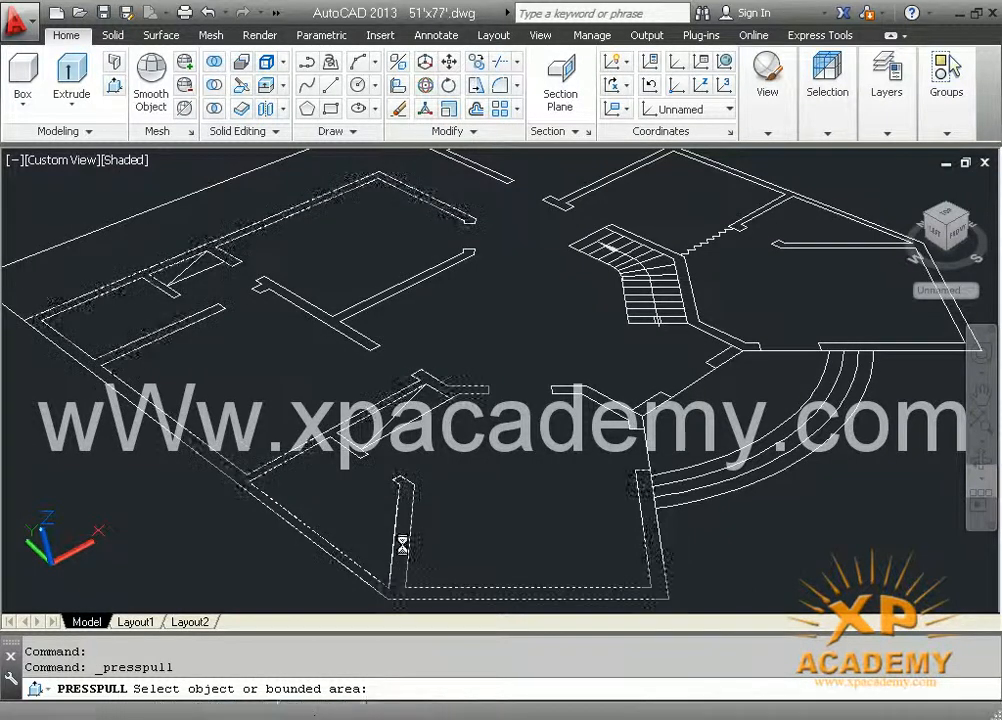
{"action": "middle_click_drag", "start_coordinate": [398, 604], "coordinate": [425, 492]}
{"action": "scroll", "coordinate": [490, 380], "scroll_direction": "up", "scroll_amount": 5}
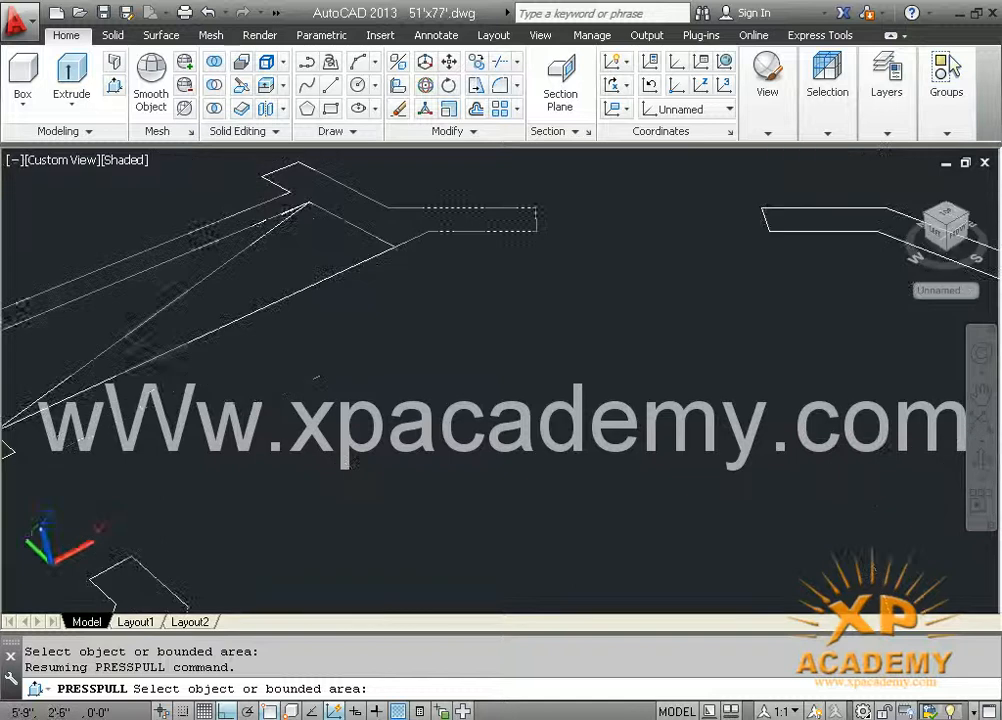
{"action": "scroll", "coordinate": [317, 378], "scroll_direction": "up", "scroll_amount": 3}
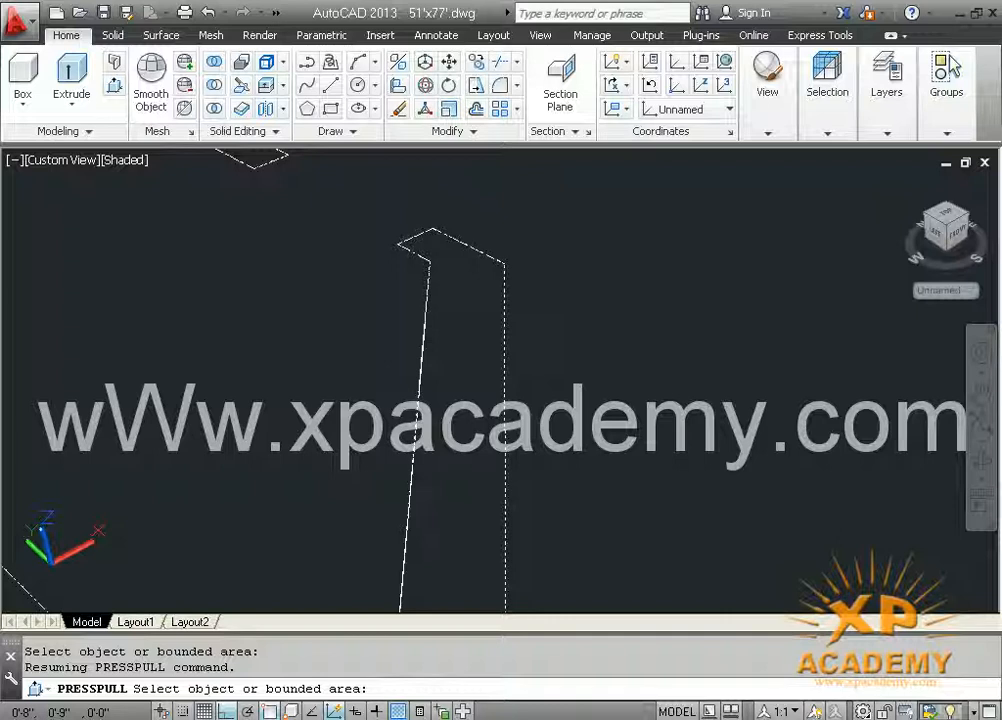
{"action": "key", "text": "Escape"}
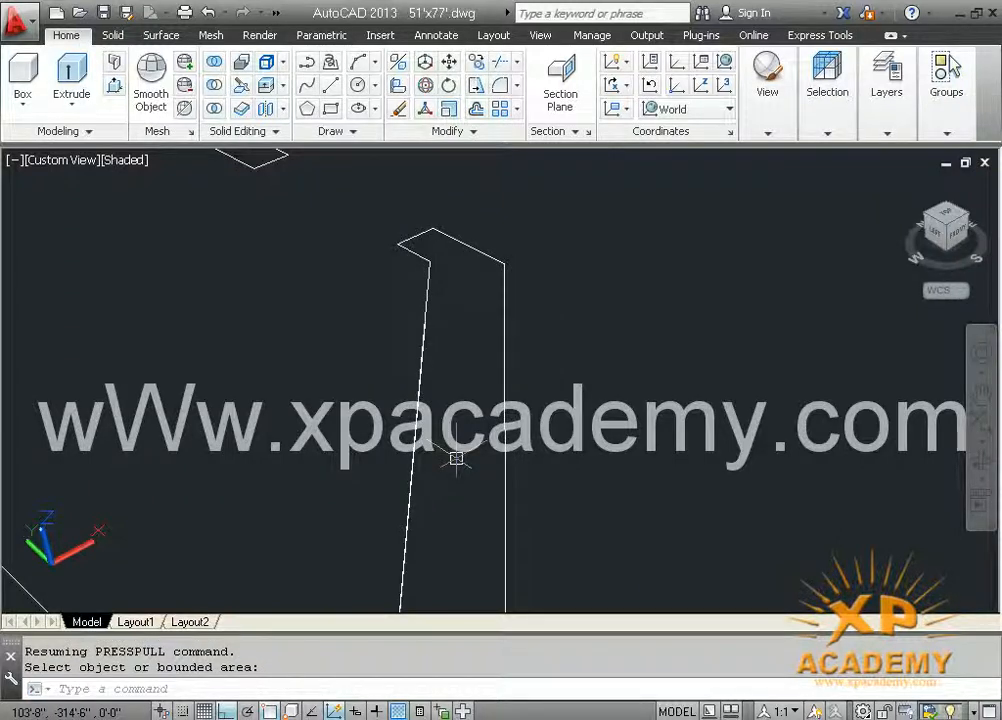
Presspull the connected wall outline along the house's west side to a height of 10'6 and save the drawing
{"action": "scroll", "coordinate": [480, 463], "scroll_direction": "down", "scroll_amount": 5}
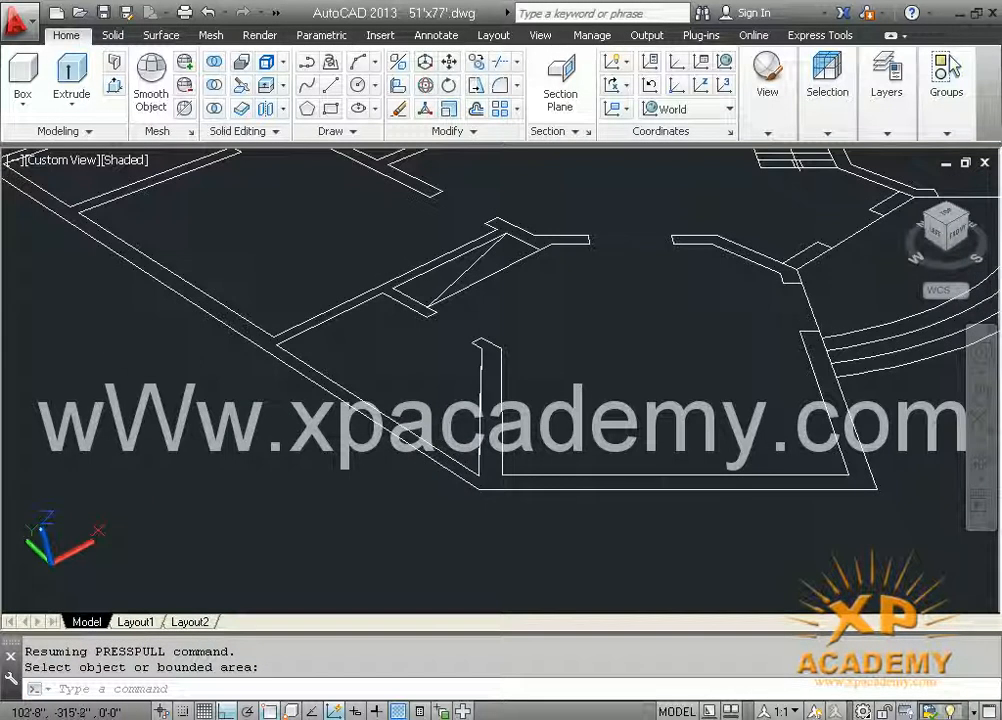
{"action": "scroll", "coordinate": [480, 463], "scroll_direction": "down", "scroll_amount": 3}
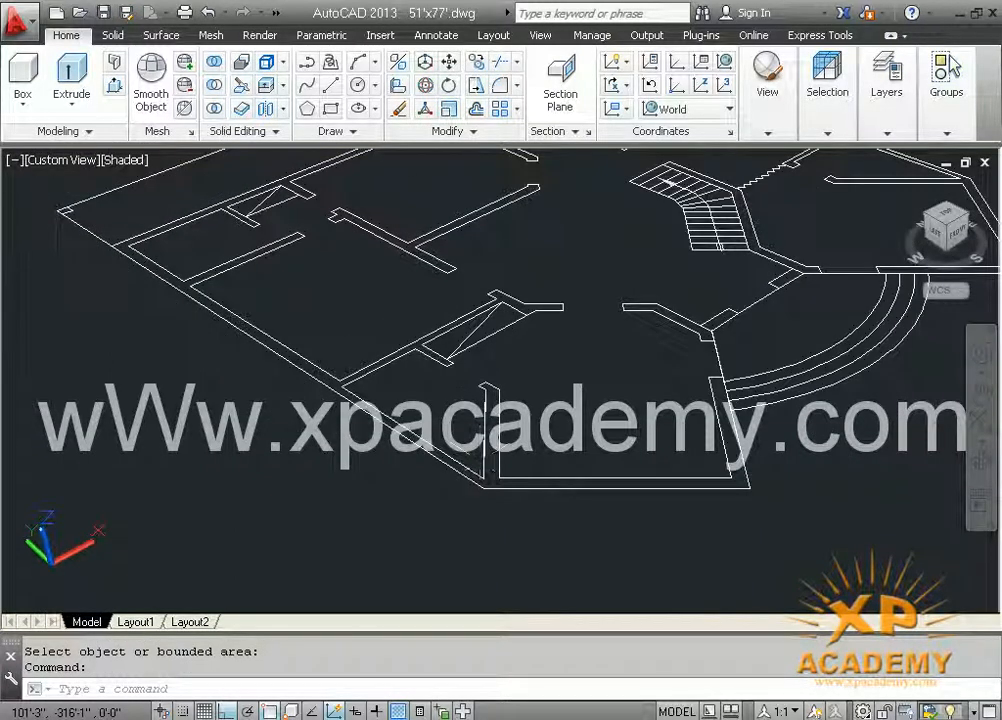
{"action": "middle_click_drag", "start_coordinate": [459, 503], "coordinate": [419, 533]}
{"action": "key", "text": "Escape"}
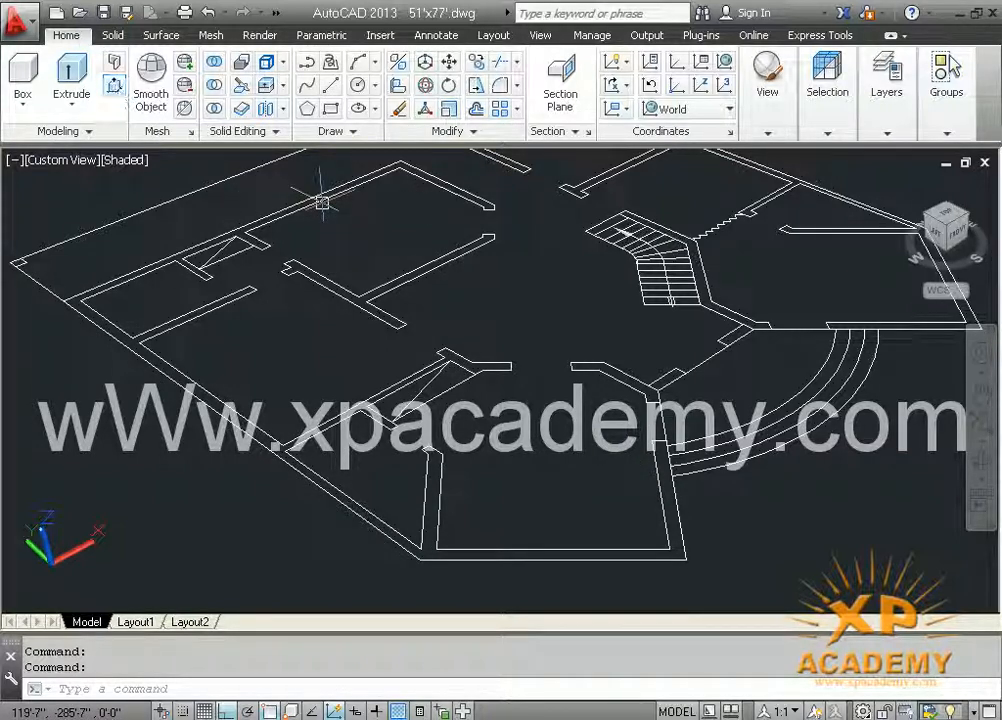
{"action": "key", "text": "ctrl+shift+e"}
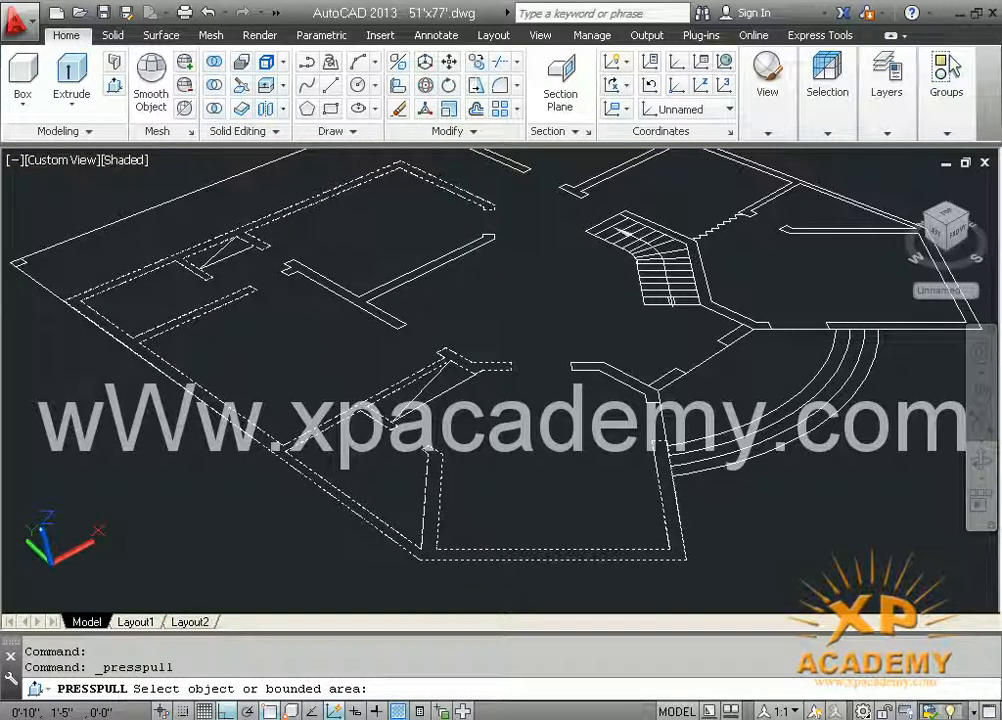
{"action": "left_click", "coordinate": [433, 517]}
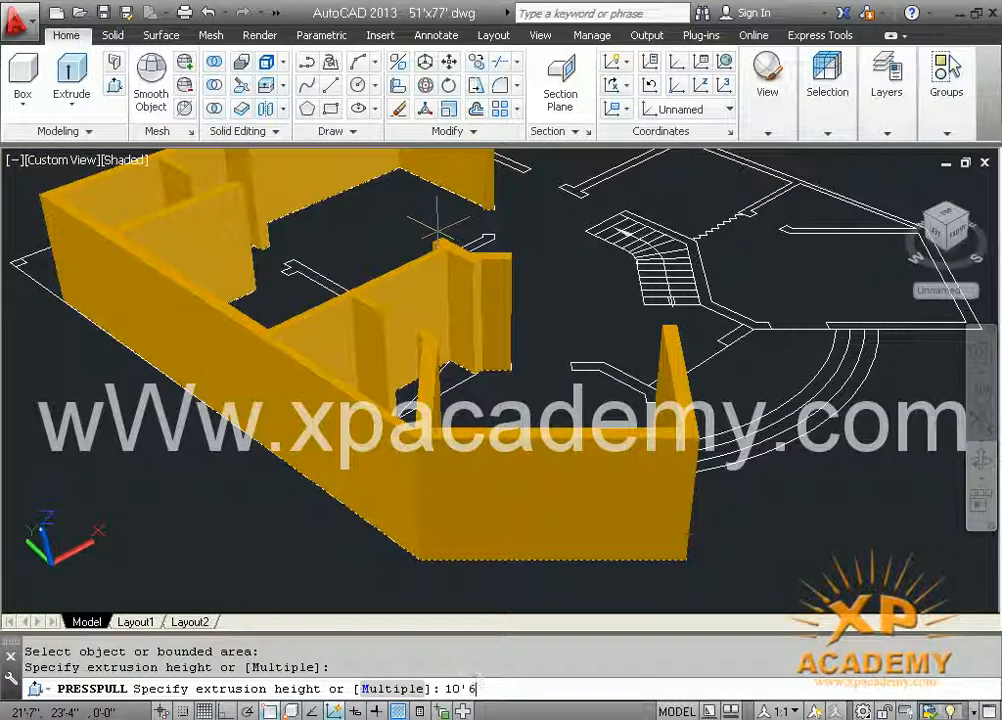
{"action": "type", "text": "10'6"}
{"action": "key", "text": "Return"}
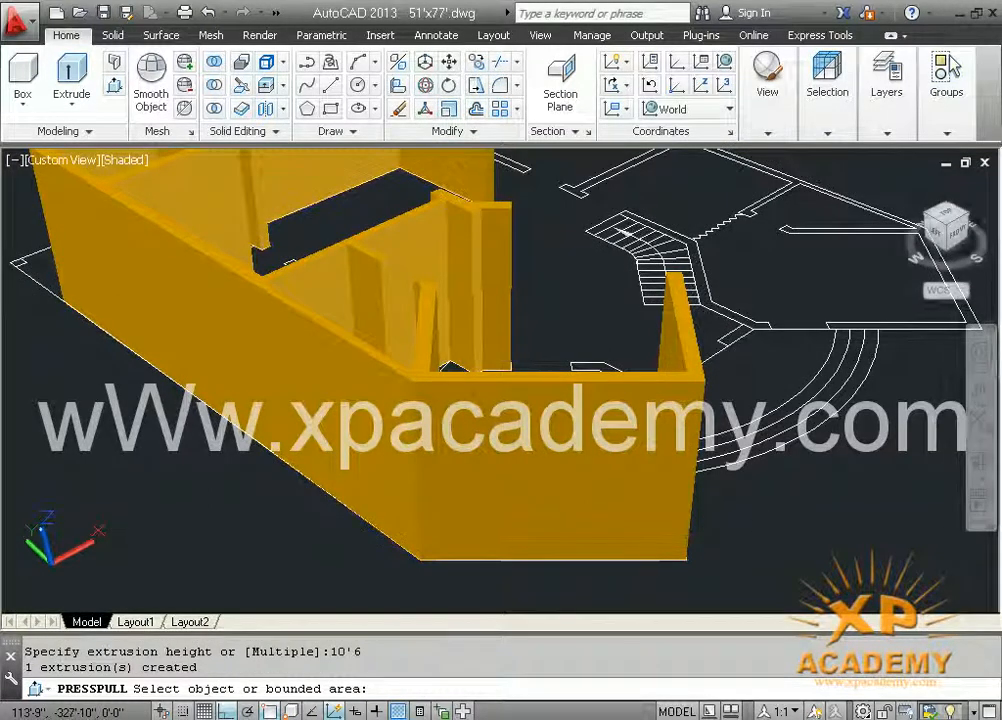
{"action": "key", "text": "ctrl+s"}
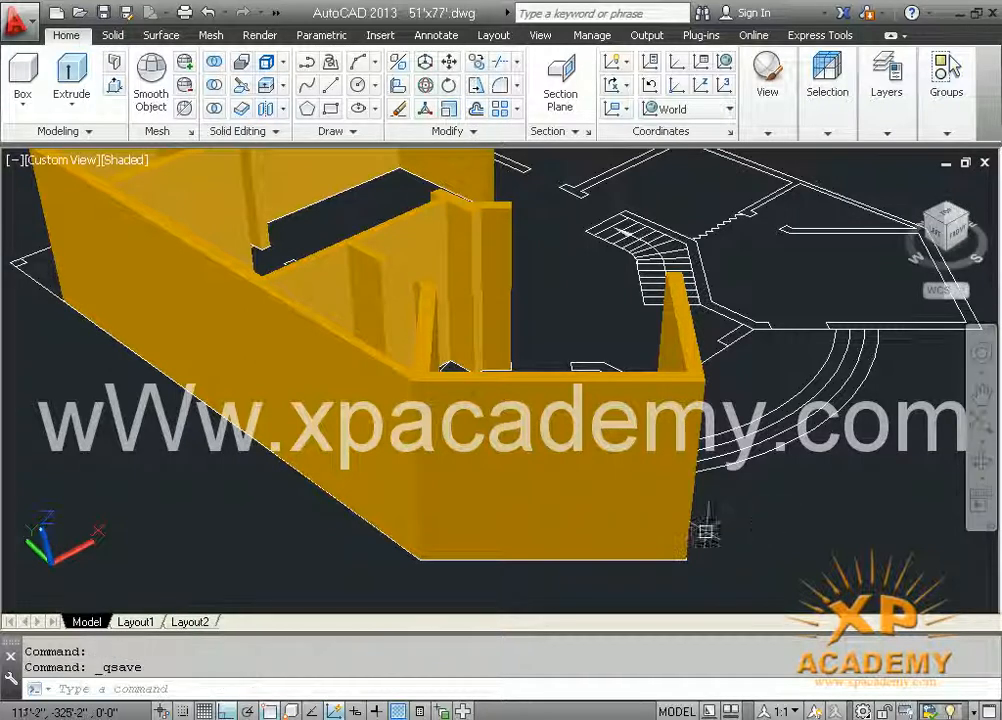
Presspull the freestanding T-shaped interior wall outline between the west rooms to a height of 10'6
{"action": "mouse_move", "coordinate": [704, 532]}
{"action": "middle_mouse_down", "text": "shift"}
{"action": "mouse_move", "coordinate": [696, 577]}
{"action": "mouse_move", "coordinate": [689, 541]}
{"action": "mouse_move", "coordinate": [425, 546]}
{"action": "mouse_move", "coordinate": [472, 560]}
{"action": "mouse_move", "coordinate": [490, 543]}
{"action": "middle_mouse_up", "text": "shift"}
{"action": "scroll", "coordinate": [557, 440], "scroll_direction": "down", "scroll_amount": 2}
{"action": "scroll", "coordinate": [504, 278], "scroll_direction": "up", "scroll_amount": 5}
{"action": "middle_click_drag", "start_coordinate": [502, 268], "coordinate": [467, 481]}
{"action": "scroll", "coordinate": [481, 374], "scroll_direction": "up", "scroll_amount": 2}
{"action": "middle_click_drag", "start_coordinate": [461, 382], "coordinate": [440, 387]}
{"action": "scroll", "coordinate": [501, 384], "scroll_direction": "up", "scroll_amount": 2}
{"action": "middle_click_drag", "start_coordinate": [488, 360], "coordinate": [470, 340]}
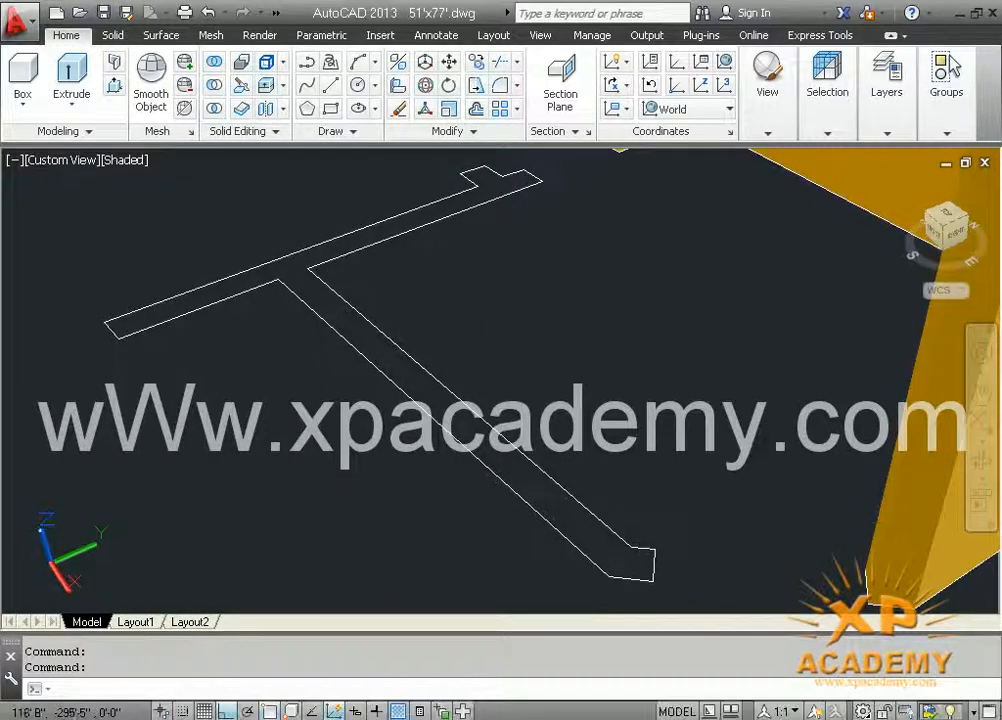
{"action": "left_click", "coordinate": [113, 87]}
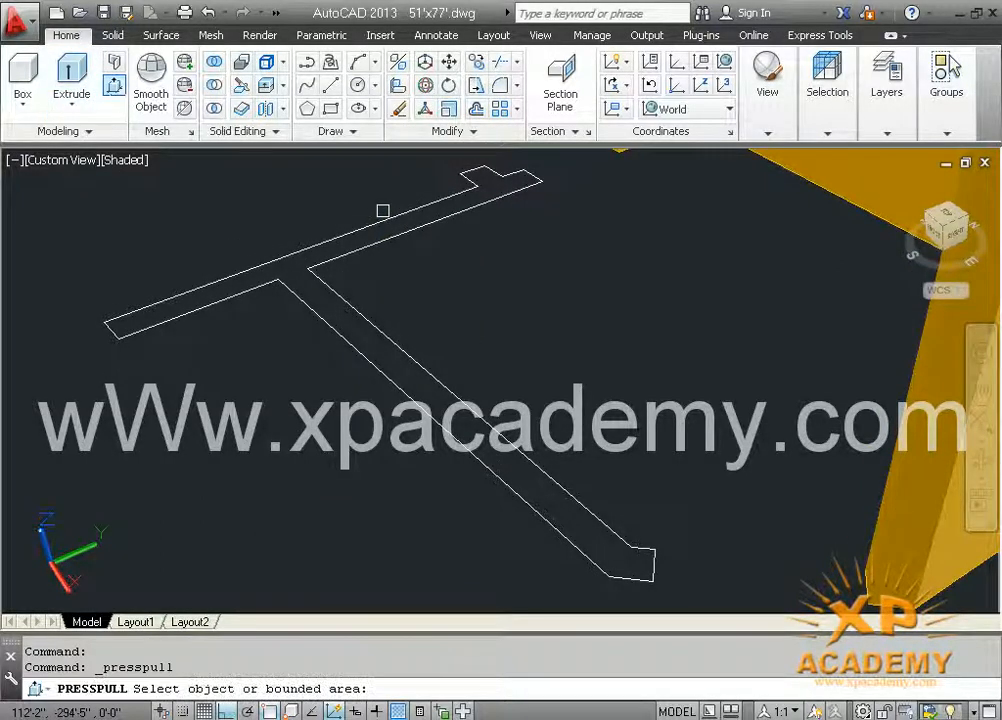
{"action": "left_click", "coordinate": [301, 280]}
{"action": "key", "text": "Return"}
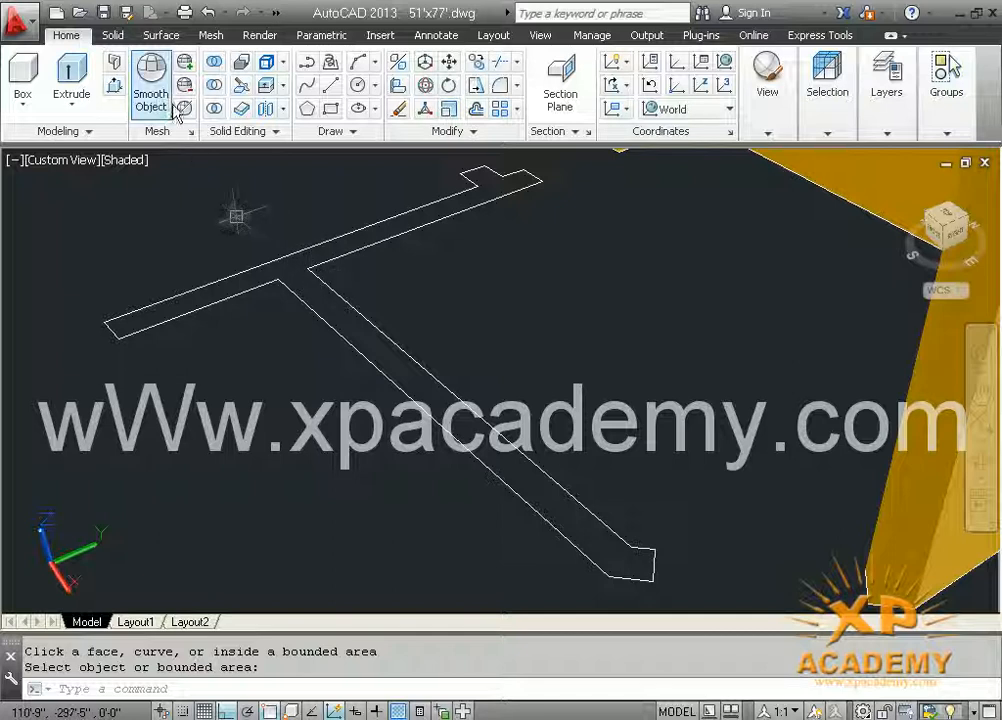
{"action": "key", "text": "Return"}
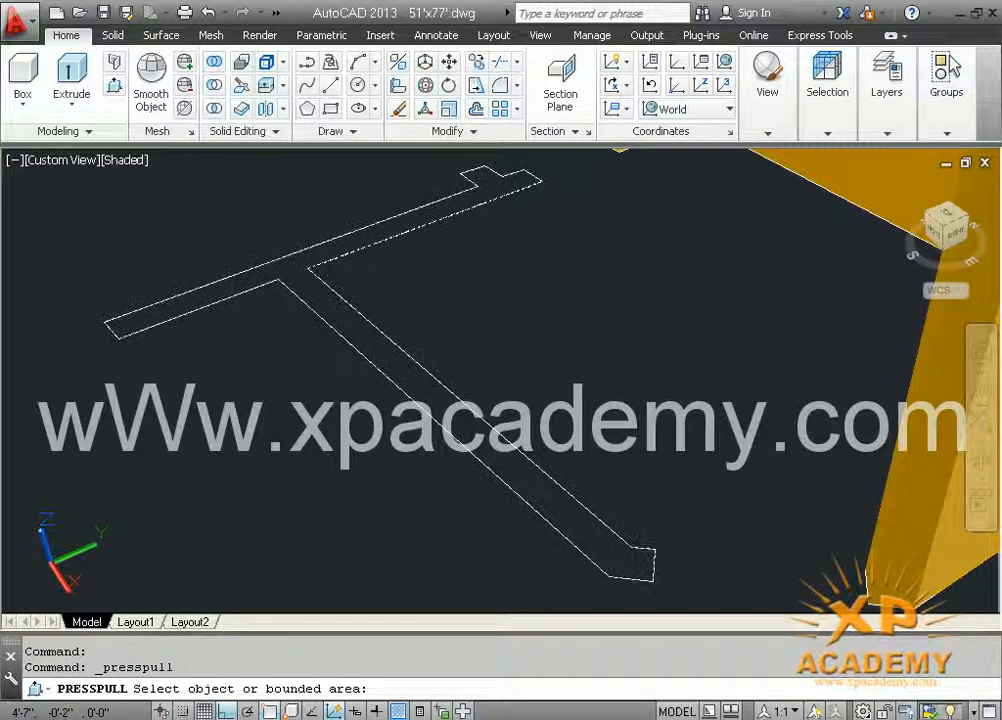
{"action": "left_click", "coordinate": [637, 540]}
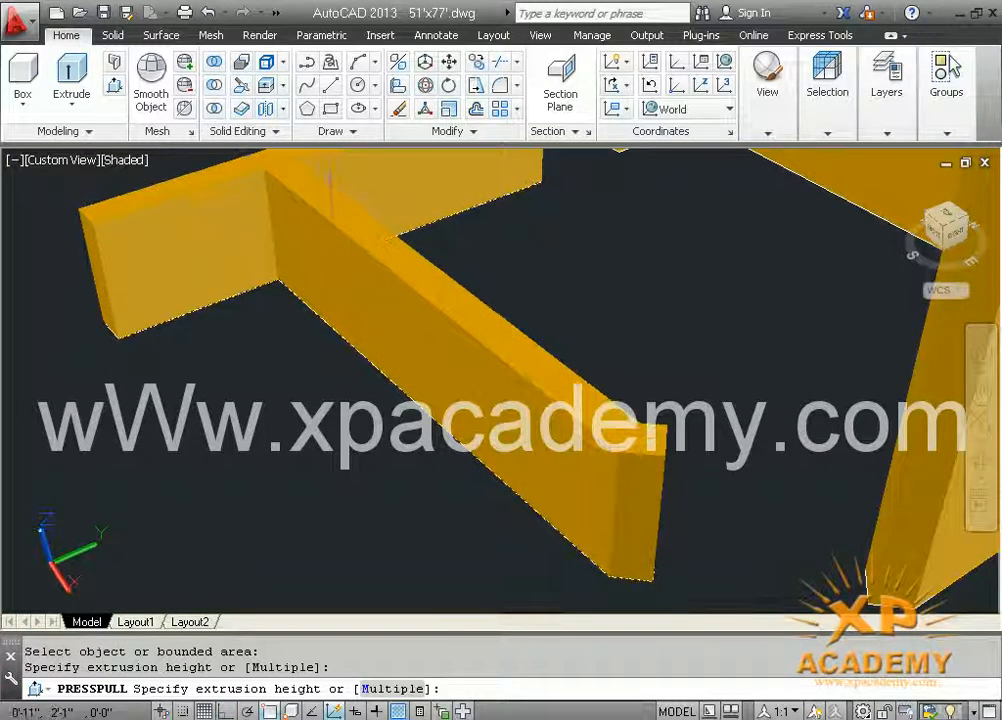
{"action": "type", "text": "10'6"}
{"action": "key", "text": "Return"}
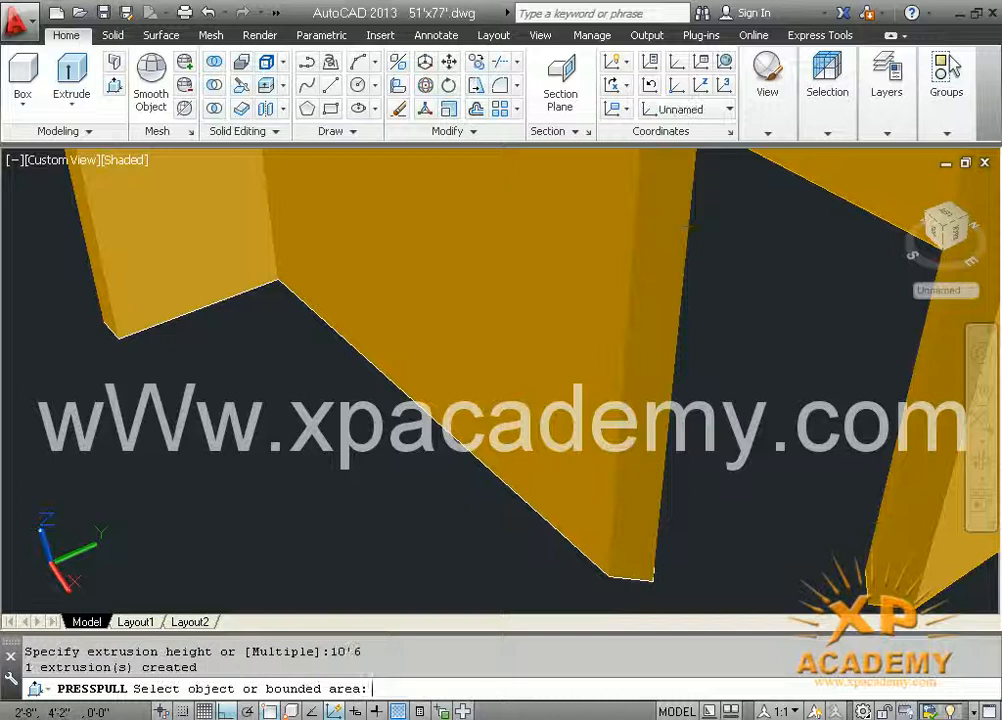
{"action": "scroll", "coordinate": [367, 357], "scroll_direction": "down", "scroll_amount": 4}
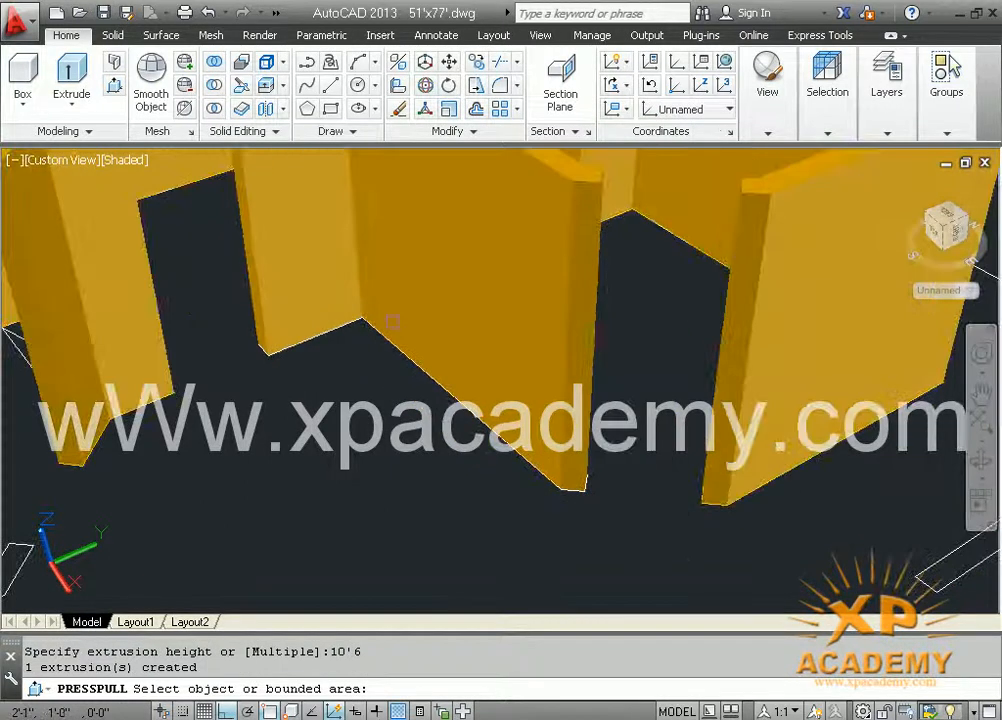
{"action": "middle_click_drag", "start_coordinate": [367, 357], "coordinate": [363, 320]}
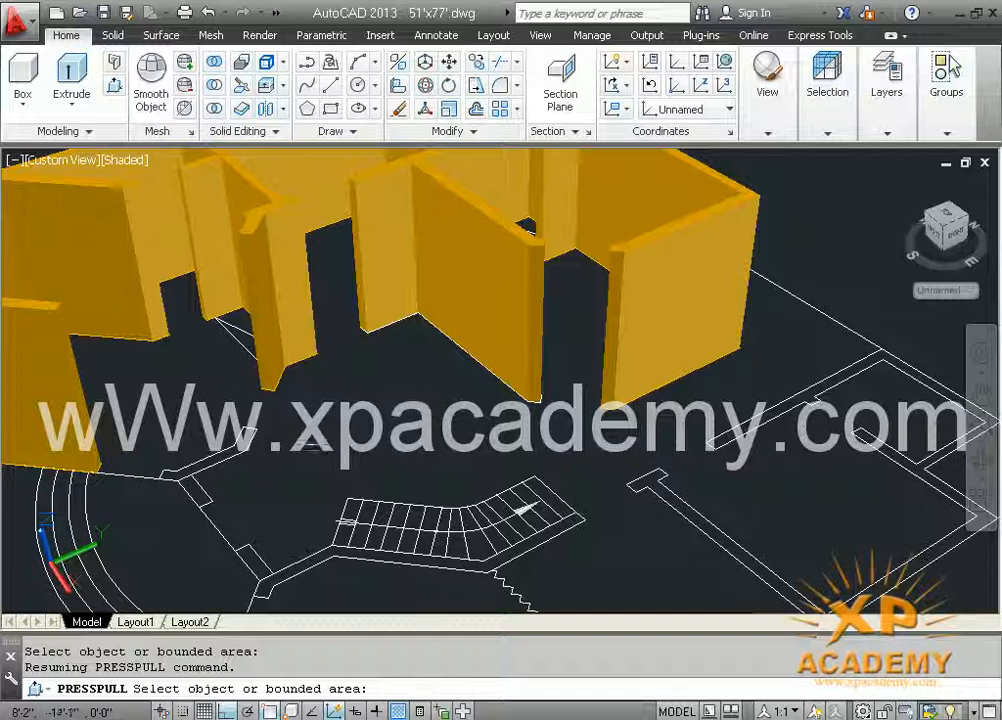
{"action": "key", "text": "Return"}
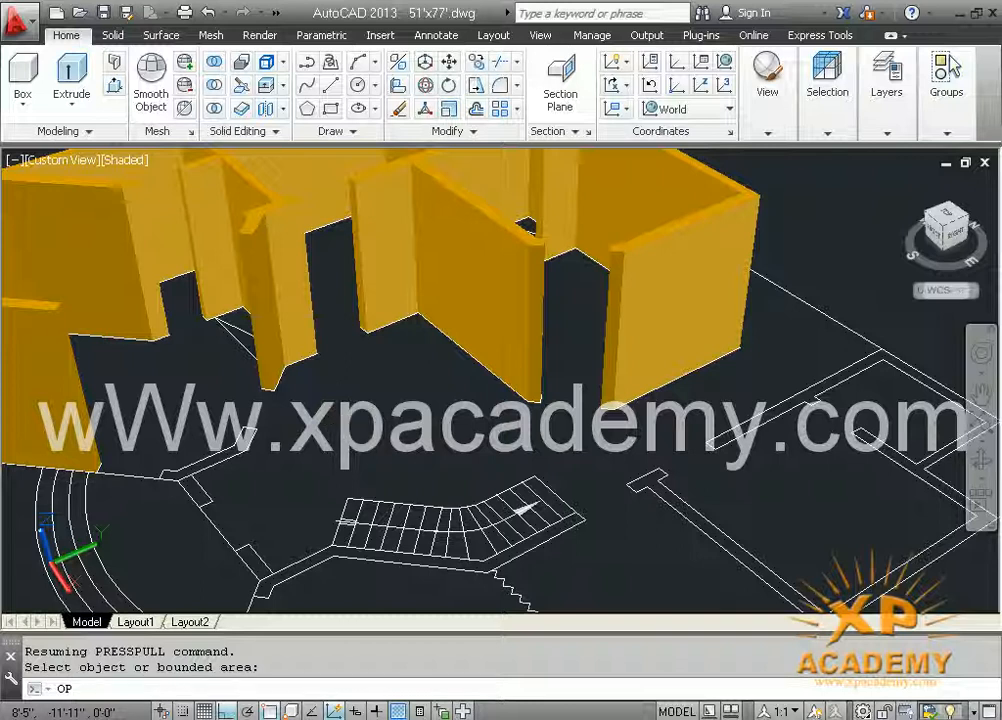
Review the Options categories, especially 3D Modeling and the Selection settings such as pickbox size, and cancel without changing anything
{"action": "key", "text": "Return"}
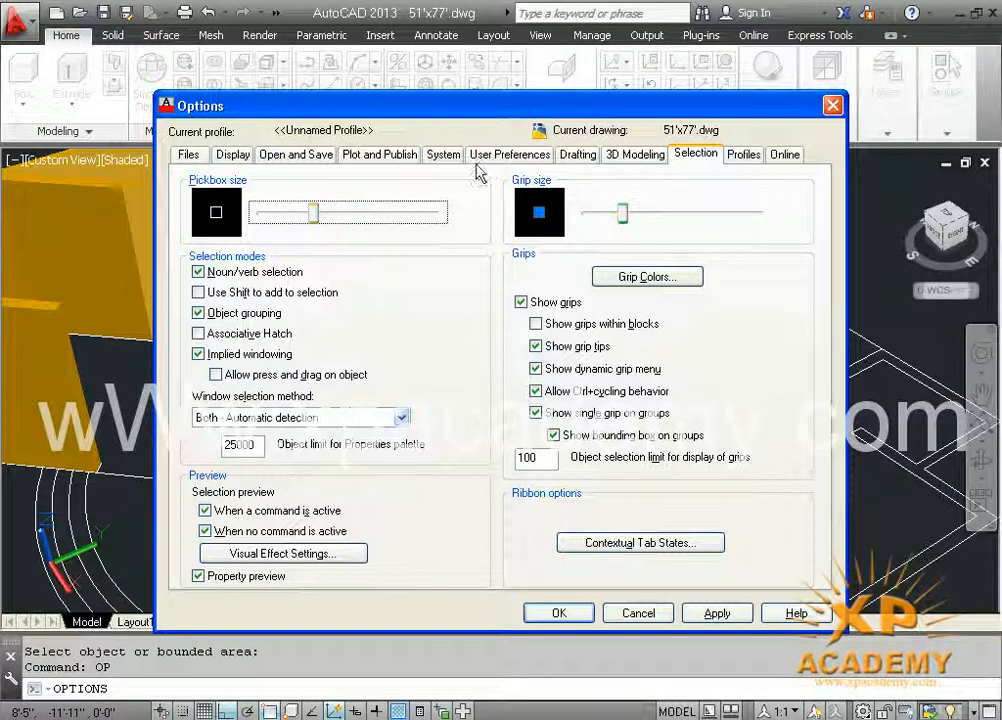
{"action": "left_click", "coordinate": [188, 154]}
{"action": "left_click", "coordinate": [231, 156]}
{"action": "left_click", "coordinate": [286, 156]}
{"action": "left_click", "coordinate": [379, 154]}
{"action": "left_click", "coordinate": [509, 154]}
{"action": "left_click", "coordinate": [577, 154]}
{"action": "left_click", "coordinate": [635, 154]}
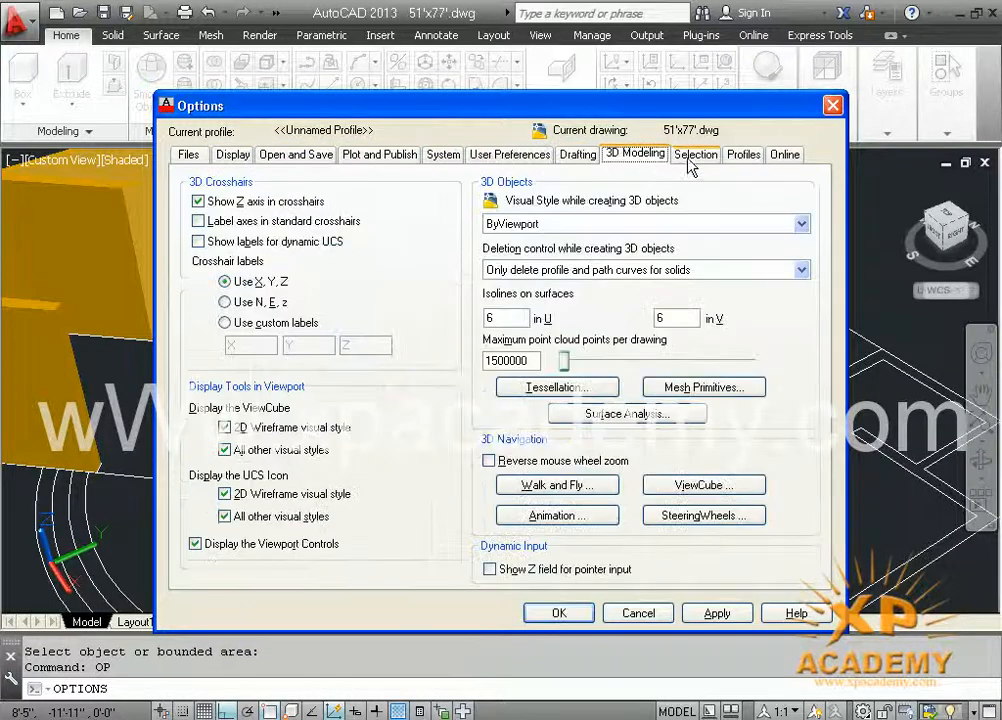
{"action": "left_click", "coordinate": [694, 155]}
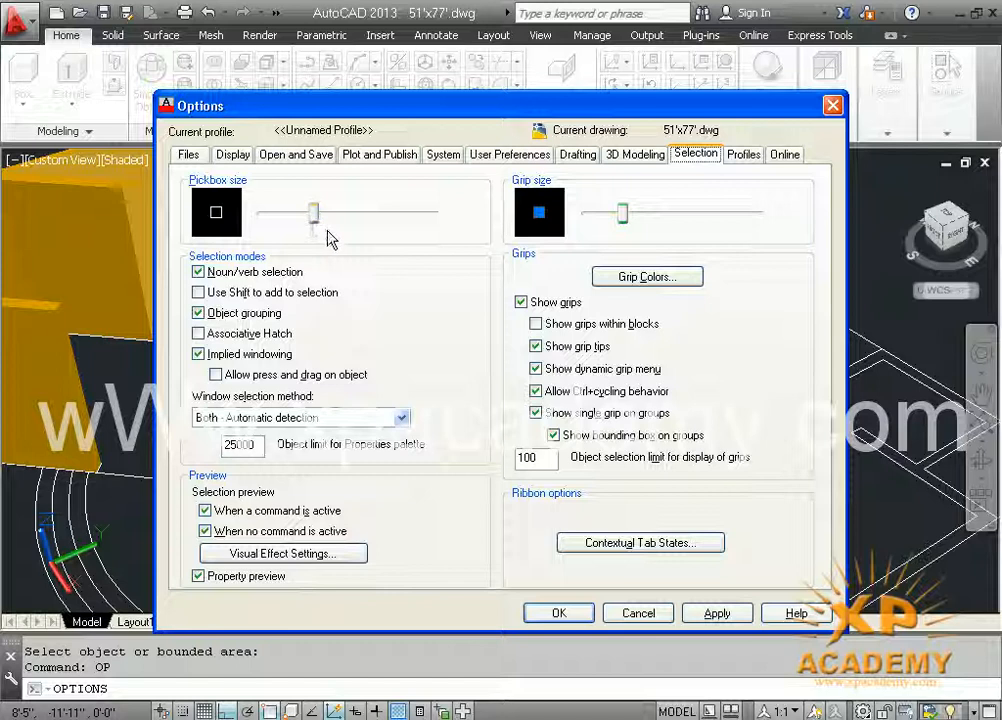
{"action": "left_click_drag", "start_coordinate": [348, 109], "coordinate": [445, 95]}
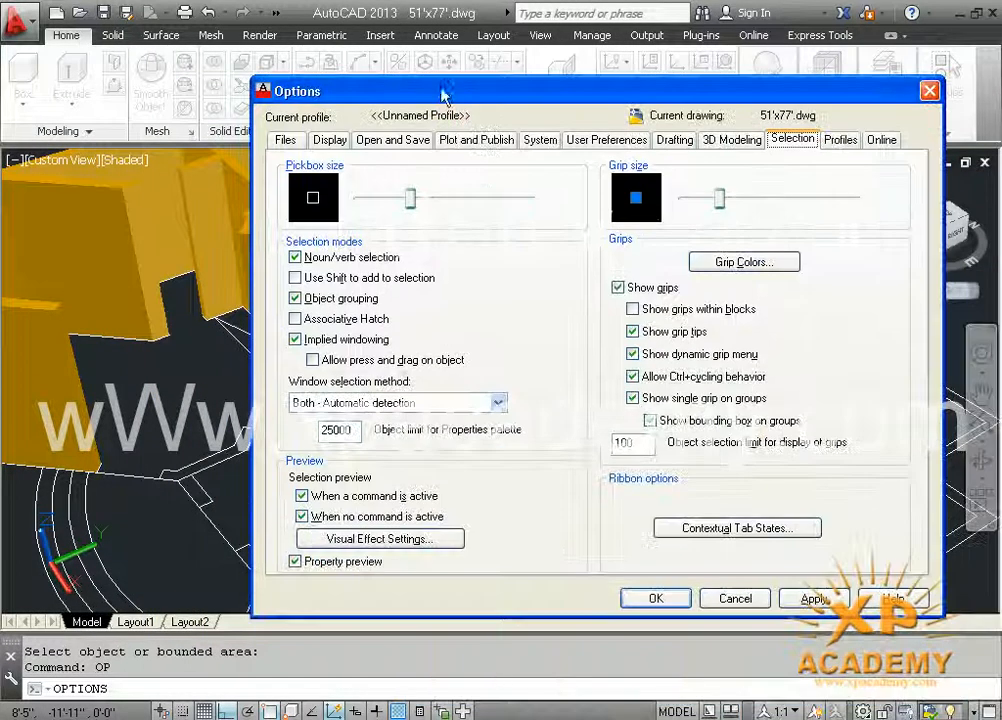
{"action": "left_click", "coordinate": [752, 601]}
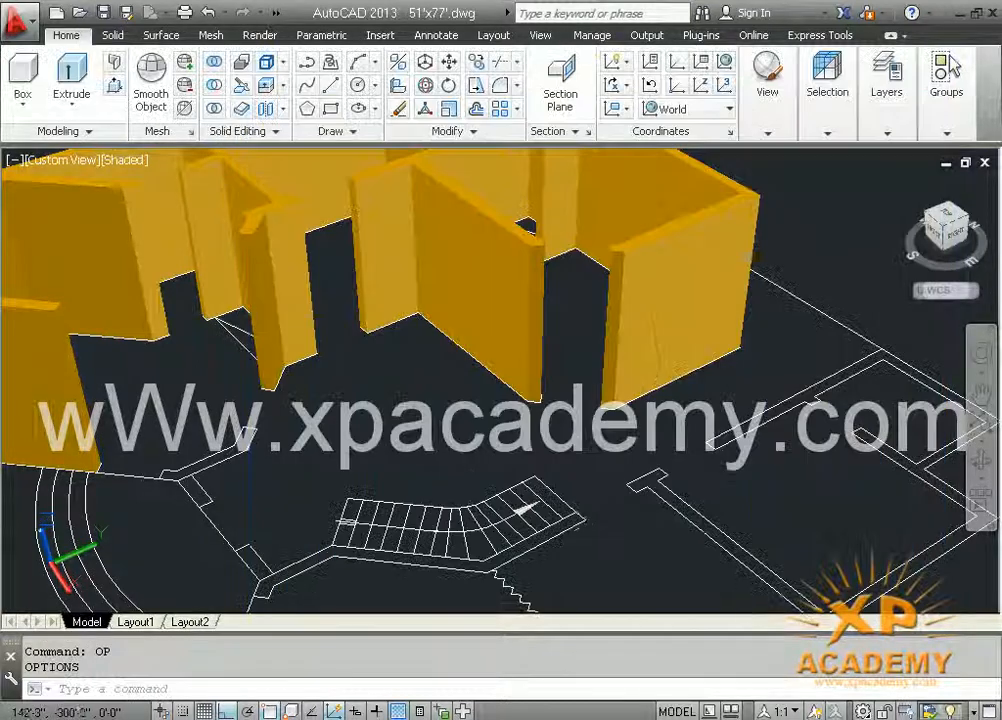
Presspull the connected wall outline along the house's east side to a height of 10'6 and save the drawing
{"action": "mouse_move", "coordinate": [707, 583]}
{"action": "middle_mouse_down"}
{"action": "mouse_move", "coordinate": [427, 483]}
{"action": "mouse_move", "coordinate": [506, 369]}
{"action": "mouse_move", "coordinate": [535, 345]}
{"action": "mouse_move", "coordinate": [521, 369]}
{"action": "mouse_move", "coordinate": [529, 417]}
{"action": "middle_mouse_up"}
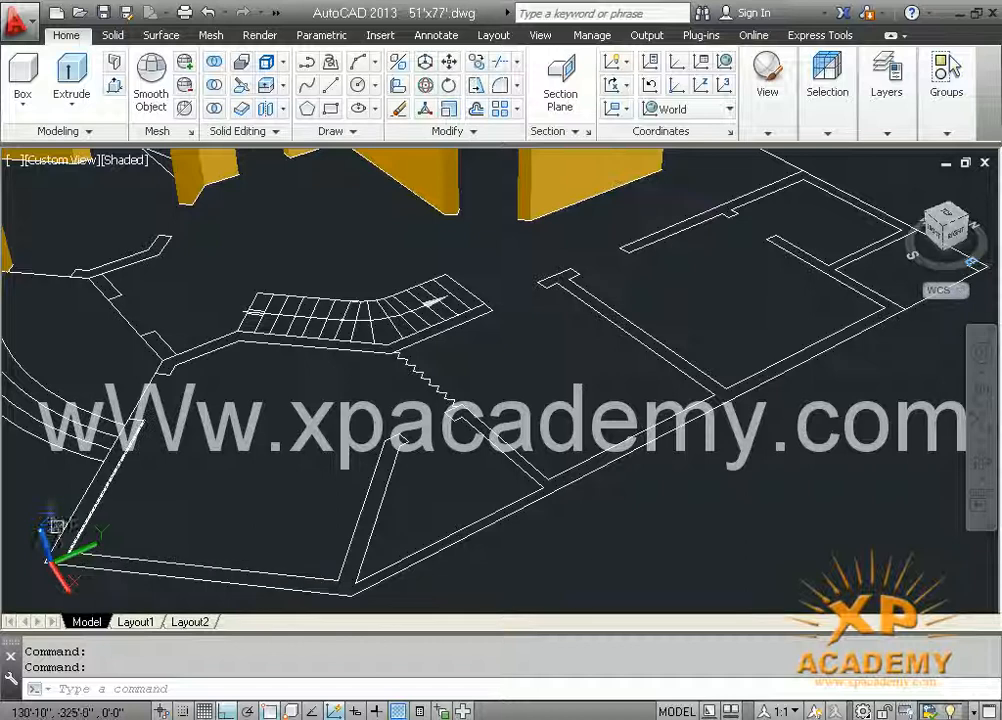
{"action": "left_click", "coordinate": [113, 89]}
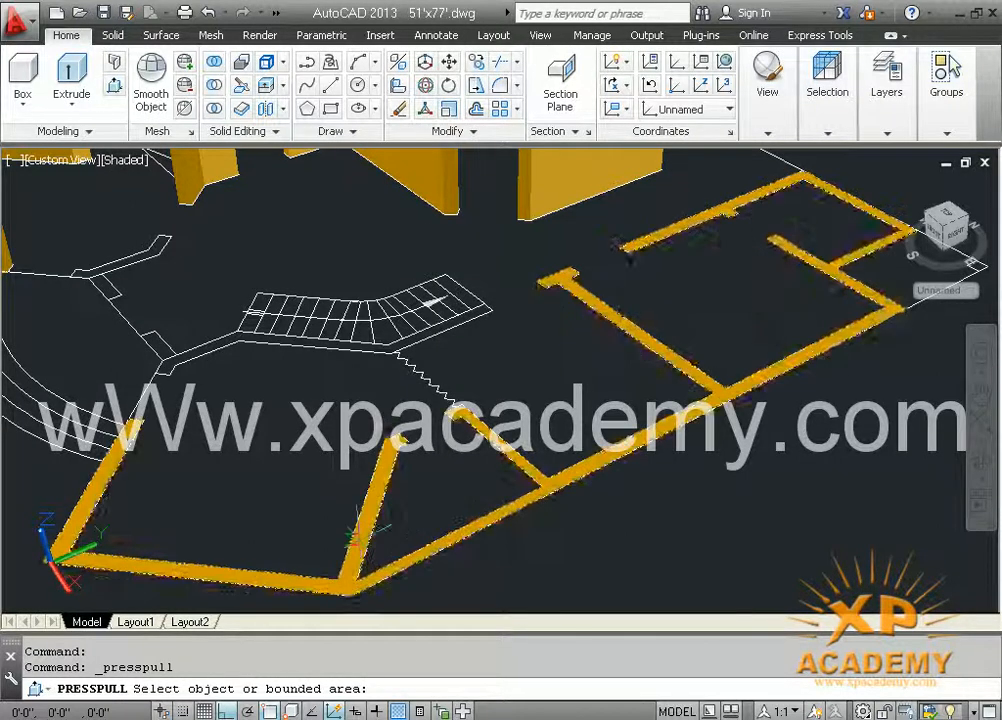
{"action": "left_click", "coordinate": [358, 535]}
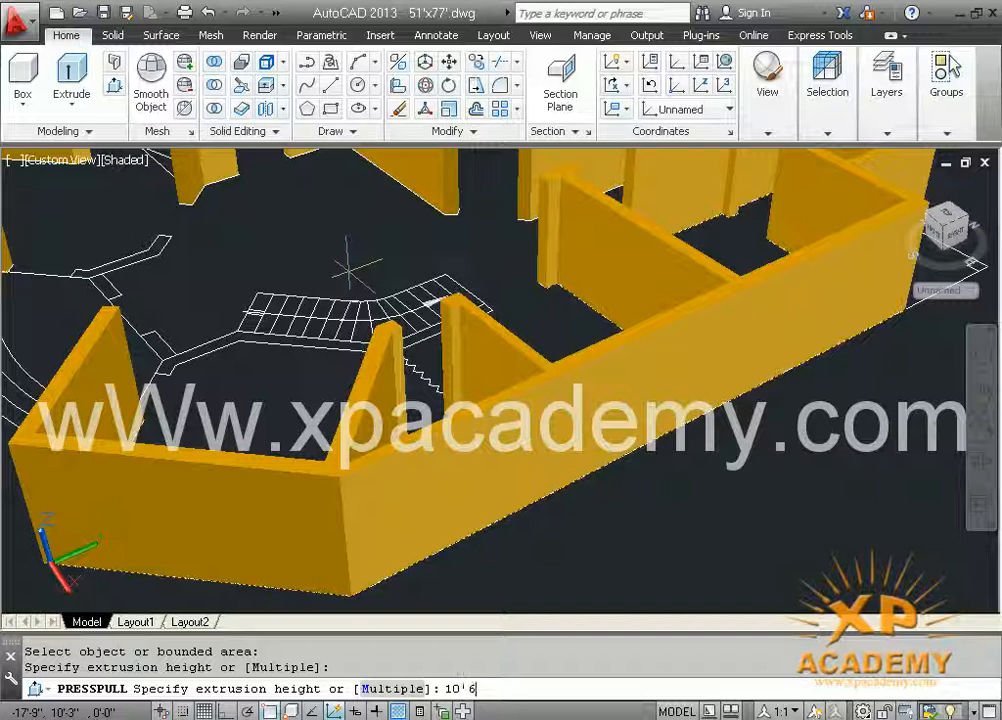
{"action": "key", "text": "Return"}
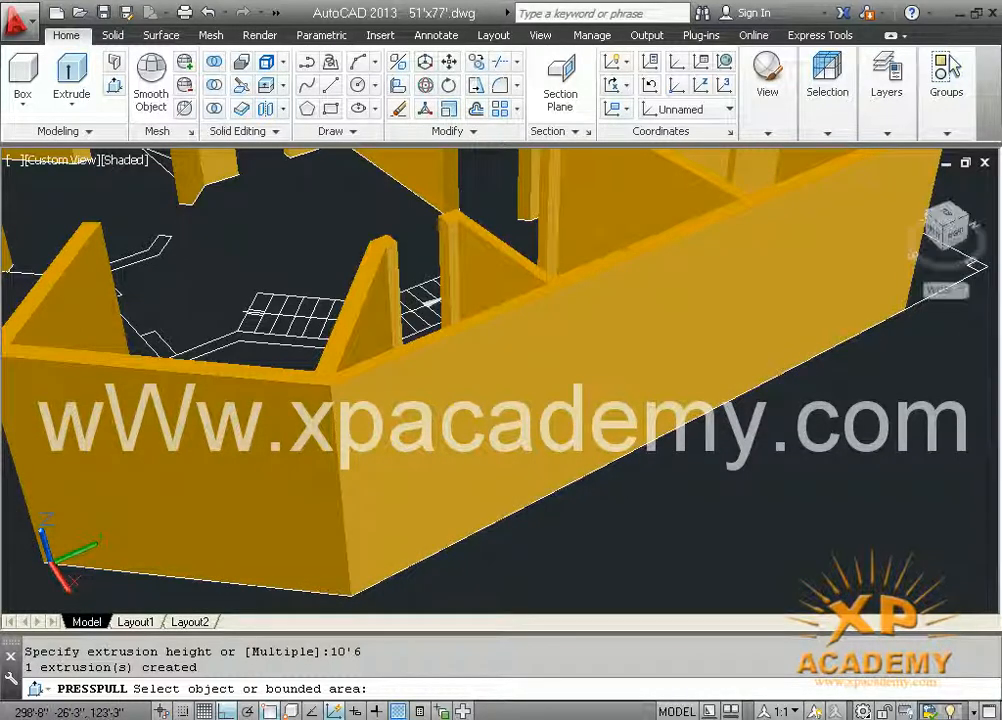
{"action": "key", "text": "Escape"}
{"action": "key", "text": "ctrl+s"}
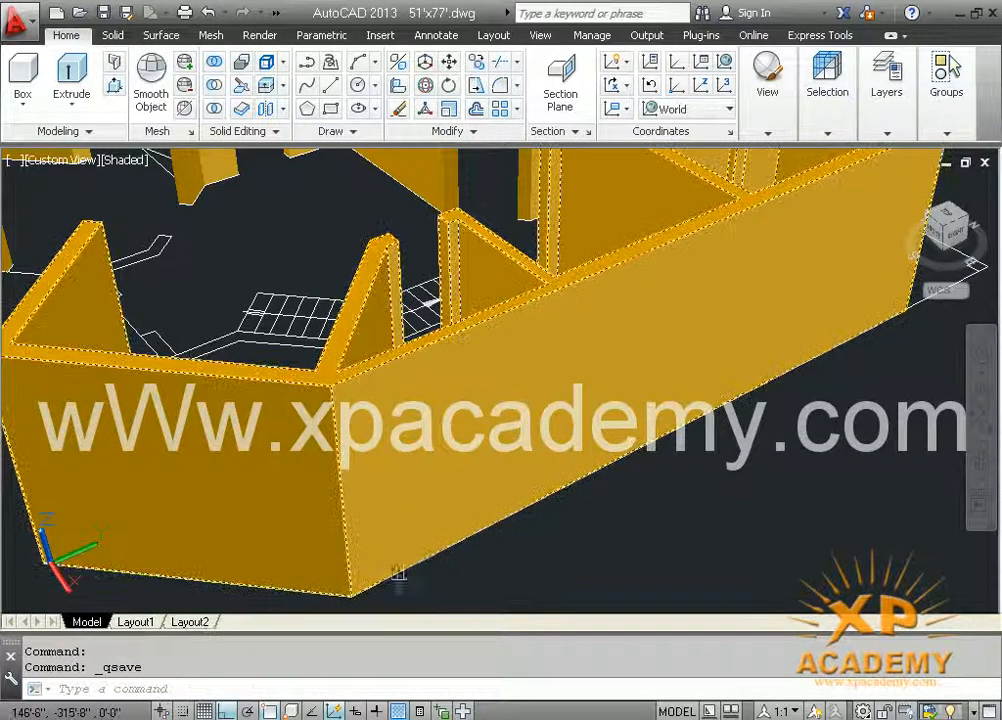
Presspull the short angled wall outline on the west side of the front entrance up to wall height
{"action": "middle_click_drag", "start_coordinate": [365, 567], "coordinate": [472, 567]}
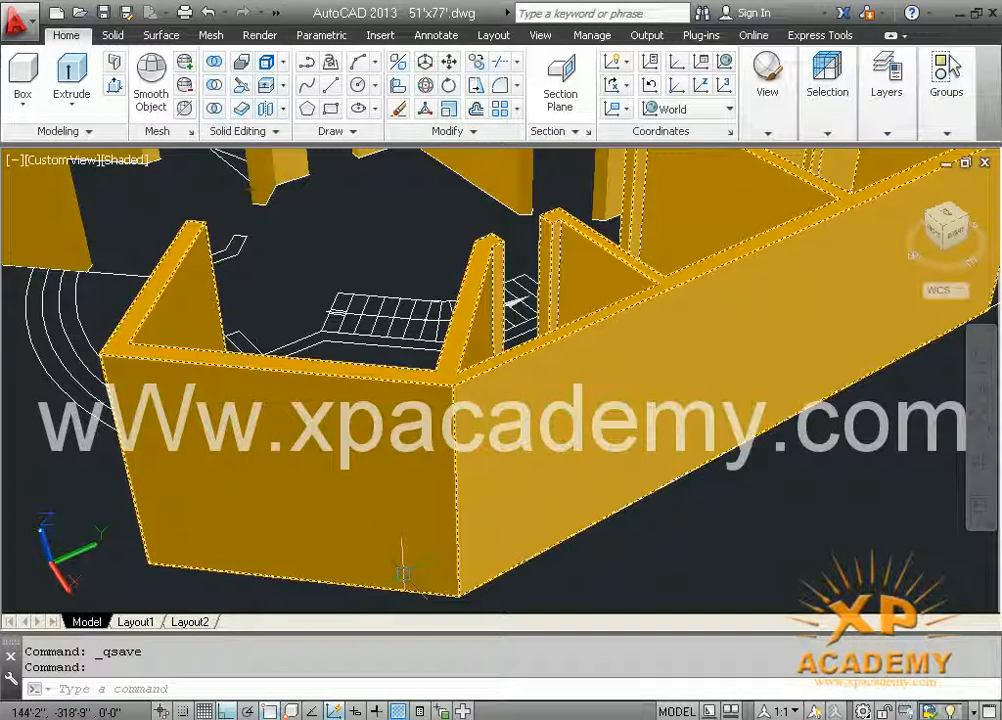
{"action": "mouse_move", "coordinate": [380, 583]}
{"action": "middle_mouse_down", "text": "shift"}
{"action": "mouse_move", "coordinate": [501, 584]}
{"action": "mouse_move", "coordinate": [454, 588]}
{"action": "mouse_move", "coordinate": [501, 588]}
{"action": "mouse_move", "coordinate": [498, 599]}
{"action": "middle_mouse_up", "text": "shift"}
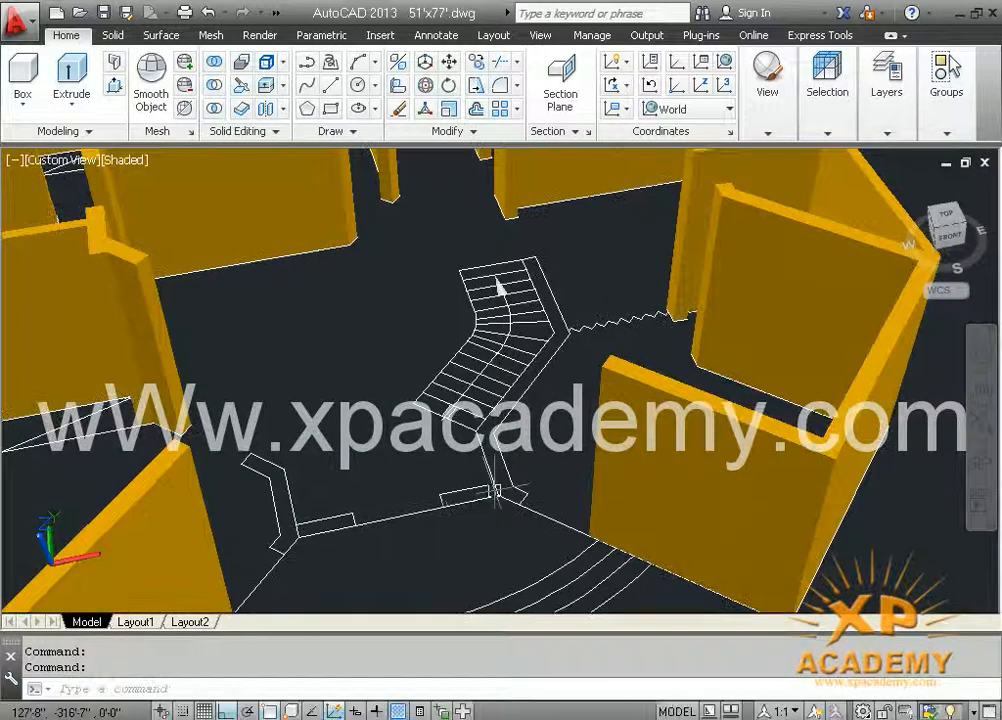
{"action": "scroll", "coordinate": [499, 465], "scroll_direction": "up", "scroll_amount": 2}
{"action": "mouse_move", "coordinate": [500, 466]}
{"action": "middle_mouse_down"}
{"action": "mouse_move", "coordinate": [537, 400]}
{"action": "mouse_move", "coordinate": [528, 417]}
{"action": "middle_mouse_up"}
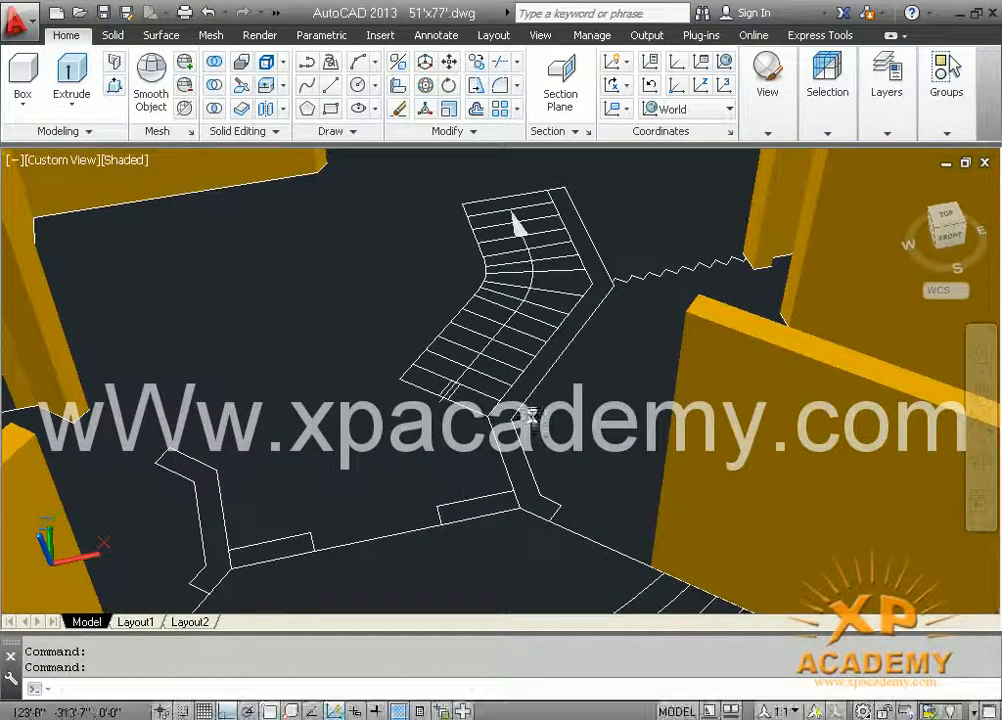
{"action": "left_click", "coordinate": [114, 84]}
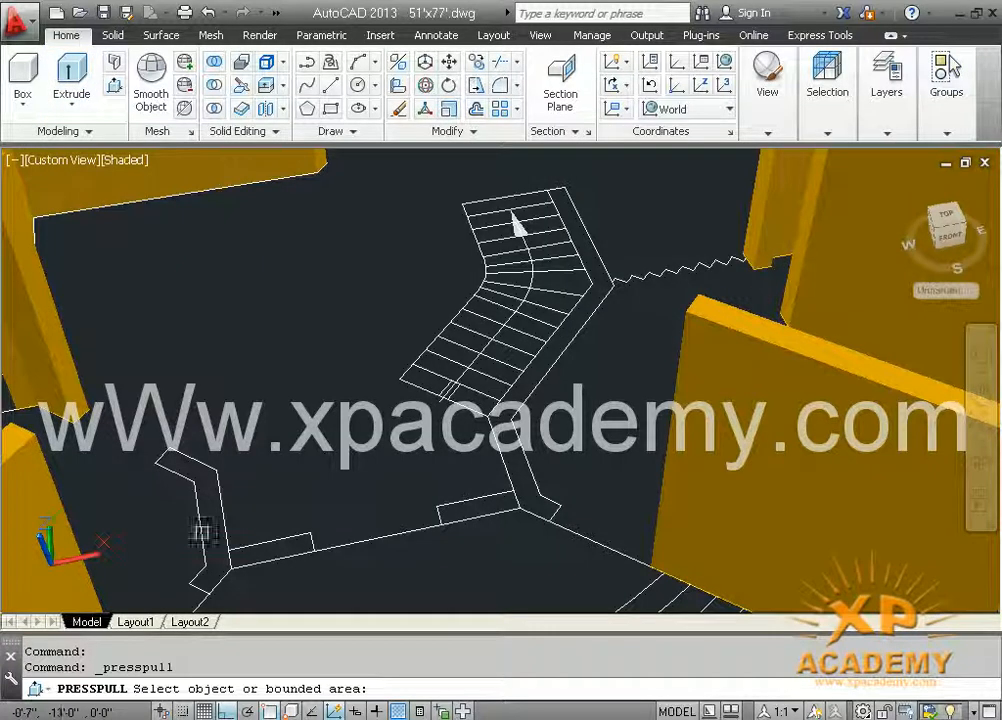
{"action": "left_click", "coordinate": [200, 510]}
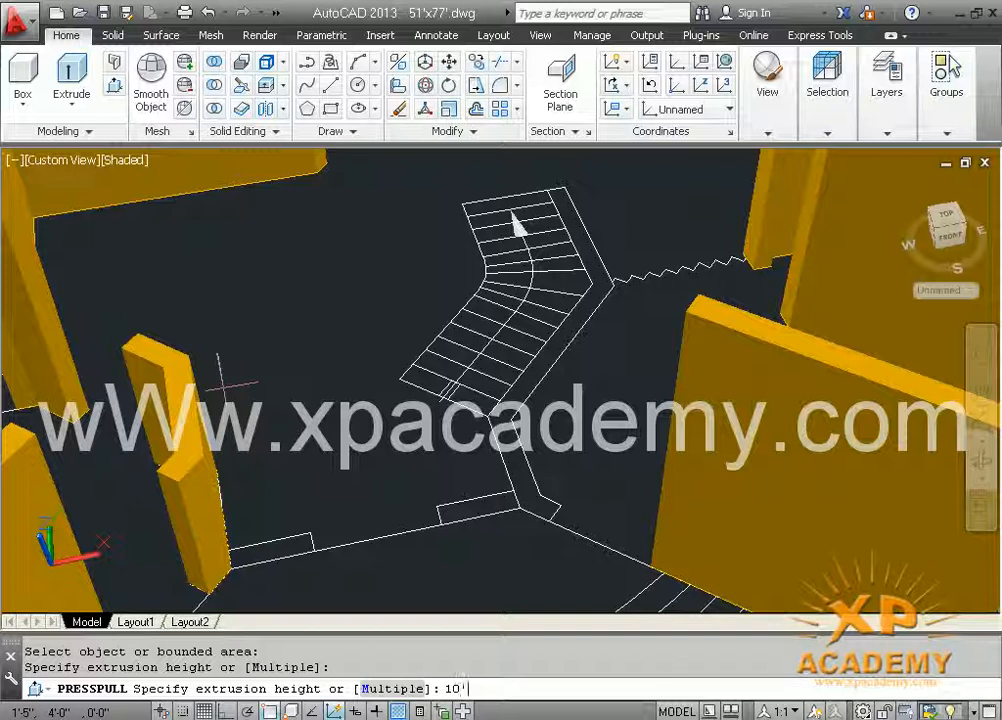
{"action": "key", "text": "Return"}
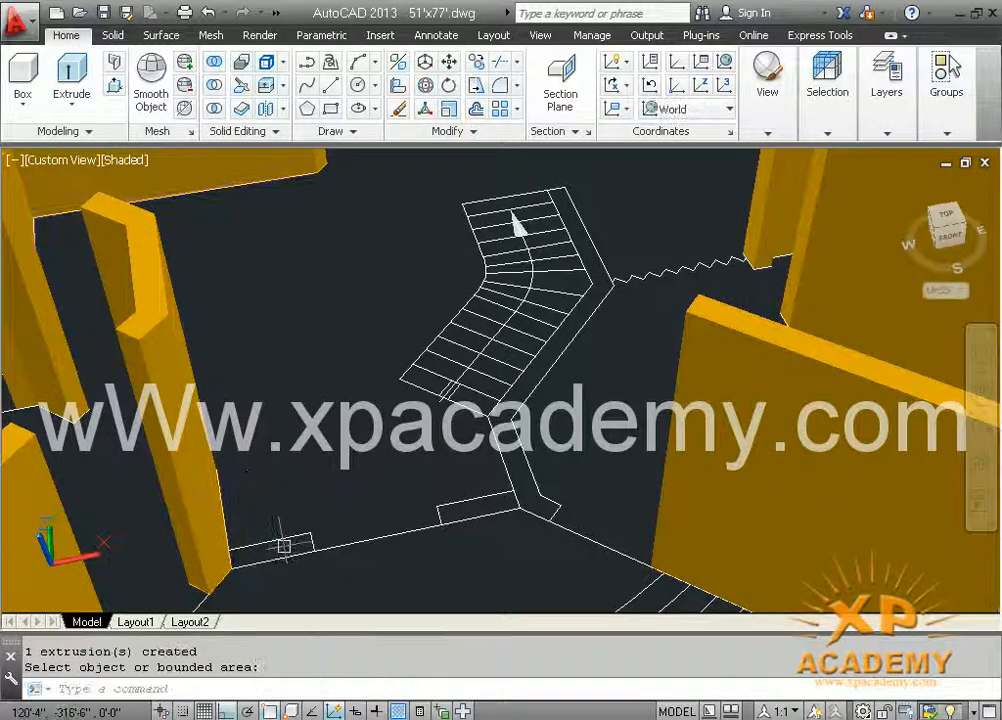
Presspull the small rectangular wall outline on the west side of the front entrance opening to a height of 10'6
{"action": "key", "text": "Return"}
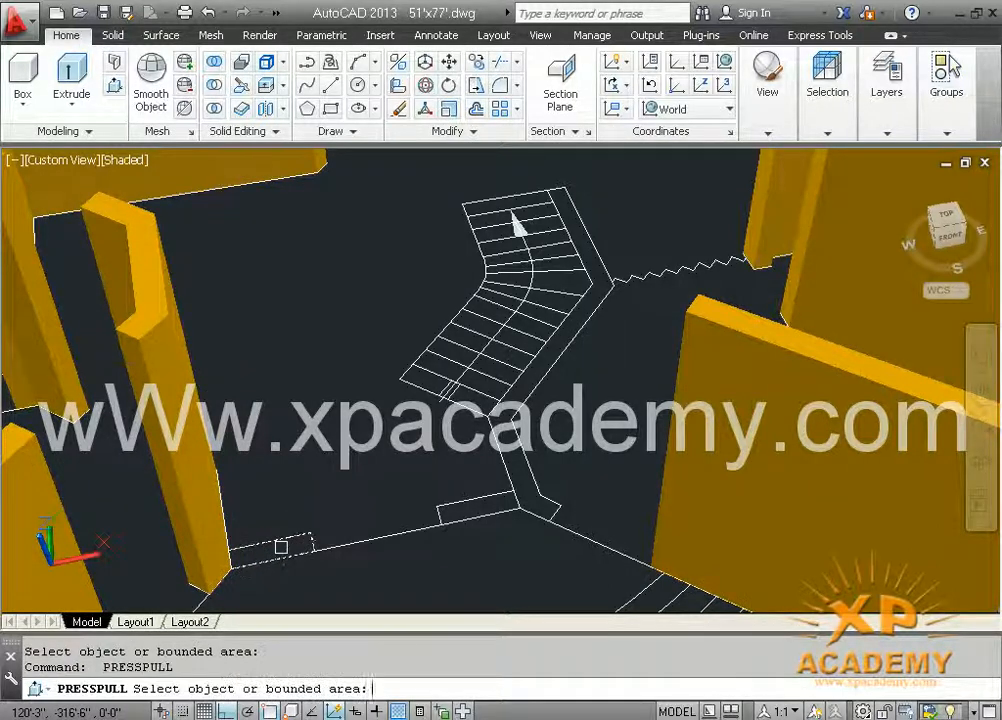
{"action": "left_click", "coordinate": [248, 552]}
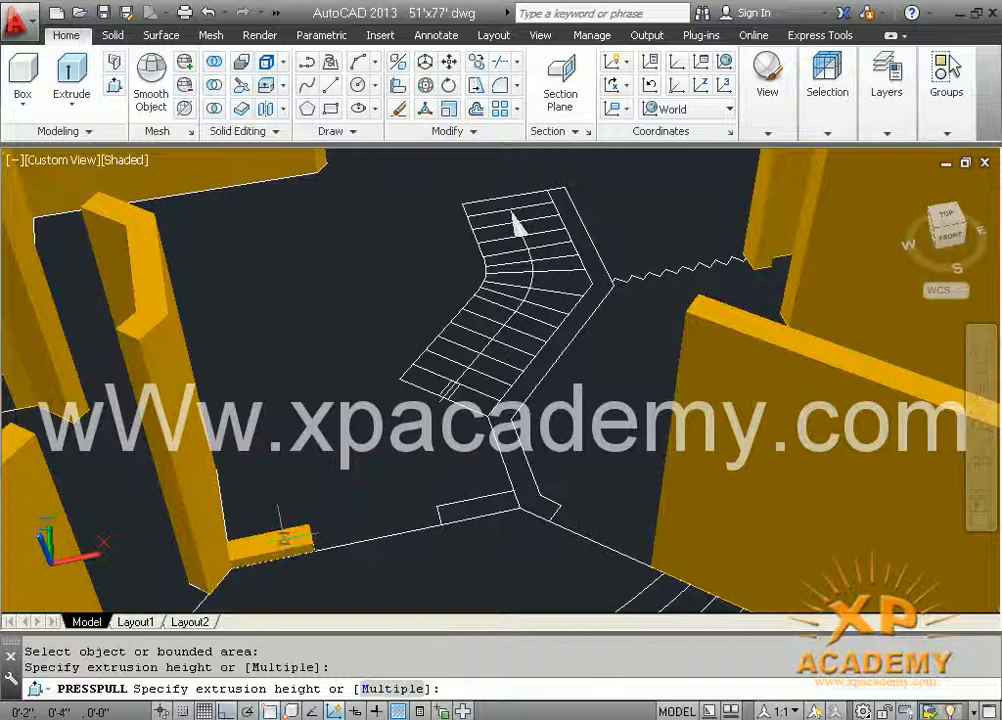
{"action": "type", "text": "10"}
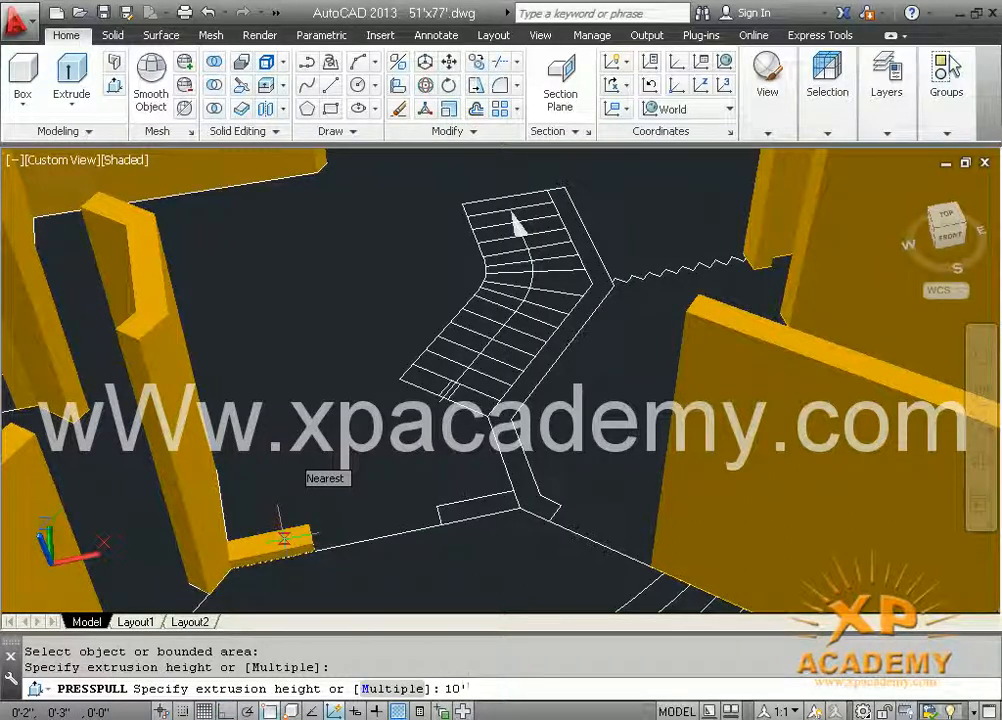
{"action": "type", "text": "'6"}
{"action": "key", "text": "Return"}
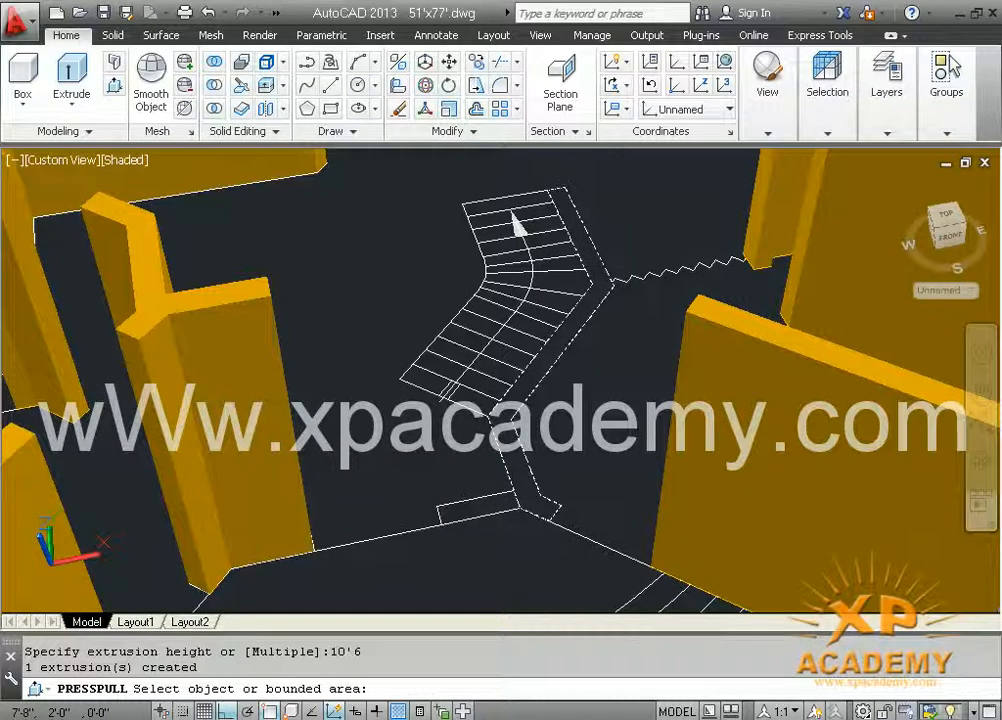
Presspull the bent wall outline running alongside the staircase to a height of 10'6
{"action": "left_click", "coordinate": [507, 420]}
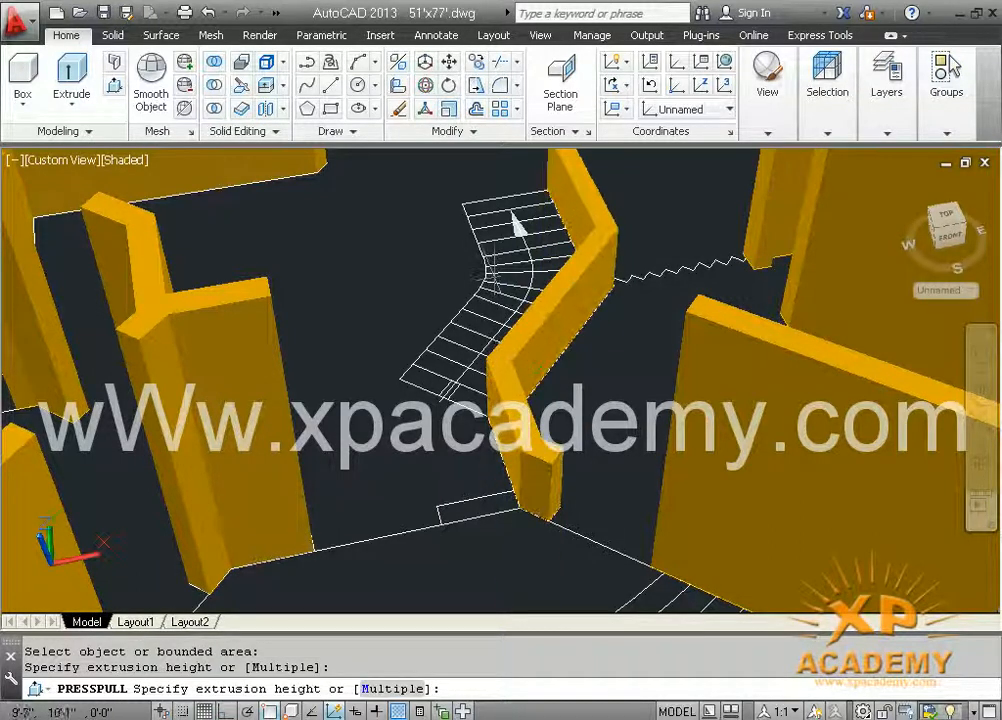
{"action": "type", "text": "10'6"}
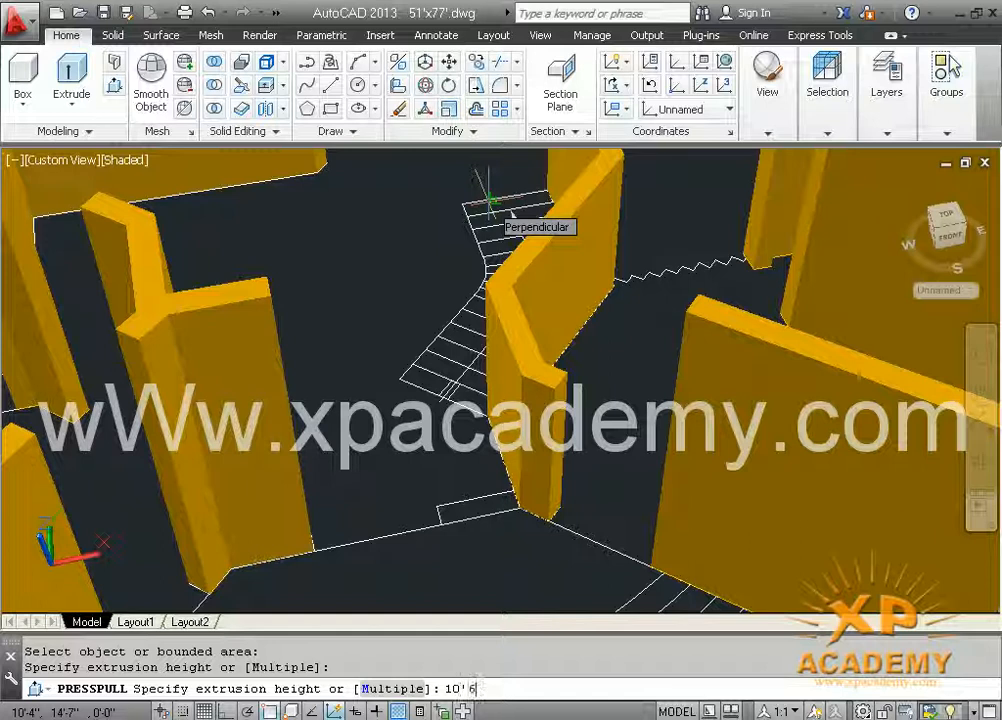
{"action": "key", "text": "Return"}
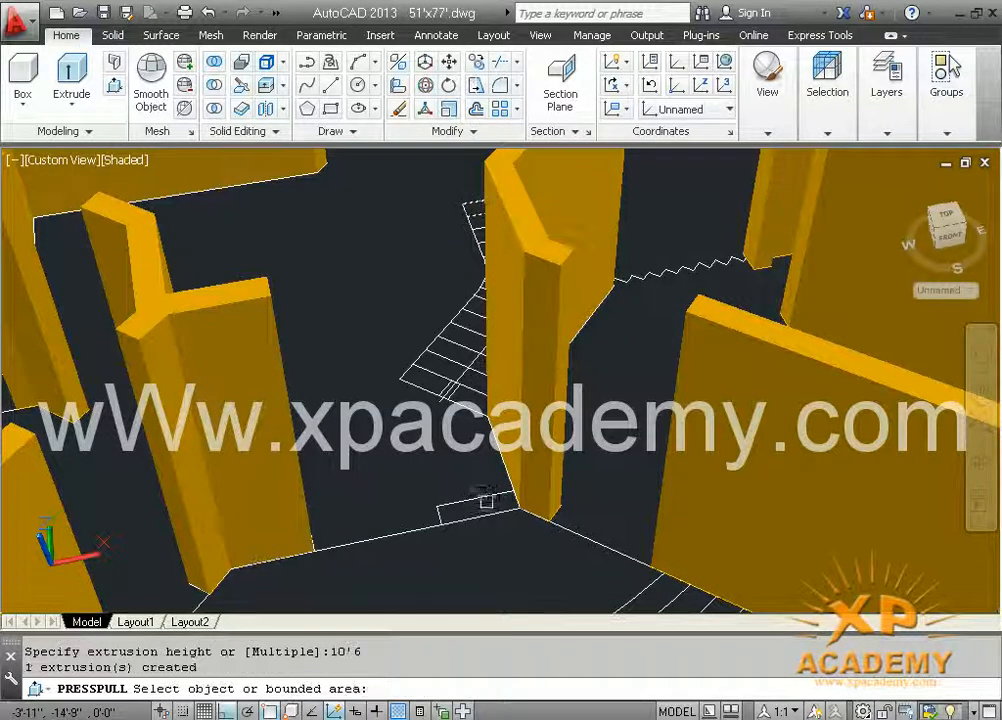
Presspull the small rectangular wall outline on the east side of the front entrance opening to 10'6 and save the drawing
{"action": "left_click", "coordinate": [478, 510]}
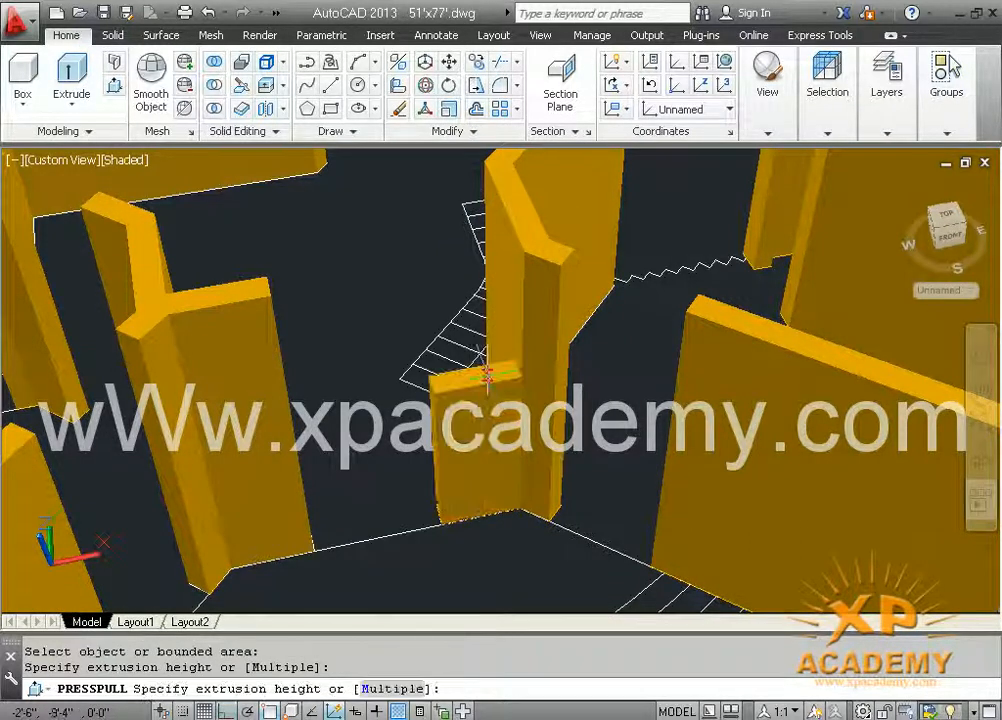
{"action": "type", "text": "10'"}
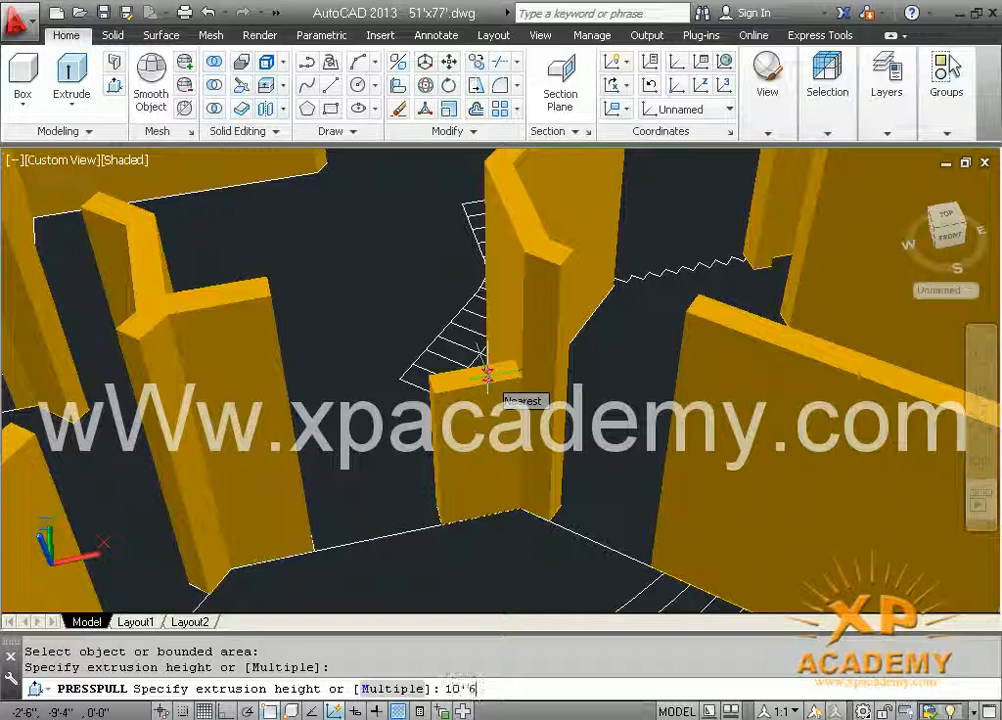
{"action": "type", "text": "6"}
{"action": "key", "text": "Return"}
{"action": "scroll", "coordinate": [488, 377], "scroll_direction": "down", "scroll_amount": 3}
{"action": "scroll", "coordinate": [452, 494], "scroll_direction": "down", "scroll_amount": 3}
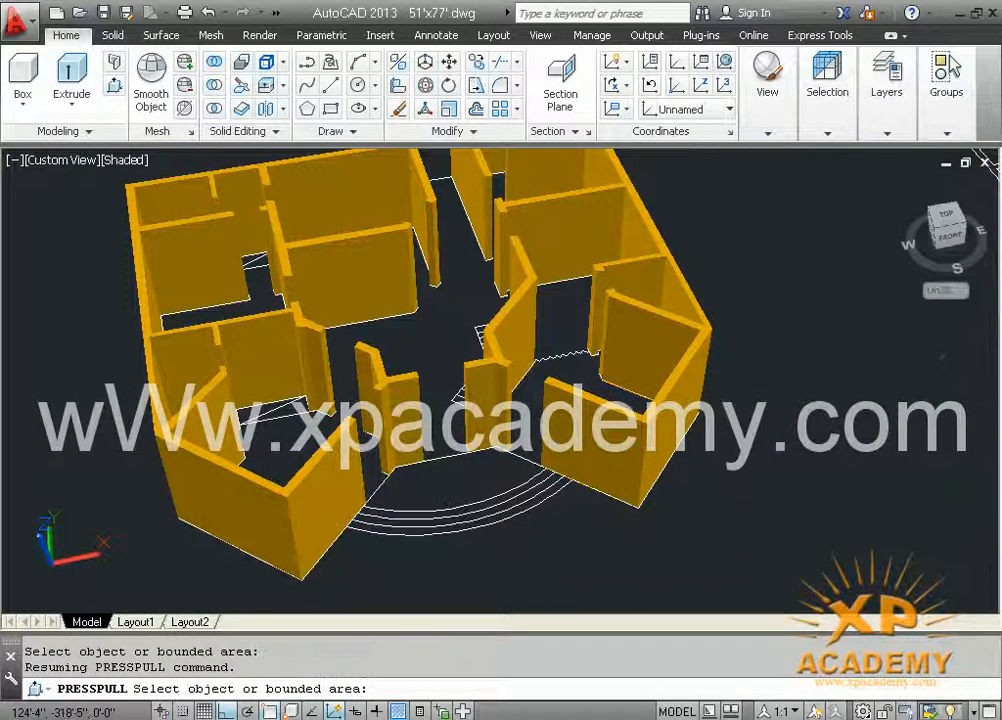
{"action": "scroll", "coordinate": [445, 460], "scroll_direction": "up", "scroll_amount": 1}
{"action": "key", "text": "ctrl+s"}
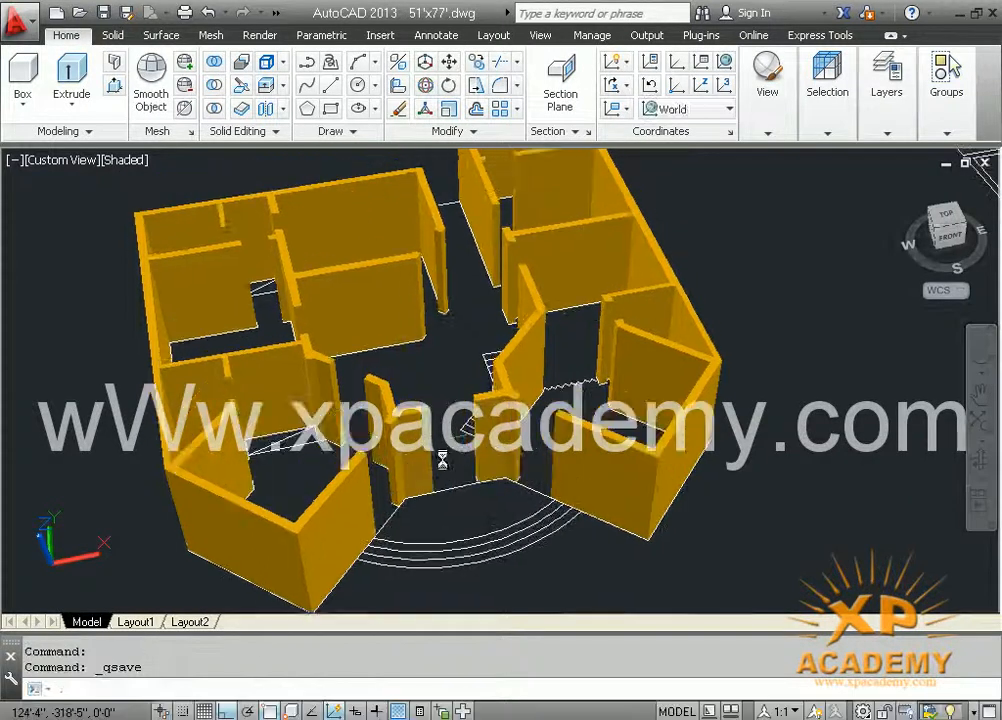
Switch to the home view and examine the flat 2D copy of the floor plan beside the extruded house
{"action": "middle_click_drag", "start_coordinate": [445, 460], "coordinate": [519, 487]}
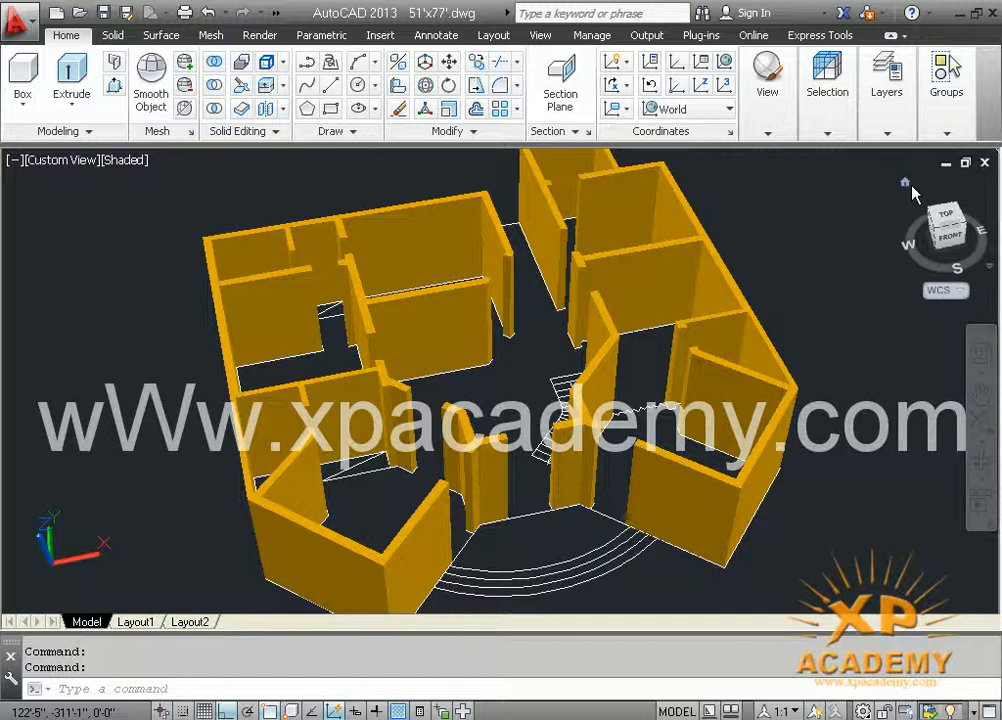
{"action": "left_click", "coordinate": [905, 183]}
{"action": "scroll", "coordinate": [494, 412], "scroll_direction": "up", "scroll_amount": 5}
{"action": "middle_click_drag", "start_coordinate": [562, 412], "coordinate": [335, 551], "text": "shift"}
{"action": "scroll", "coordinate": [499, 325], "scroll_direction": "up", "scroll_amount": 3}
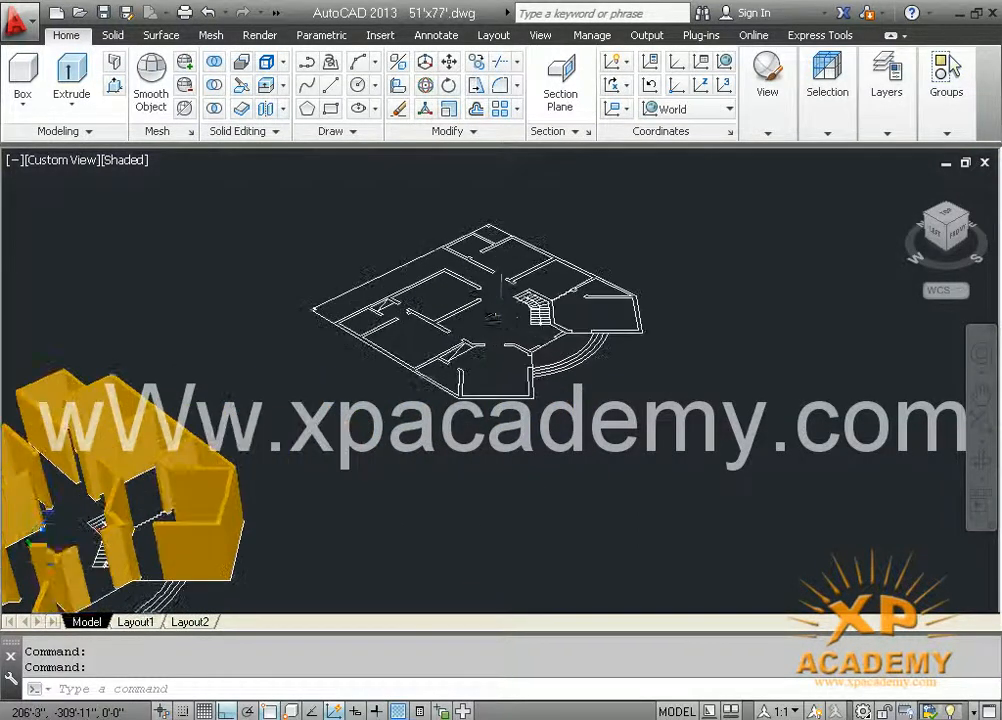
{"action": "scroll", "coordinate": [500, 305], "scroll_direction": "up", "scroll_amount": 3}
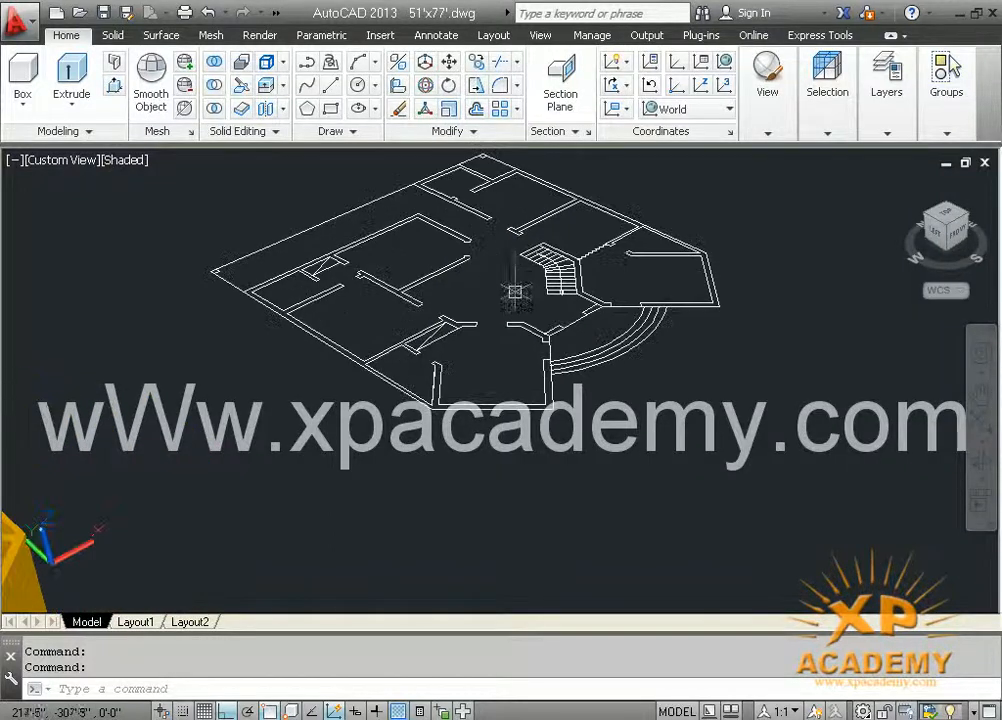
{"action": "middle_click_drag", "start_coordinate": [504, 293], "coordinate": [441, 362]}
{"action": "scroll", "coordinate": [438, 420], "scroll_direction": "up", "scroll_amount": 1}
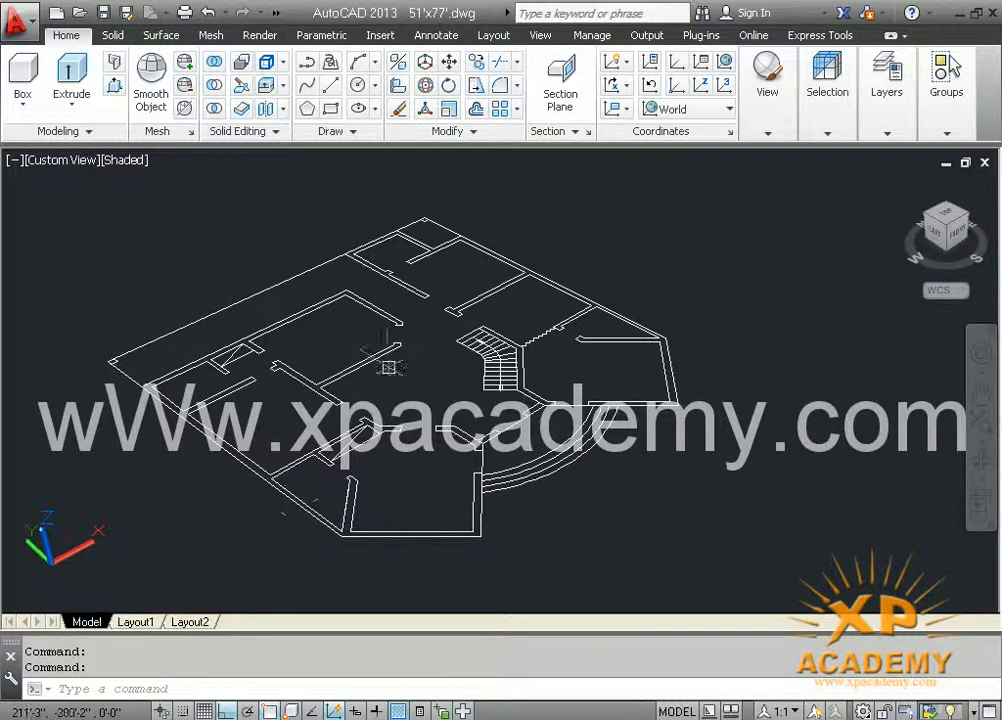
{"action": "scroll", "coordinate": [388, 319], "scroll_direction": "up", "scroll_amount": 4}
{"action": "middle_click_drag", "start_coordinate": [382, 345], "coordinate": [441, 388]}
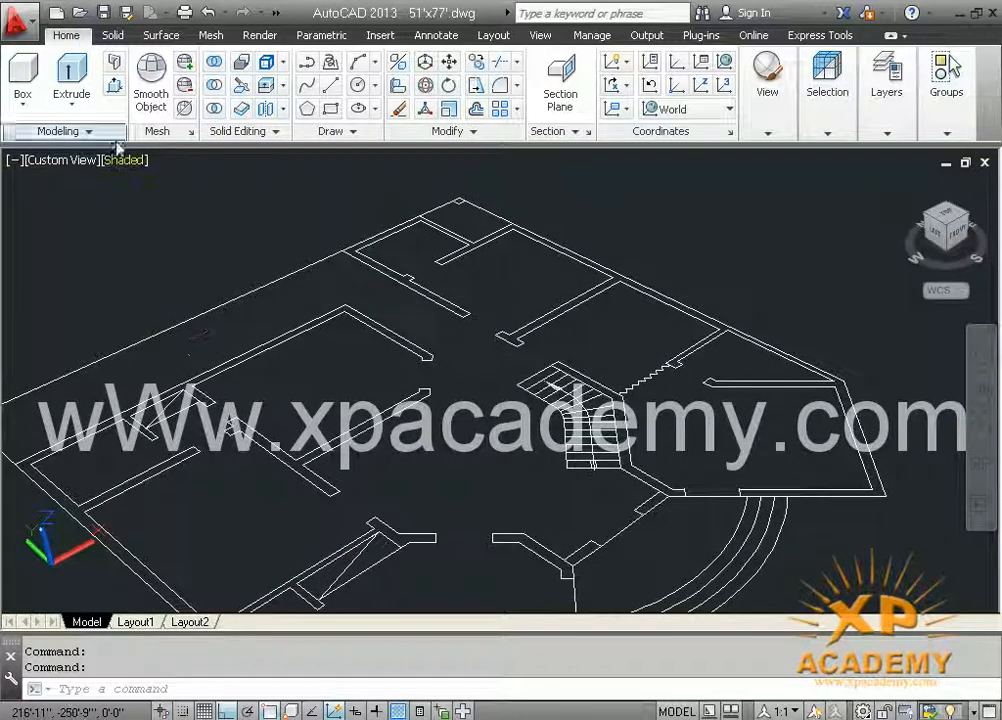
{"action": "scroll", "coordinate": [405, 465], "scroll_direction": "down", "scroll_amount": 2}
{"action": "middle_click_drag", "start_coordinate": [405, 465], "coordinate": [400, 412], "text": "shift"}
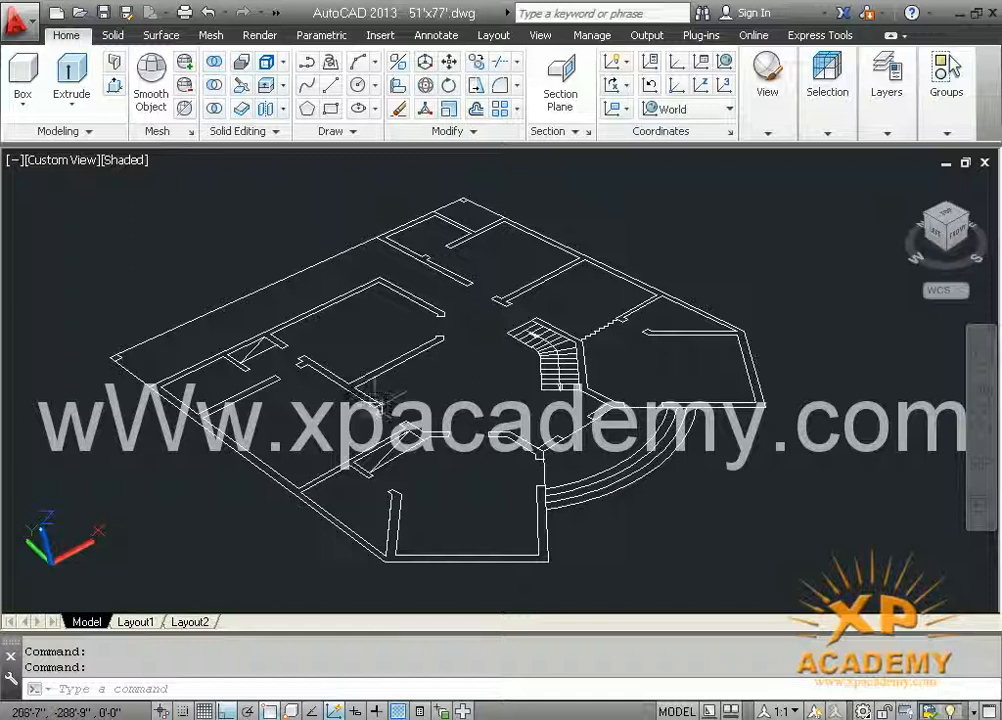
Start a polyline on the 2D plan copy at the free end of the north room's east wall and trace its outer face to the room corner
{"action": "left_click", "coordinate": [305, 66]}
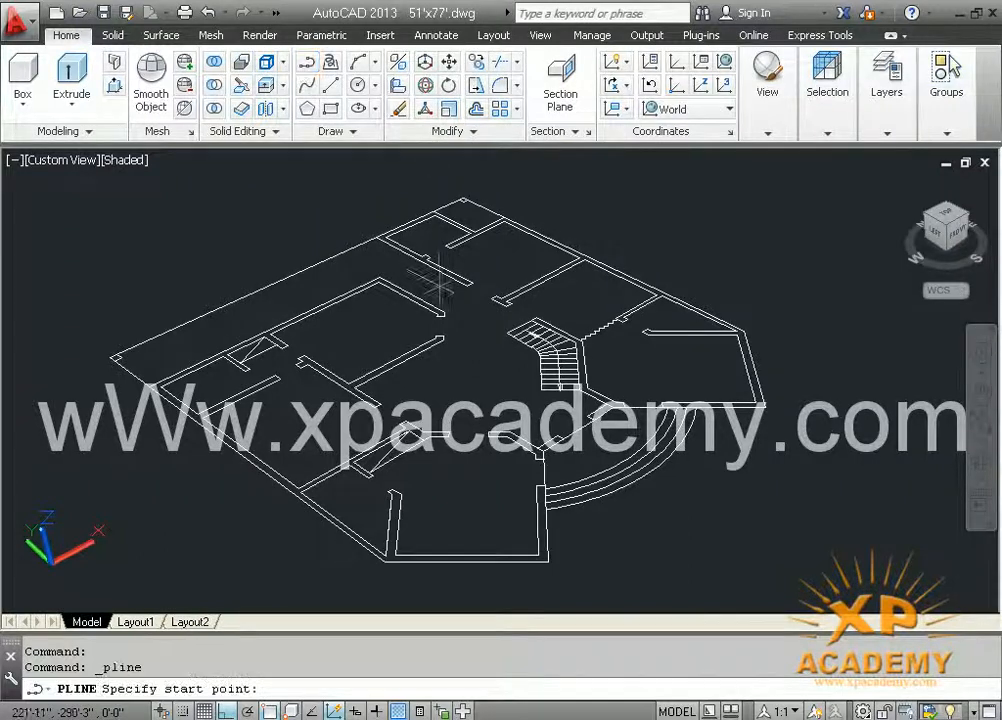
{"action": "scroll", "coordinate": [500, 372], "scroll_direction": "up", "scroll_amount": 3}
{"action": "scroll", "coordinate": [503, 388], "scroll_direction": "up", "scroll_amount": 2}
{"action": "middle_click_drag", "start_coordinate": [383, 252], "coordinate": [516, 480]}
{"action": "scroll", "coordinate": [518, 488], "scroll_direction": "up", "scroll_amount": 2}
{"action": "middle_click_drag", "start_coordinate": [566, 565], "coordinate": [564, 516]}
{"action": "scroll", "coordinate": [566, 510], "scroll_direction": "up", "scroll_amount": 2}
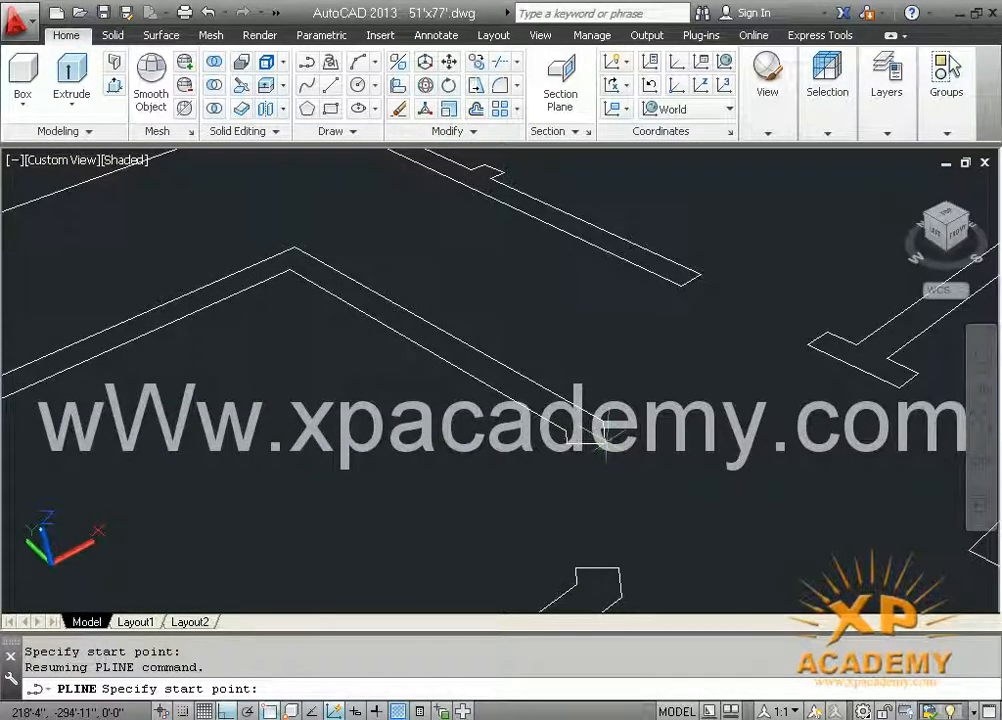
{"action": "left_click", "coordinate": [602, 430]}
{"action": "left_click", "coordinate": [600, 412]}
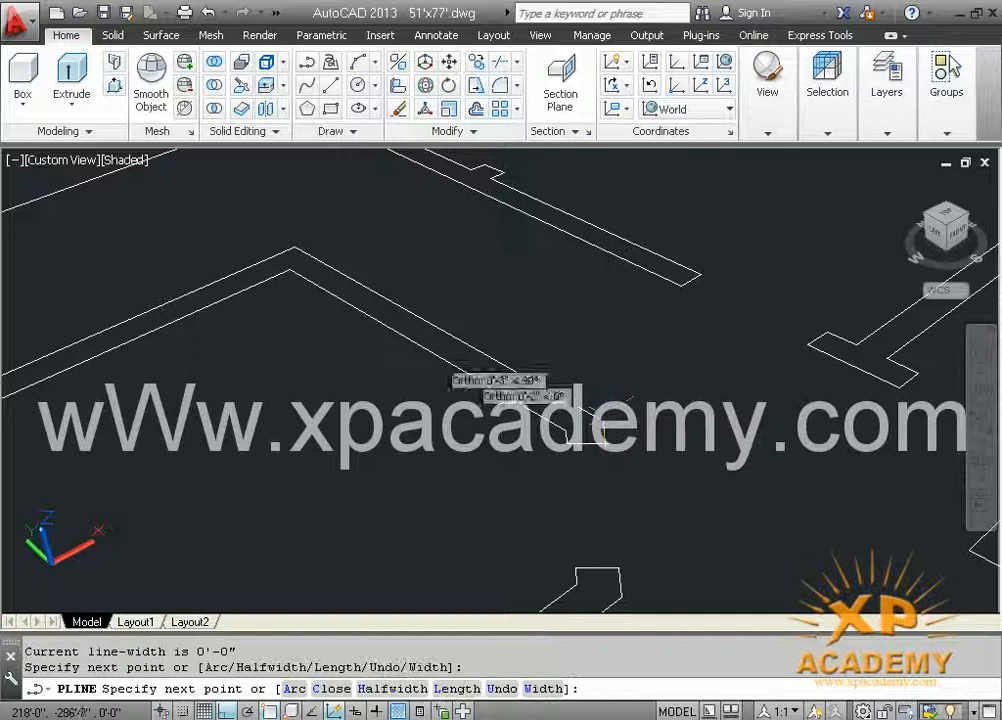
{"action": "left_click", "coordinate": [291, 245]}
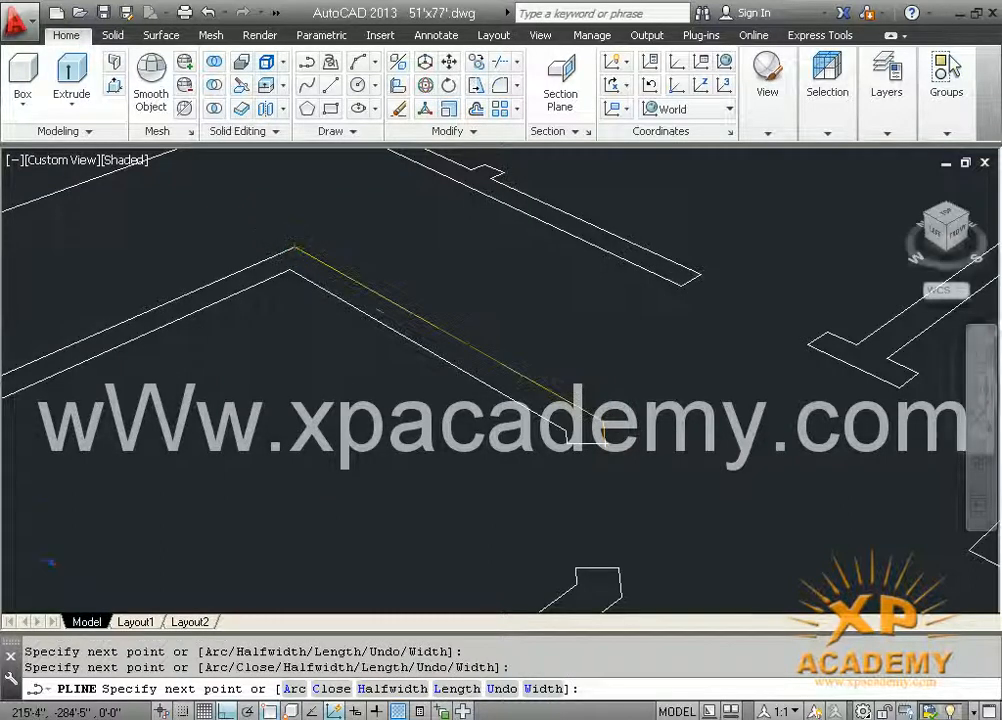
Continue the polyline along the north wall's outer face, down the west wall and around the angled front room, ending at the entrance opening
{"action": "scroll", "coordinate": [304, 362], "scroll_direction": "down", "scroll_amount": 3}
{"action": "scroll", "coordinate": [405, 335], "scroll_direction": "up", "scroll_amount": 3}
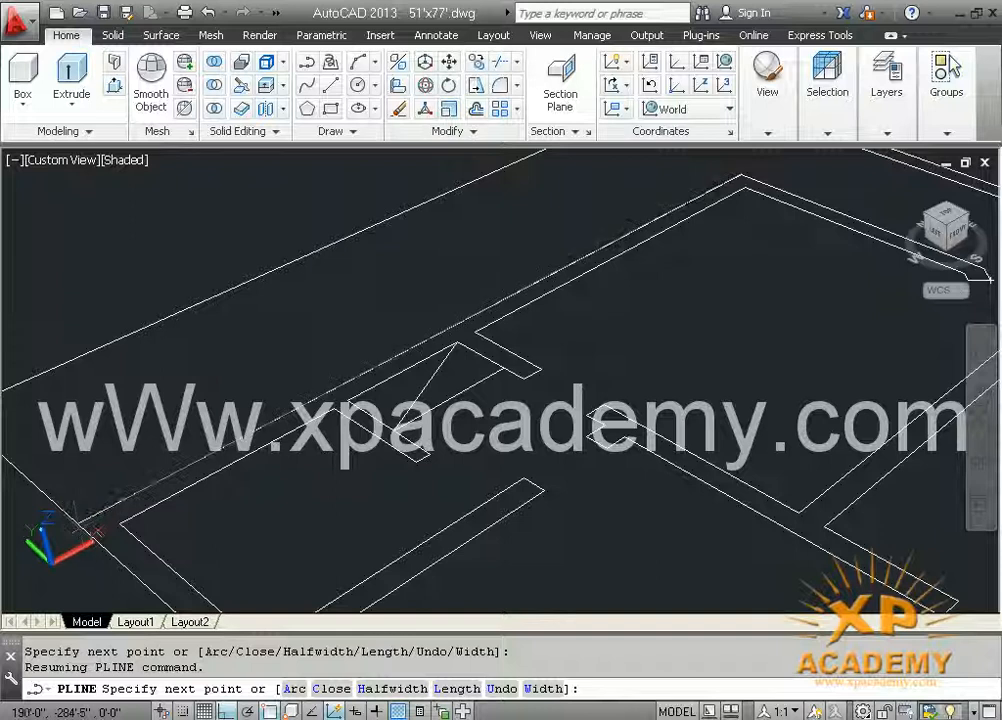
{"action": "scroll", "coordinate": [445, 355], "scroll_direction": "down", "scroll_amount": 3}
{"action": "middle_click_drag", "start_coordinate": [149, 547], "coordinate": [74, 320]}
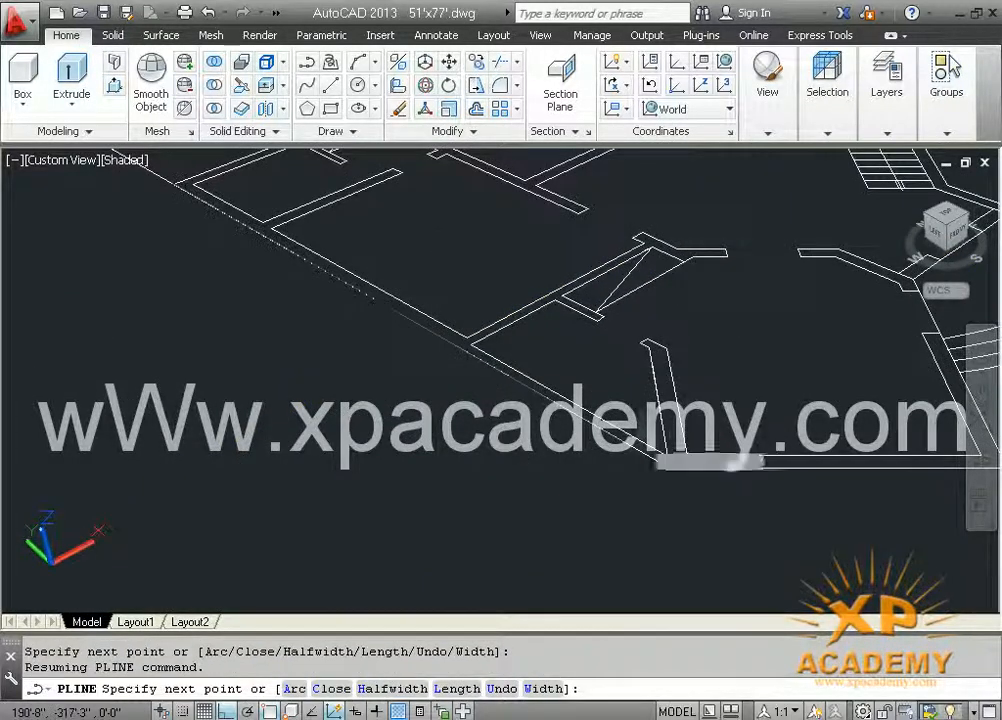
{"action": "left_click", "coordinate": [668, 467]}
{"action": "middle_click_drag", "start_coordinate": [592, 475], "coordinate": [210, 475]}
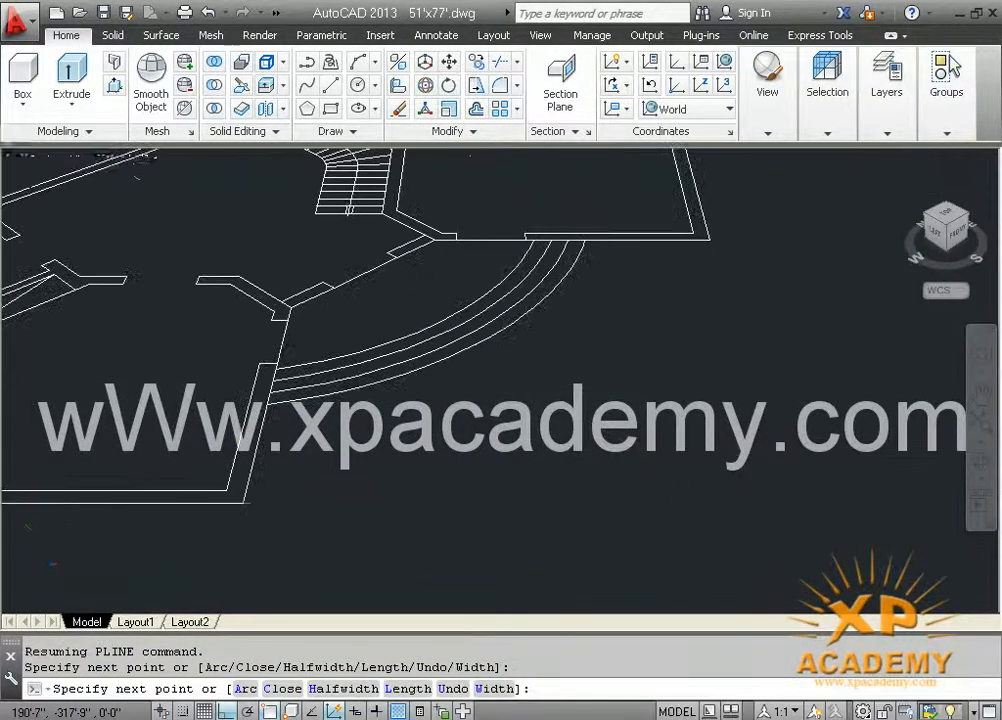
{"action": "left_click", "coordinate": [247, 498]}
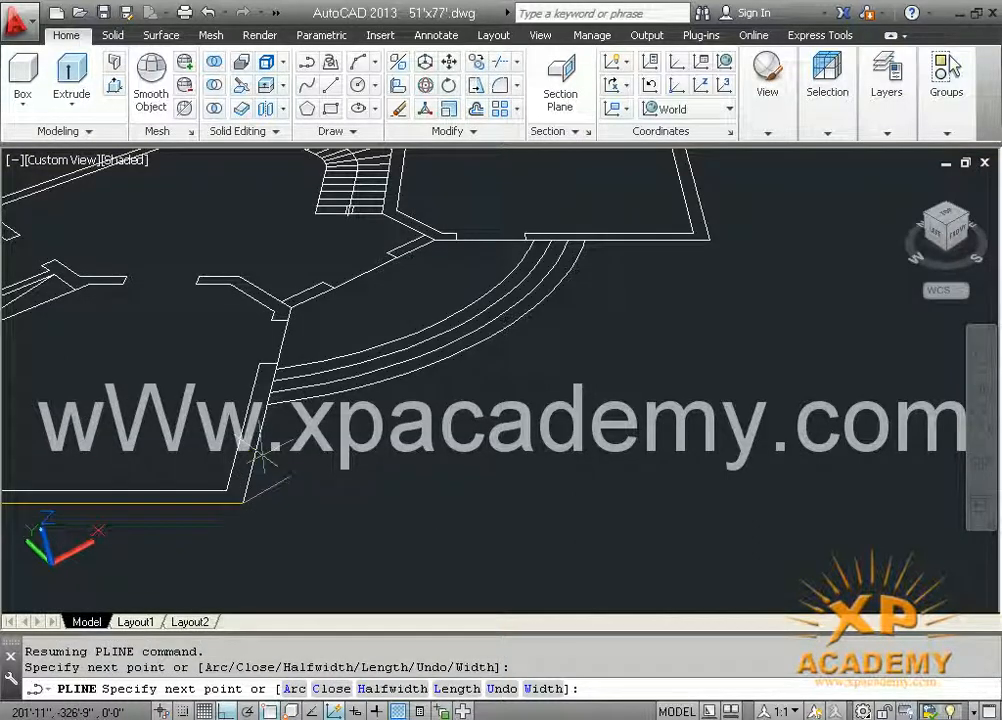
{"action": "left_click", "coordinate": [272, 365]}
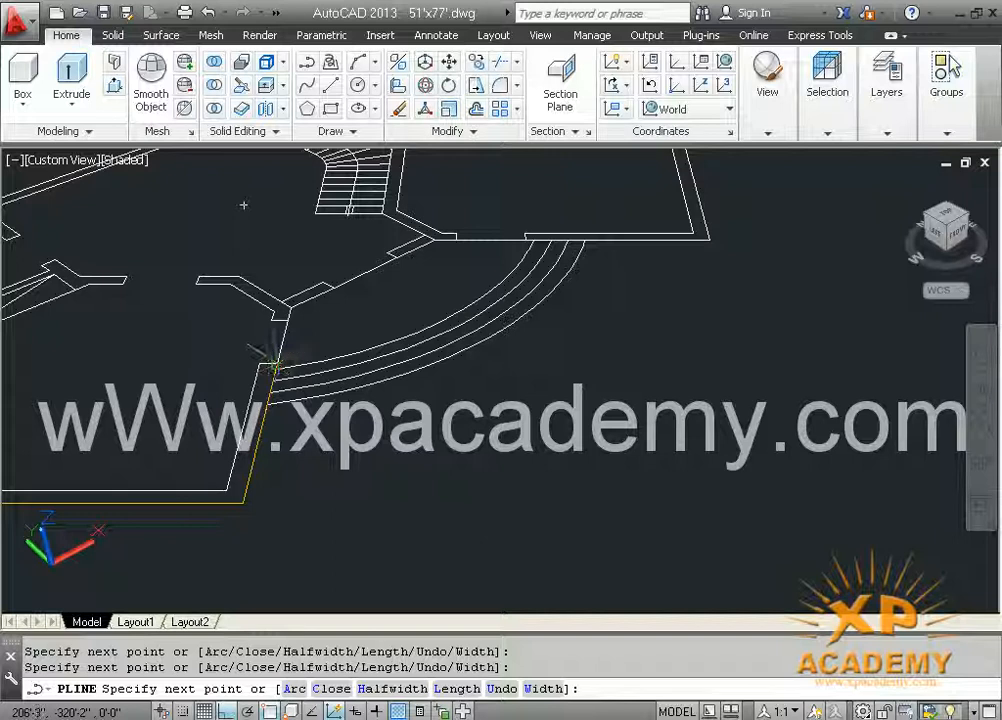
{"action": "key", "text": "Return"}
Trace a second polyline from the entrance's east wall end around the southeast room and up the east exterior wall to the northeast recess
{"action": "mouse_move", "coordinate": [536, 249]}
{"action": "middle_mouse_down"}
{"action": "mouse_move", "coordinate": [291, 501]}
{"action": "mouse_move", "coordinate": [388, 397]}
{"action": "middle_mouse_up"}
{"action": "scroll", "coordinate": [319, 479], "scroll_direction": "up", "scroll_amount": 2}
{"action": "key", "text": "Return"}
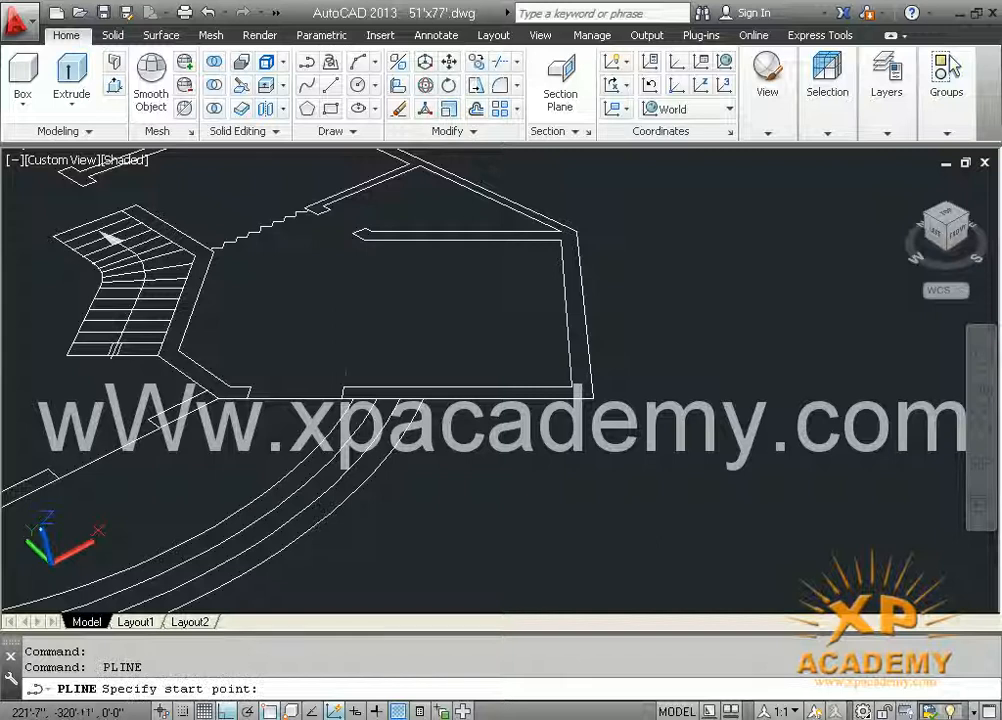
{"action": "left_click", "coordinate": [342, 398]}
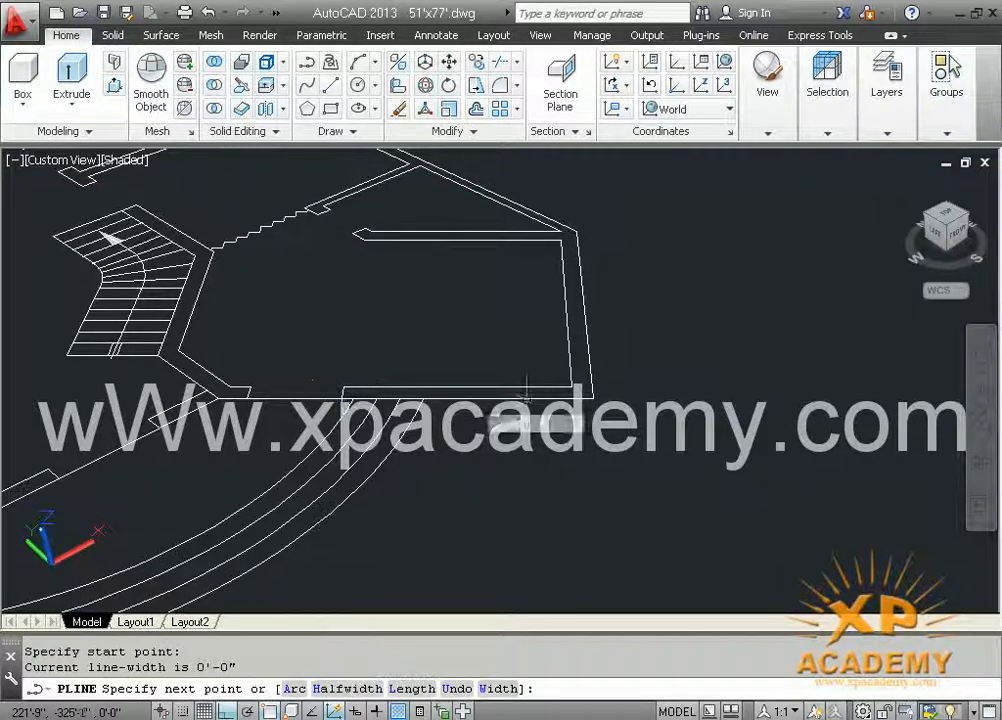
{"action": "left_click", "coordinate": [593, 398]}
{"action": "middle_click_drag", "start_coordinate": [586, 306], "coordinate": [604, 553]}
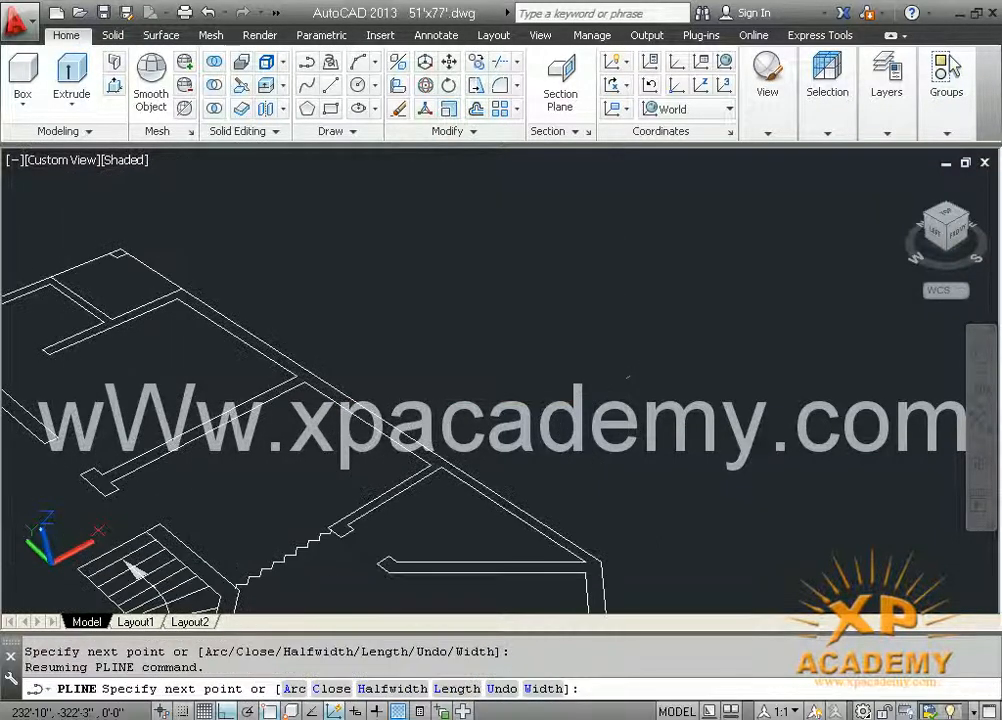
{"action": "middle_click_drag", "start_coordinate": [497, 438], "coordinate": [730, 548]}
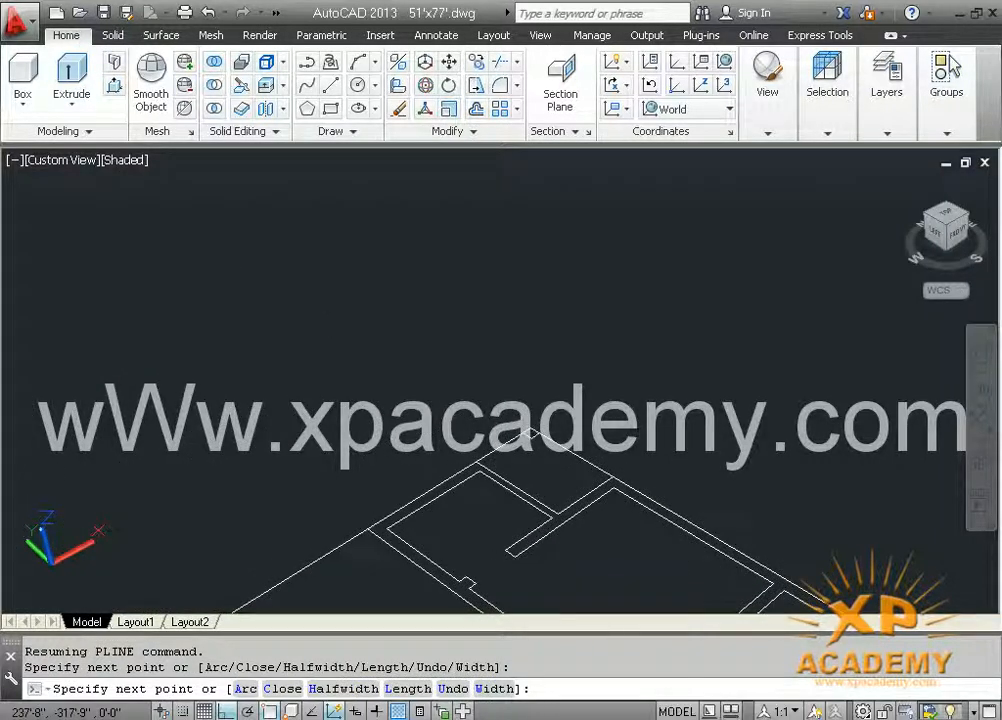
{"action": "left_click", "coordinate": [611, 476]}
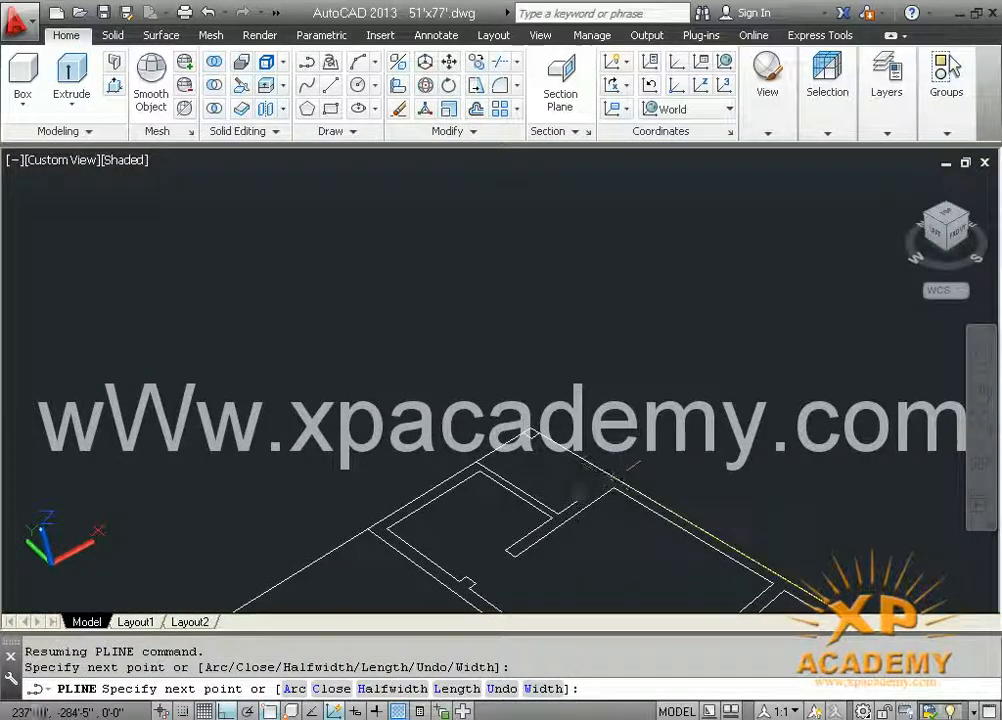
Continue the polyline around the northeast recess and the north wall edge, and finish it at the free end of the adjoining interior wall
{"action": "left_click", "coordinate": [557, 512]}
{"action": "left_click", "coordinate": [477, 464]}
{"action": "middle_click_drag", "start_coordinate": [366, 525], "coordinate": [275, 380]}
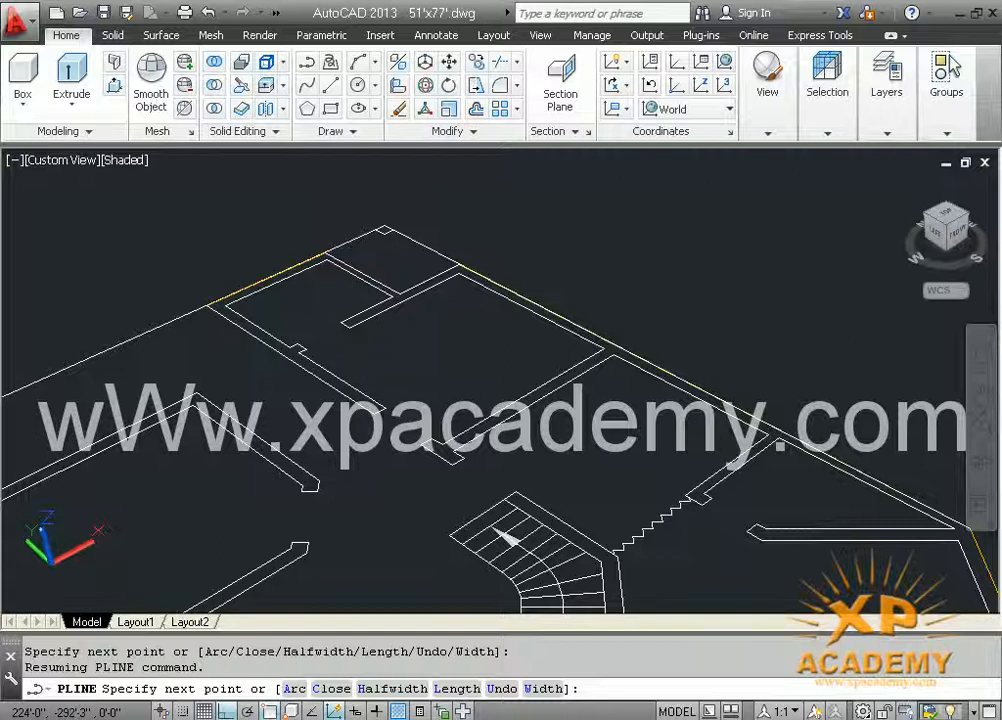
{"action": "left_click", "coordinate": [370, 408]}
{"action": "key", "text": "Return"}
{"action": "scroll", "coordinate": [488, 364], "scroll_direction": "down", "scroll_amount": 2}
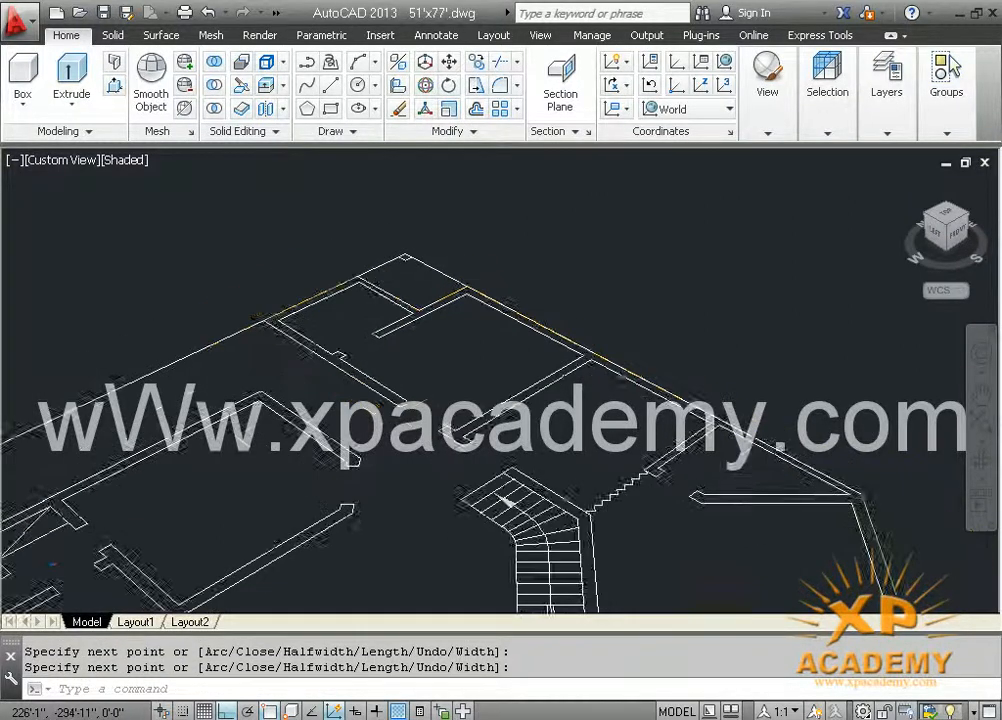
{"action": "middle_click_drag", "start_coordinate": [494, 385], "coordinate": [517, 322]}
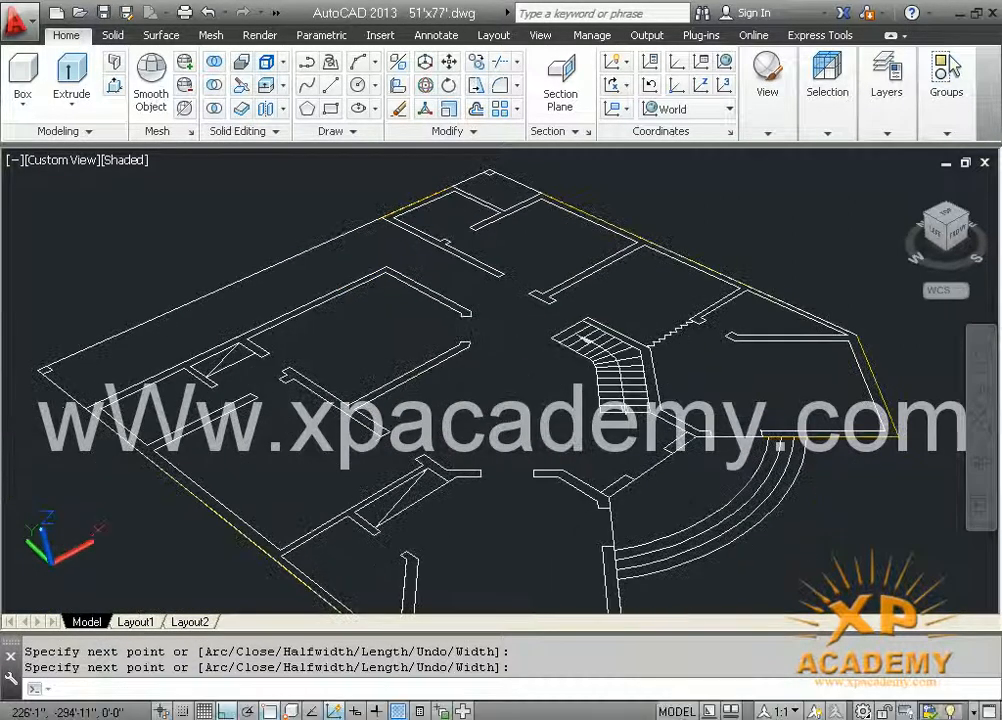
{"action": "key", "text": "Return"}
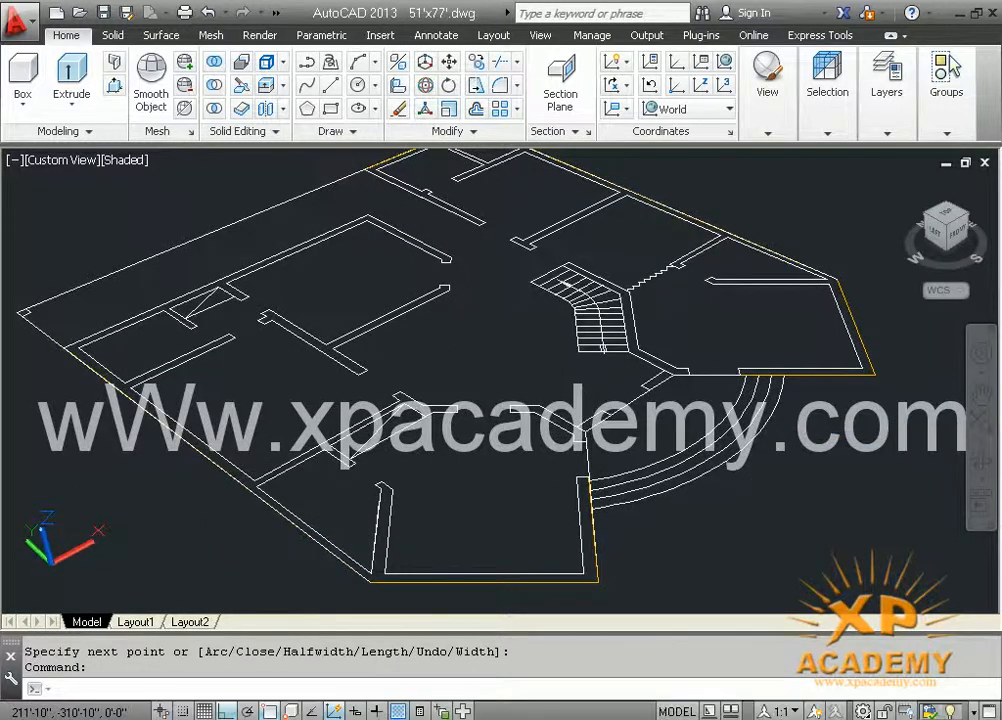
Turn off the layer holding the white plan linework, leaving the wall layer's traced outline polylines displayed
{"action": "left_click", "coordinate": [890, 115]}
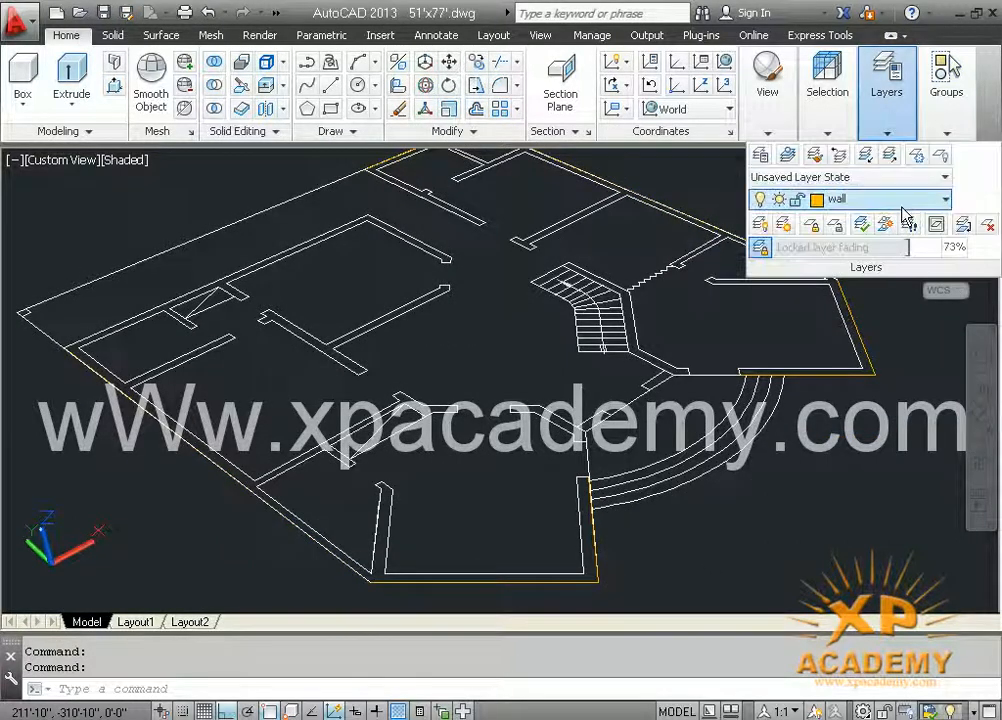
{"action": "left_click", "coordinate": [760, 293]}
{"action": "left_click", "coordinate": [564, 440]}
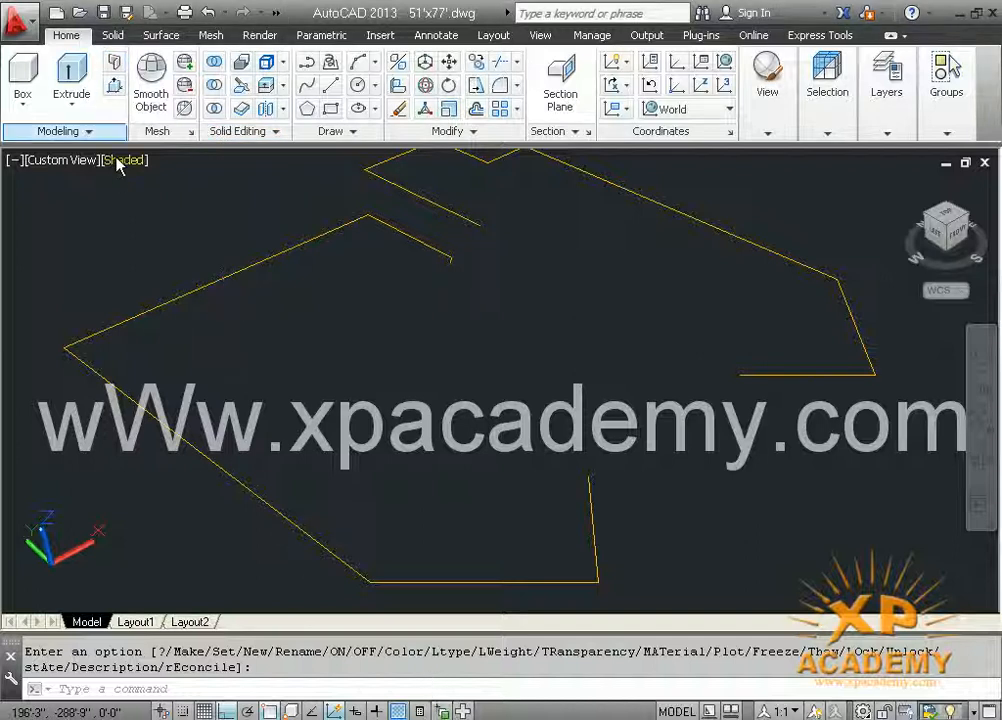
{"action": "left_click", "coordinate": [885, 80]}
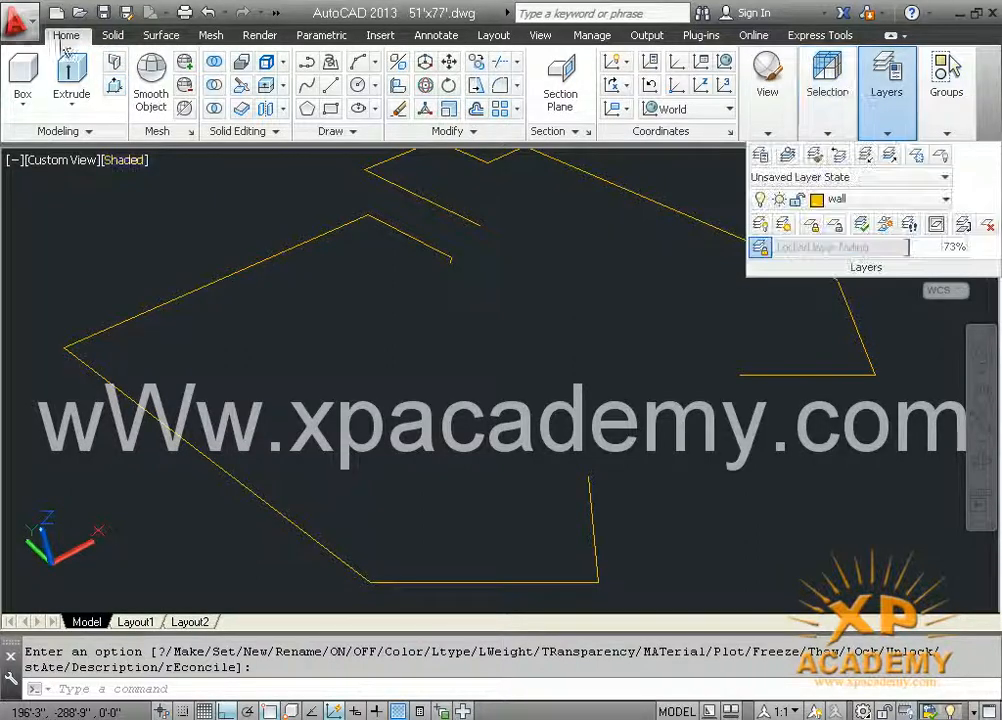
Set up the Polysolid command with a height of 10'6, a width of 9 and Right justification
{"action": "left_click", "coordinate": [115, 68]}
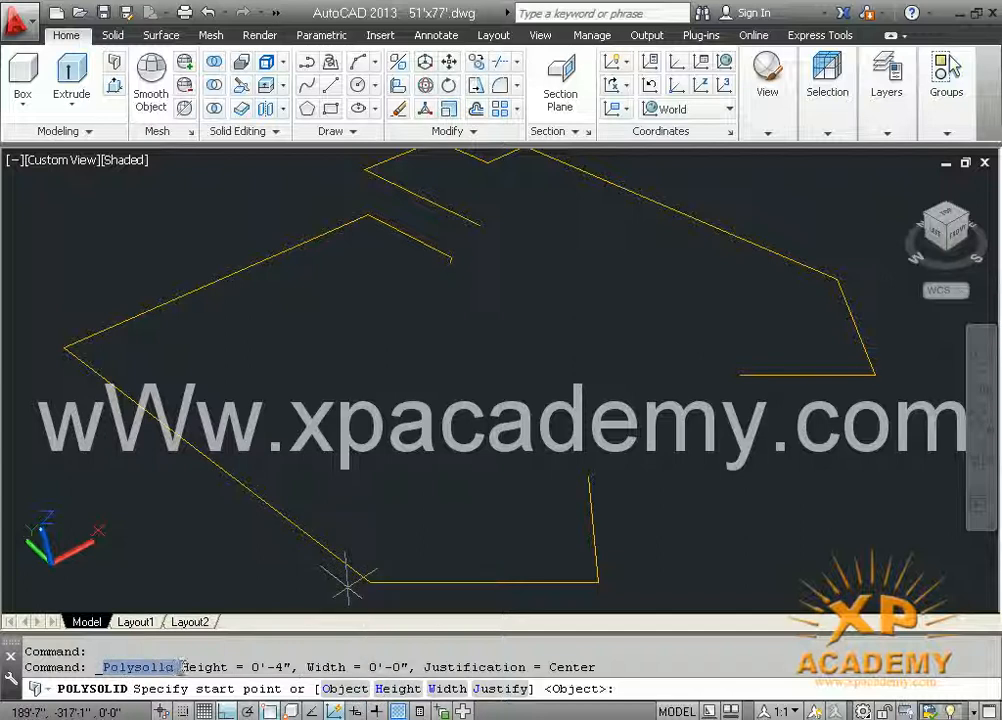
{"action": "left_click_drag", "start_coordinate": [287, 667], "coordinate": [599, 667]}
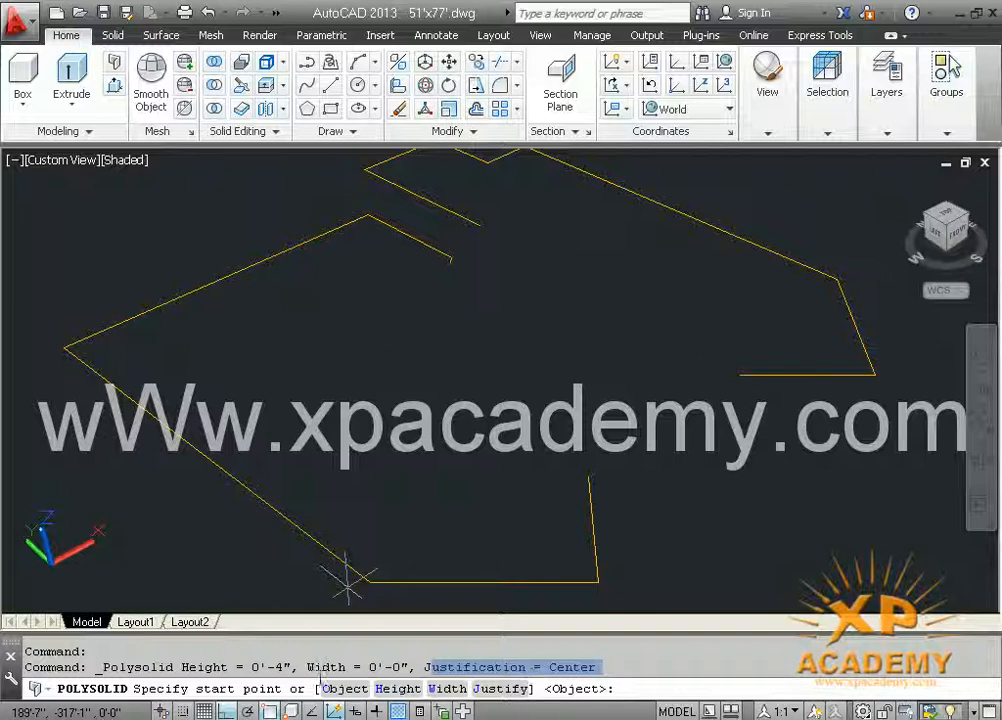
{"action": "left_click", "coordinate": [397, 689]}
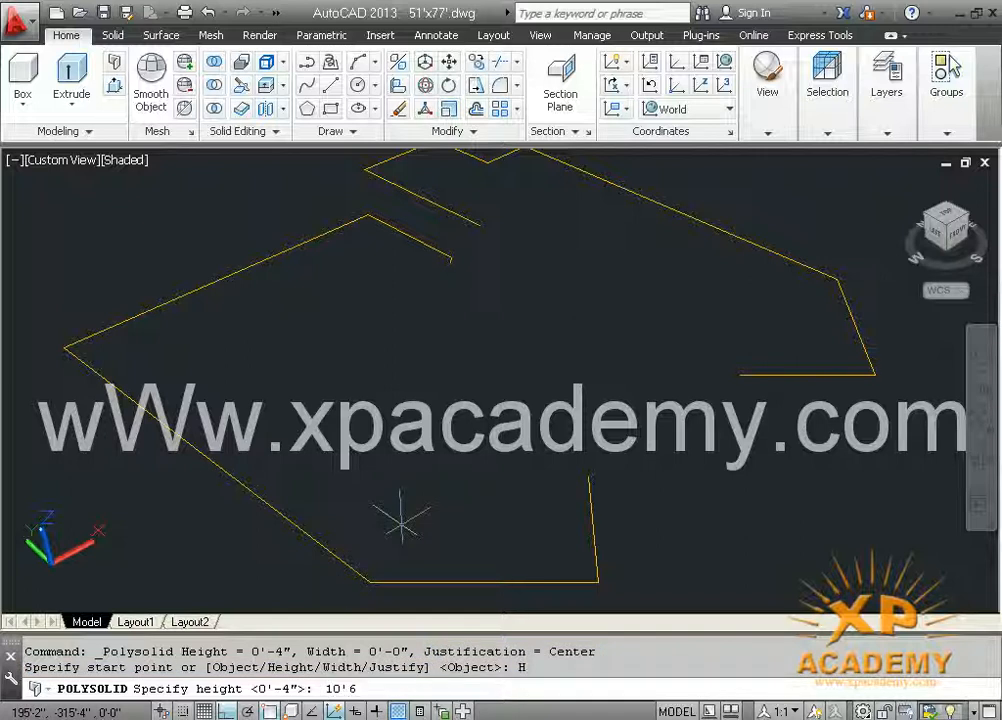
{"action": "type", "text": "10'6"}
{"action": "key", "text": "Return"}
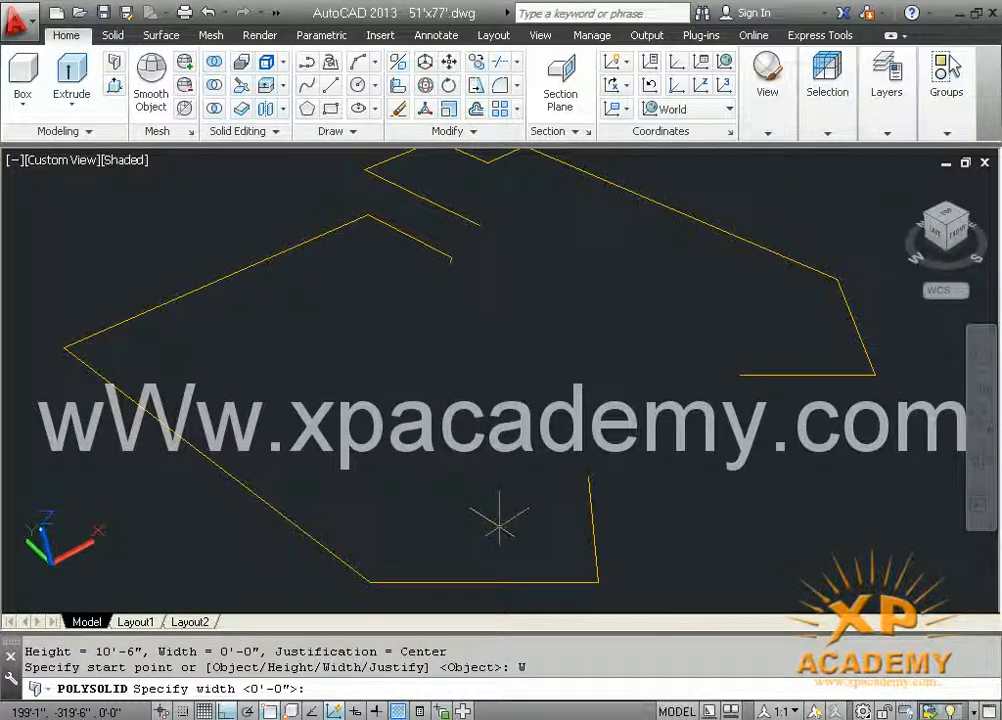
{"action": "key", "text": "Return"}
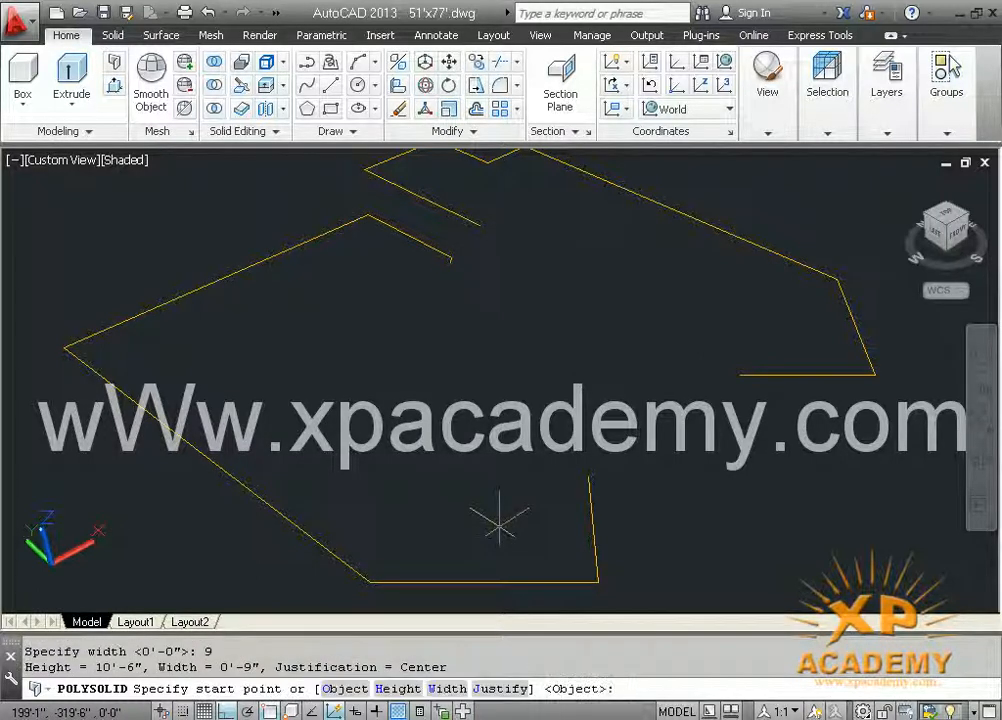
{"action": "left_click", "coordinate": [494, 690]}
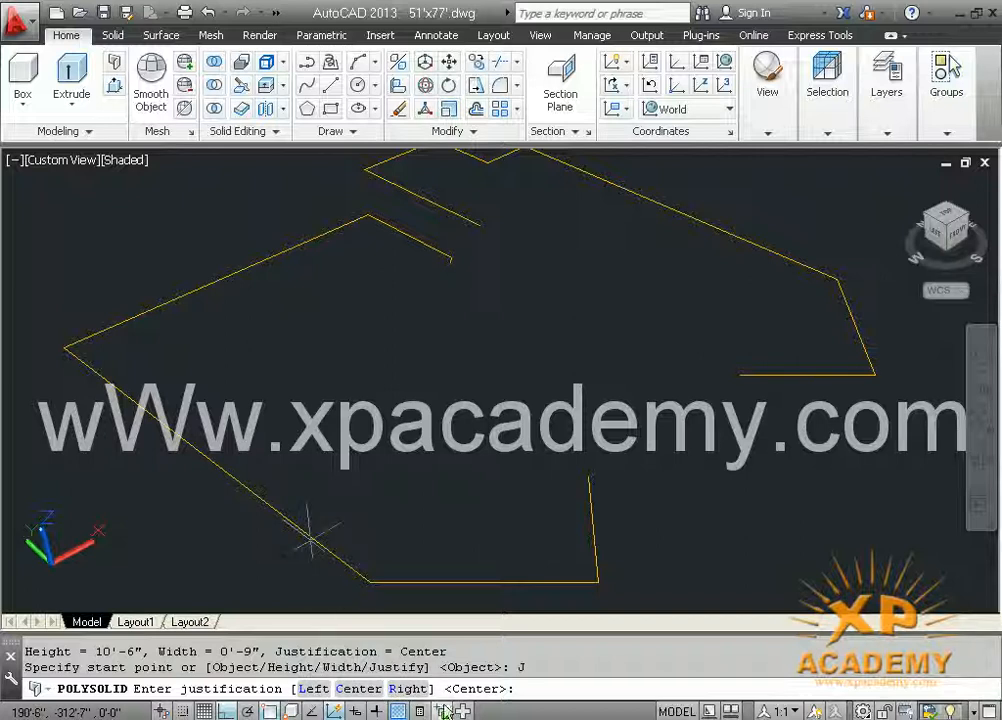
{"action": "left_click", "coordinate": [405, 692]}
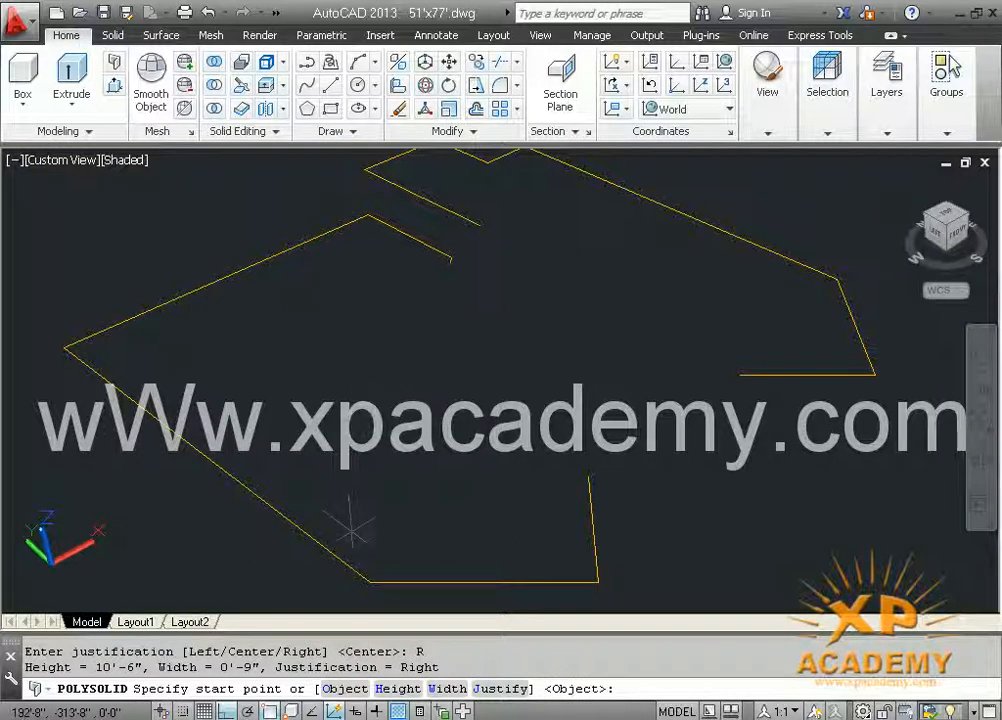
Convert the traced west outline polyline into a polysolid wall and turn the plan linework's layer back on
{"action": "left_click", "coordinate": [345, 688]}
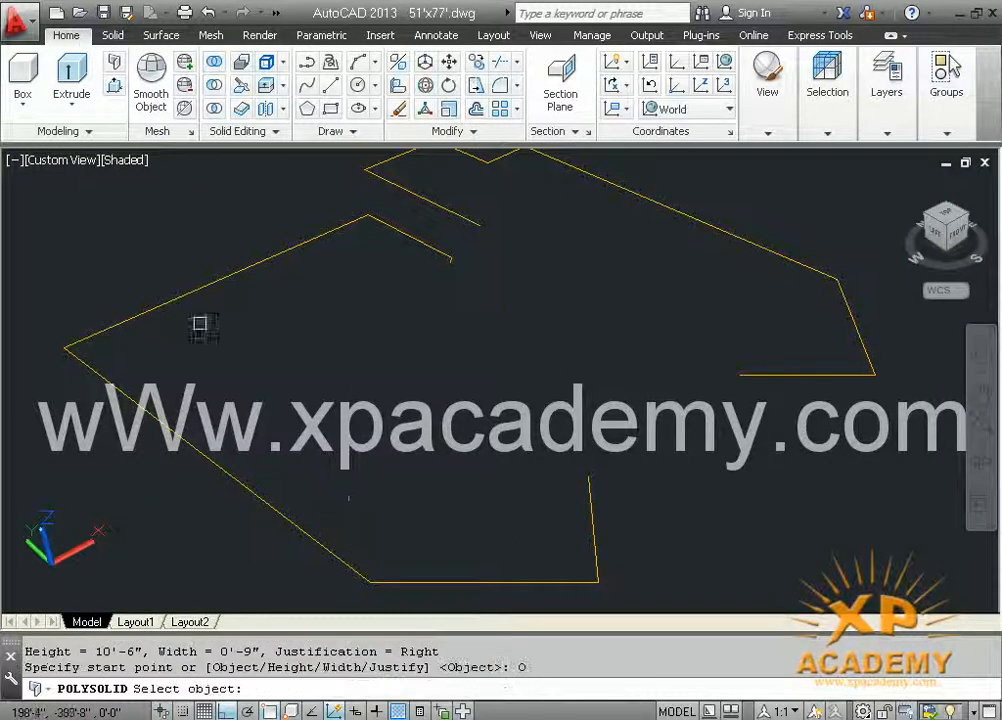
{"action": "left_click", "coordinate": [205, 290]}
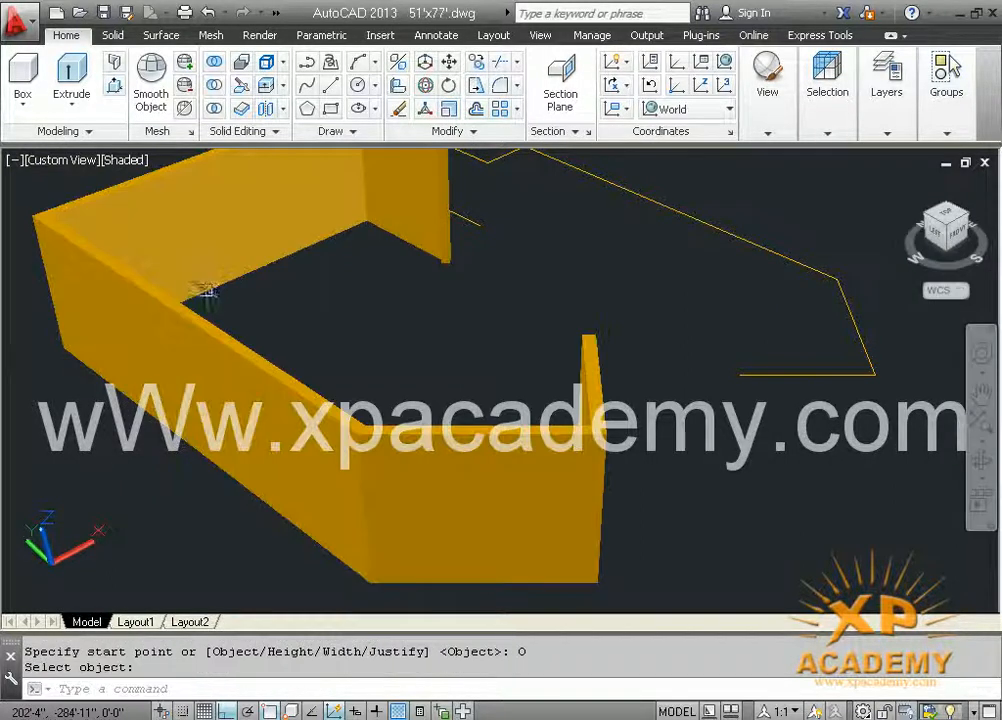
{"action": "mouse_move", "coordinate": [387, 329]}
{"action": "middle_mouse_down"}
{"action": "mouse_move", "coordinate": [315, 398]}
{"action": "mouse_move", "coordinate": [355, 384]}
{"action": "middle_mouse_up"}
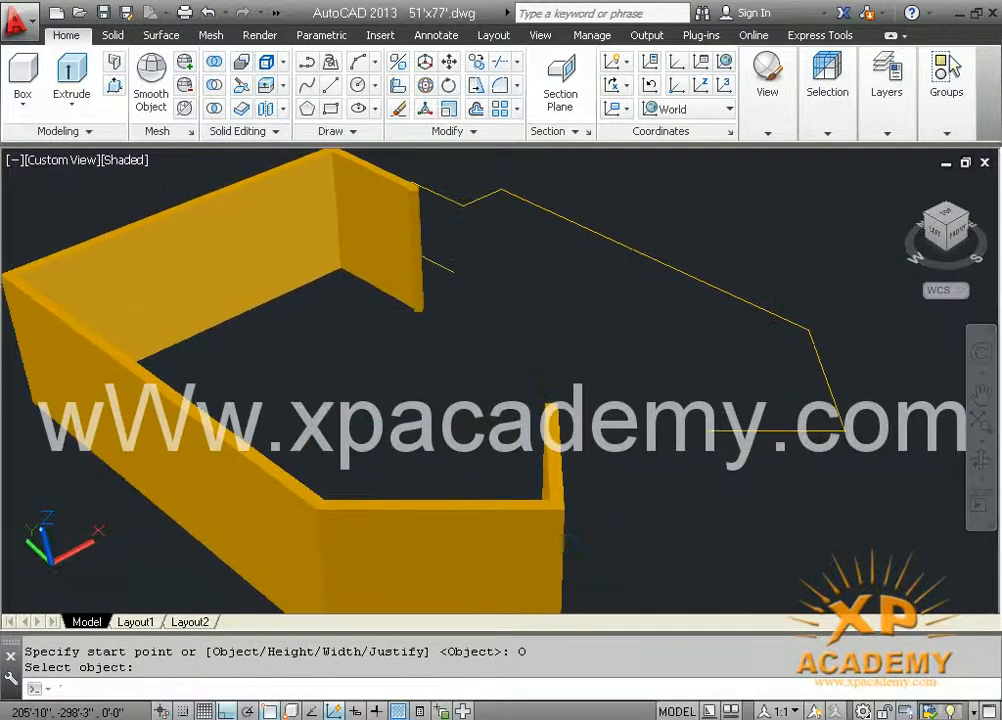
{"action": "middle_click_drag", "start_coordinate": [508, 400], "coordinate": [489, 395]}
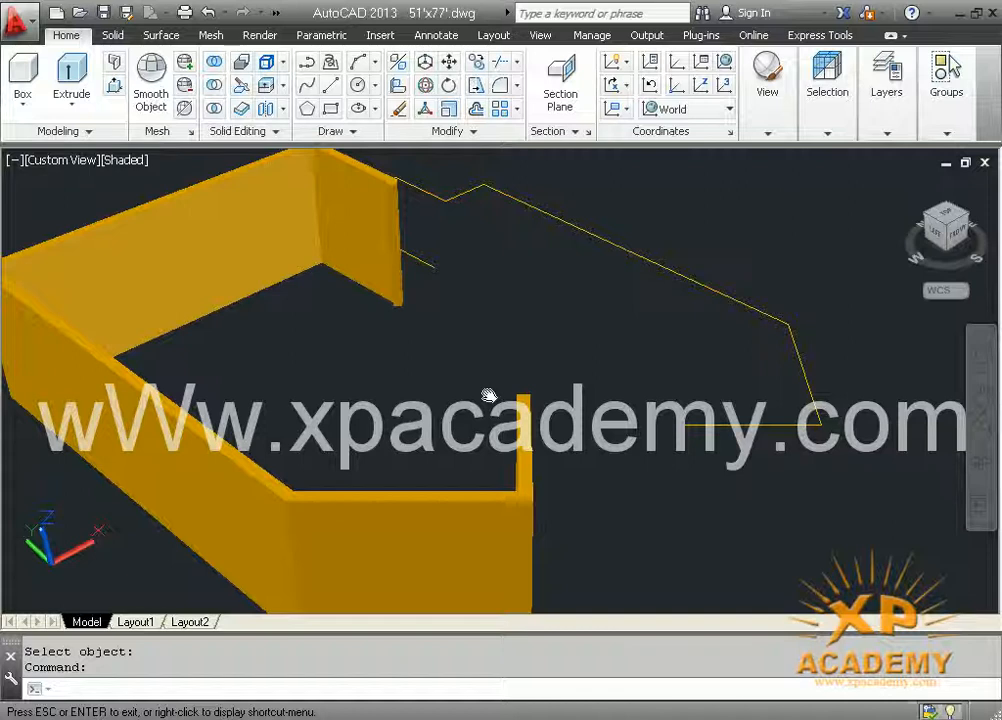
{"action": "left_click", "coordinate": [886, 133]}
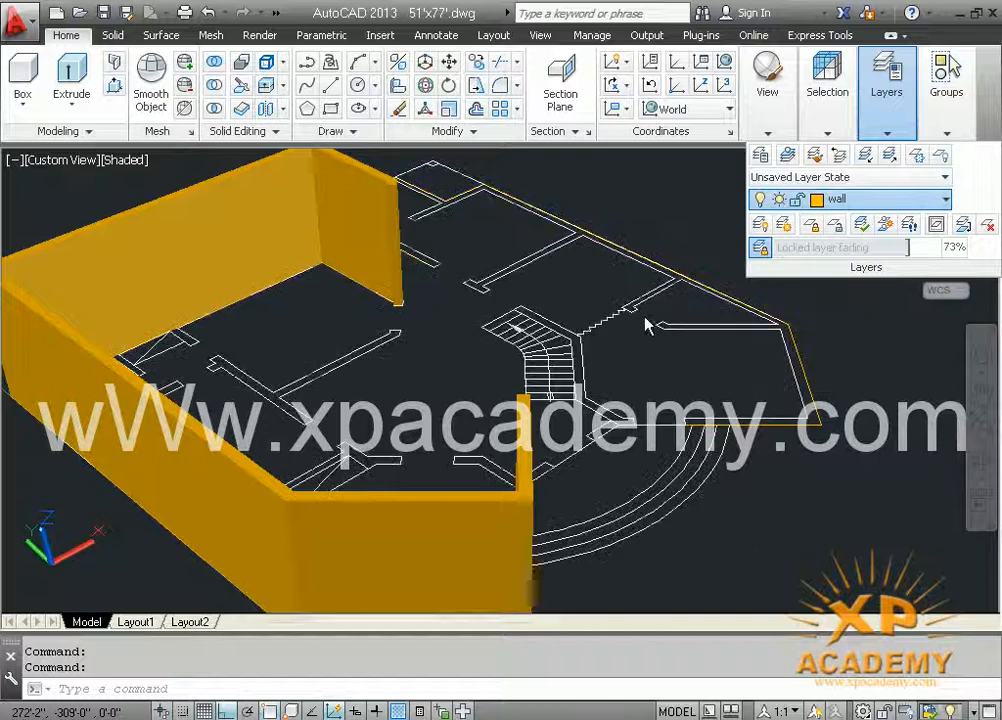
Examine how the new west polysolid wall lines up with the plan linework along its base and free ends
{"action": "middle_click_drag", "start_coordinate": [681, 384], "coordinate": [668, 423]}
{"action": "scroll", "coordinate": [488, 385], "scroll_direction": "up", "scroll_amount": 2}
{"action": "scroll", "coordinate": [485, 380], "scroll_direction": "up", "scroll_amount": 2}
{"action": "middle_click_drag", "start_coordinate": [495, 385], "coordinate": [539, 402]}
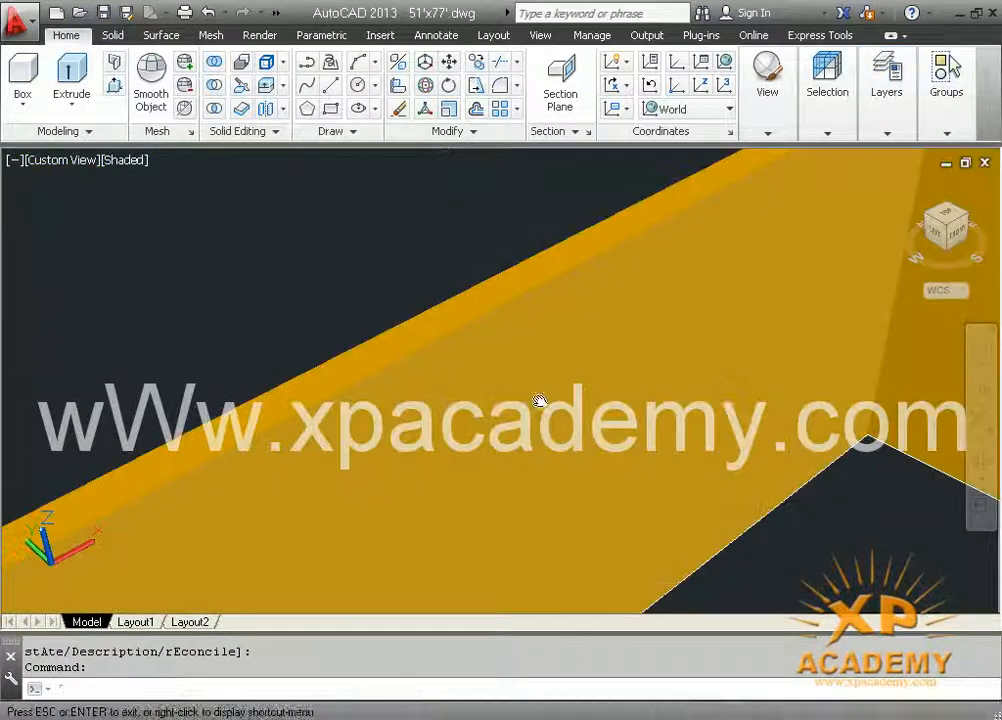
{"action": "middle_click_drag", "start_coordinate": [279, 393], "coordinate": [407, 394]}
{"action": "scroll", "coordinate": [597, 462], "scroll_direction": "up", "scroll_amount": 2}
{"action": "middle_click_drag", "start_coordinate": [572, 448], "coordinate": [494, 393]}
{"action": "scroll", "coordinate": [494, 393], "scroll_direction": "down", "scroll_amount": 3}
{"action": "scroll", "coordinate": [494, 393], "scroll_direction": "down", "scroll_amount": 5}
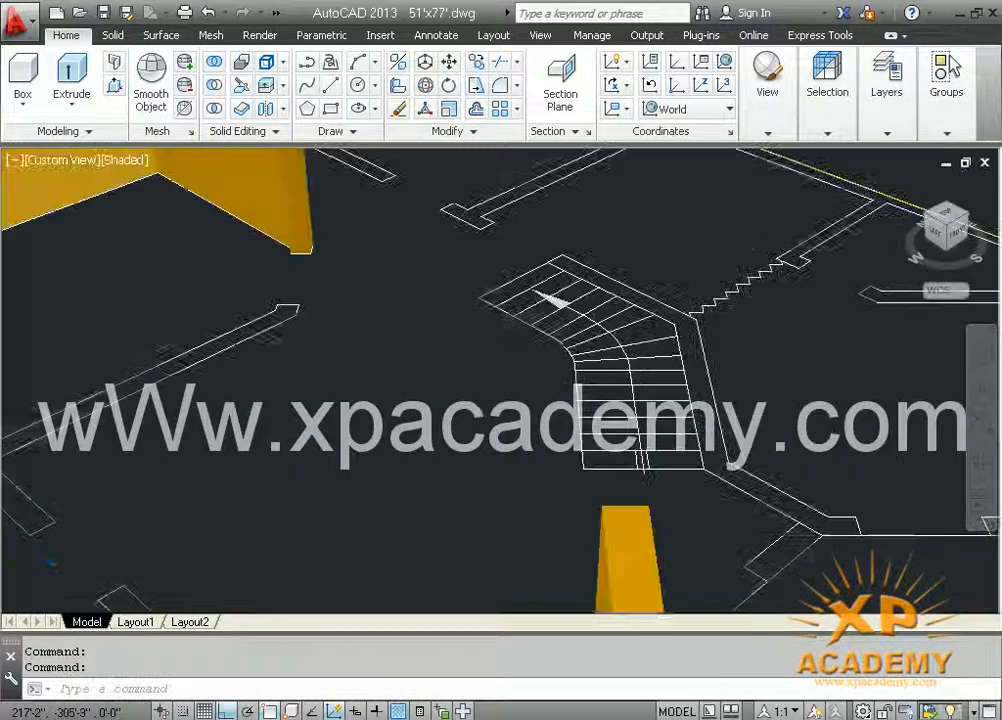
{"action": "scroll", "coordinate": [475, 374], "scroll_direction": "down", "scroll_amount": 3}
{"action": "middle_click_drag", "start_coordinate": [480, 375], "coordinate": [340, 379]}
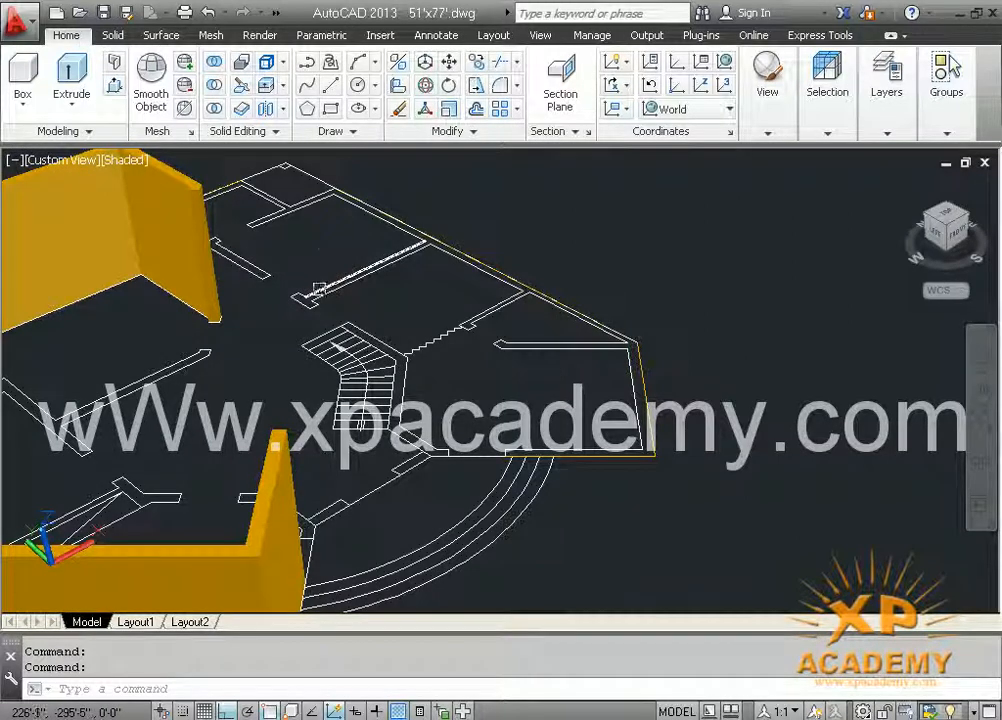
Try to convert the line along the southeast room's front wall into a polysolid, and undo it
{"action": "left_click", "coordinate": [115, 66]}
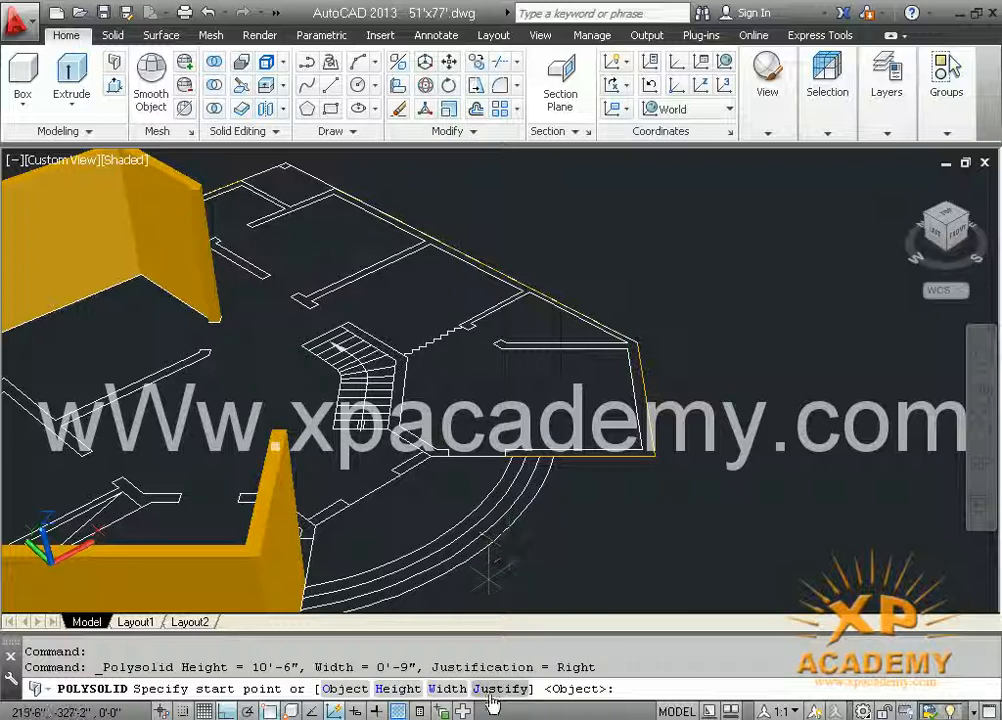
{"action": "left_click", "coordinate": [344, 689]}
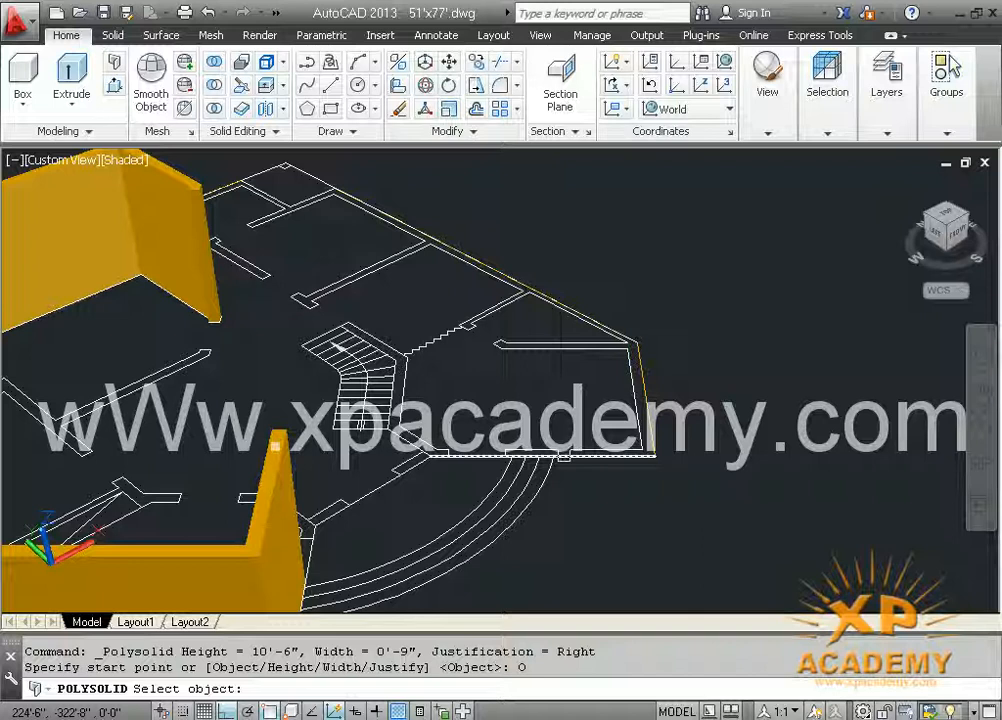
{"action": "left_click", "coordinate": [548, 455]}
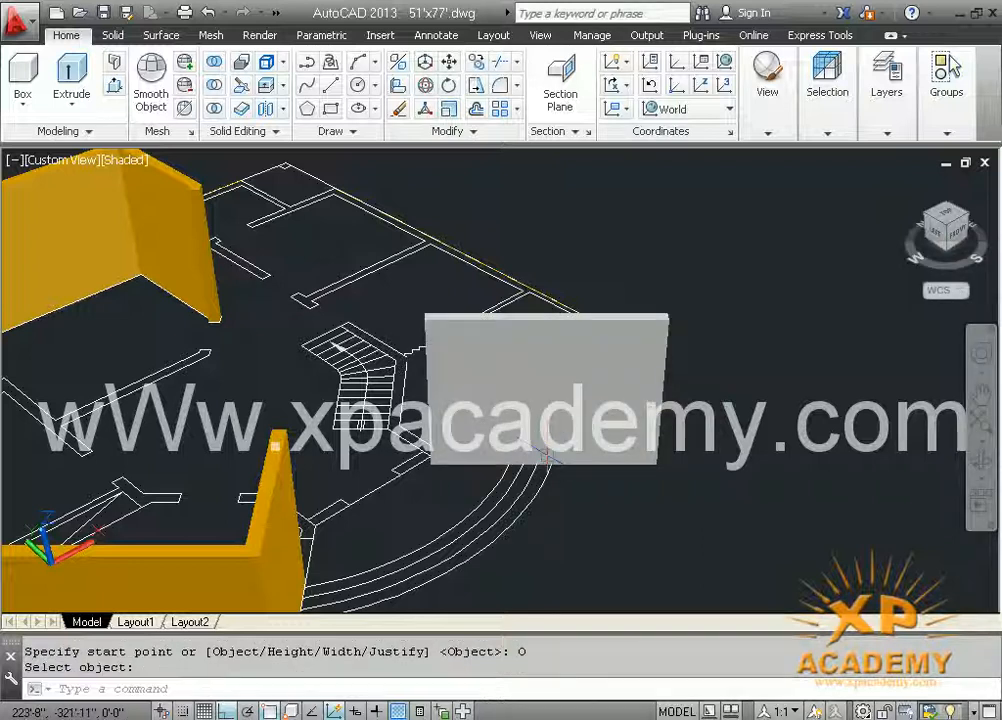
{"action": "left_click", "coordinate": [489, 316]}
{"action": "scroll", "coordinate": [437, 497], "scroll_direction": "up", "scroll_amount": 5}
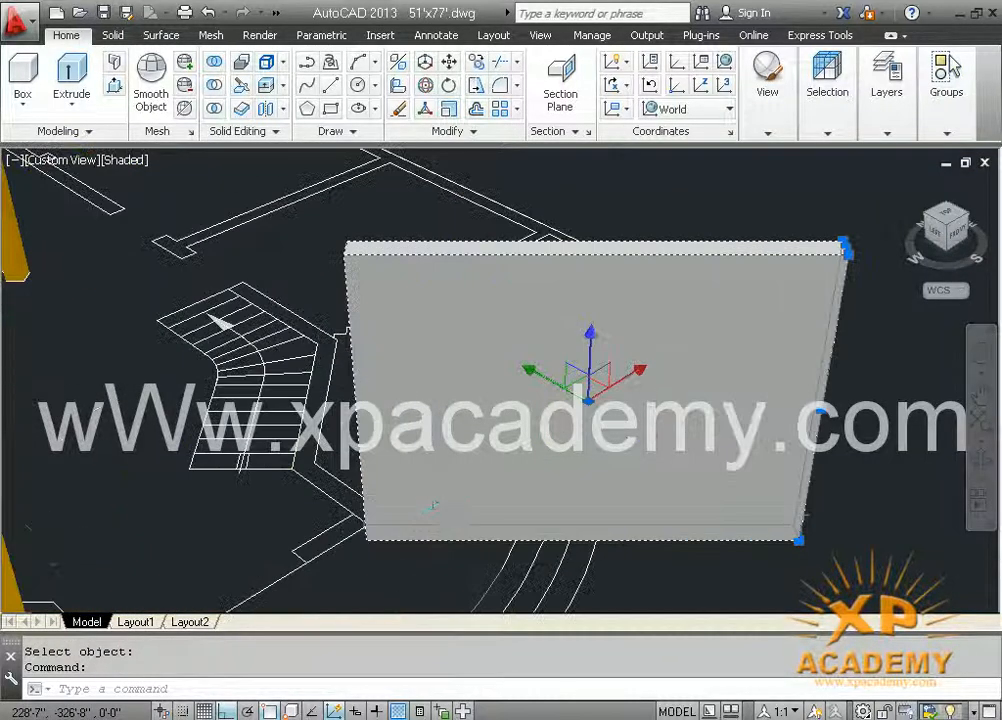
{"action": "key", "text": "ctrl+z"}
{"action": "key", "text": "ctrl+z"}
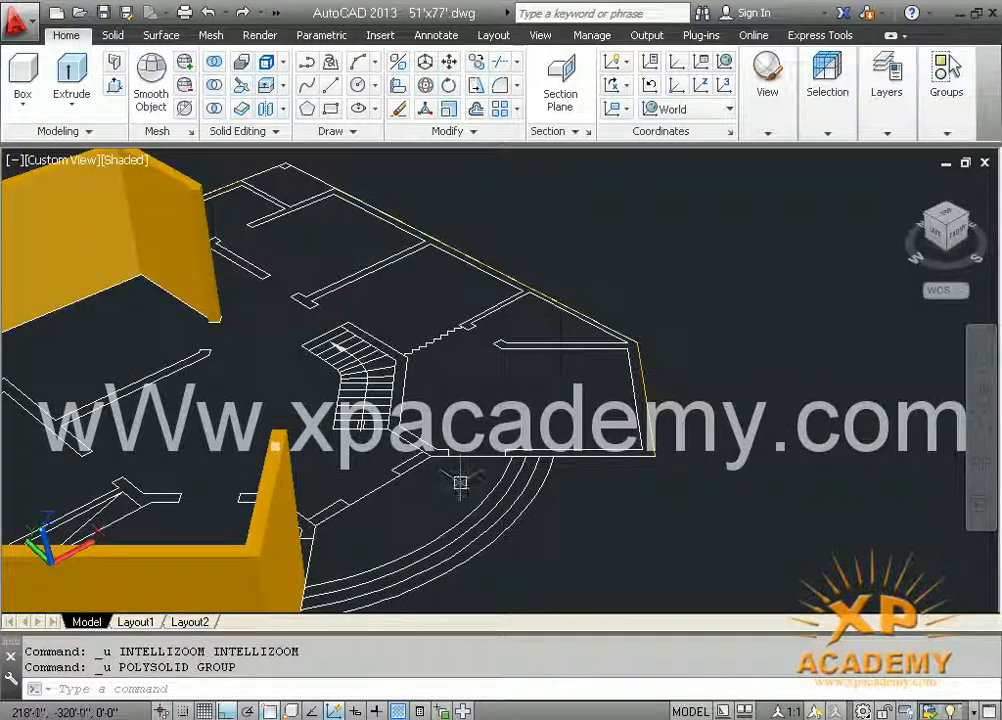
Erase the duplicate line along the southeast room's front wall and trim the remaining line out of the entrance opening
{"action": "left_click", "coordinate": [481, 457]}
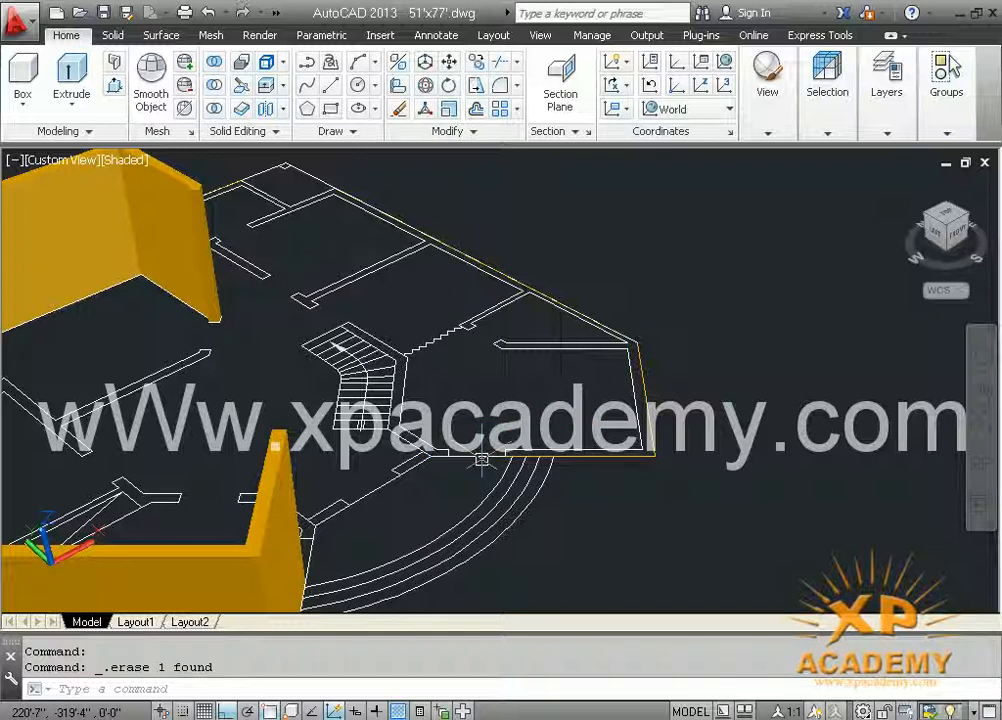
{"action": "left_click", "coordinate": [481, 459]}
{"action": "left_click", "coordinate": [472, 465]}
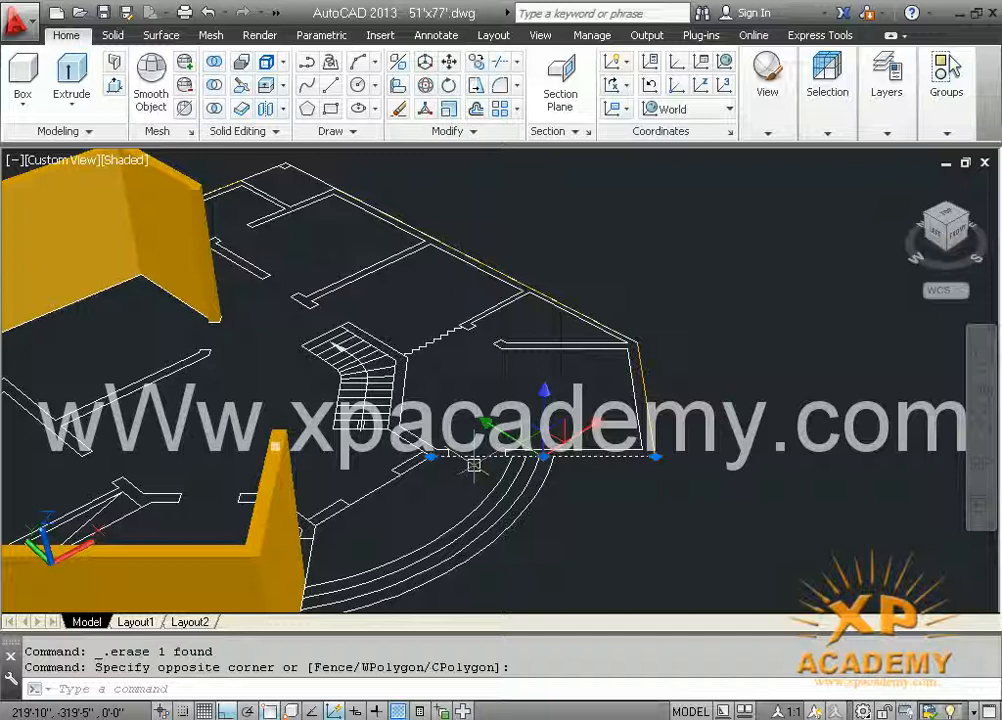
{"action": "key", "text": "Escape"}
{"action": "type", "text": "tr"}
{"action": "key", "text": "Return"}
{"action": "key", "text": "Return"}
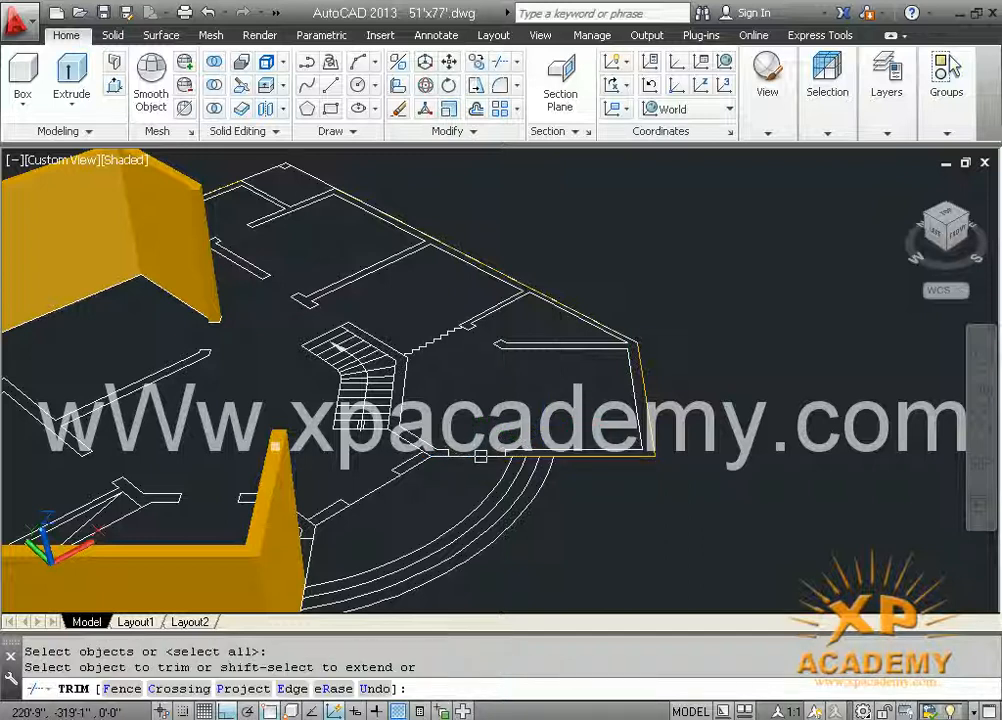
{"action": "key", "text": "Escape"}
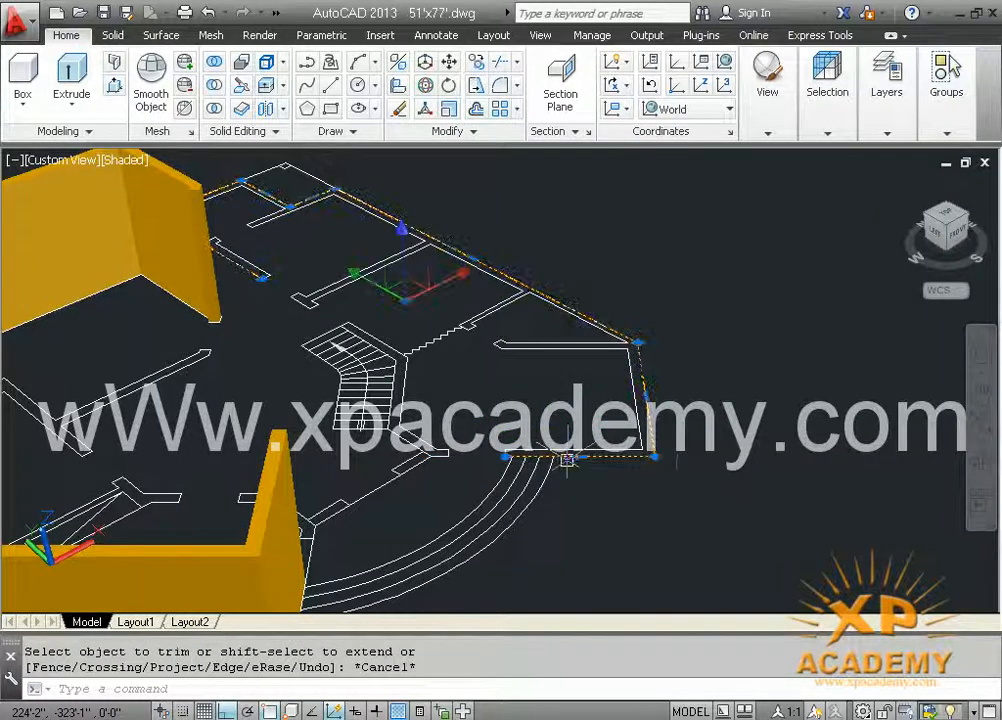
{"action": "key", "text": "Escape"}
Convert the traced east outline polyline into a polysolid wall using Left justification
{"action": "scroll", "coordinate": [501, 380], "scroll_direction": "up", "scroll_amount": 4}
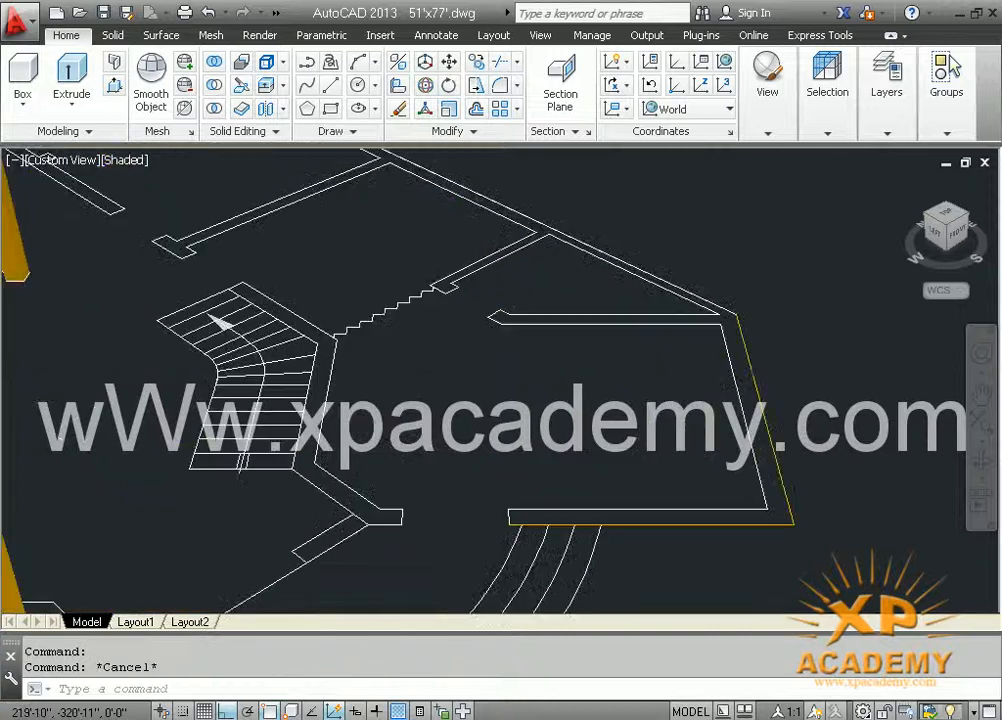
{"action": "middle_click_drag", "start_coordinate": [615, 505], "coordinate": [591, 440]}
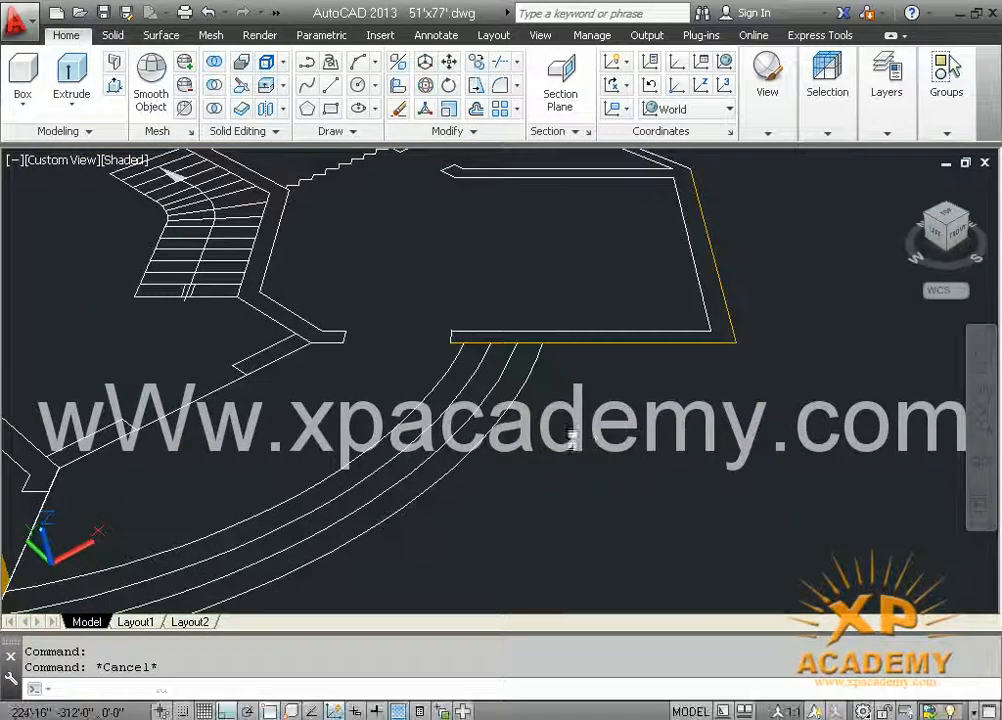
{"action": "left_click", "coordinate": [115, 63]}
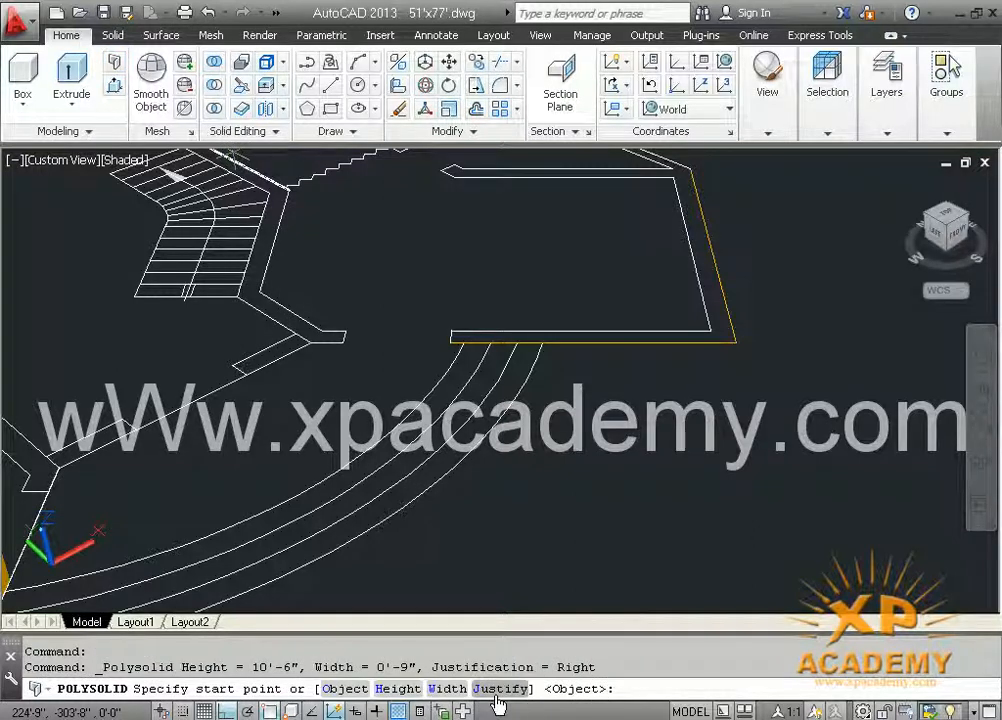
{"action": "left_click", "coordinate": [497, 689]}
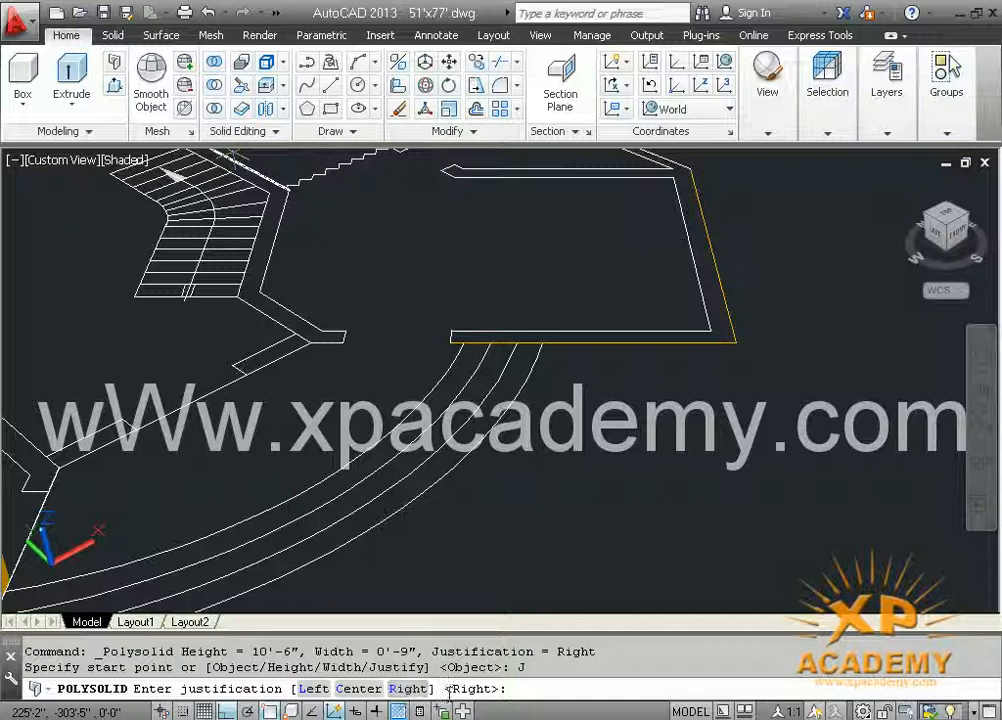
{"action": "left_click", "coordinate": [313, 689]}
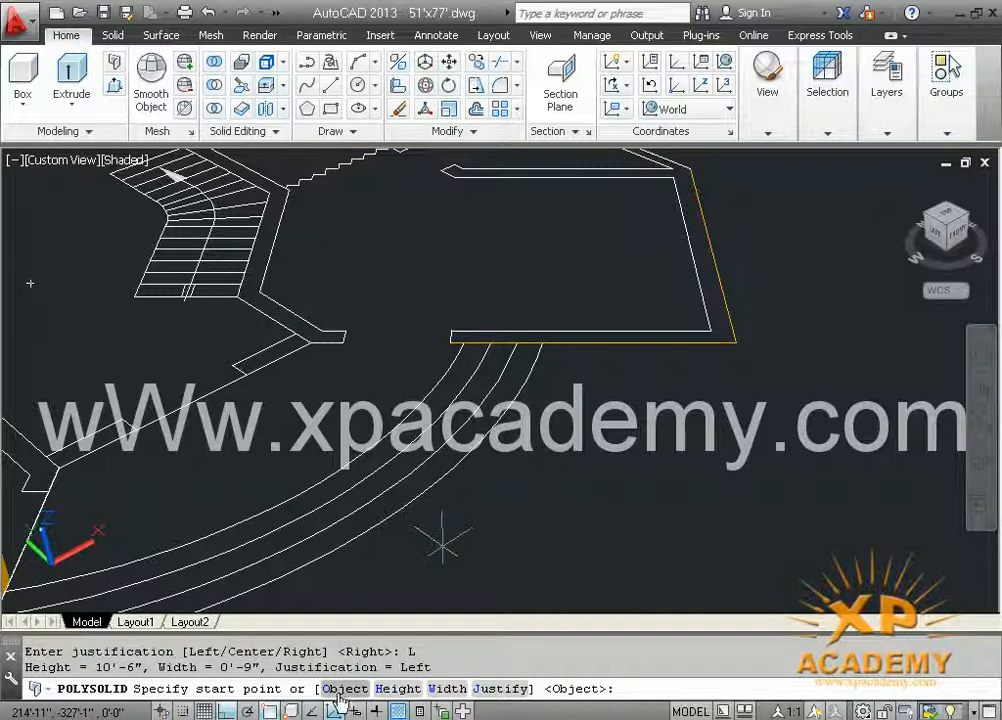
{"action": "key", "text": "Return"}
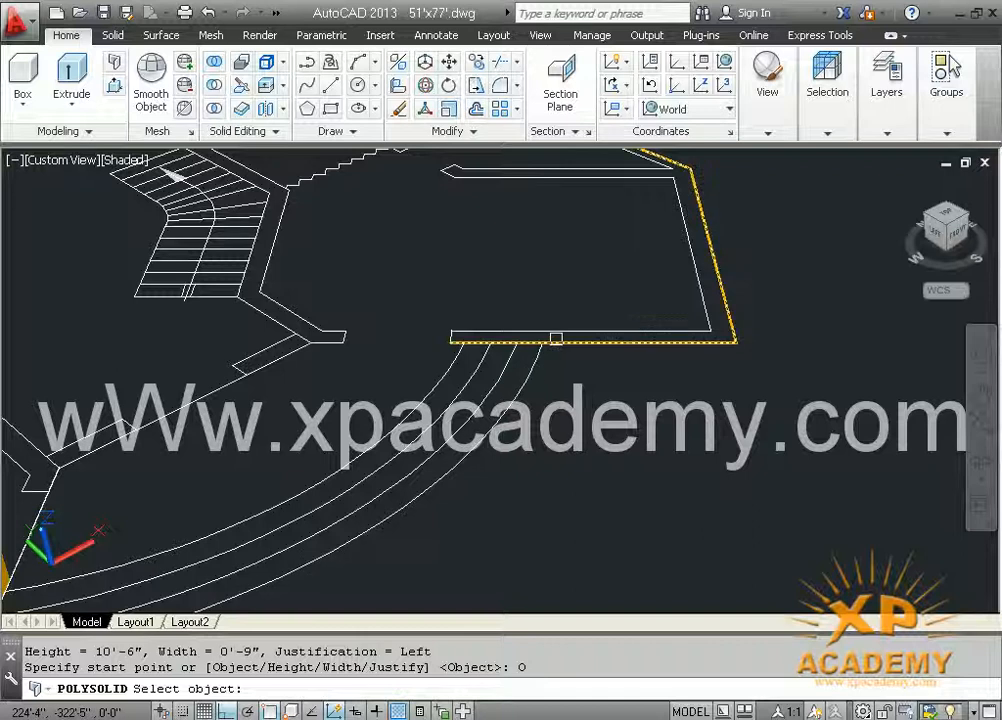
{"action": "left_click", "coordinate": [556, 338]}
{"action": "middle_click_drag", "start_coordinate": [570, 347], "coordinate": [640, 455], "text": "shift"}
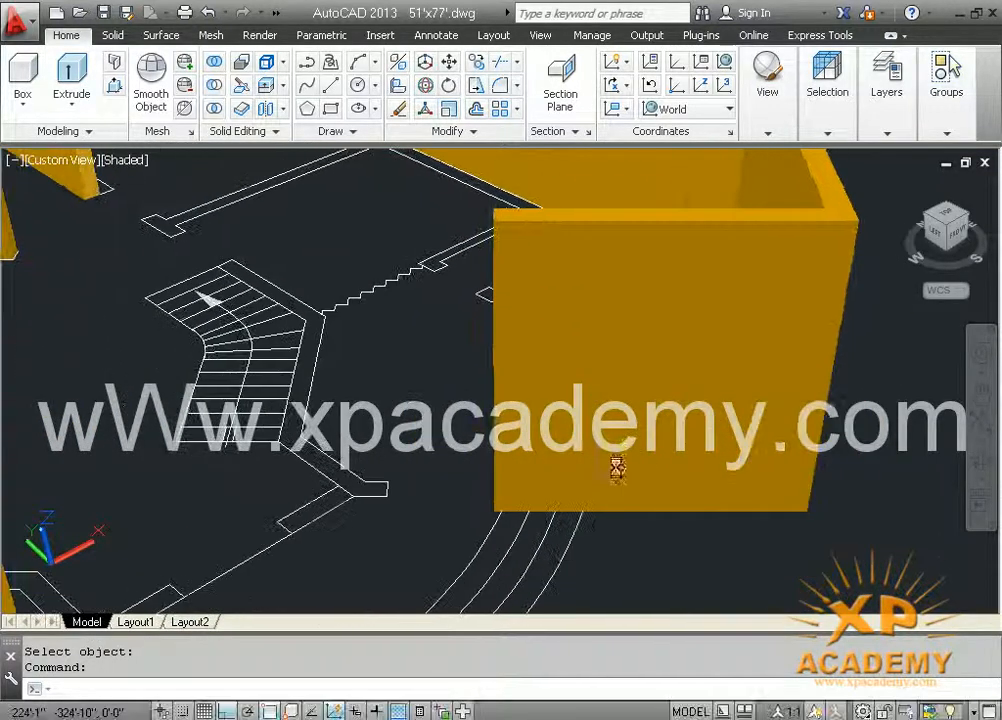
Undo the left-justified polysolid conversion of the traced east outline polyline
{"action": "key", "text": "ctrl+z"}
{"action": "key", "text": "ctrl+z"}
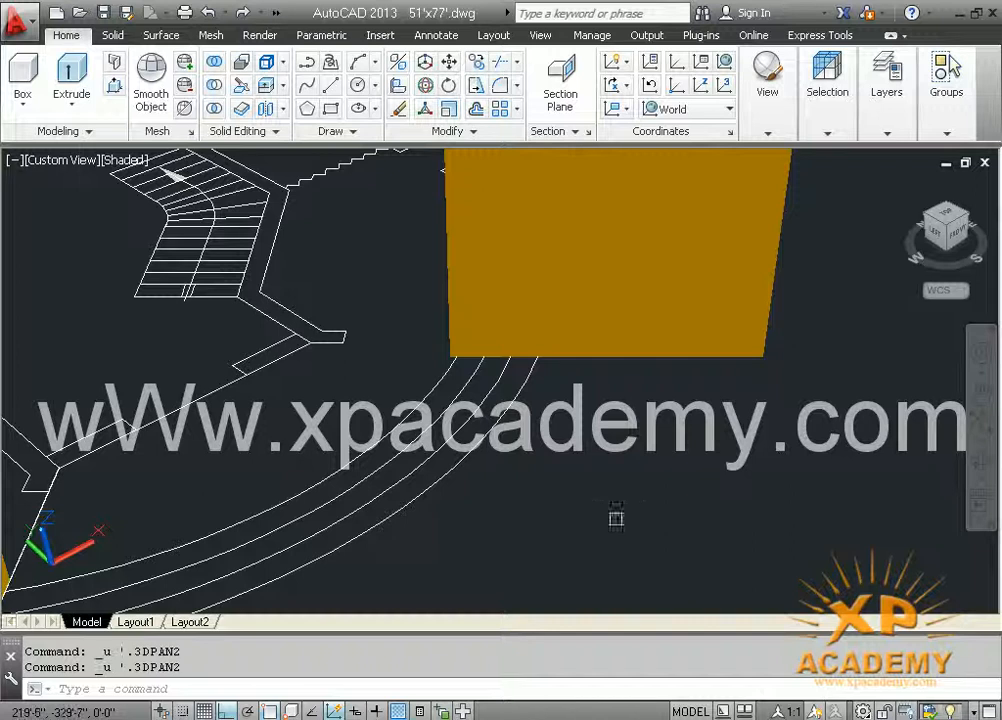
{"action": "key", "text": "ctrl+z"}
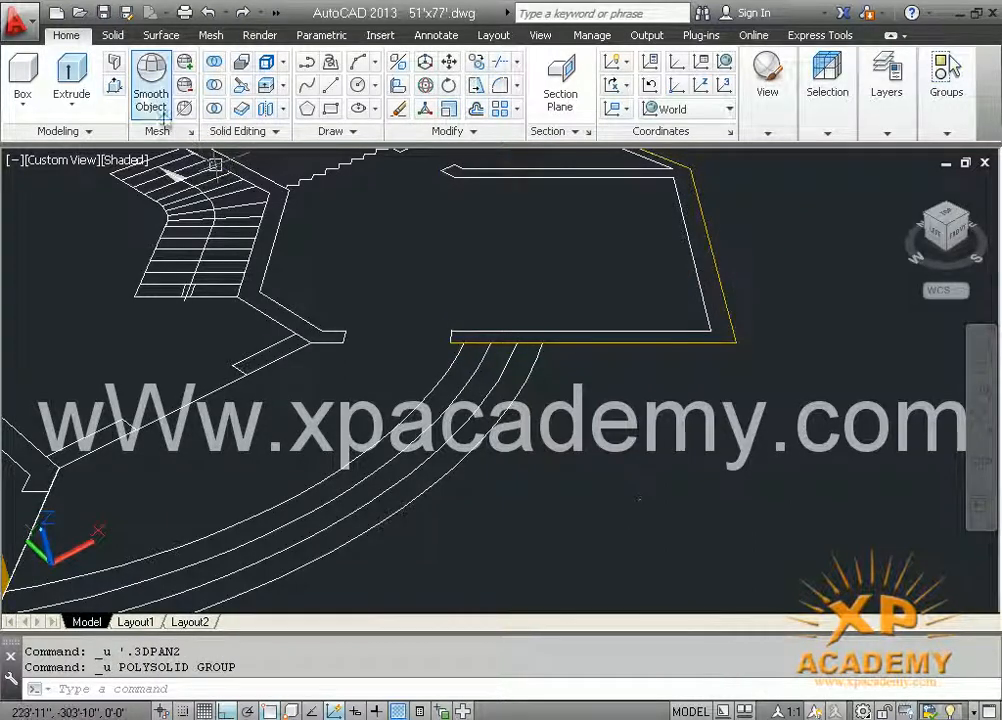
Convert the traced east outline polyline into a polysolid wall using Right justification
{"action": "left_click", "coordinate": [116, 65]}
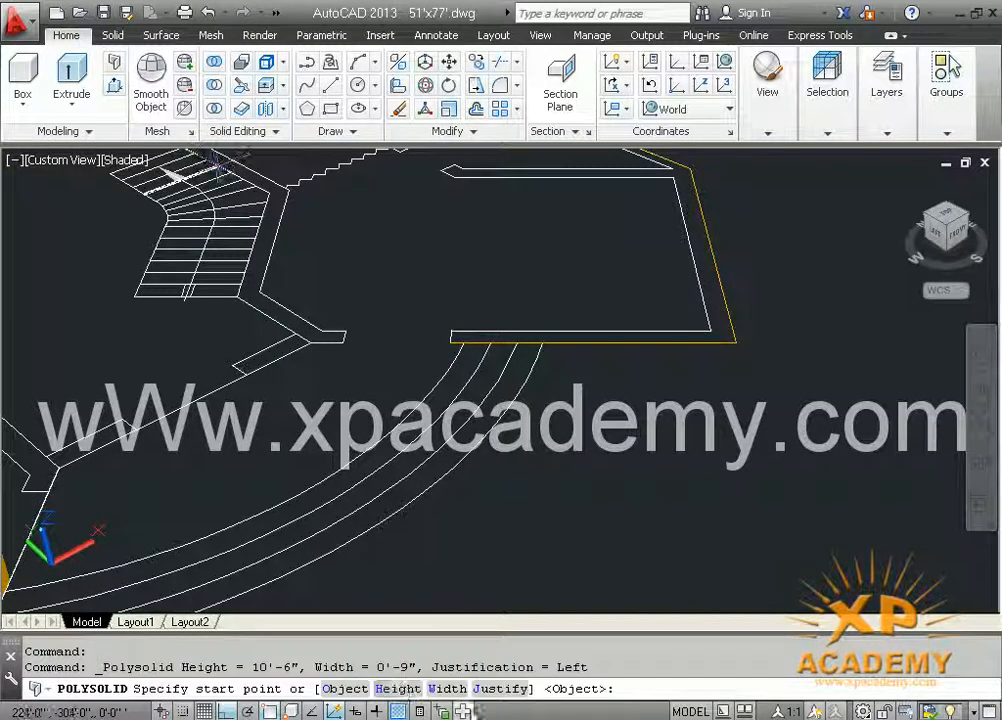
{"action": "left_click", "coordinate": [501, 689]}
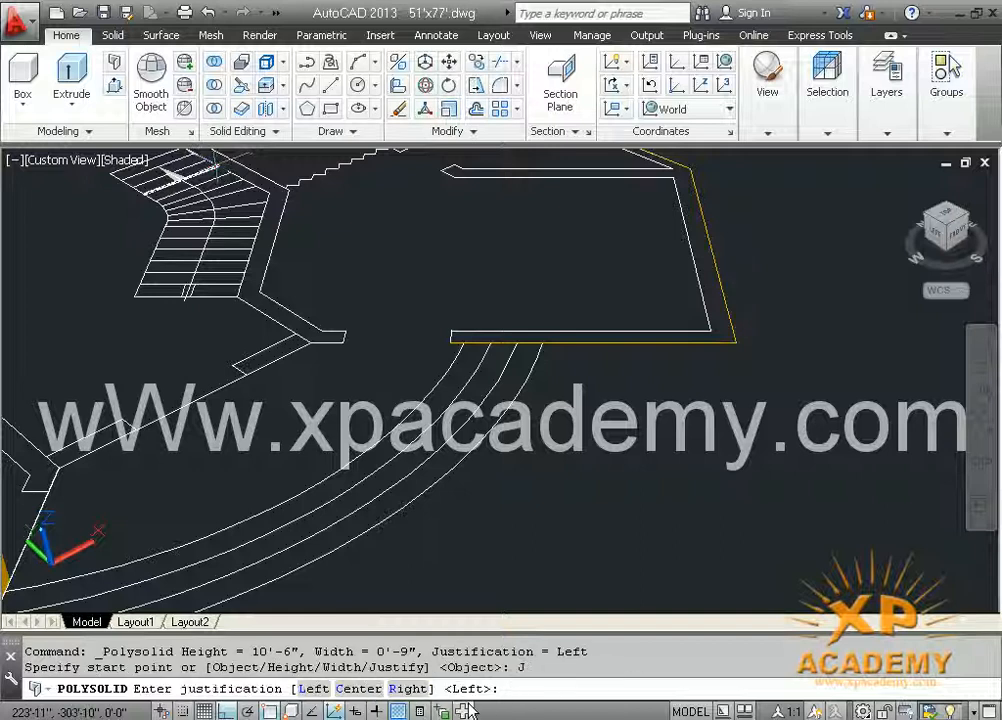
{"action": "left_click", "coordinate": [403, 689]}
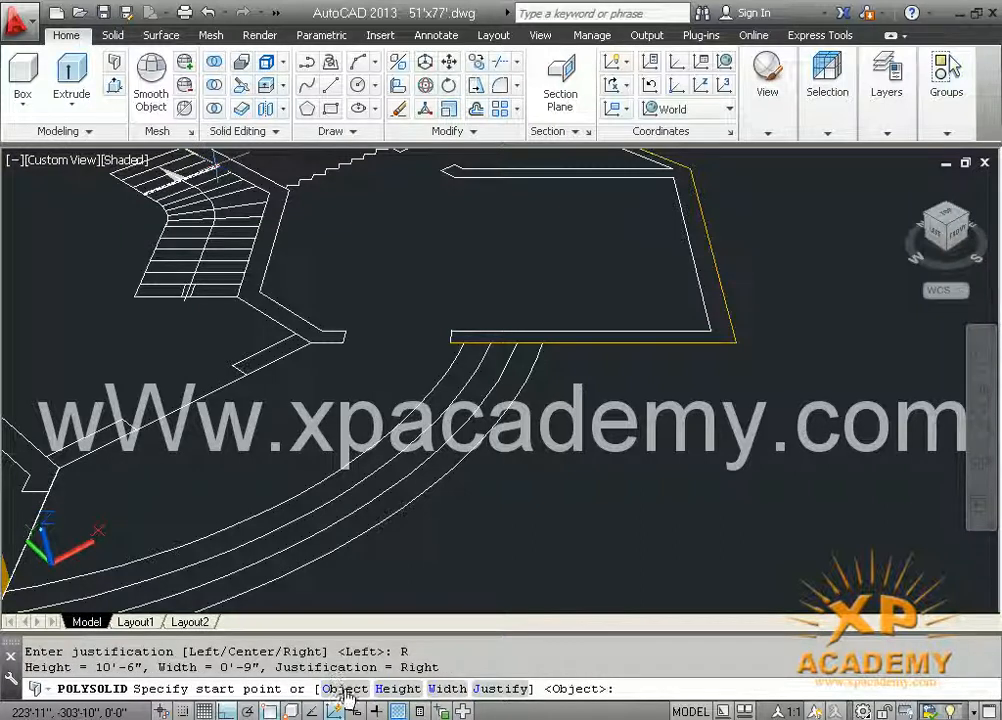
{"action": "left_click", "coordinate": [323, 689]}
{"action": "left_click", "coordinate": [564, 342]}
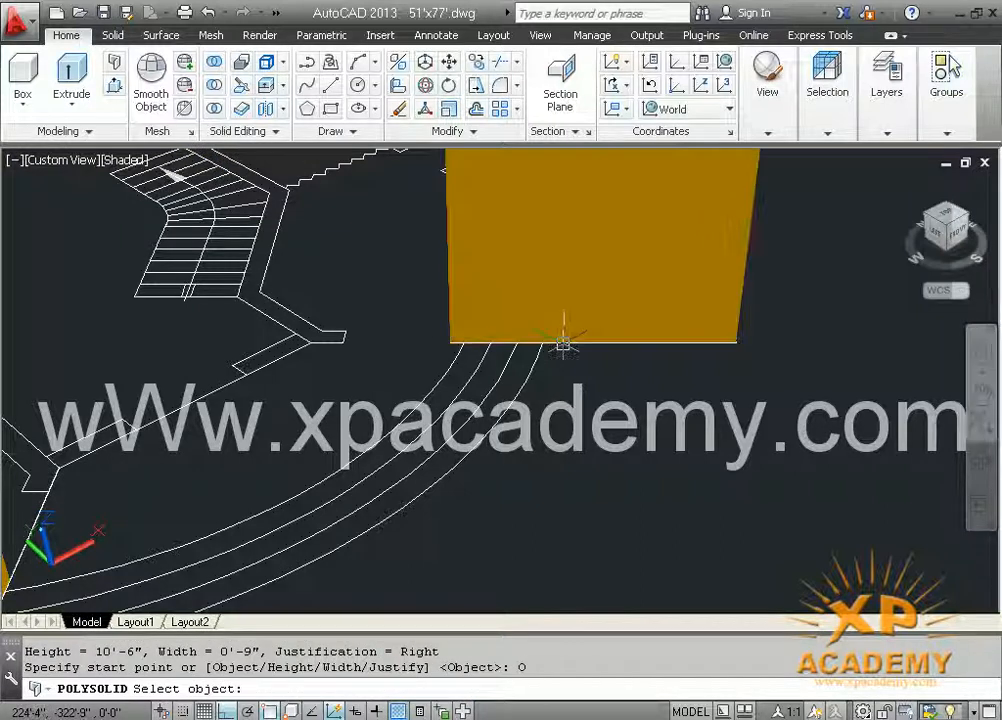
Examine the completed exterior walls and the interior partition linework, ending at the partition near the northwest corner
{"action": "middle_click_drag", "start_coordinate": [440, 340], "coordinate": [461, 615]}
{"action": "mouse_move", "coordinate": [418, 430]}
{"action": "middle_mouse_down"}
{"action": "mouse_move", "coordinate": [474, 450]}
{"action": "mouse_move", "coordinate": [564, 443]}
{"action": "mouse_move", "coordinate": [709, 398]}
{"action": "mouse_move", "coordinate": [687, 282]}
{"action": "mouse_move", "coordinate": [635, 347]}
{"action": "mouse_move", "coordinate": [584, 380]}
{"action": "middle_mouse_up"}
{"action": "scroll", "coordinate": [626, 355], "scroll_direction": "down", "scroll_amount": 4}
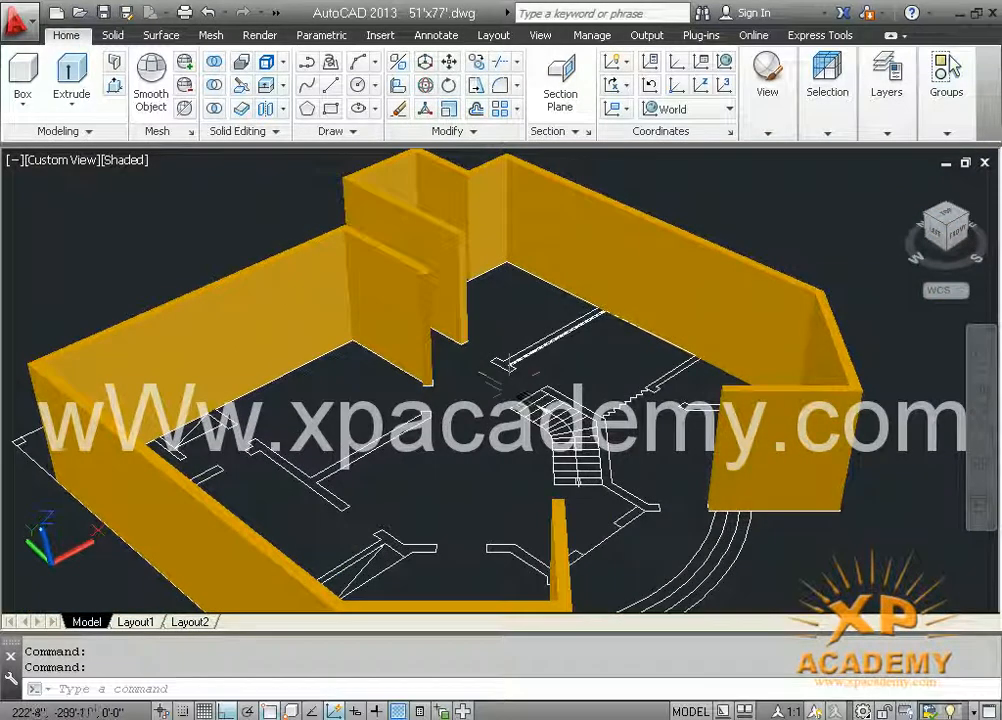
{"action": "middle_click_drag", "start_coordinate": [528, 399], "coordinate": [437, 397]}
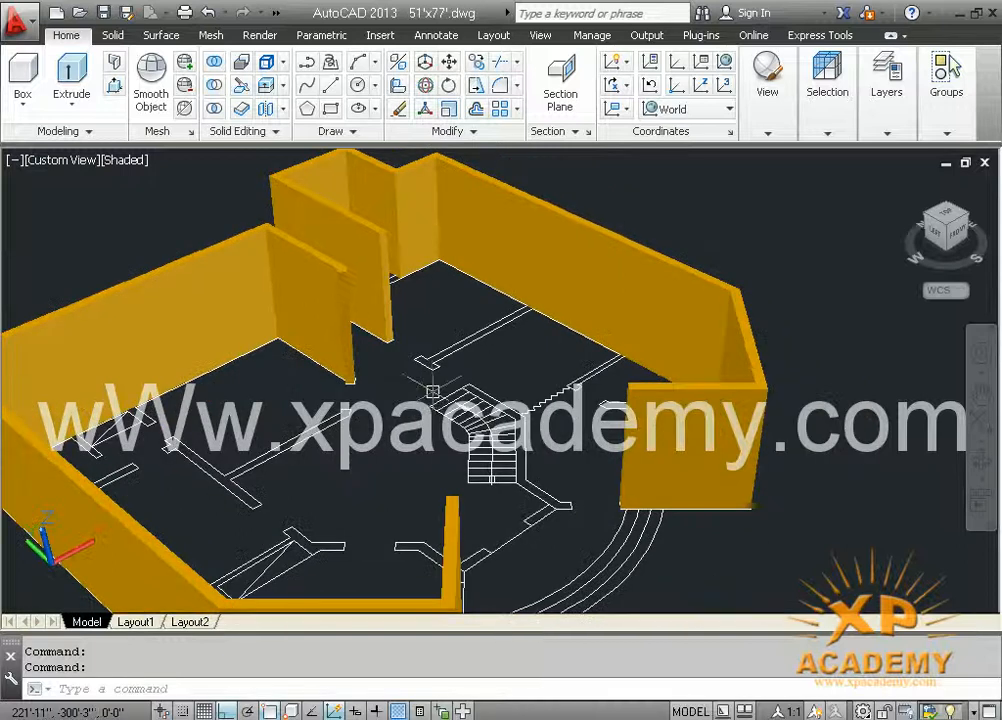
{"action": "scroll", "coordinate": [438, 386], "scroll_direction": "up", "scroll_amount": 2}
{"action": "mouse_move", "coordinate": [404, 340]}
{"action": "middle_mouse_down"}
{"action": "mouse_move", "coordinate": [342, 439]}
{"action": "mouse_move", "coordinate": [506, 309]}
{"action": "mouse_move", "coordinate": [571, 274]}
{"action": "middle_mouse_up"}
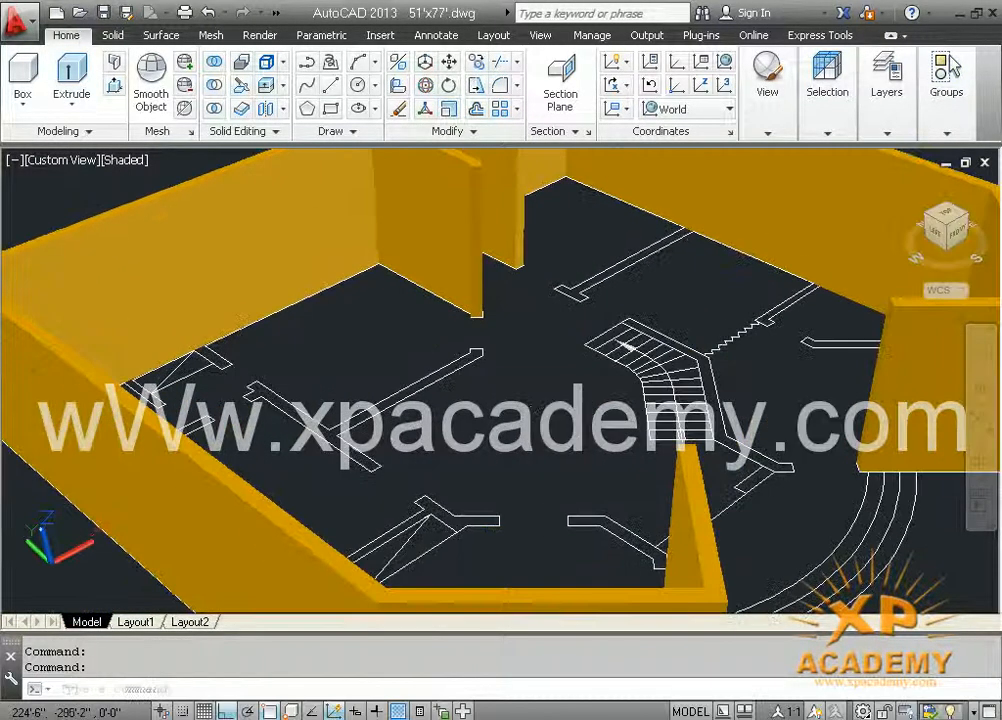
{"action": "mouse_move", "coordinate": [507, 384]}
{"action": "middle_mouse_down", "text": "shift"}
{"action": "mouse_move", "coordinate": [633, 347]}
{"action": "mouse_move", "coordinate": [633, 386]}
{"action": "mouse_move", "coordinate": [416, 416]}
{"action": "mouse_move", "coordinate": [622, 400]}
{"action": "middle_mouse_up", "text": "shift"}
{"action": "mouse_move", "coordinate": [190, 300]}
{"action": "middle_mouse_down"}
{"action": "mouse_move", "coordinate": [440, 439]}
{"action": "mouse_move", "coordinate": [400, 408]}
{"action": "middle_mouse_up"}
{"action": "scroll", "coordinate": [508, 398], "scroll_direction": "up", "scroll_amount": 2}
{"action": "middle_click_drag", "start_coordinate": [508, 398], "coordinate": [400, 405], "text": "shift"}
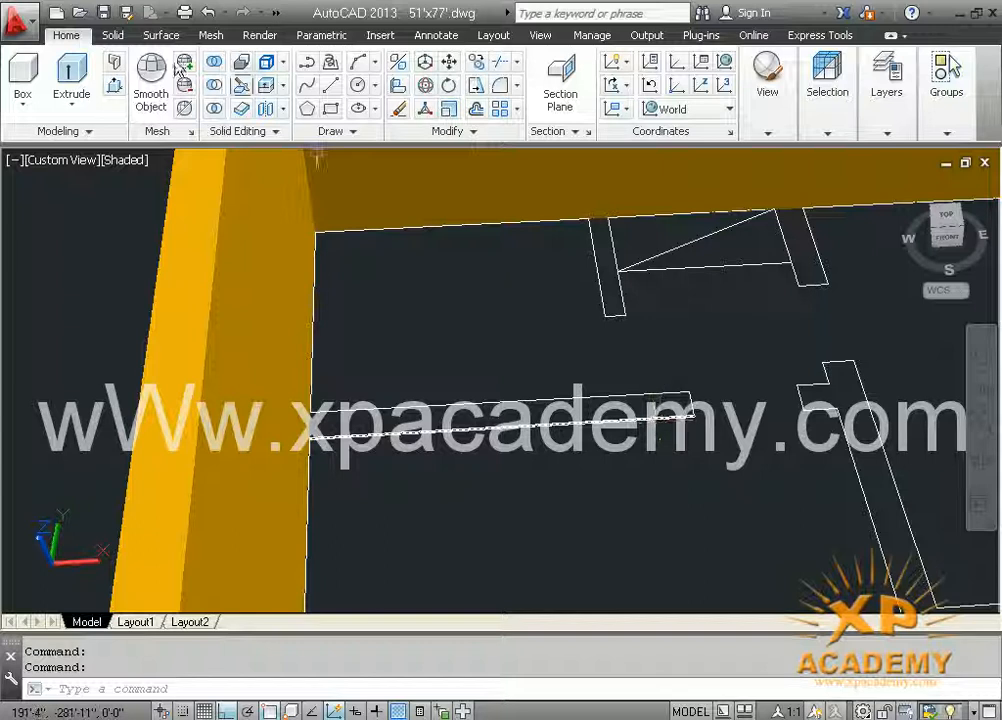
{"action": "left_click", "coordinate": [341, 180]}
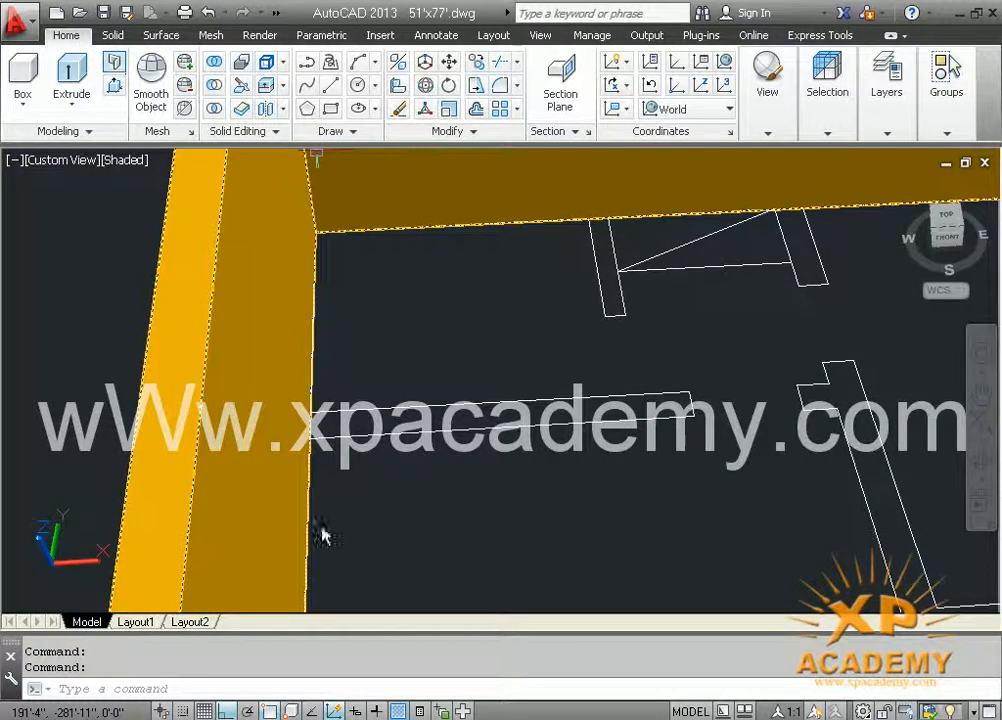
{"action": "left_click", "coordinate": [114, 62]}
{"action": "left_click", "coordinate": [305, 440]}
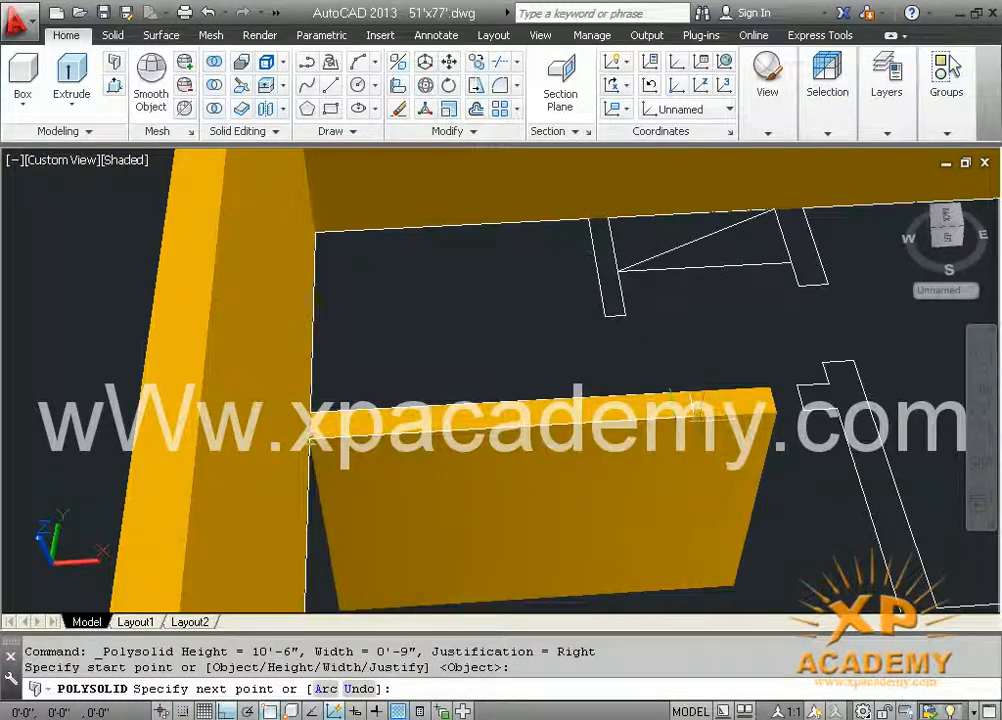
{"action": "left_click", "coordinate": [693, 405]}
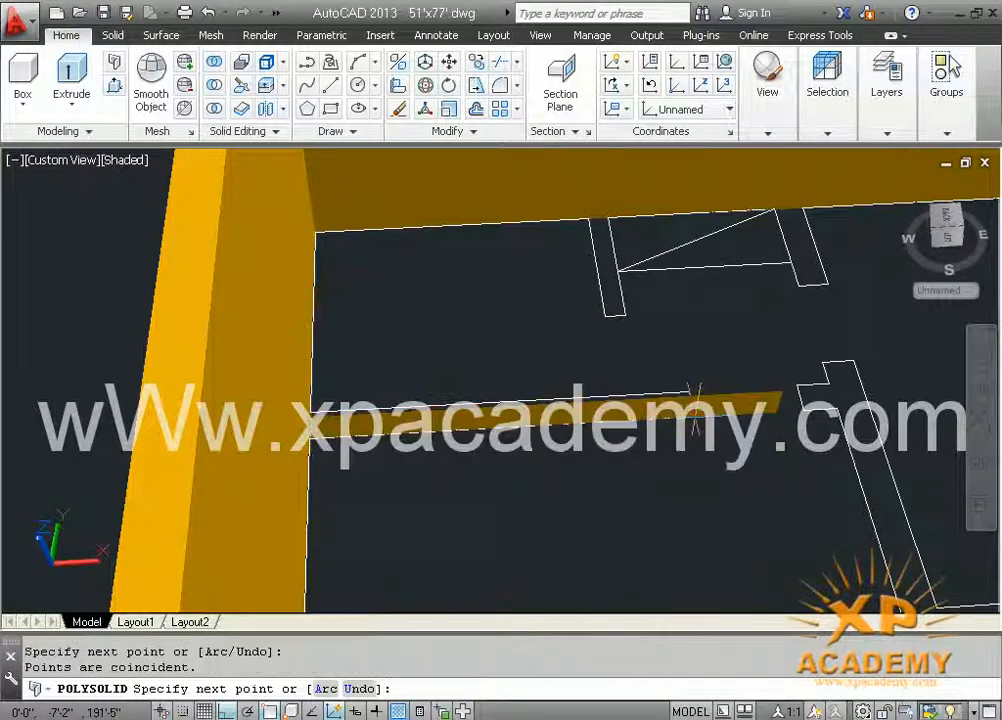
{"action": "key", "text": "Escape"}
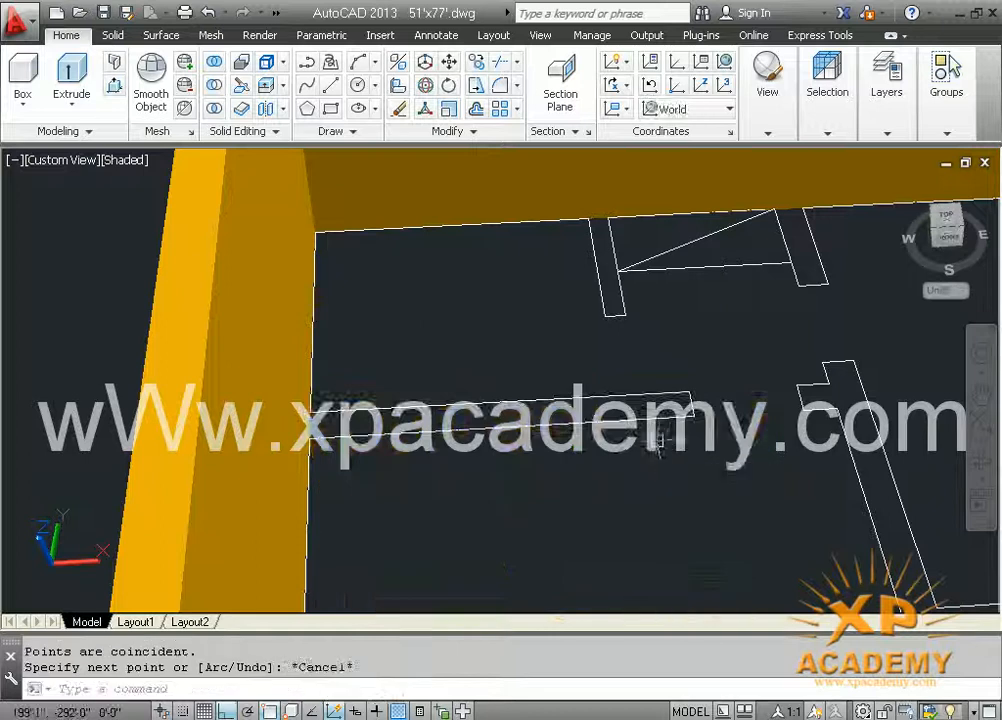
Draw a right-justified polysolid wall on the partition south of the northwest corner, from its free end to the west exterior wall
{"action": "left_click_drag", "start_coordinate": [651, 428], "coordinate": [616, 403], "text": "shift"}
{"action": "scroll", "coordinate": [690, 608], "scroll_direction": "down", "scroll_amount": 5}
{"action": "middle_click_drag", "start_coordinate": [693, 610], "coordinate": [619, 443]}
{"action": "middle_click_drag", "start_coordinate": [595, 505], "coordinate": [480, 440], "text": "shift"}
{"action": "left_click", "coordinate": [114, 61]}
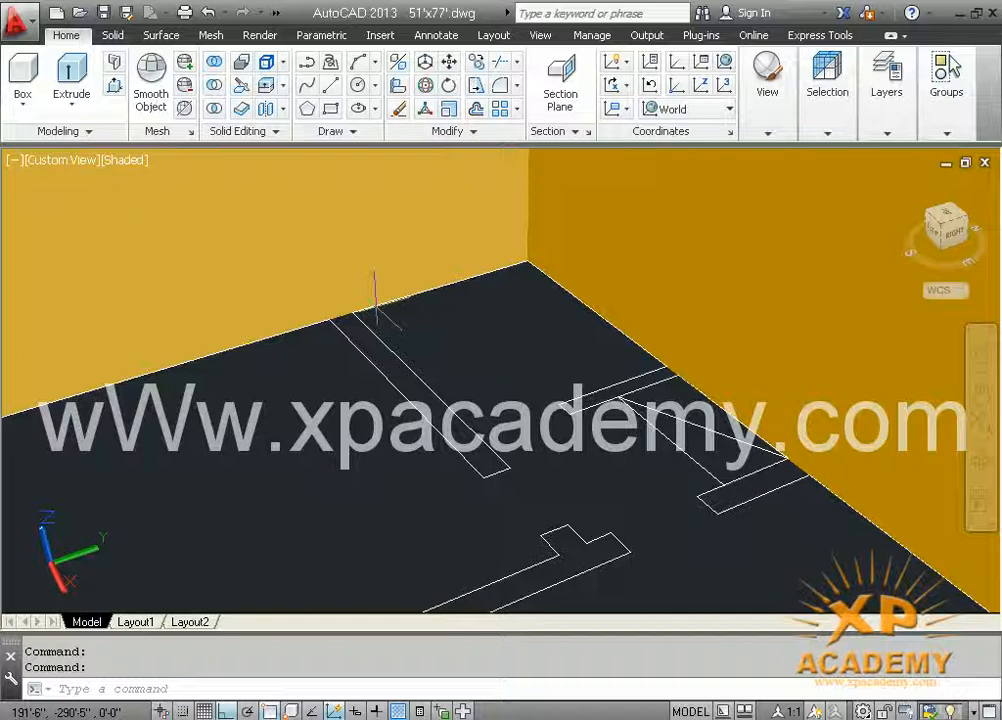
{"action": "left_click", "coordinate": [483, 480]}
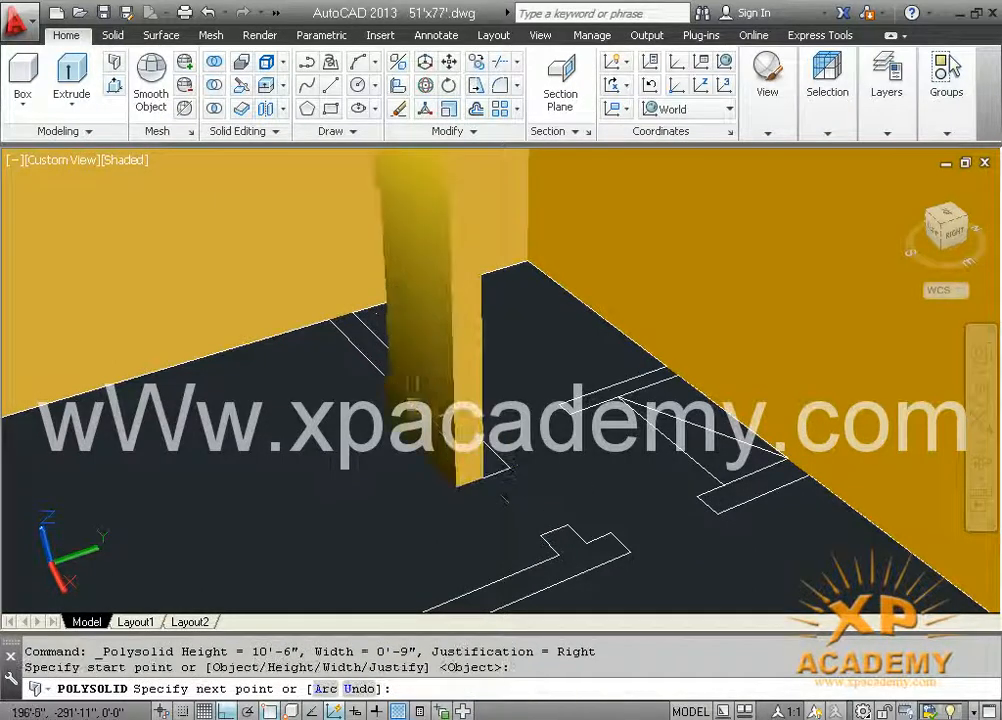
{"action": "key", "text": "Escape"}
{"action": "key", "text": "Return"}
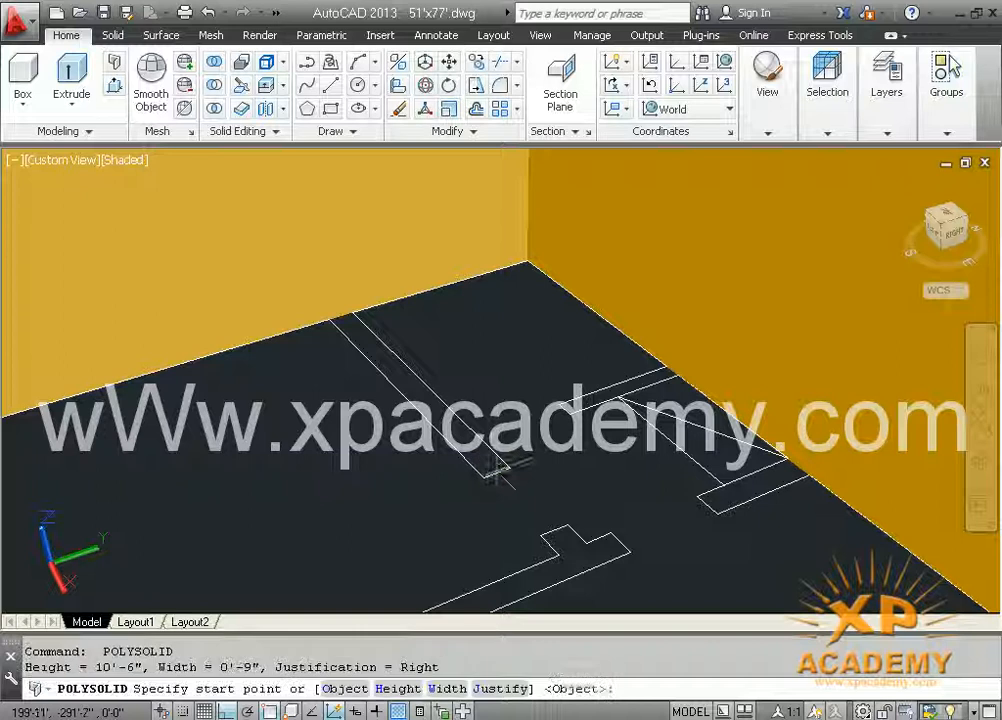
{"action": "left_click", "coordinate": [509, 465]}
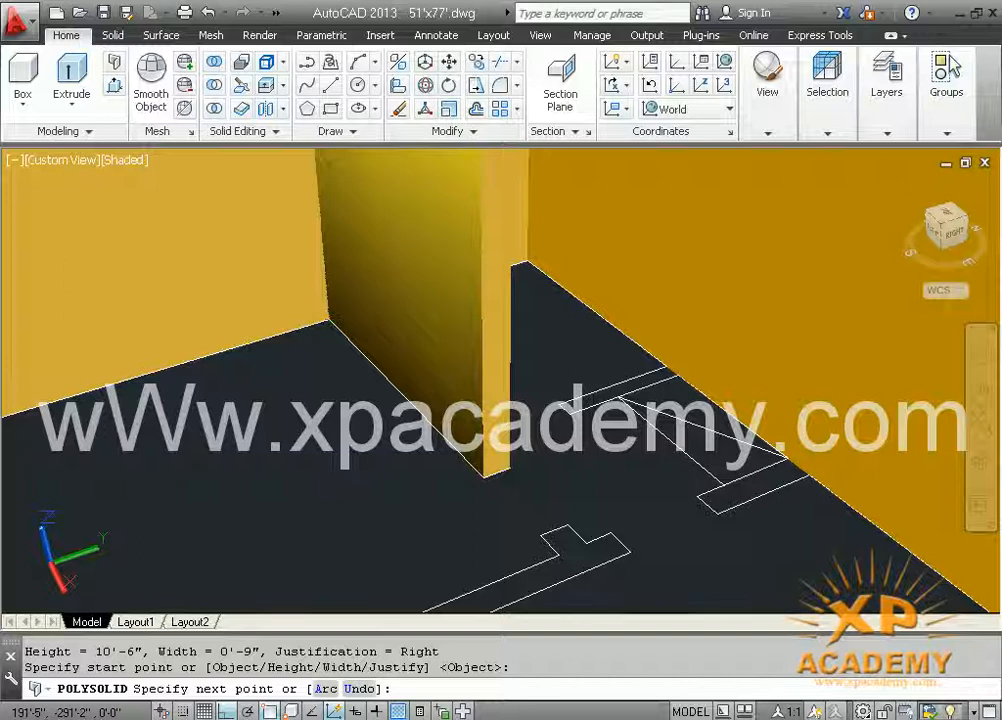
{"action": "key", "text": "Return"}
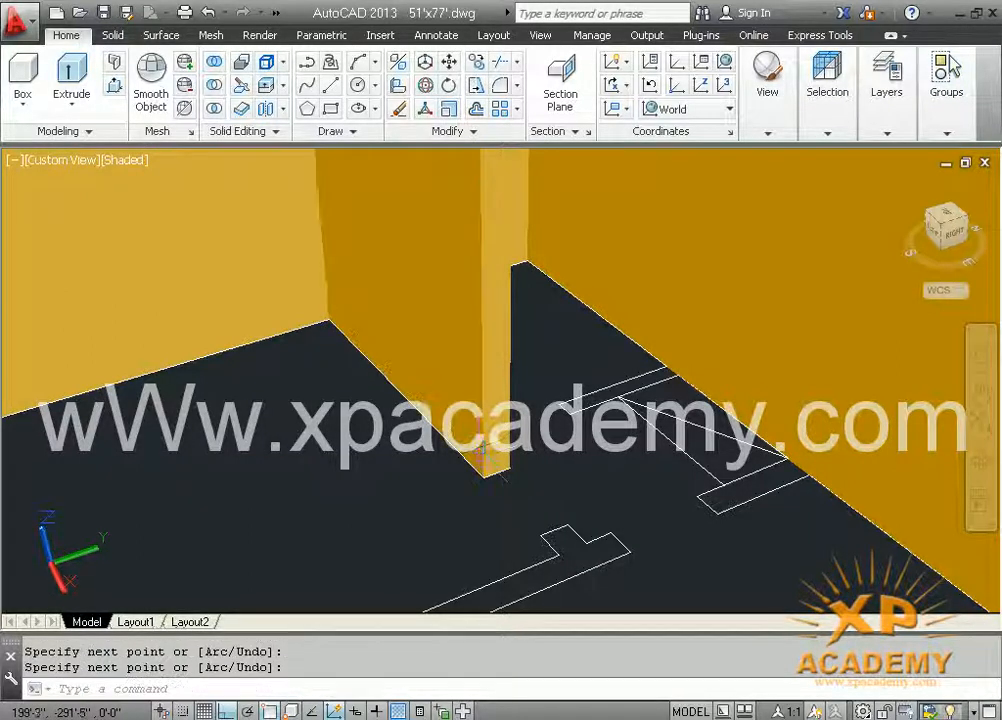
Draw an L-shaped polysolid wall from the angled doorway end along the inner partition, around its west corner to the cross wall's north end
{"action": "middle_click_drag", "start_coordinate": [483, 450], "coordinate": [492, 385], "text": "shift"}
{"action": "key", "text": "Return"}
{"action": "left_click", "coordinate": [617, 483]}
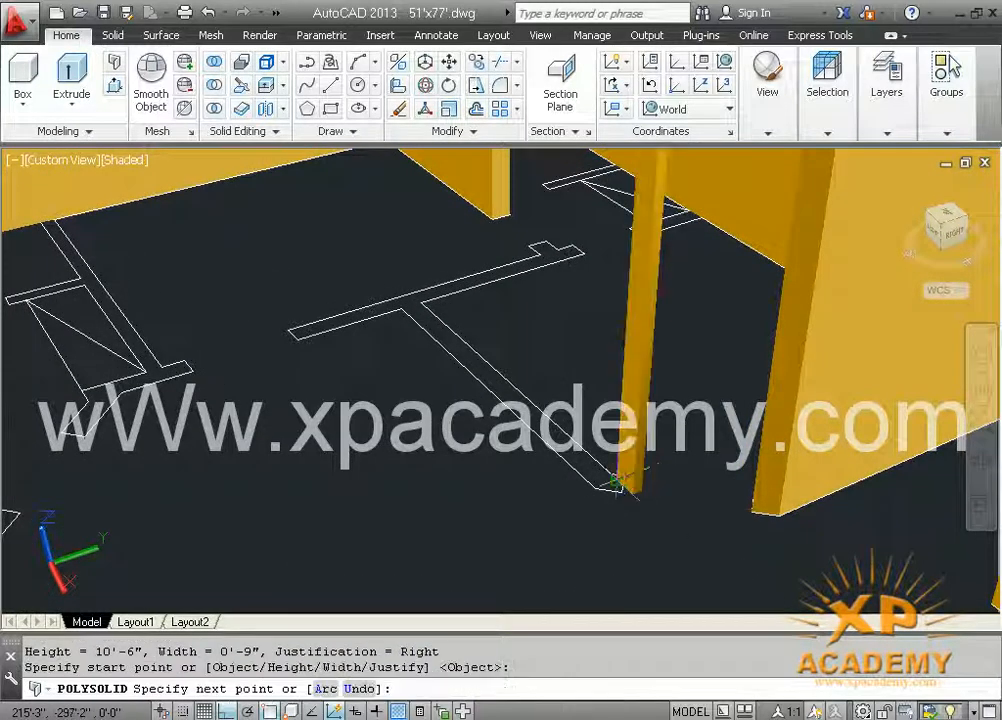
{"action": "left_click", "coordinate": [599, 486]}
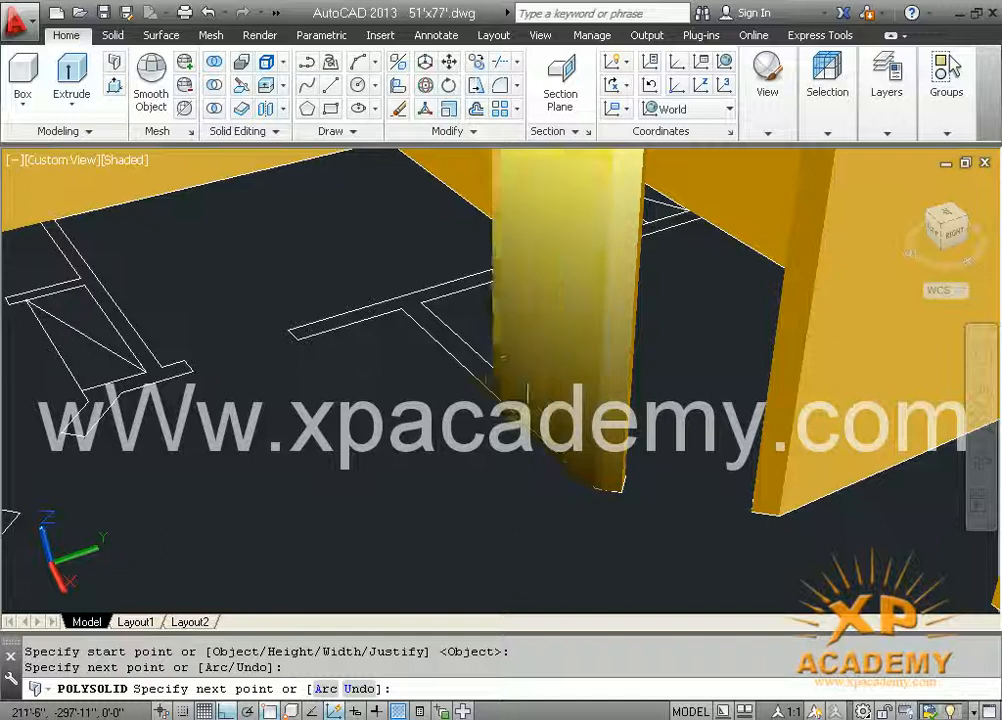
{"action": "scroll", "coordinate": [422, 320], "scroll_direction": "up", "scroll_amount": 2}
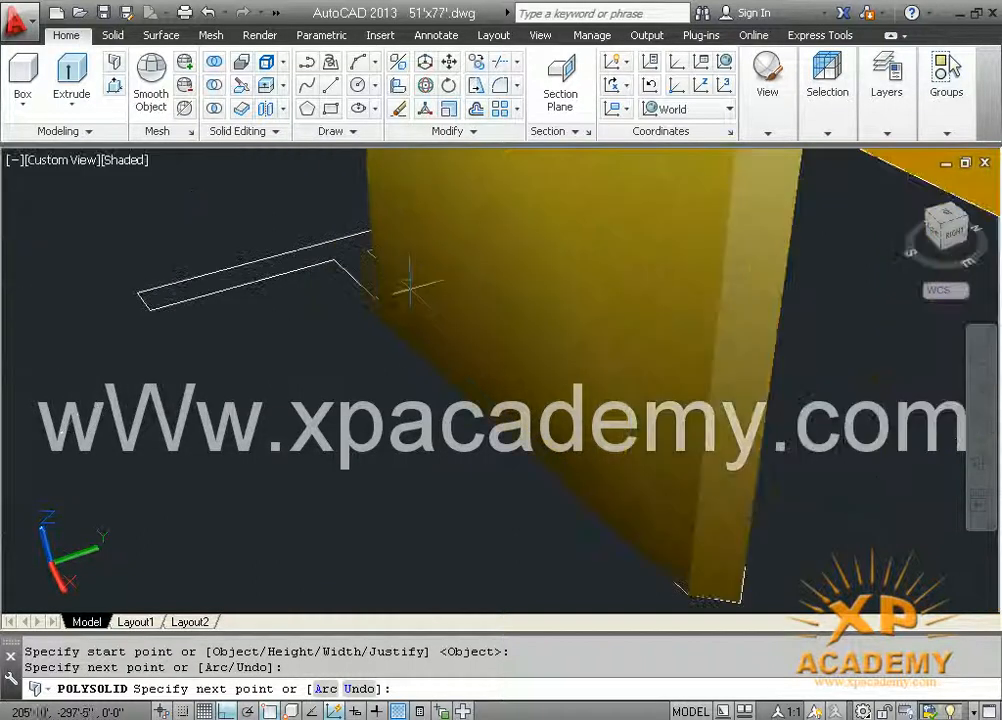
{"action": "left_click", "coordinate": [366, 250]}
{"action": "middle_click_drag", "start_coordinate": [510, 284], "coordinate": [462, 308], "text": "shift"}
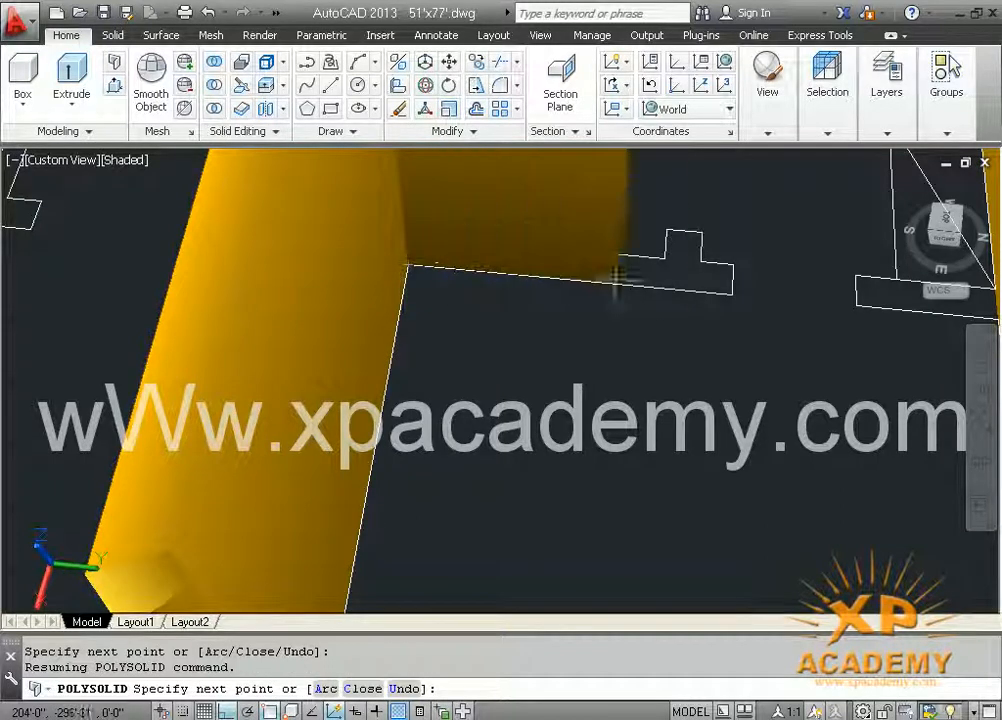
{"action": "left_click", "coordinate": [731, 291]}
{"action": "key", "text": "Return"}
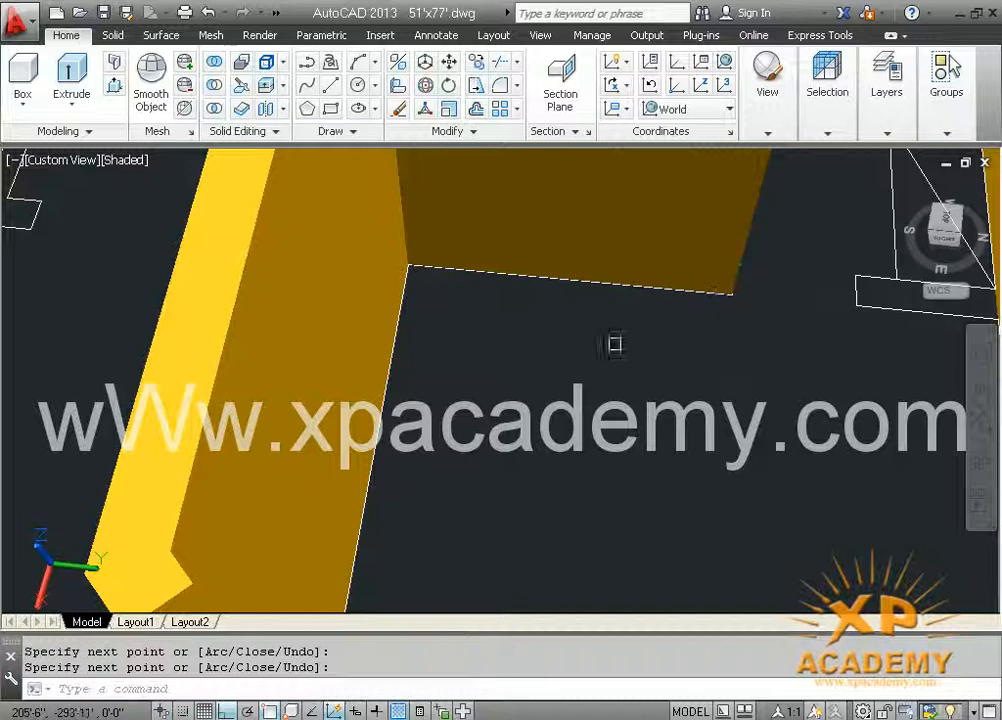
Draw a polysolid wall on the east stub of the crossed rectangle, from its free end to the north exterior wall
{"action": "scroll", "coordinate": [582, 349], "scroll_direction": "down", "scroll_amount": 2}
{"action": "middle_click_drag", "start_coordinate": [582, 349], "coordinate": [368, 359]}
{"action": "scroll", "coordinate": [552, 374], "scroll_direction": "up", "scroll_amount": 2}
{"action": "scroll", "coordinate": [505, 381], "scroll_direction": "up", "scroll_amount": 3}
{"action": "scroll", "coordinate": [434, 370], "scroll_direction": "down", "scroll_amount": 5}
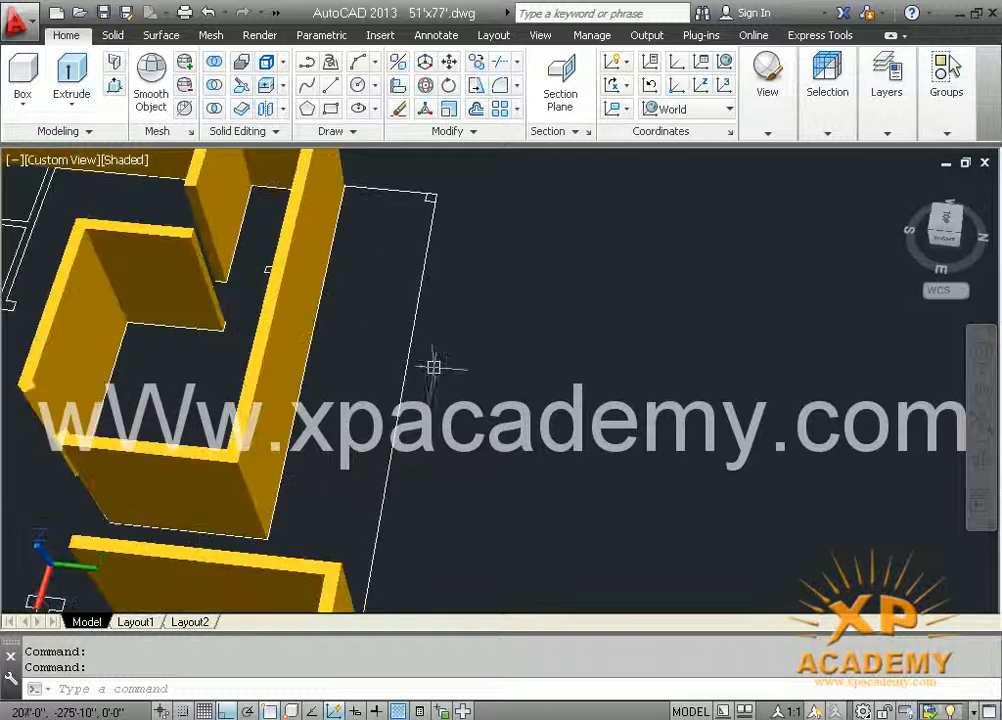
{"action": "middle_click_drag", "start_coordinate": [320, 295], "coordinate": [486, 430]}
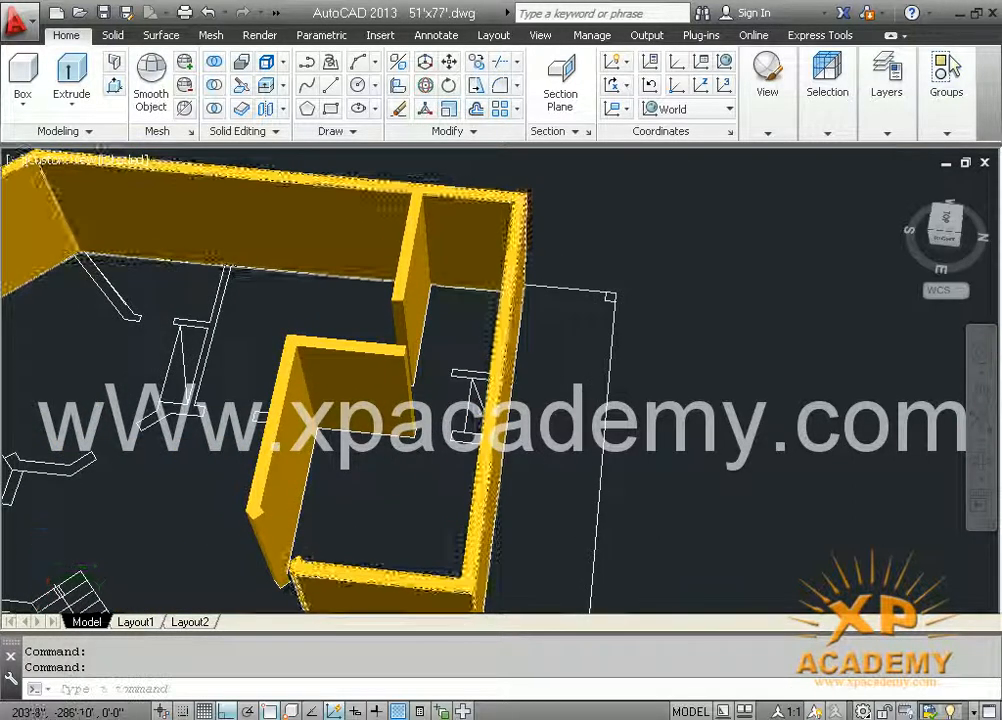
{"action": "scroll", "coordinate": [475, 460], "scroll_direction": "up", "scroll_amount": 2}
{"action": "scroll", "coordinate": [450, 455], "scroll_direction": "up", "scroll_amount": 3}
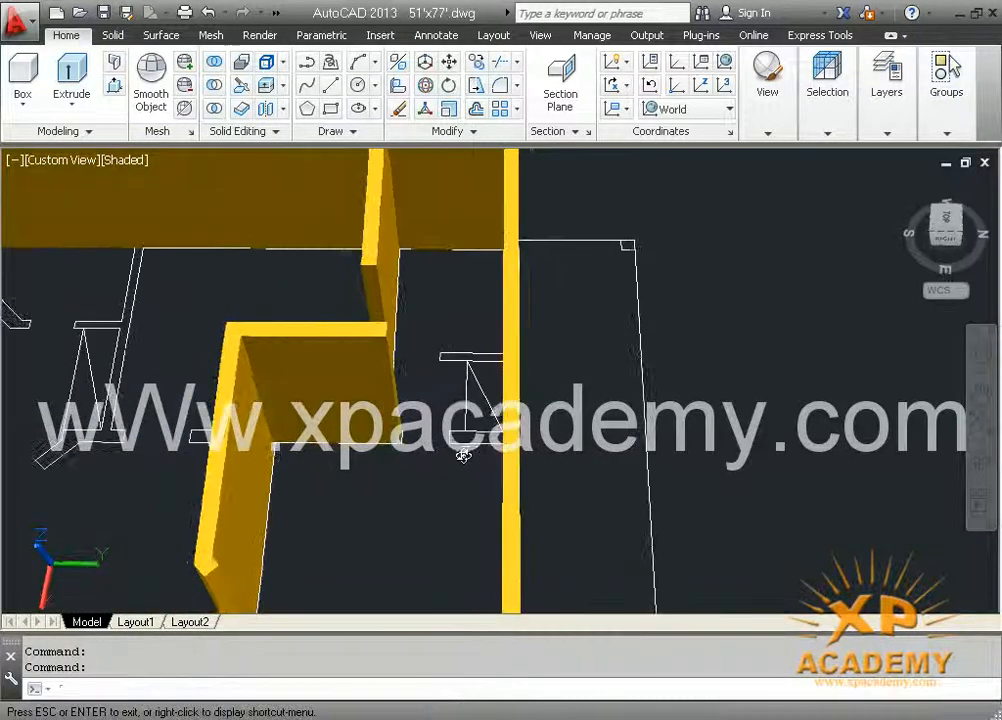
{"action": "scroll", "coordinate": [479, 447], "scroll_direction": "up", "scroll_amount": 1}
{"action": "scroll", "coordinate": [495, 378], "scroll_direction": "up", "scroll_amount": 2}
{"action": "middle_click_drag", "start_coordinate": [475, 474], "coordinate": [472, 398]}
{"action": "left_click", "coordinate": [115, 64]}
{"action": "left_click", "coordinate": [427, 368]}
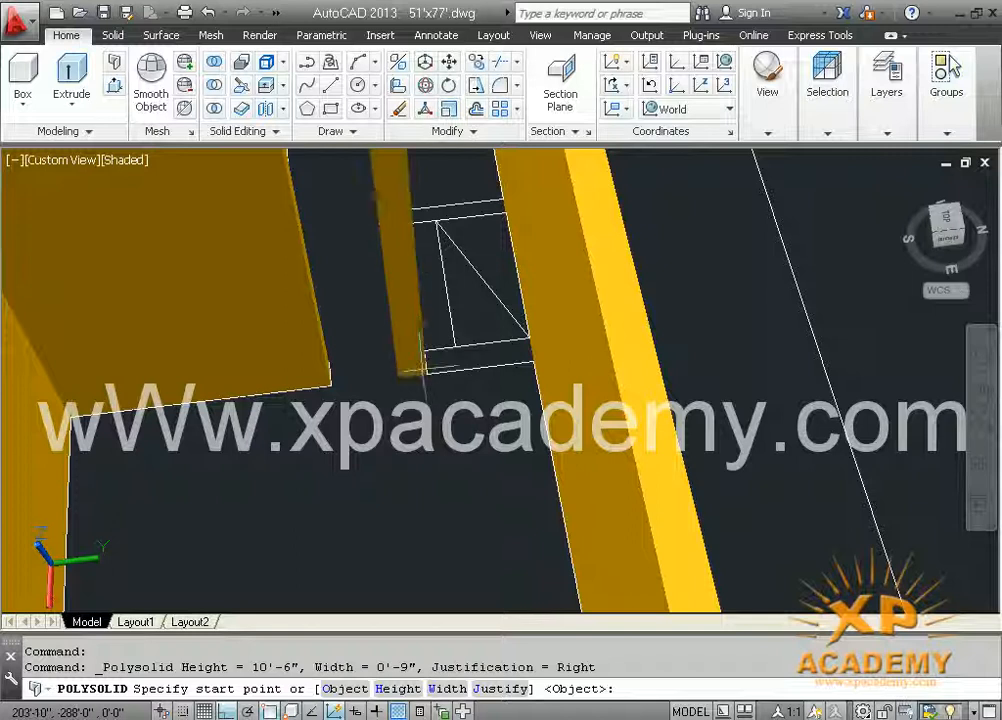
{"action": "left_click", "coordinate": [527, 362]}
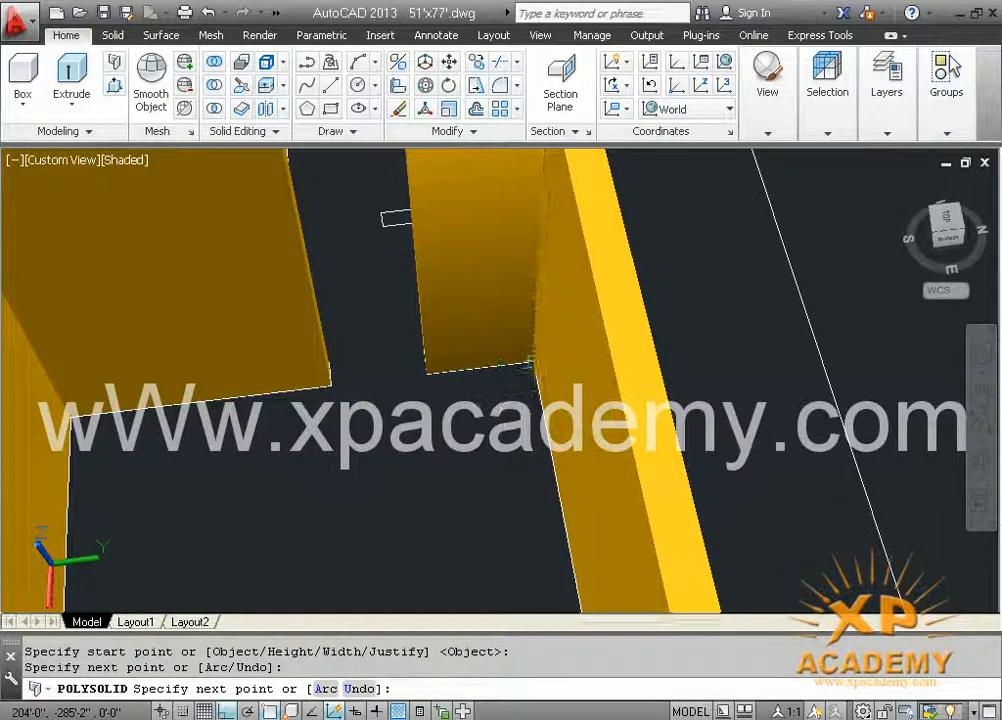
{"action": "scroll", "coordinate": [530, 362], "scroll_direction": "down", "scroll_amount": 6}
{"action": "key", "text": "Return"}
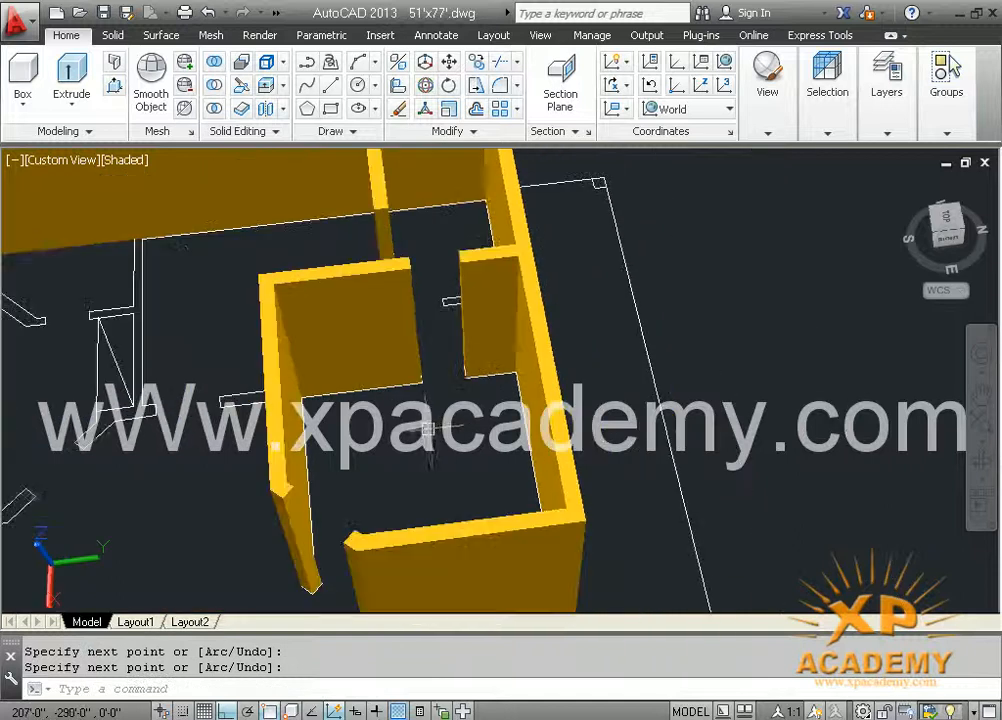
Draw a polysolid wall on the short stub south of the inner partition, from its free end to the partition
{"action": "middle_click_drag", "start_coordinate": [428, 430], "coordinate": [630, 454]}
{"action": "key", "text": "Return"}
{"action": "scroll", "coordinate": [577, 364], "scroll_direction": "up", "scroll_amount": 5}
{"action": "middle_click_drag", "start_coordinate": [577, 364], "coordinate": [470, 365]}
{"action": "scroll", "coordinate": [430, 366], "scroll_direction": "down", "scroll_amount": 5}
{"action": "scroll", "coordinate": [400, 366], "scroll_direction": "up", "scroll_amount": 4}
{"action": "scroll", "coordinate": [456, 370], "scroll_direction": "down", "scroll_amount": 3}
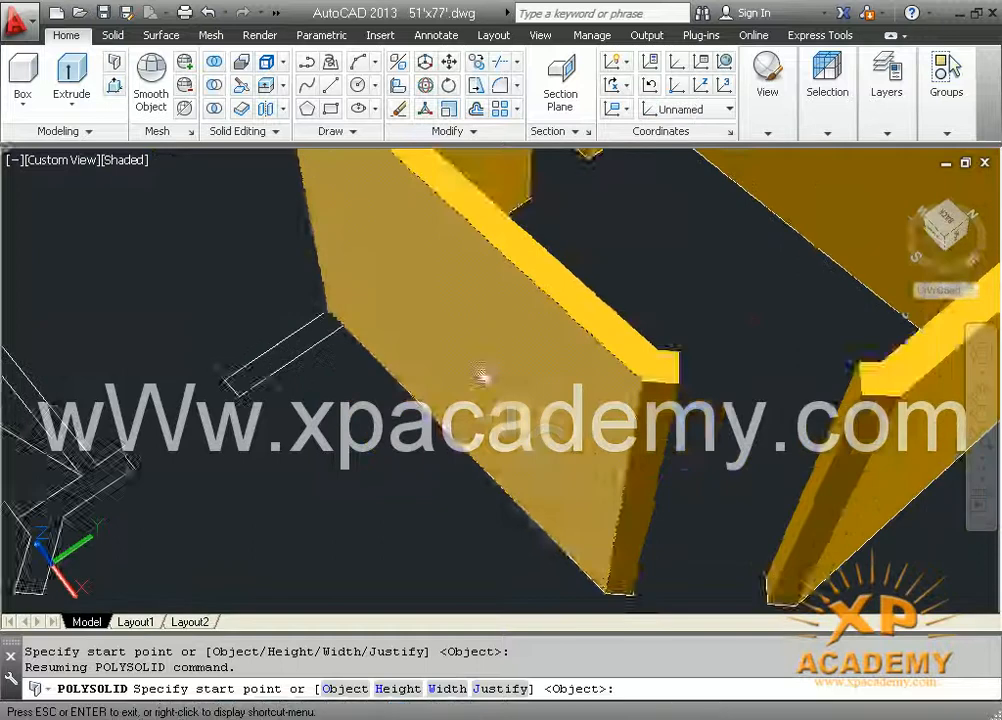
{"action": "middle_click_drag", "start_coordinate": [448, 427], "coordinate": [498, 360]}
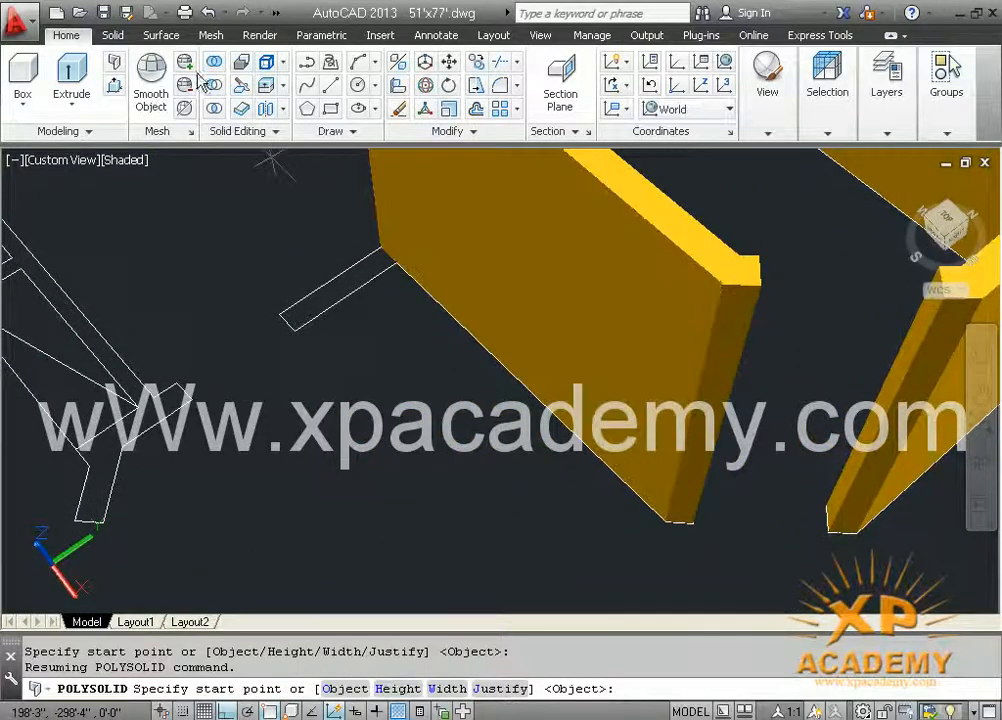
{"action": "left_click", "coordinate": [114, 60]}
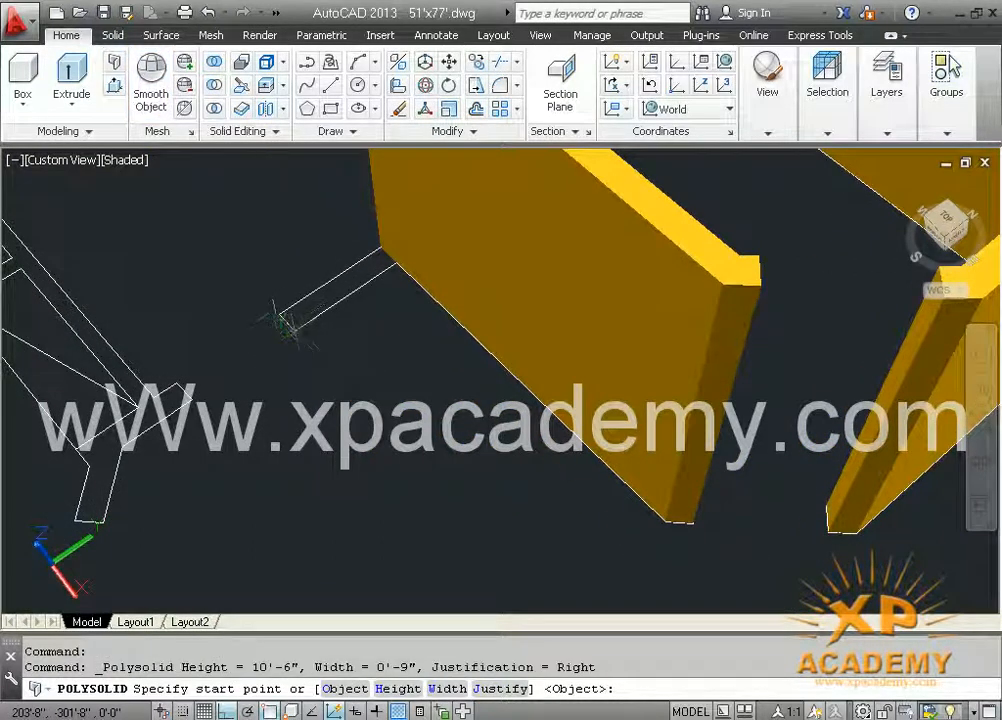
{"action": "left_click", "coordinate": [283, 318]}
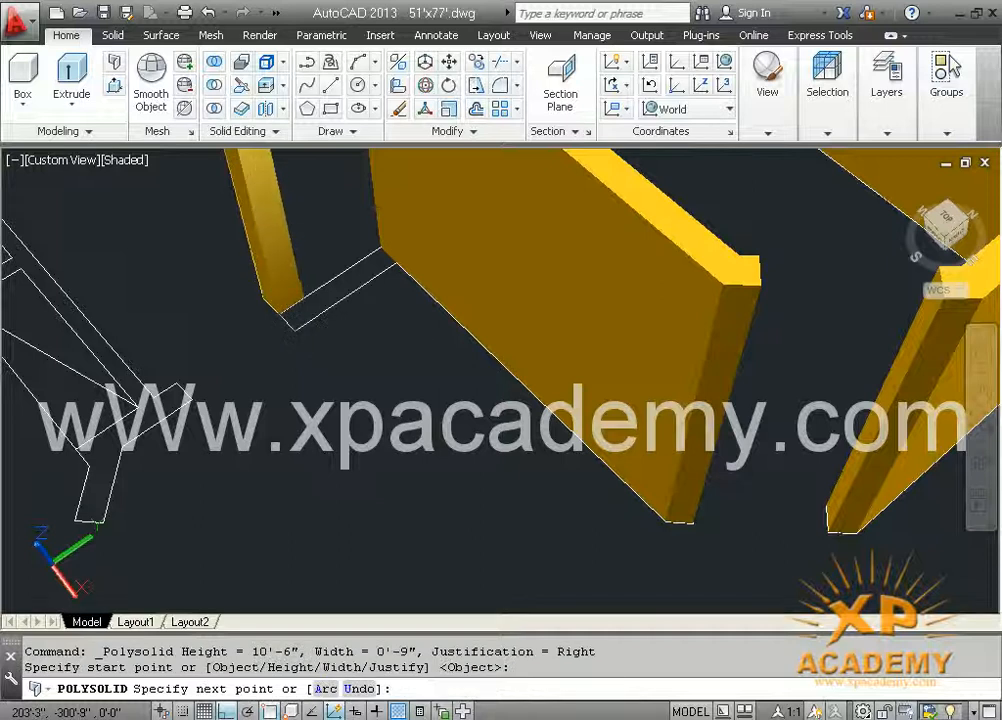
{"action": "key", "text": "Escape"}
{"action": "key", "text": "Return"}
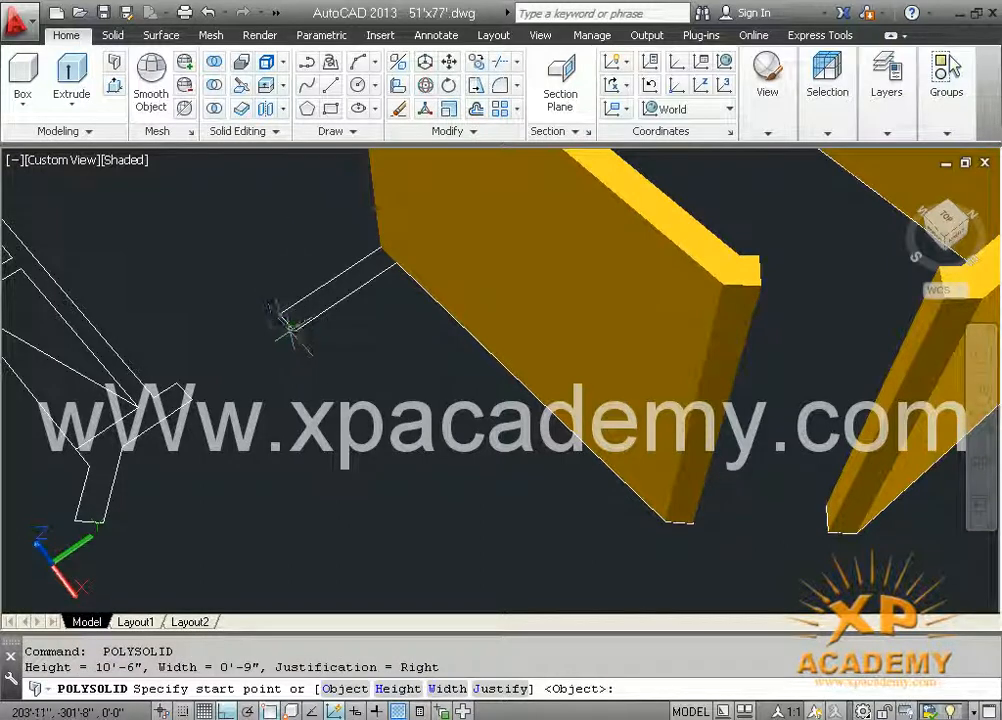
{"action": "left_click", "coordinate": [288, 324]}
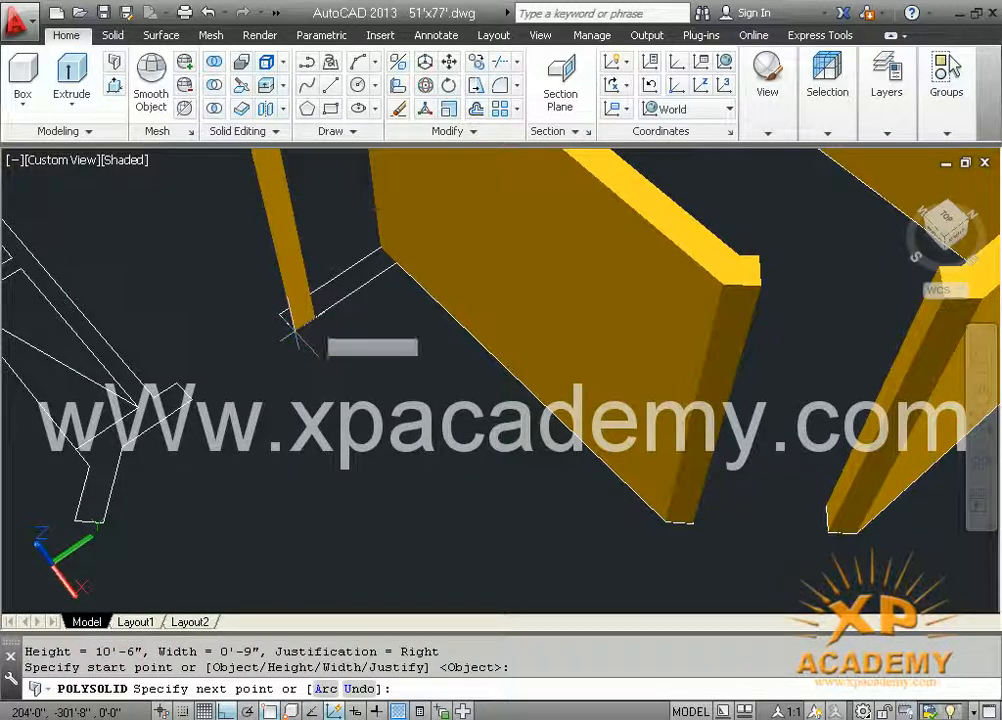
{"action": "left_click", "coordinate": [393, 260]}
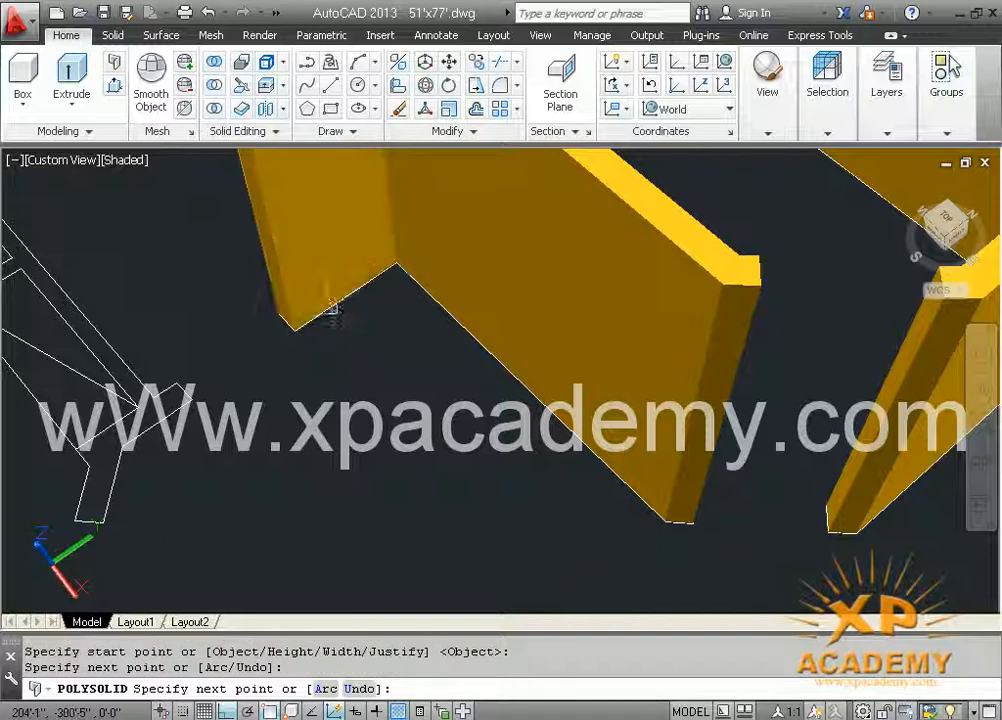
{"action": "key", "text": "Return"}
{"action": "middle_click_drag", "start_coordinate": [316, 358], "coordinate": [612, 231]}
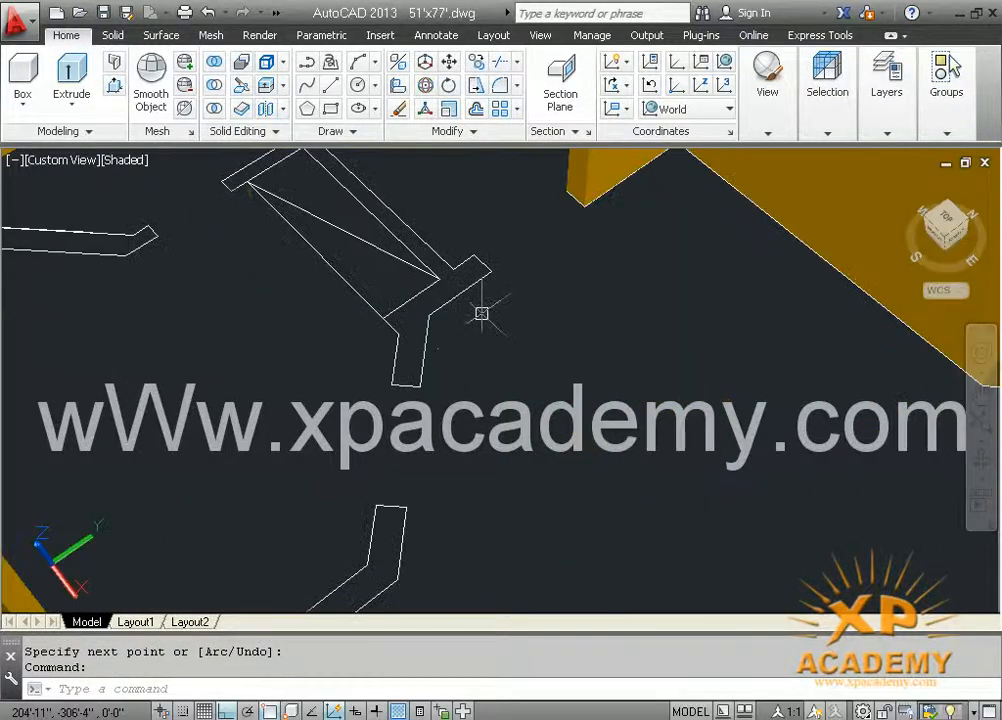
{"action": "key", "text": "Return"}
{"action": "left_click", "coordinate": [418, 295]}
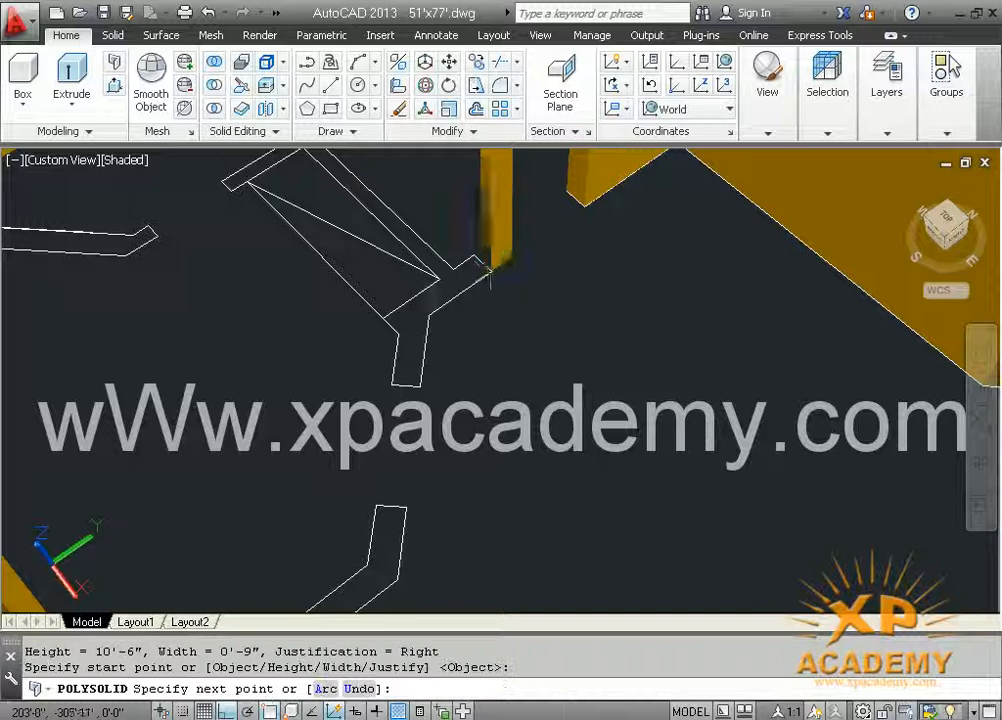
{"action": "left_click", "coordinate": [428, 316]}
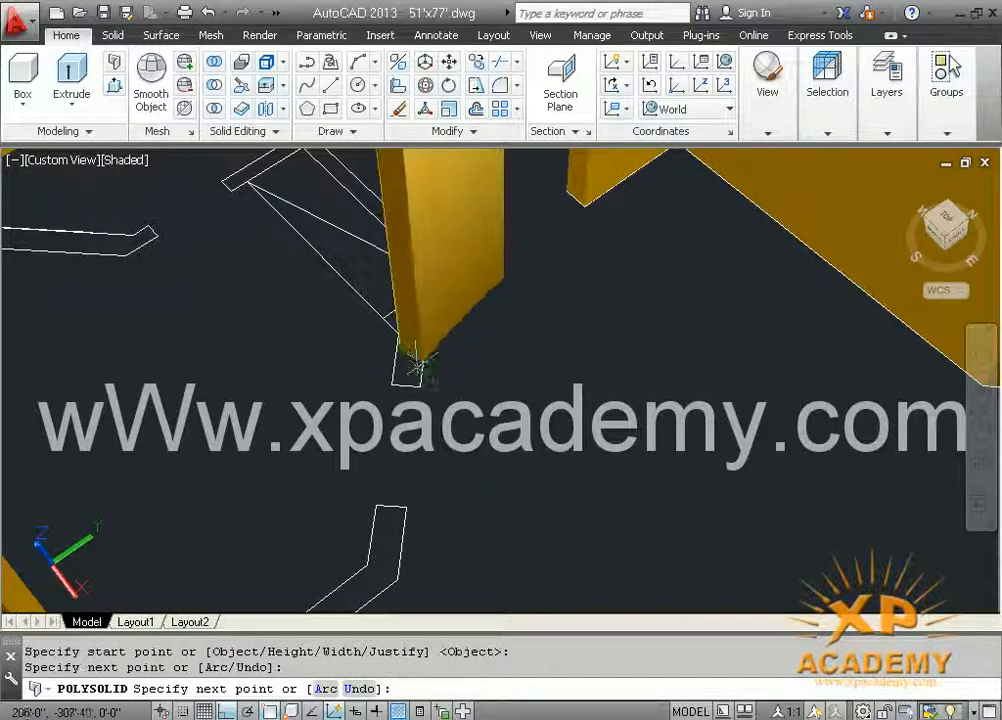
{"action": "left_click", "coordinate": [412, 384]}
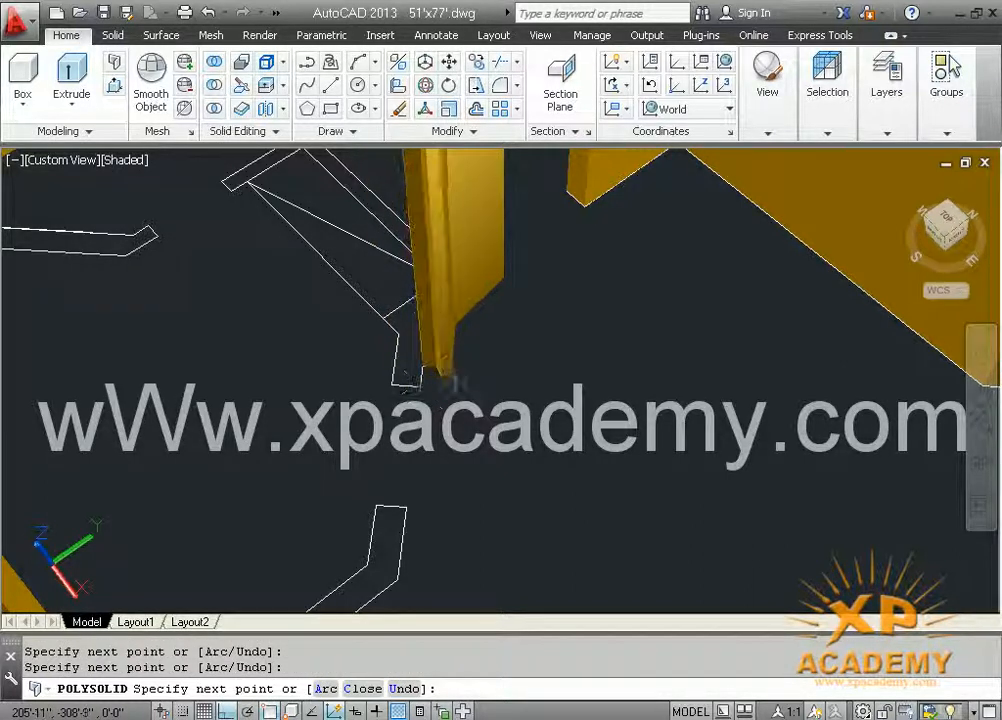
{"action": "key", "text": "Escape"}
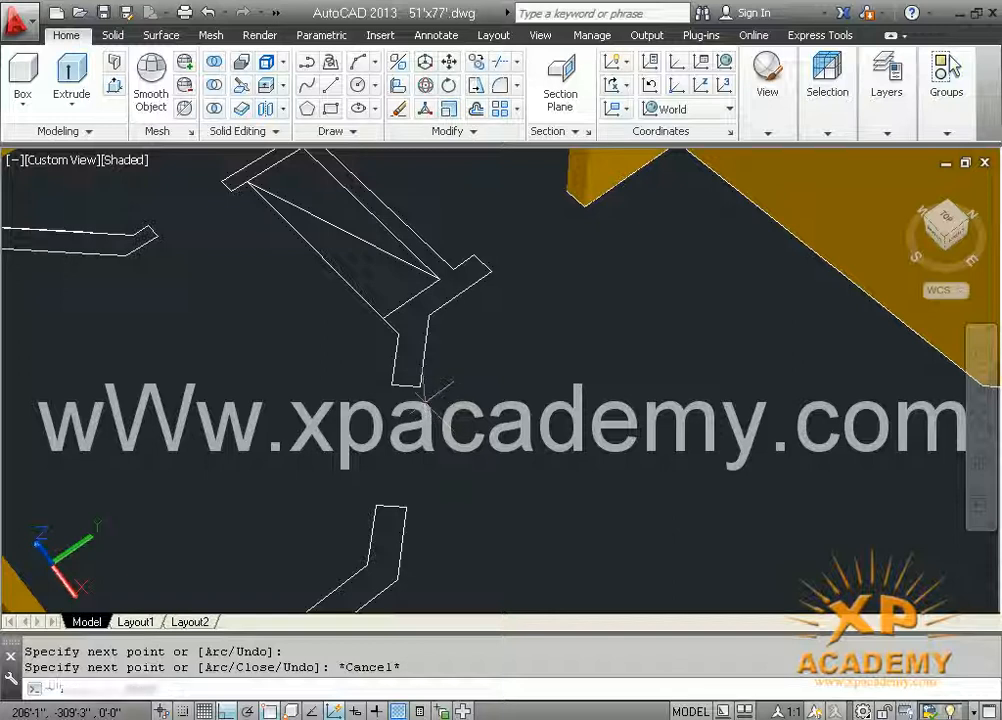
Draw an angled polysolid wall from the north end beside the crossed rectangle, south around the corner to the doorway end
{"action": "key", "text": "Return"}
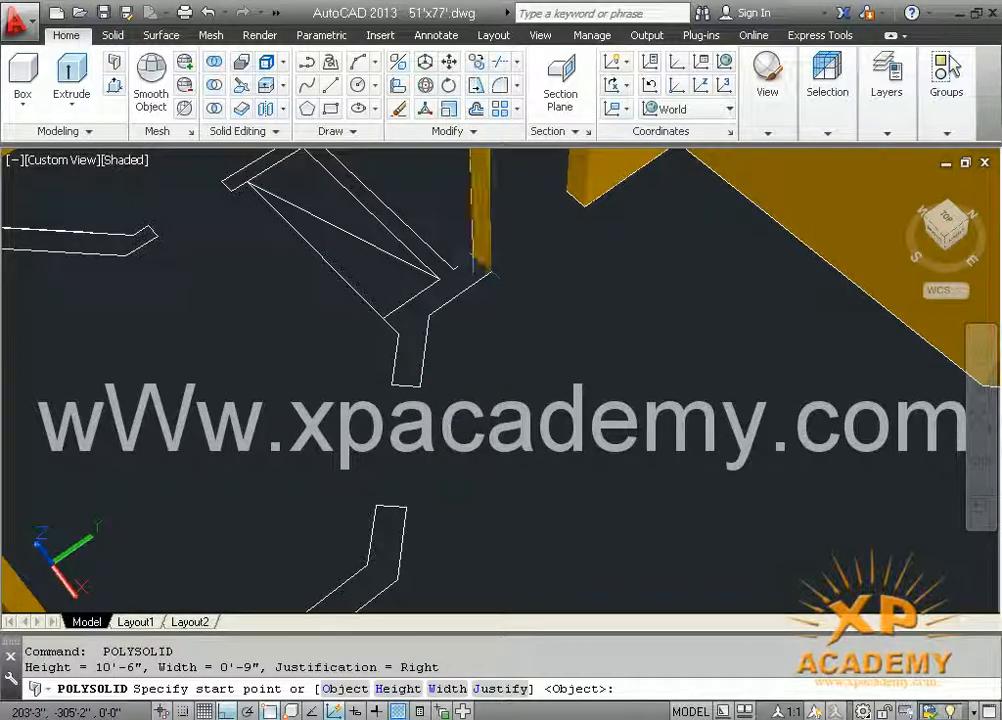
{"action": "left_click", "coordinate": [432, 277]}
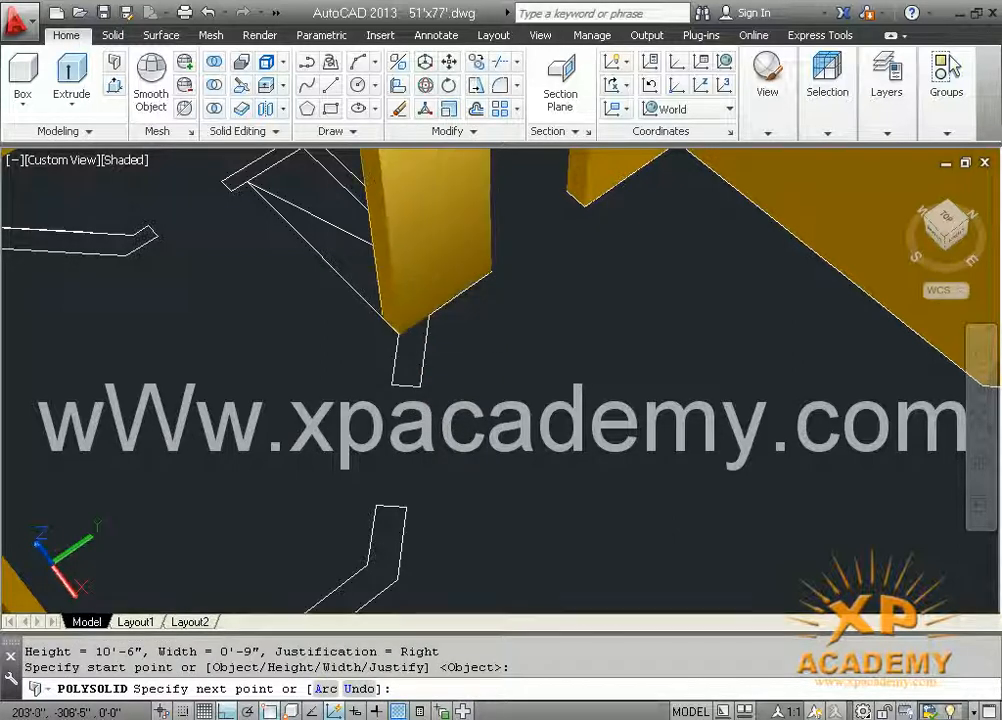
{"action": "left_click", "coordinate": [386, 316]}
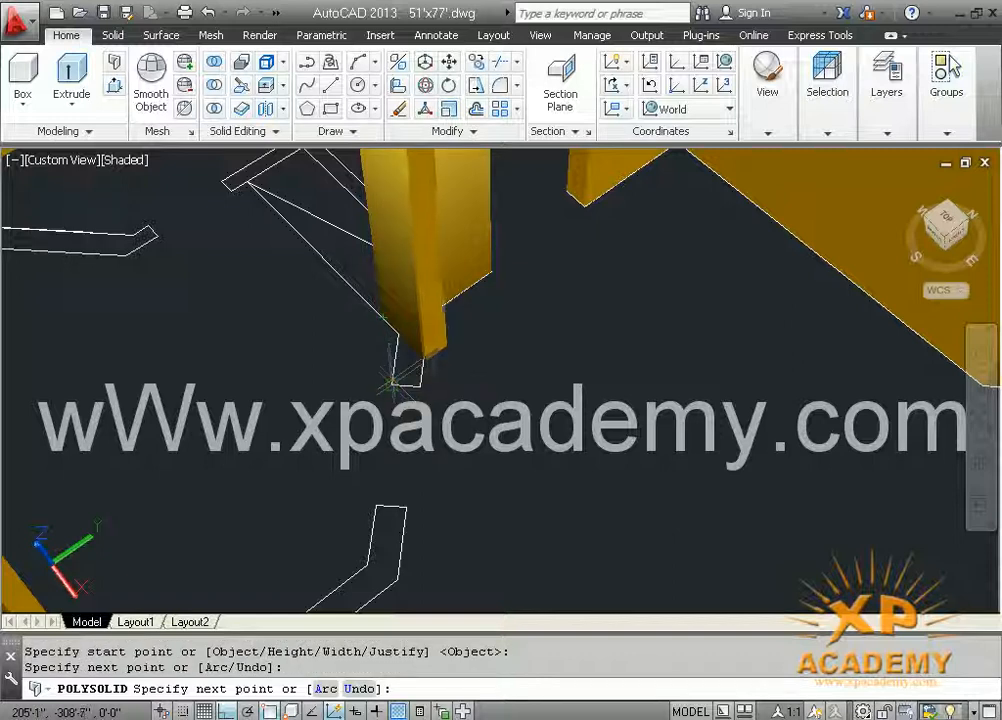
{"action": "left_click", "coordinate": [392, 382]}
{"action": "key", "text": "Return"}
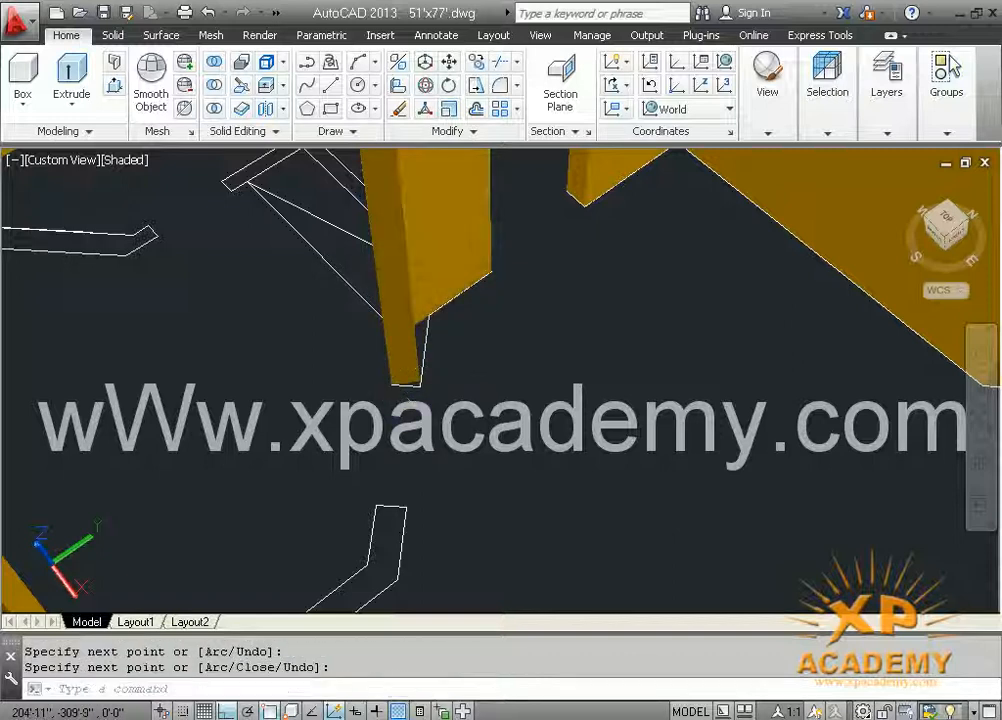
Draw a three-segment polysolid wall from the short stub beside the curved steps, around the corner and north to the angled doorway end
{"action": "middle_click_drag", "start_coordinate": [283, 602], "coordinate": [476, 226]}
{"action": "scroll", "coordinate": [391, 375], "scroll_direction": "down", "scroll_amount": 2}
{"action": "scroll", "coordinate": [374, 273], "scroll_direction": "up", "scroll_amount": 3}
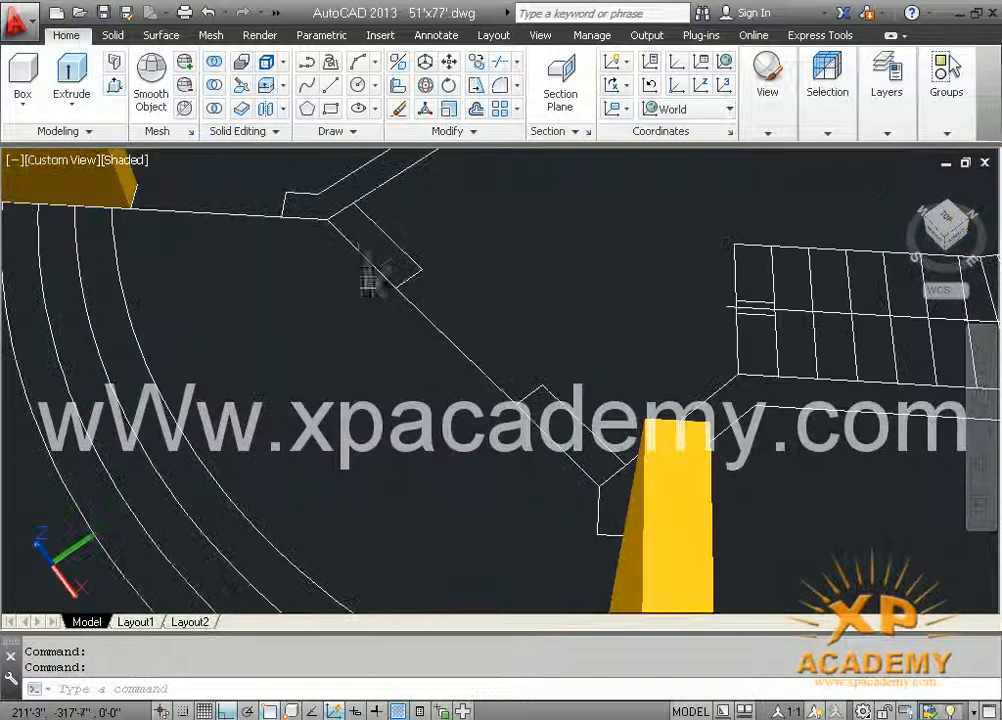
{"action": "mouse_move", "coordinate": [362, 320]}
{"action": "middle_mouse_down", "text": "shift"}
{"action": "mouse_move", "coordinate": [373, 343]}
{"action": "mouse_move", "coordinate": [374, 322]}
{"action": "middle_mouse_up", "text": "shift"}
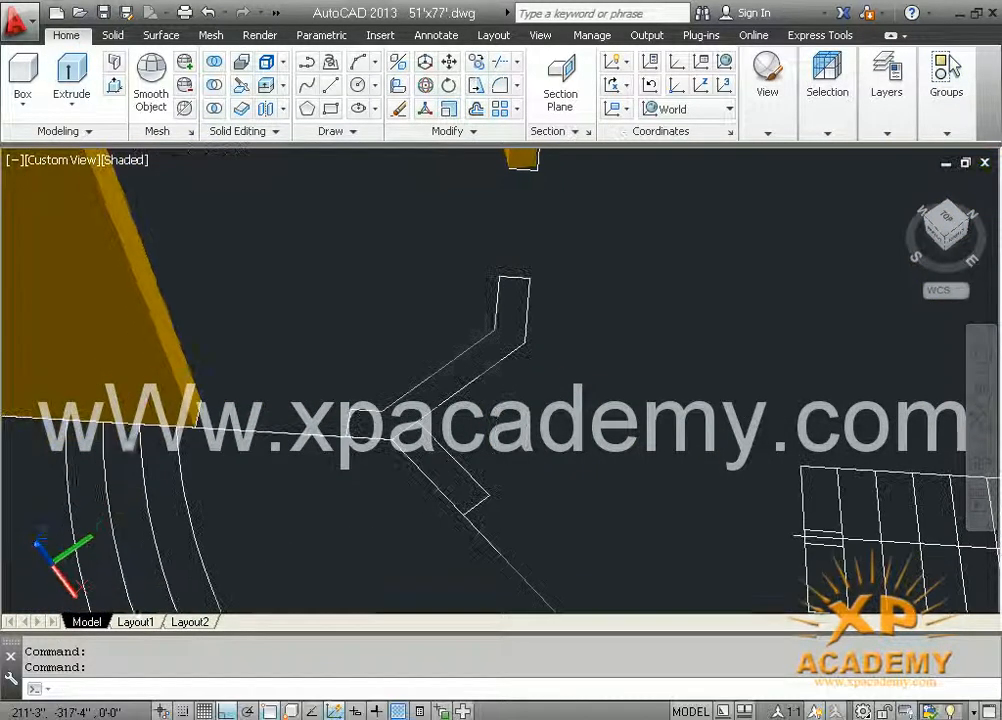
{"action": "key", "text": "Return"}
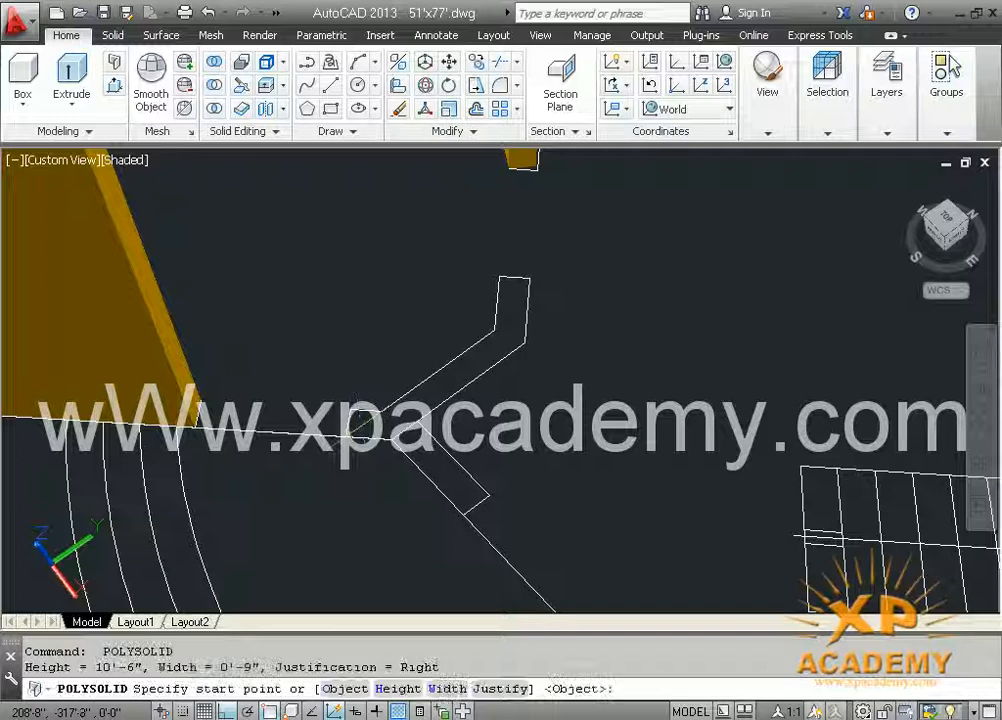
{"action": "left_click", "coordinate": [360, 430]}
{"action": "left_click", "coordinate": [391, 440]}
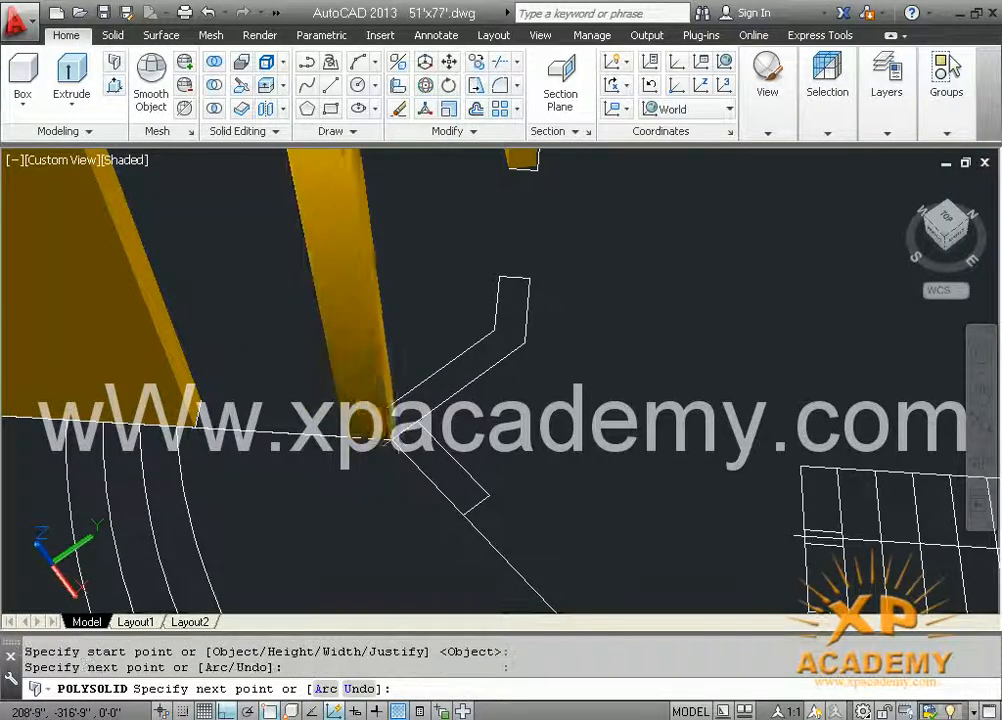
{"action": "left_click", "coordinate": [527, 346]}
{"action": "left_click", "coordinate": [529, 279]}
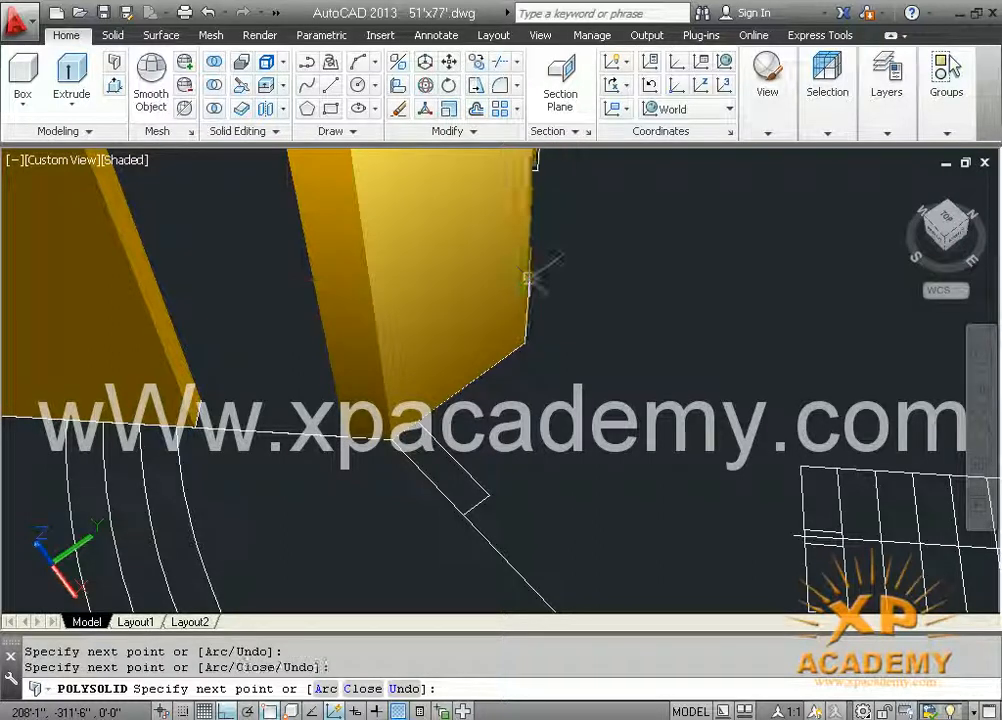
{"action": "key", "text": "Return"}
Draw a polysolid wall along the T-shaped partition's stem, from the east exterior wall west to its crosspiece
{"action": "scroll", "coordinate": [575, 375], "scroll_direction": "down", "scroll_amount": 3}
{"action": "middle_click_drag", "start_coordinate": [565, 378], "coordinate": [502, 433]}
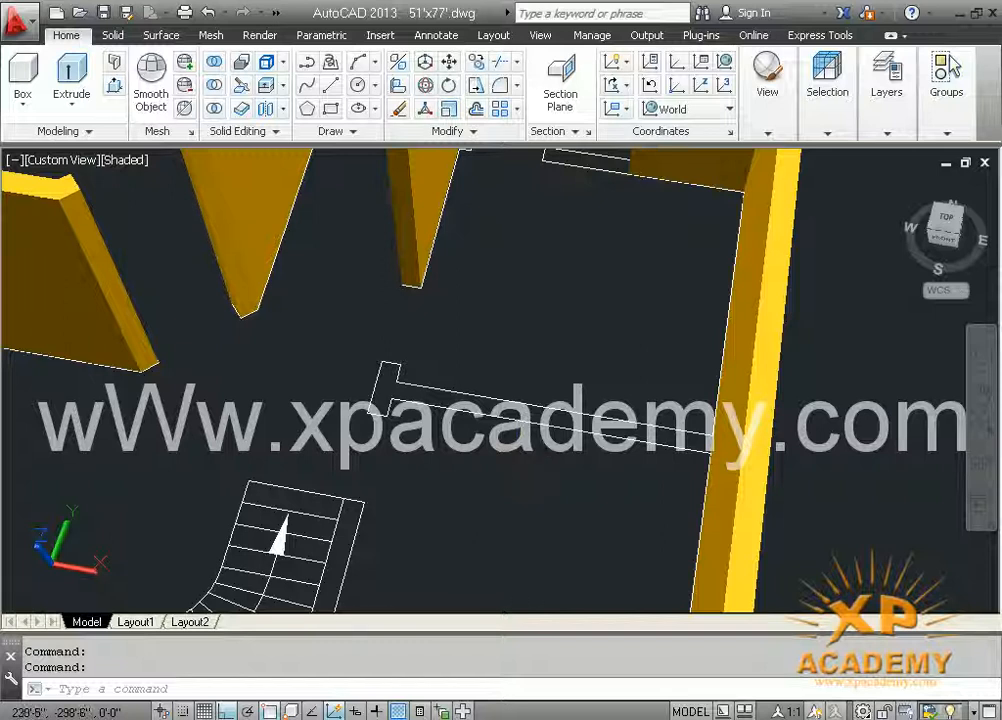
{"action": "middle_click_drag", "start_coordinate": [532, 482], "coordinate": [600, 480], "text": "shift"}
{"action": "scroll", "coordinate": [500, 380], "scroll_direction": "up", "scroll_amount": 6}
{"action": "middle_click_drag", "start_coordinate": [860, 362], "coordinate": [560, 371]}
{"action": "scroll", "coordinate": [508, 370], "scroll_direction": "down", "scroll_amount": 4}
{"action": "middle_click_drag", "start_coordinate": [190, 369], "coordinate": [465, 371]}
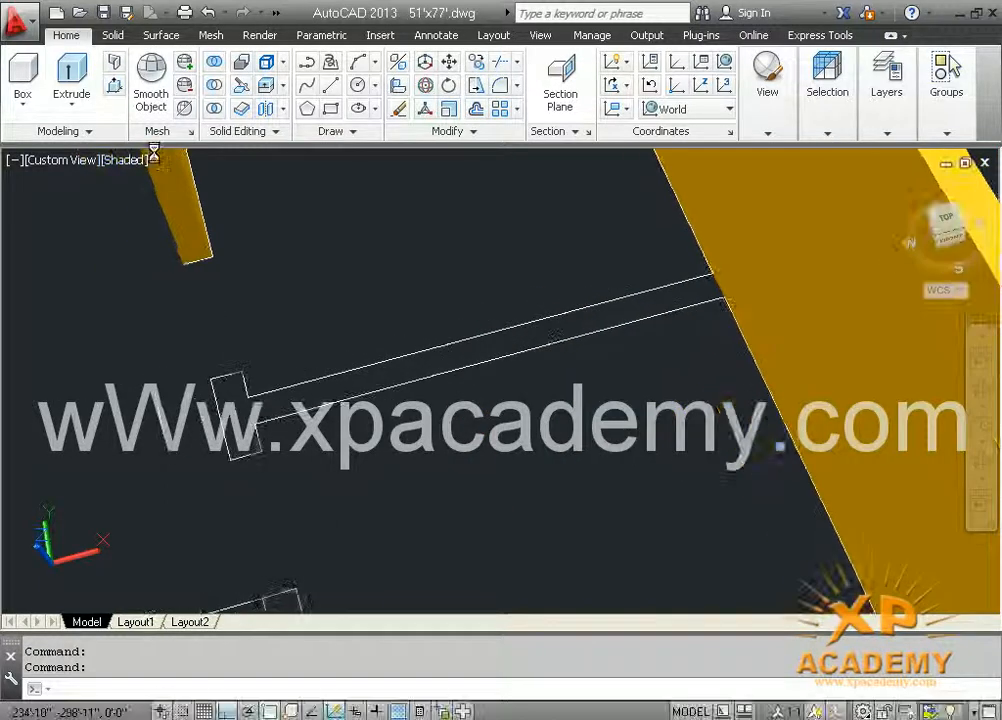
{"action": "left_click", "coordinate": [114, 62]}
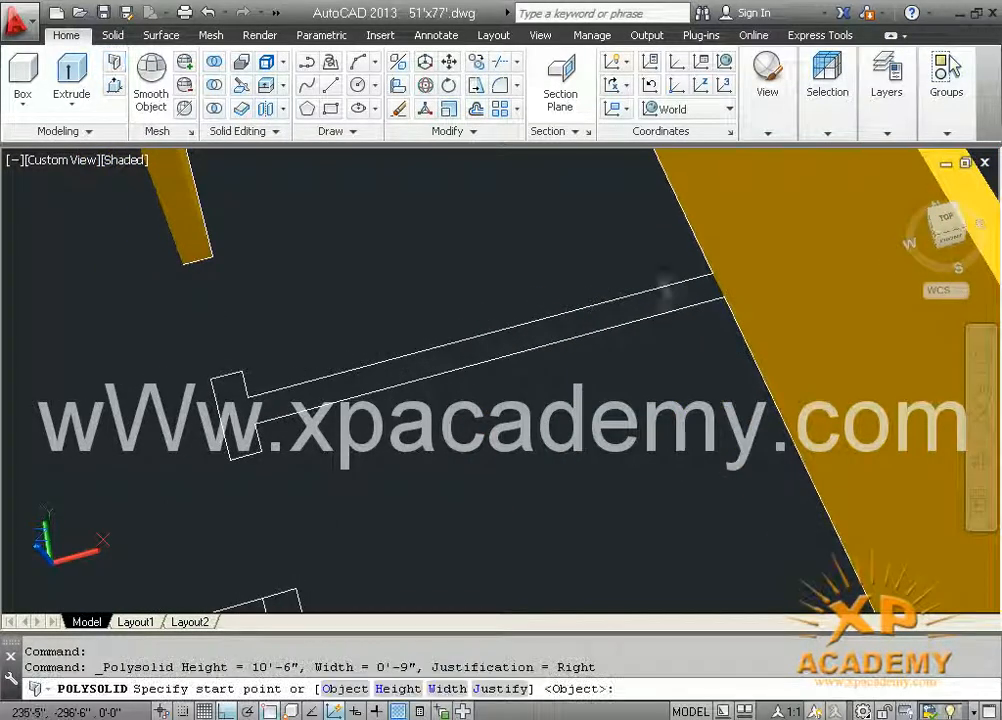
{"action": "left_click", "coordinate": [722, 297]}
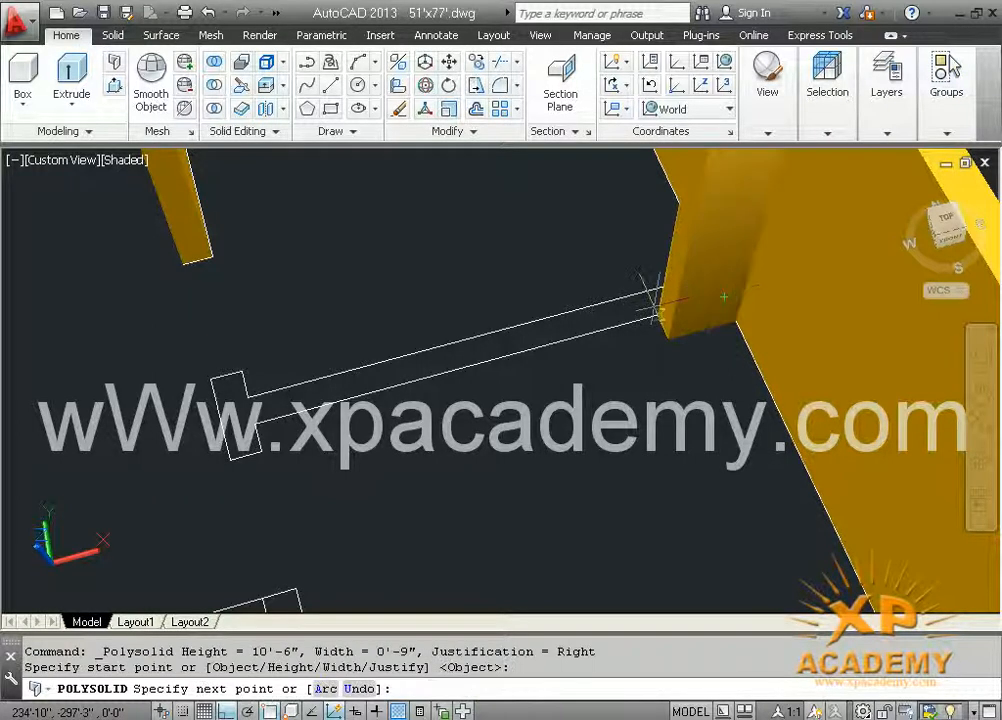
{"action": "key", "text": "Escape"}
{"action": "key", "text": "Return"}
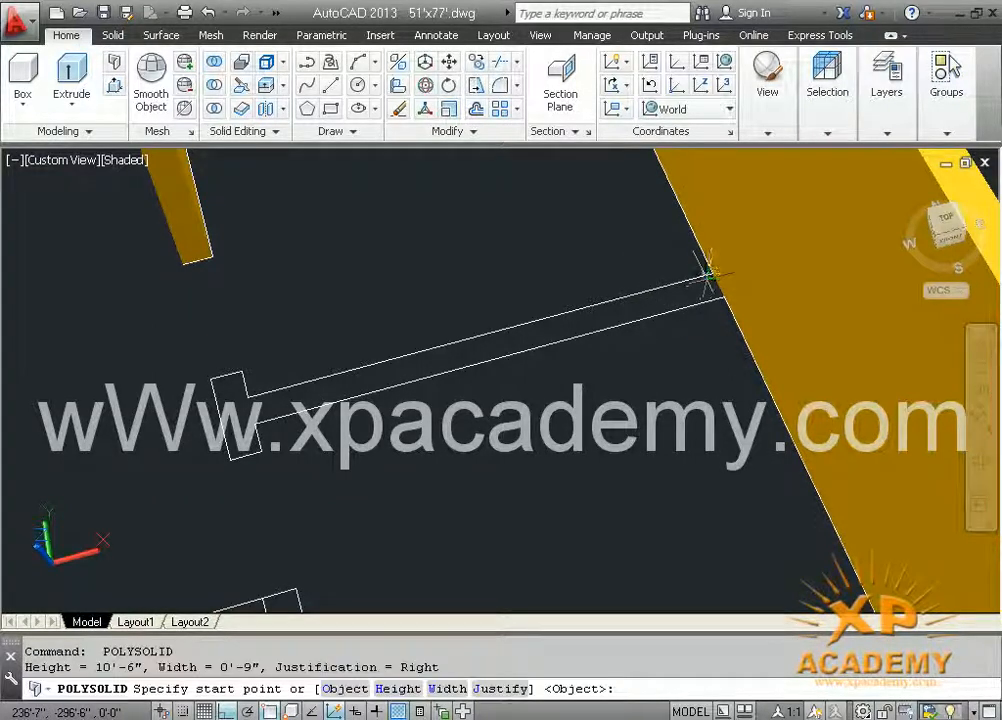
{"action": "left_click", "coordinate": [712, 272]}
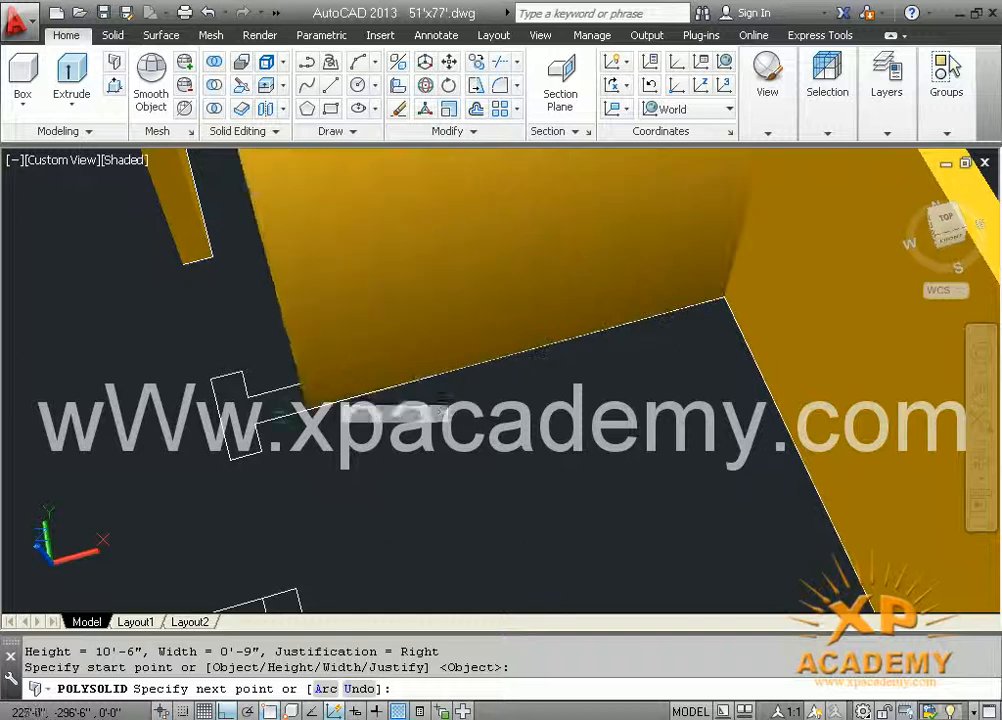
{"action": "left_click", "coordinate": [245, 398]}
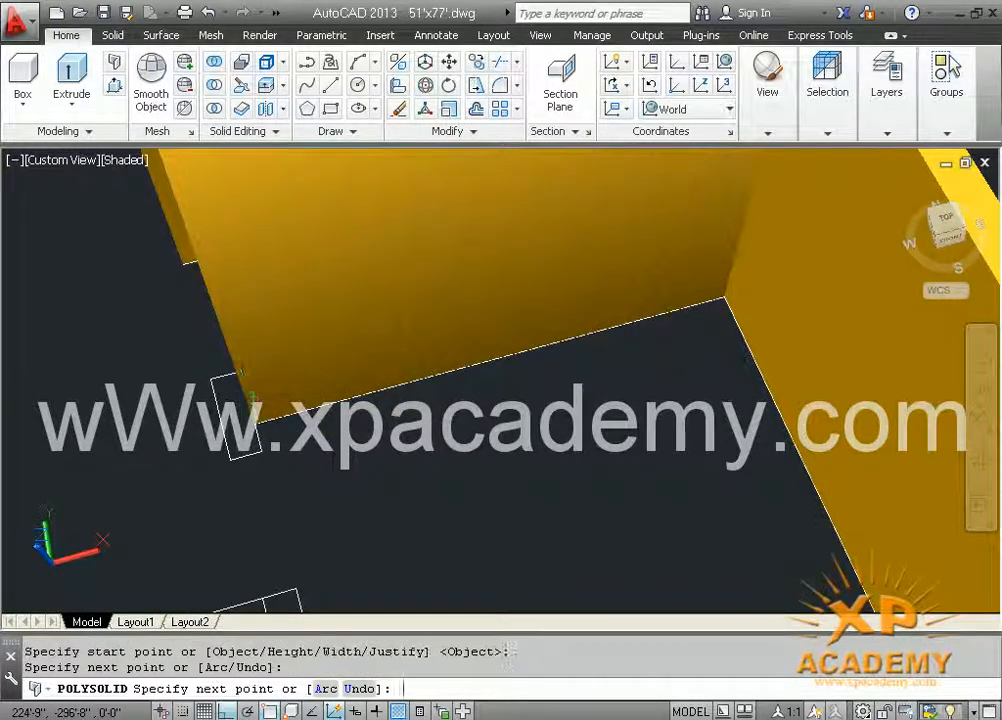
{"action": "key", "text": "Return"}
Draw a polysolid wall on the T-shaped partition's west crosspiece, running north from its south end
{"action": "key", "text": "Return"}
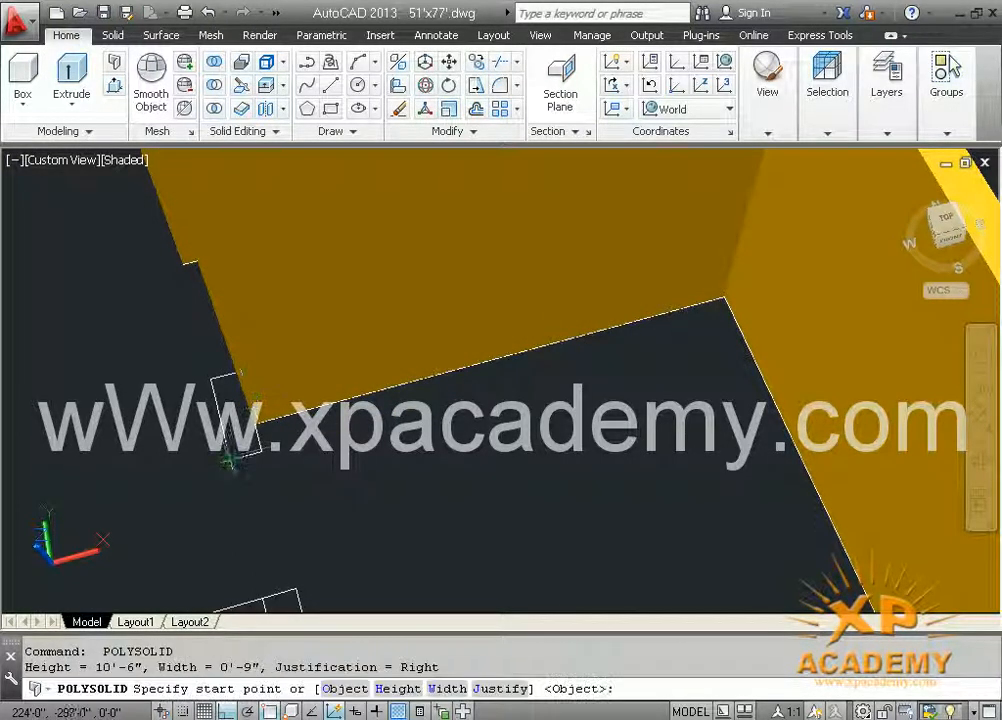
{"action": "left_click", "coordinate": [228, 459]}
{"action": "key", "text": "Escape"}
{"action": "key", "text": "Return"}
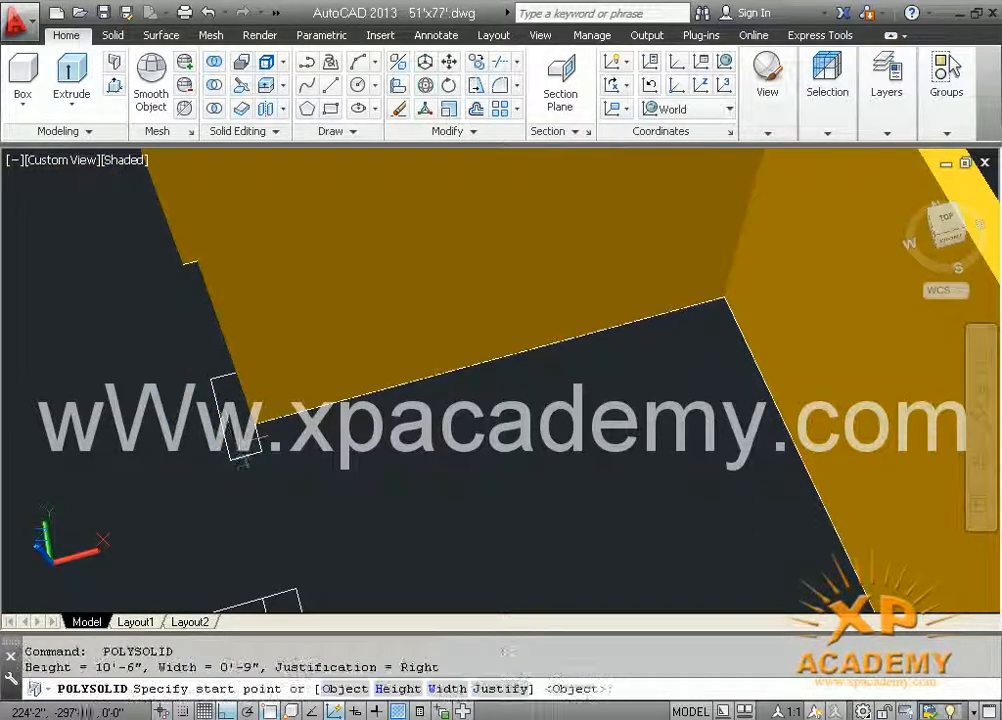
{"action": "left_click", "coordinate": [265, 440]}
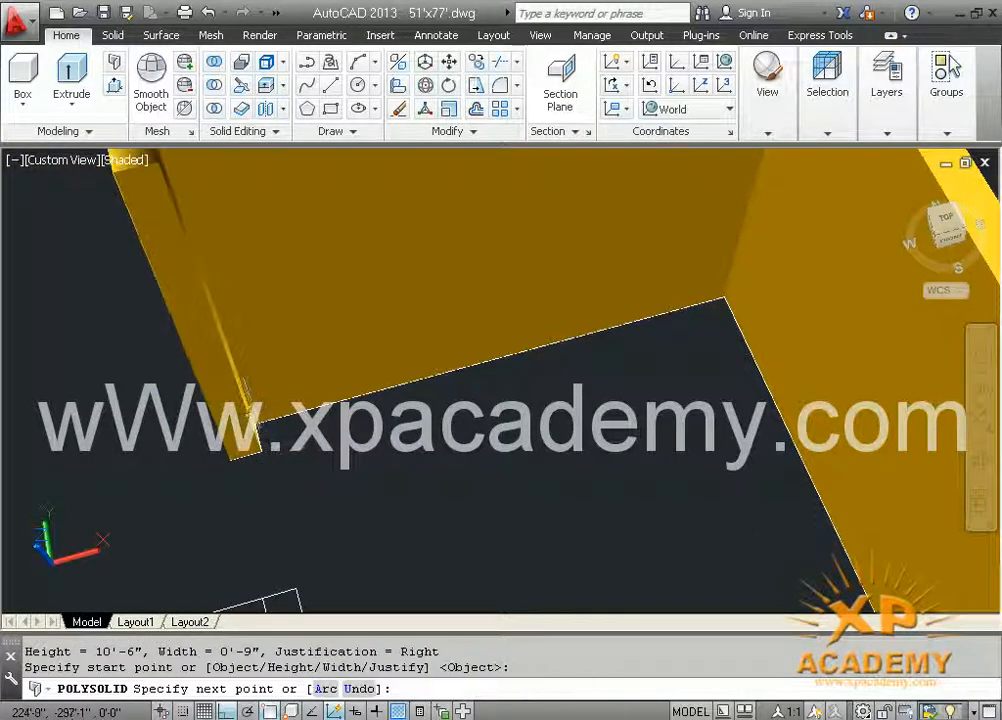
{"action": "left_click", "coordinate": [246, 396]}
{"action": "key", "text": "Return"}
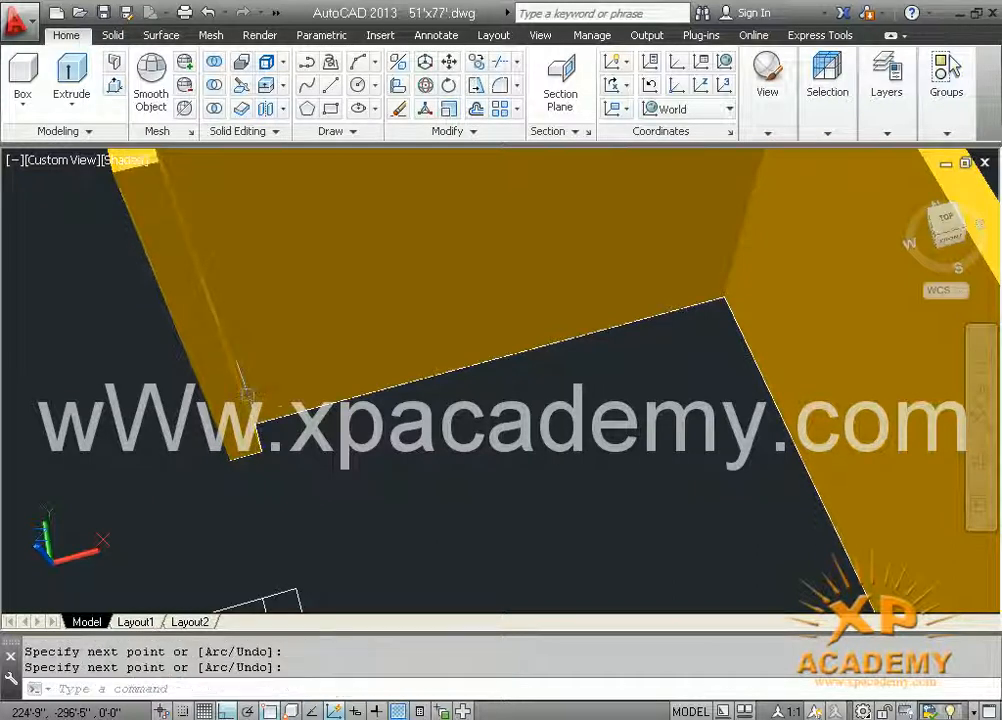
With ortho off, draw a multi-segment polysolid wall from the angled stub south of the staircase, along its east side to the north end
{"action": "scroll", "coordinate": [288, 382], "scroll_direction": "down", "scroll_amount": 4}
{"action": "middle_click_drag", "start_coordinate": [288, 382], "coordinate": [291, 360]}
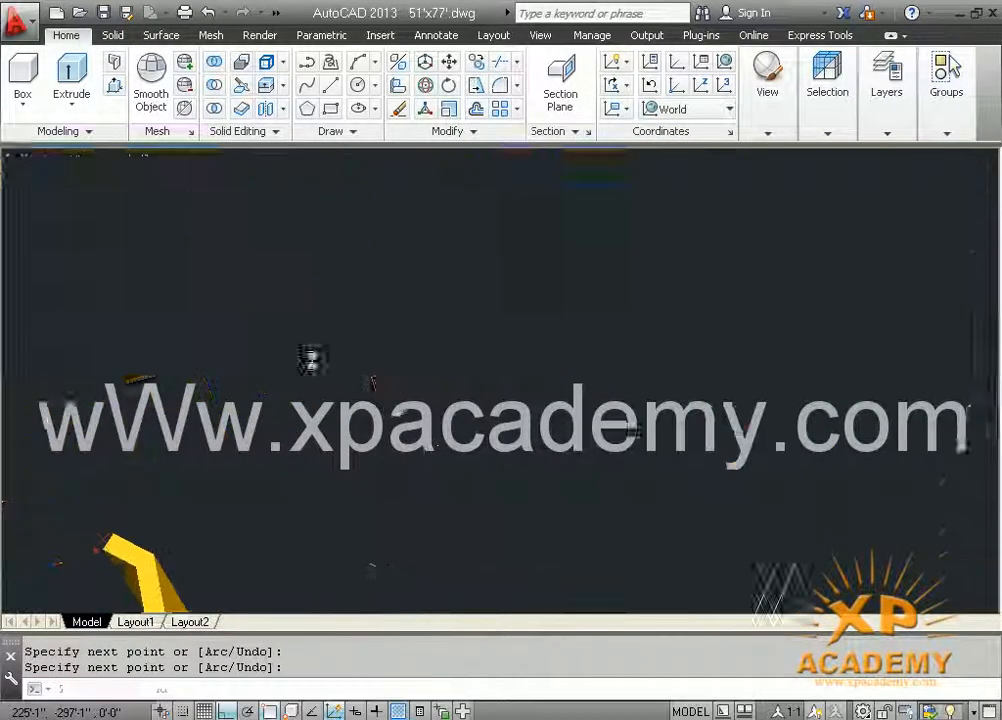
{"action": "scroll", "coordinate": [470, 390], "scroll_direction": "up", "scroll_amount": 2}
{"action": "middle_click_drag", "start_coordinate": [470, 391], "coordinate": [470, 331]}
{"action": "key", "text": "Return"}
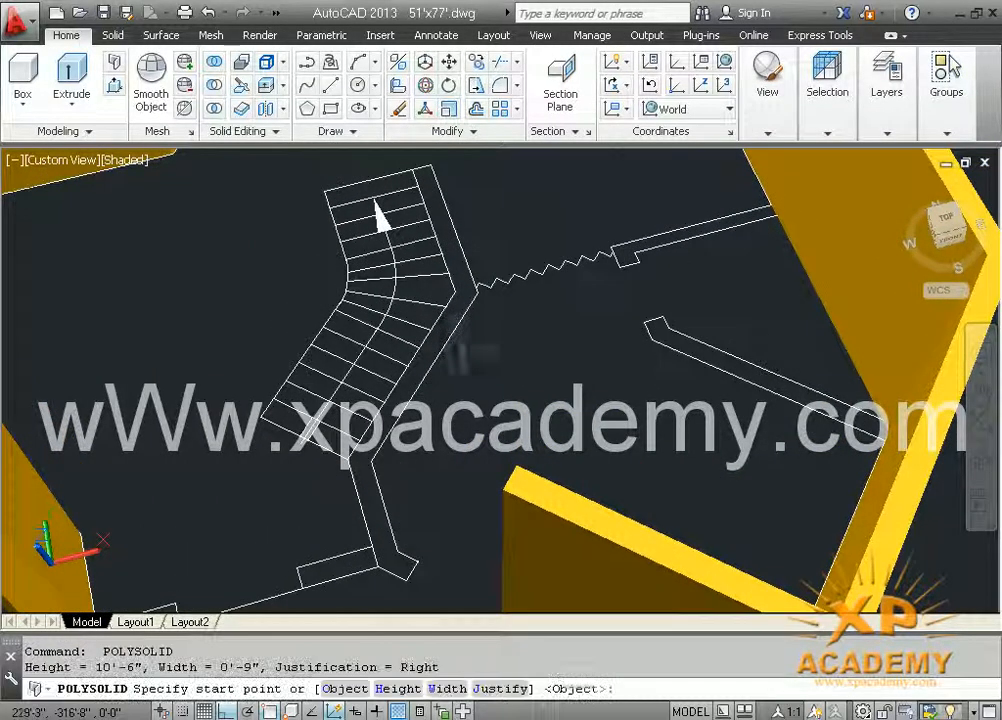
{"action": "left_click", "coordinate": [417, 563]}
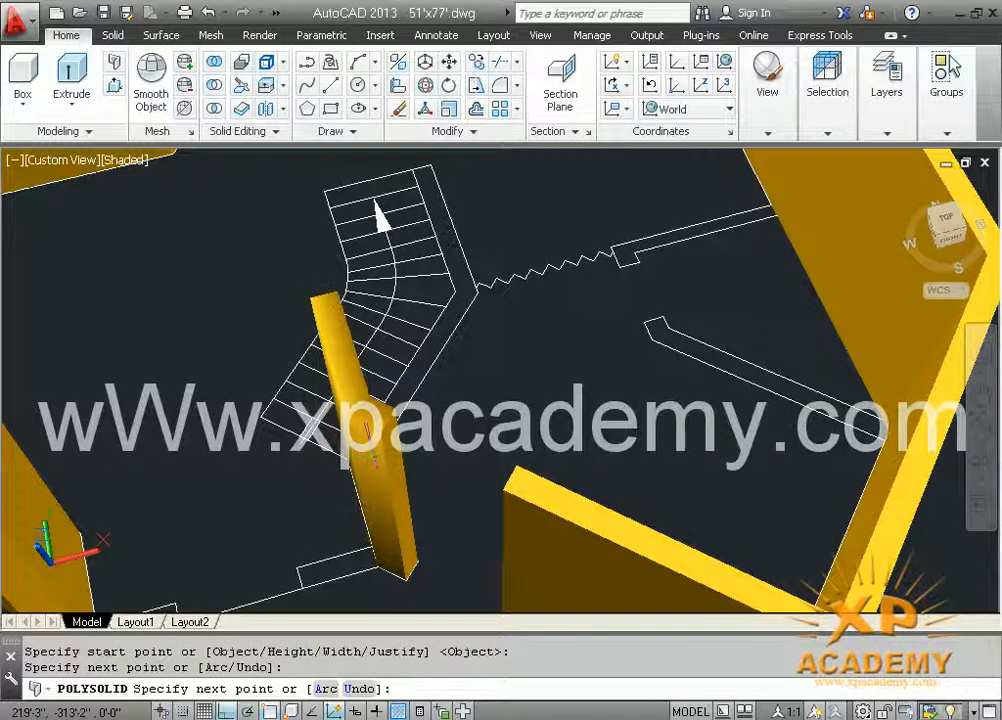
{"action": "scroll", "coordinate": [370, 460], "scroll_direction": "up", "scroll_amount": 2}
{"action": "middle_click_drag", "start_coordinate": [369, 472], "coordinate": [312, 474], "text": "shift"}
{"action": "key", "text": "F8"}
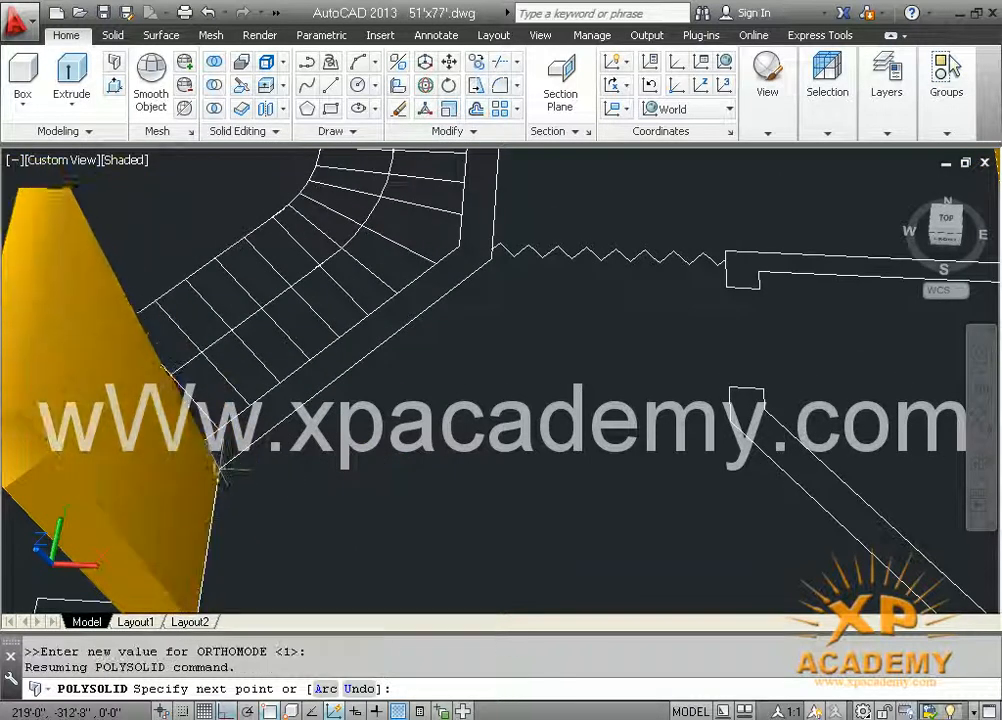
{"action": "left_click", "coordinate": [258, 468]}
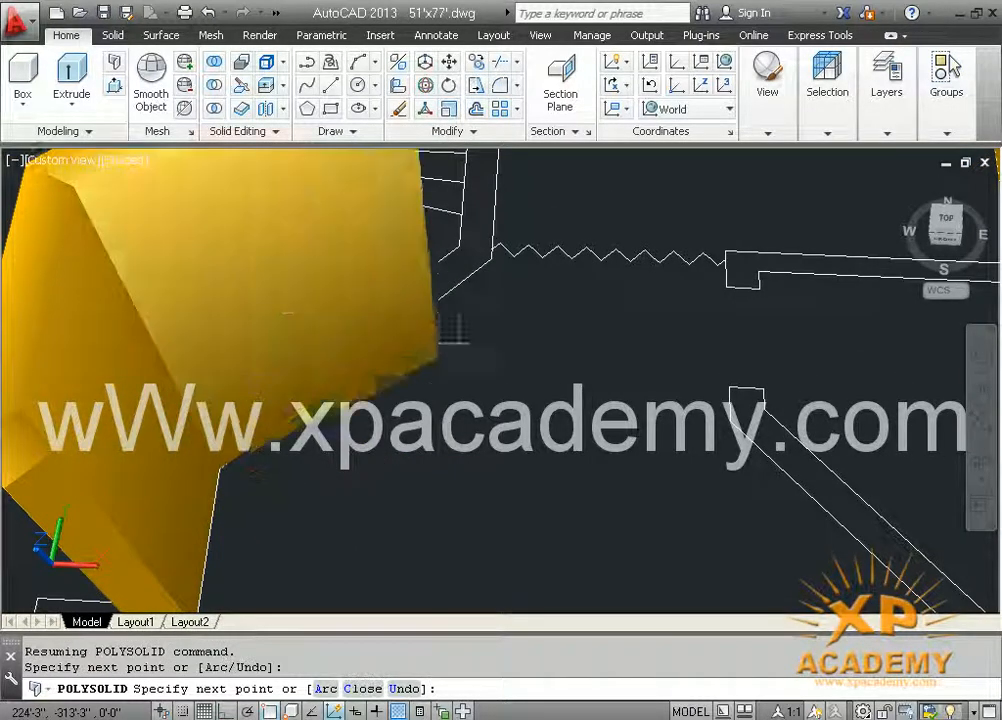
{"action": "middle_click_drag", "start_coordinate": [492, 268], "coordinate": [492, 362]}
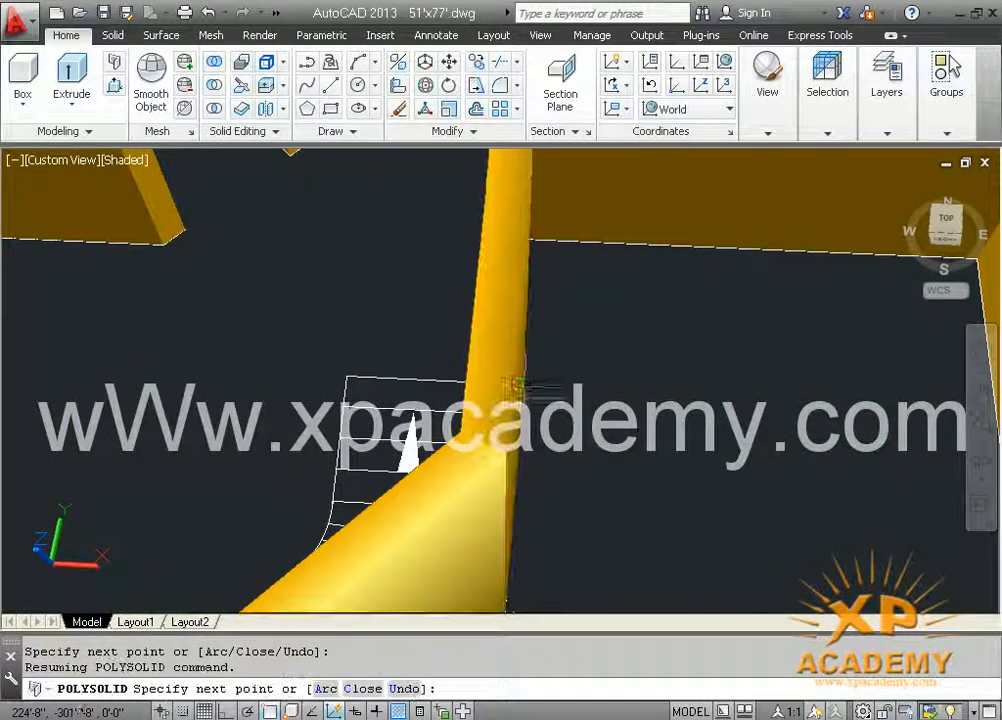
{"action": "left_click", "coordinate": [517, 384]}
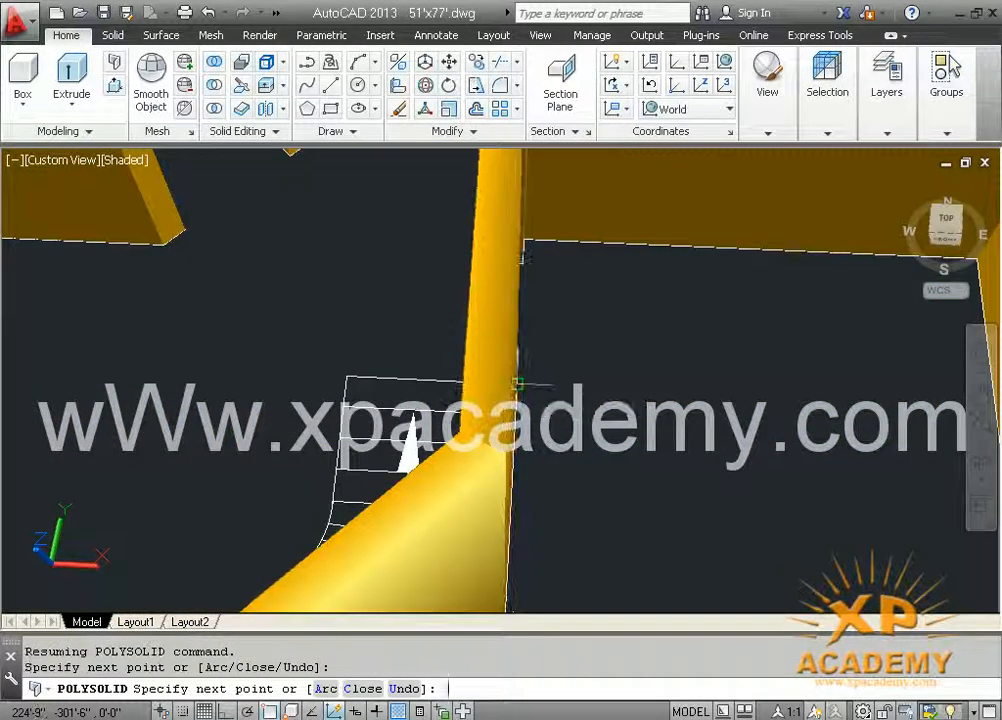
{"action": "key", "text": "Return"}
{"action": "scroll", "coordinate": [611, 380], "scroll_direction": "down", "scroll_amount": 2}
{"action": "middle_click_drag", "start_coordinate": [704, 525], "coordinate": [561, 306]}
{"action": "middle_click_drag", "start_coordinate": [608, 458], "coordinate": [555, 348]}
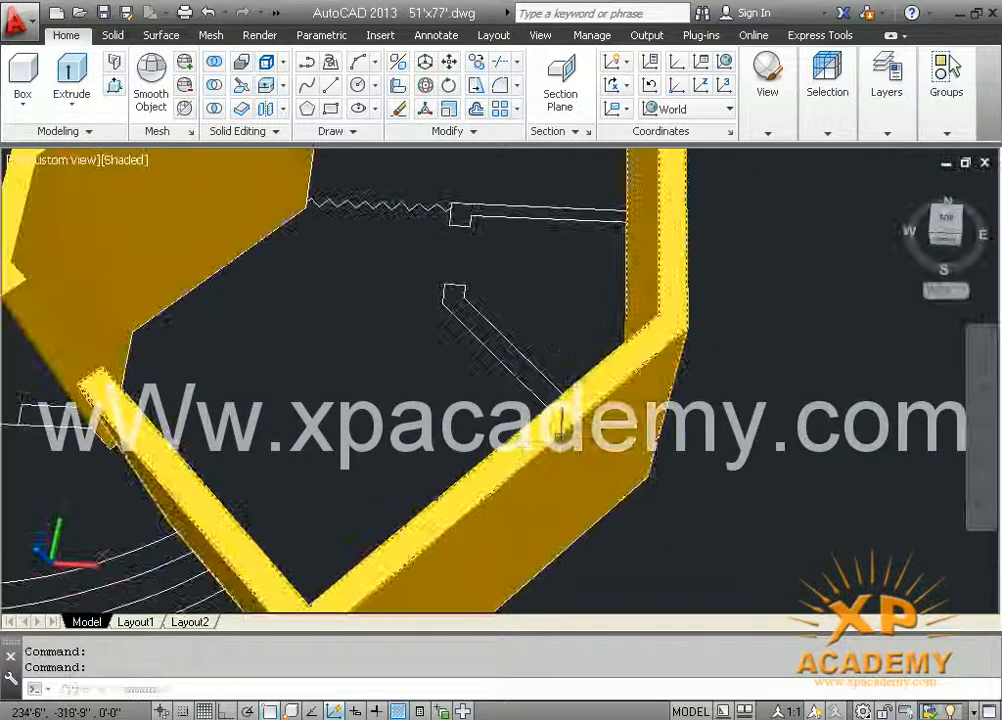
{"action": "middle_click_drag", "start_coordinate": [558, 435], "coordinate": [573, 460], "text": "shift"}
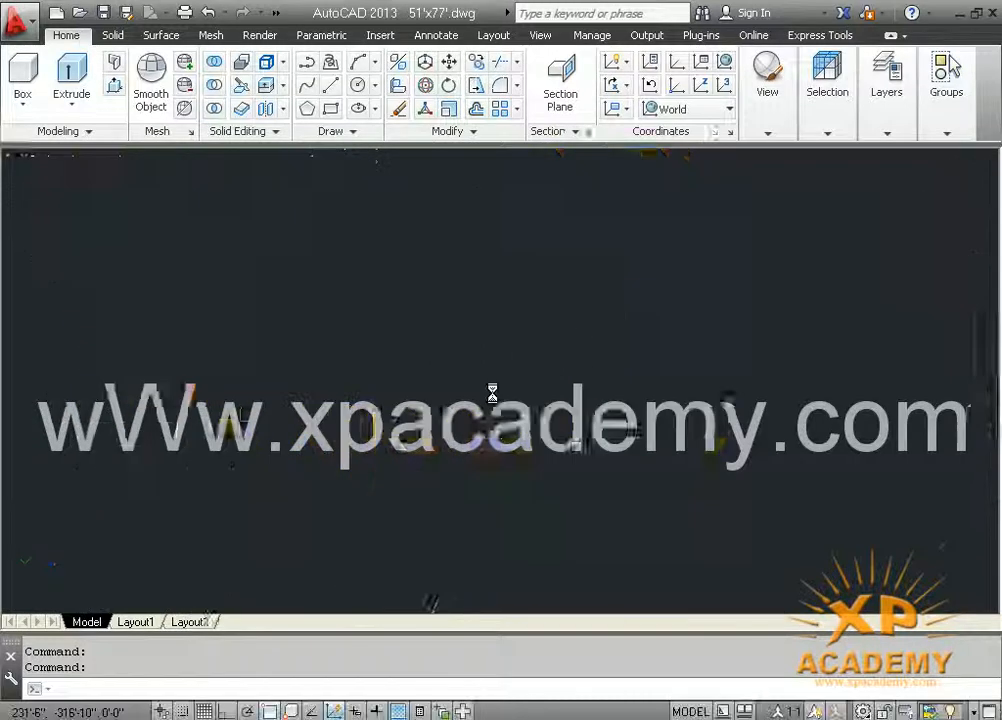
{"action": "middle_click_drag", "start_coordinate": [362, 306], "coordinate": [368, 331], "text": "shift"}
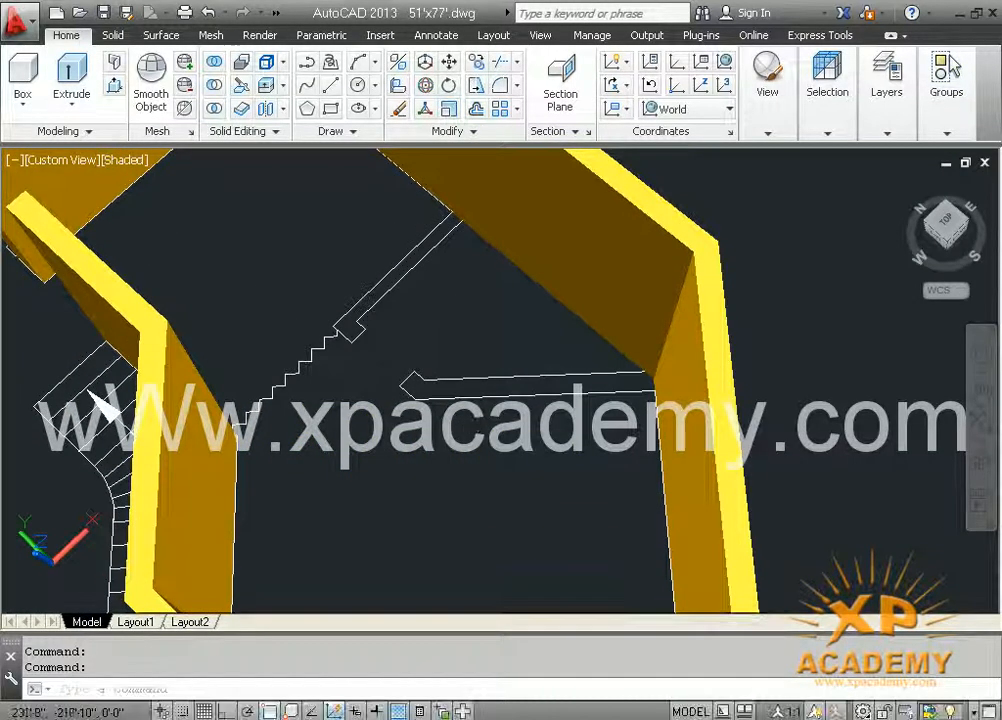
{"action": "left_click", "coordinate": [115, 64]}
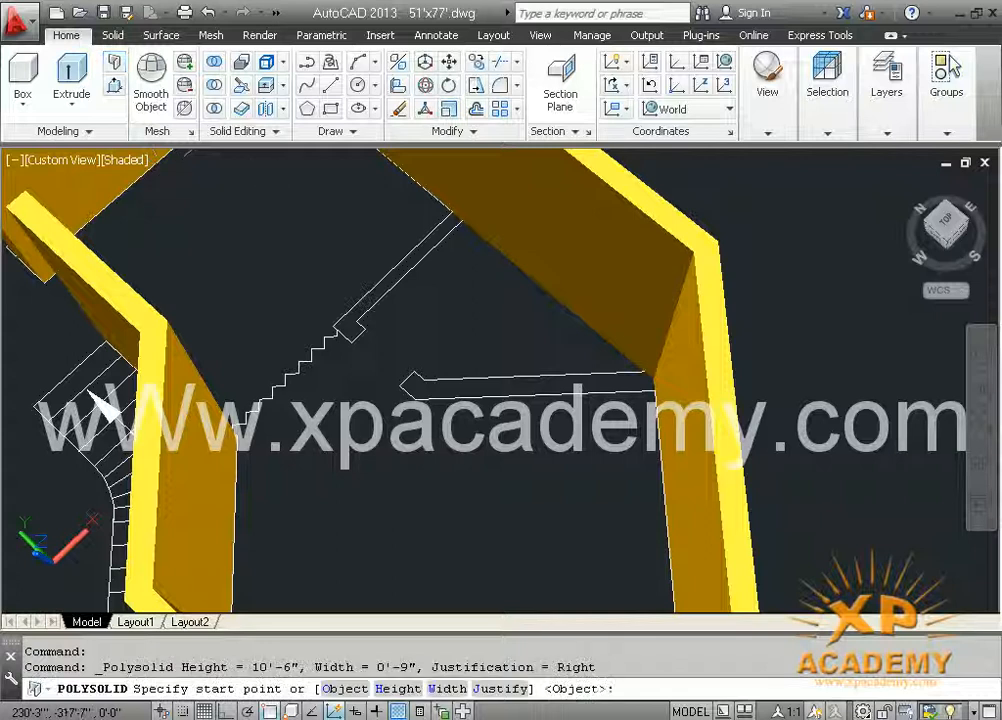
{"action": "left_click", "coordinate": [656, 387]}
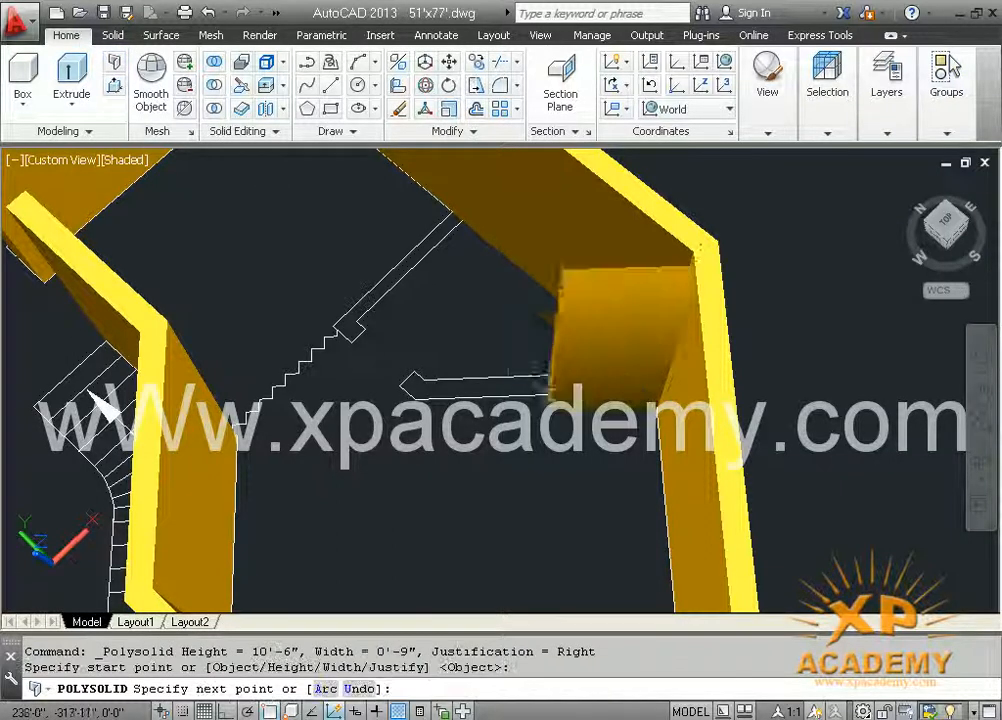
{"action": "key", "text": "Escape"}
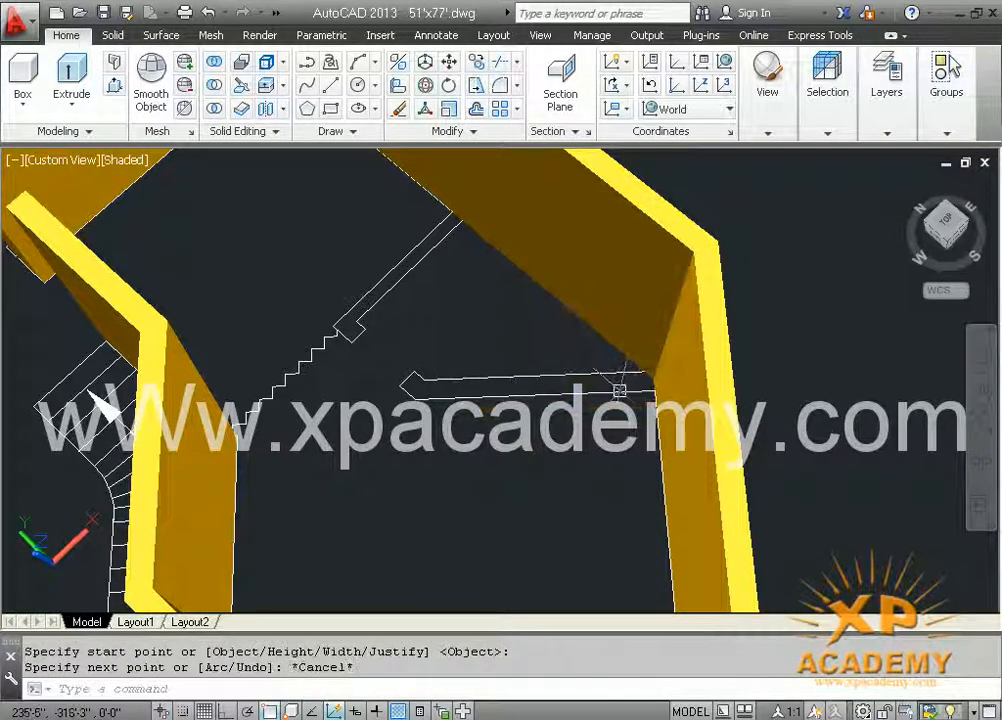
Draw a polysolid wall on the diagonal partition from the southeast exterior corner northwest, ending with its short stub turned north
{"action": "key", "text": "Return"}
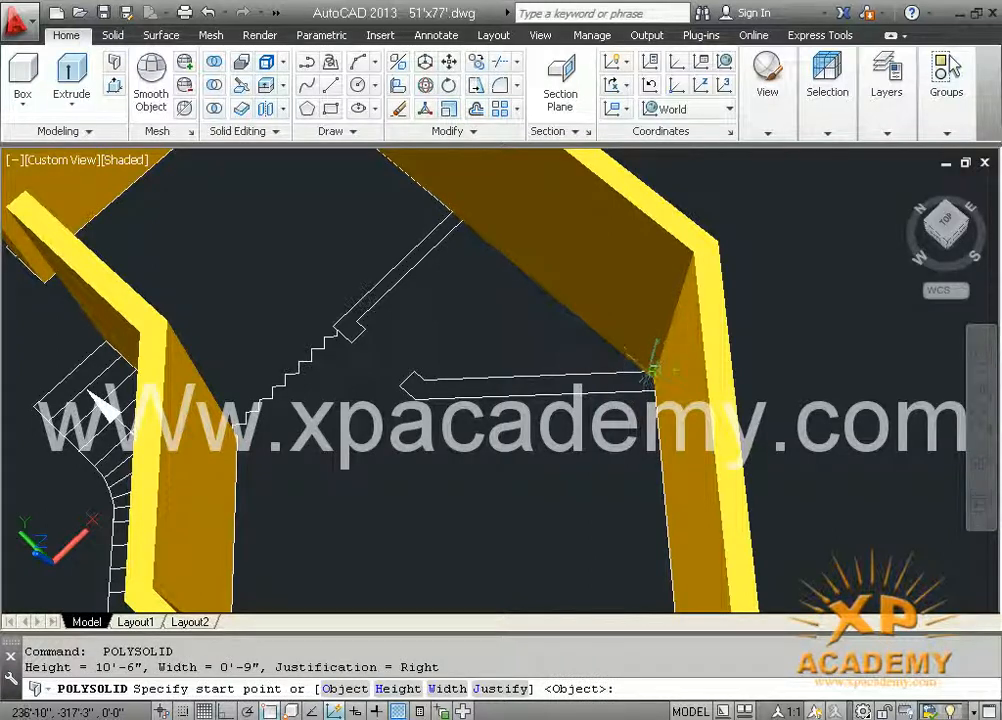
{"action": "left_click", "coordinate": [649, 373]}
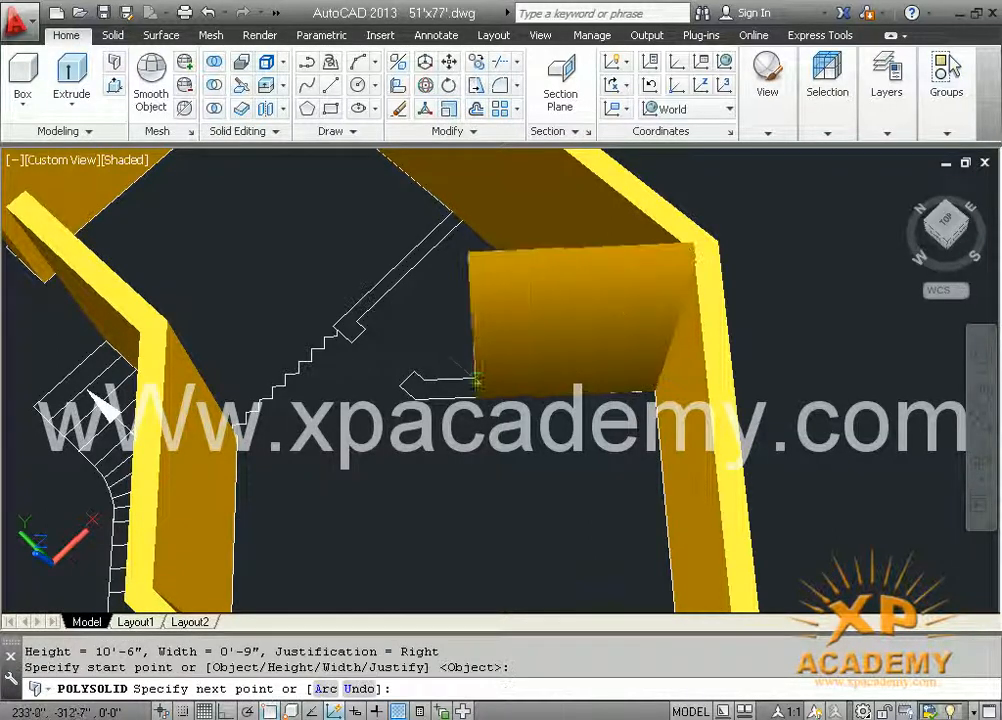
{"action": "left_click", "coordinate": [423, 381]}
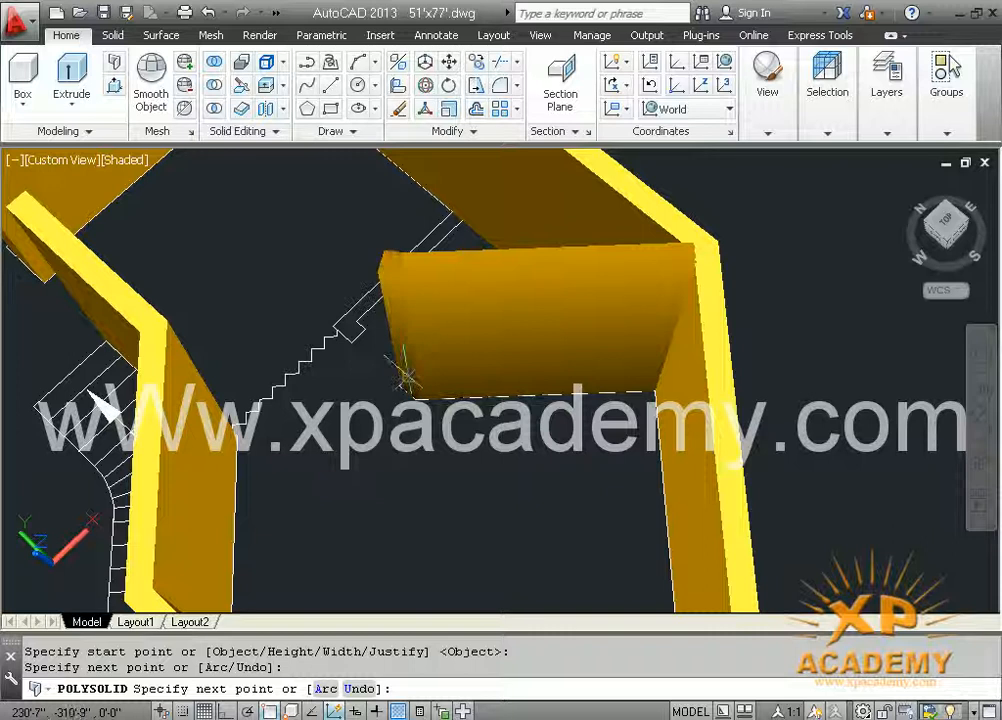
{"action": "left_click", "coordinate": [410, 366]}
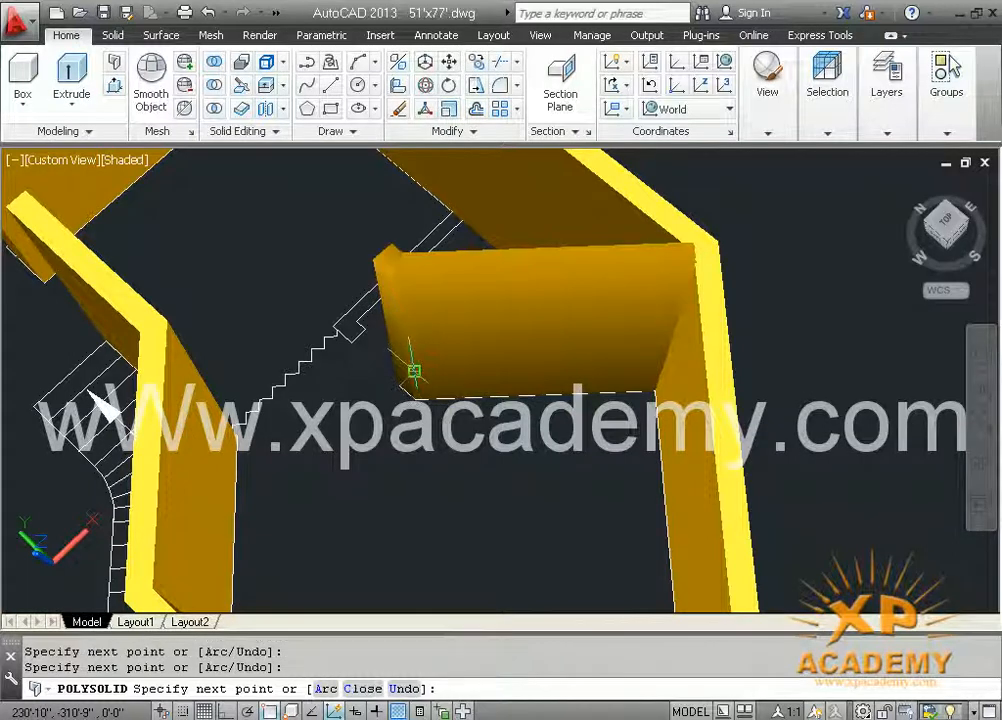
{"action": "key", "text": "Return"}
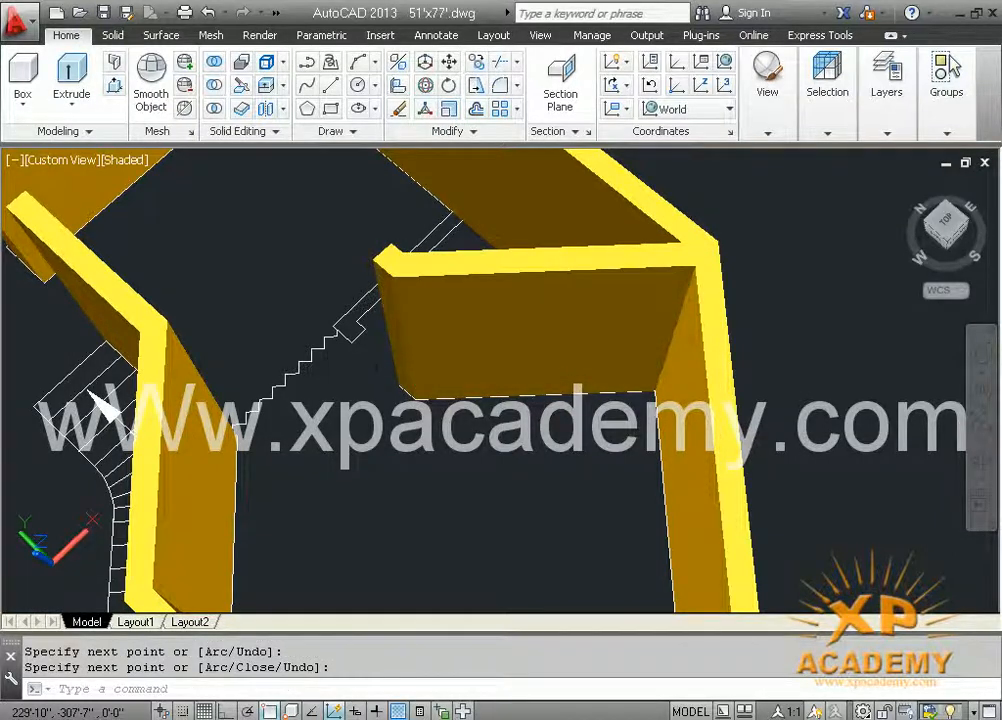
{"action": "middle_click_drag", "start_coordinate": [450, 380], "coordinate": [560, 490]}
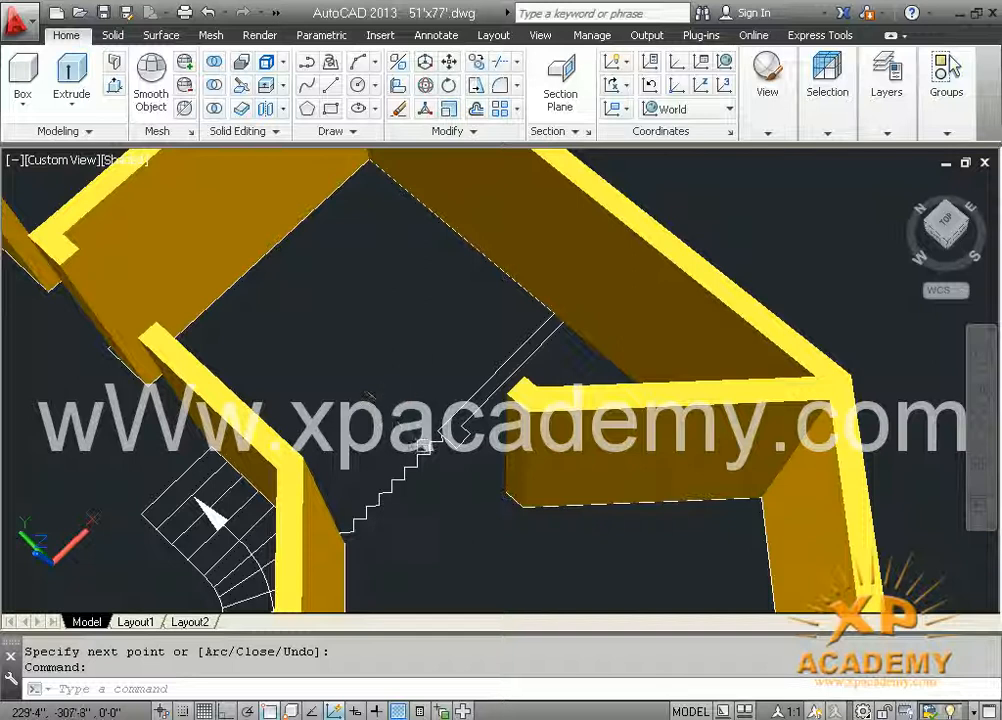
{"action": "mouse_move", "coordinate": [489, 522]}
{"action": "middle_mouse_down", "text": "shift"}
{"action": "mouse_move", "coordinate": [515, 519]}
{"action": "mouse_move", "coordinate": [470, 425]}
{"action": "middle_mouse_up", "text": "shift"}
{"action": "scroll", "coordinate": [475, 398], "scroll_direction": "up", "scroll_amount": 5}
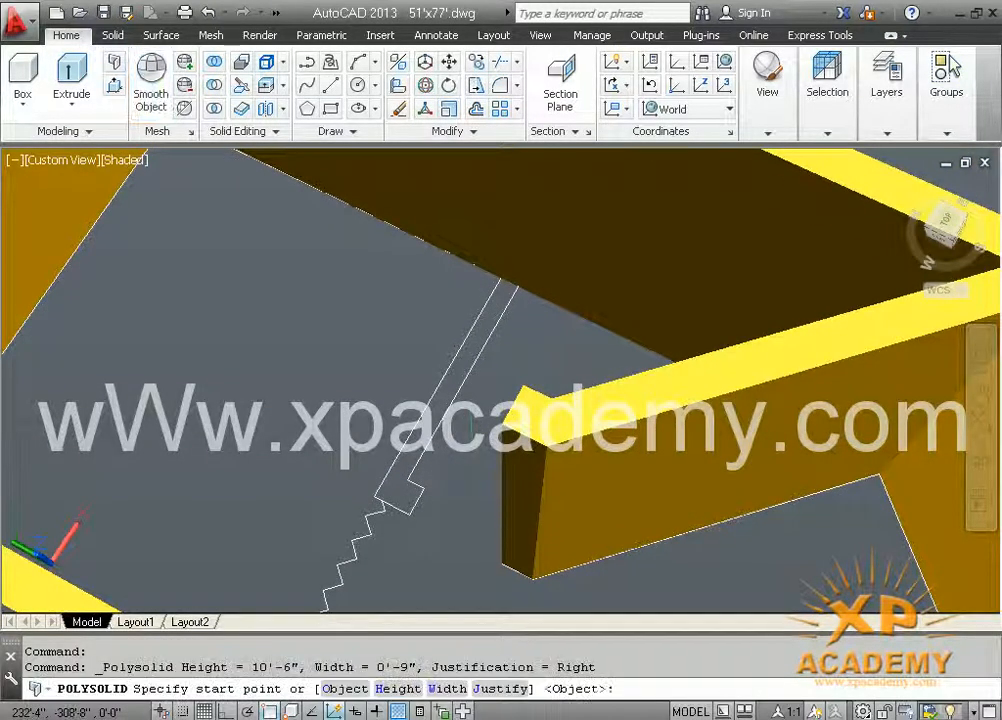
{"action": "left_click", "coordinate": [408, 482]}
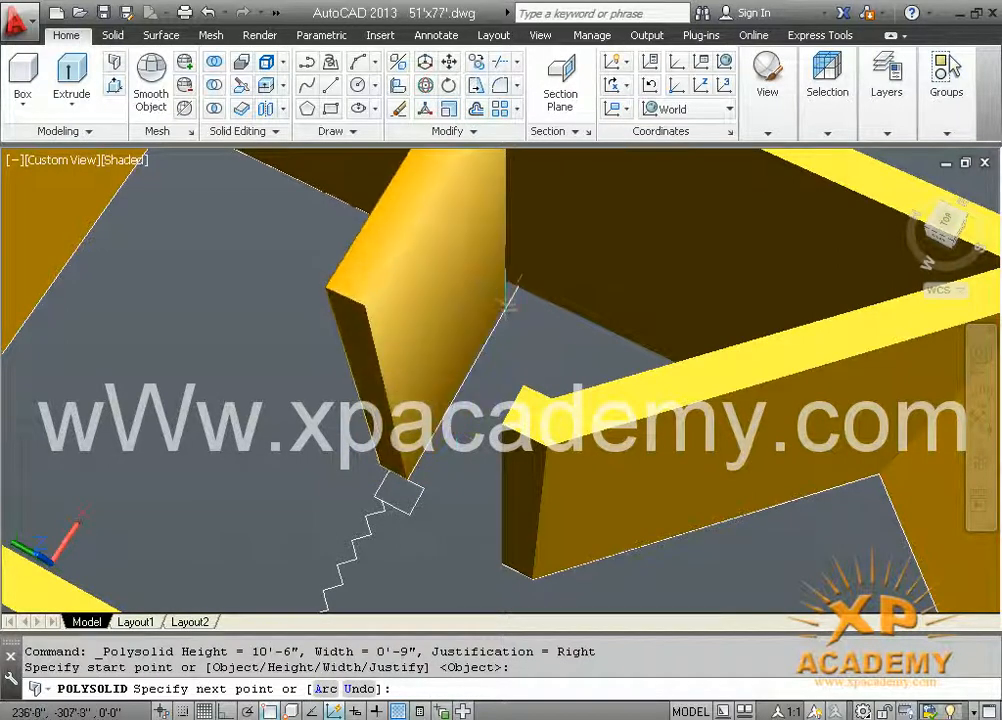
{"action": "key", "text": "Escape"}
{"action": "key", "text": "Return"}
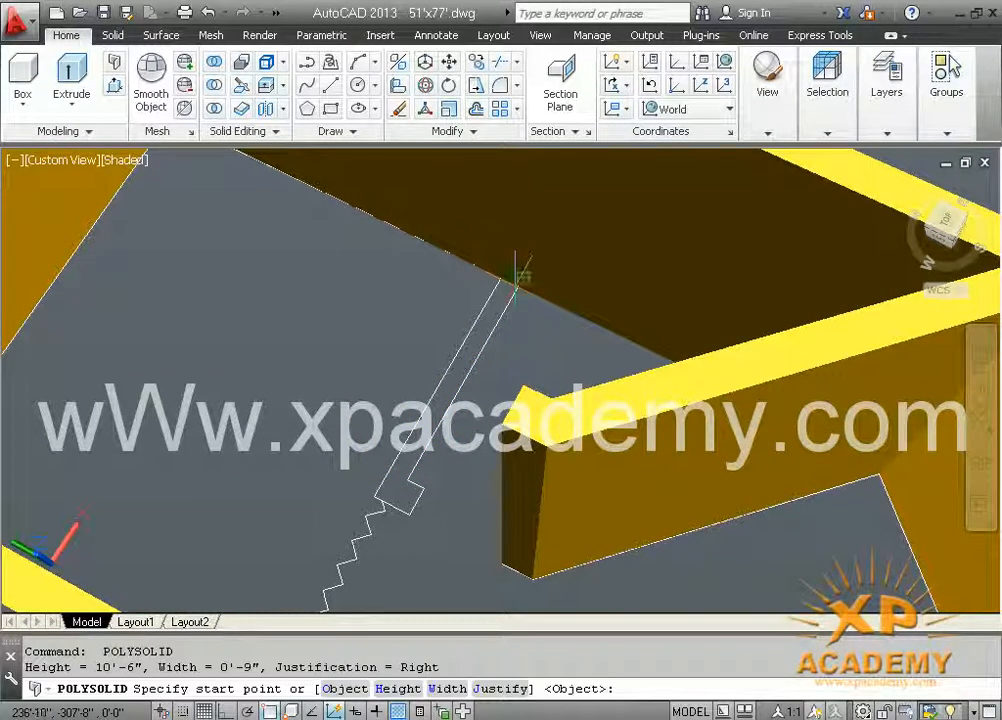
{"action": "left_click", "coordinate": [518, 277]}
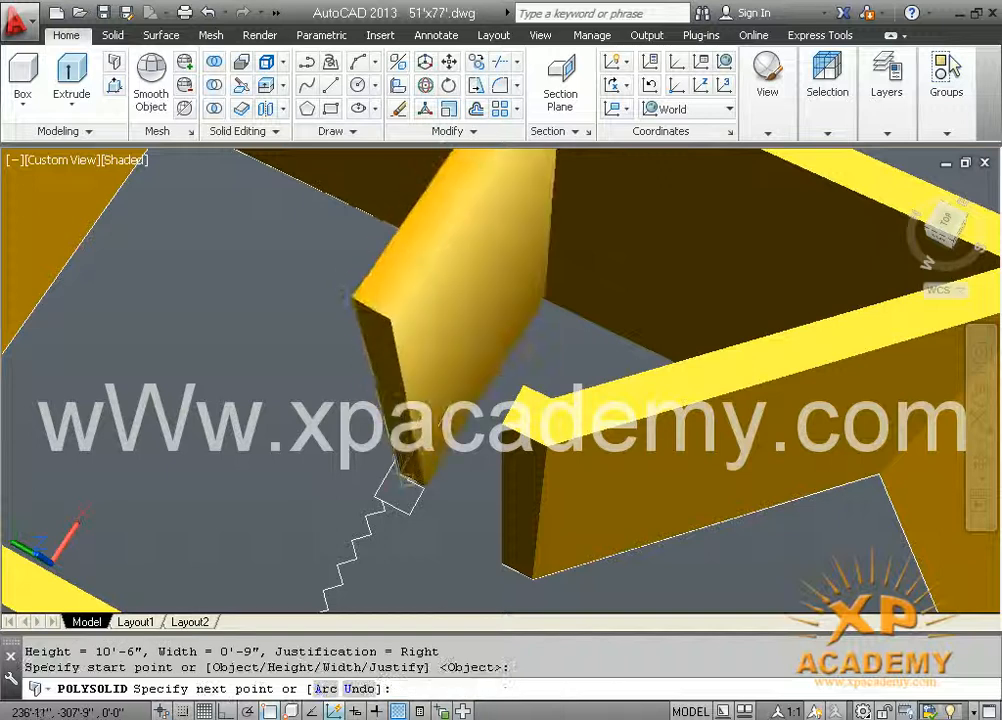
{"action": "key", "text": "Escape"}
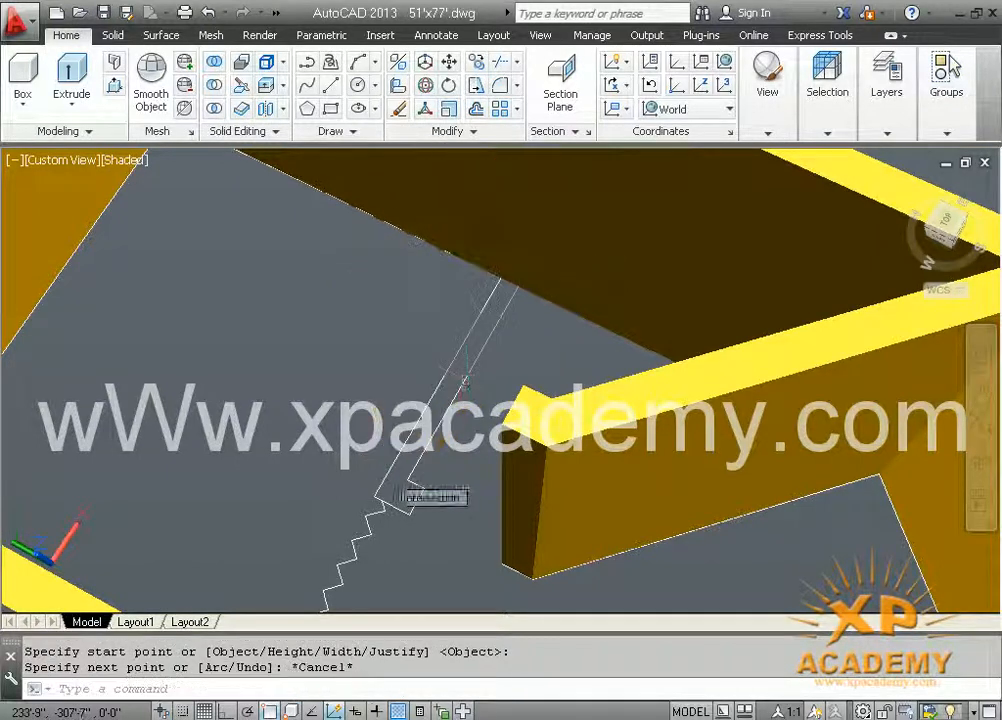
Draw a polysolid wall from the east exterior wall west to the zigzag line, ending with the short stub turned south
{"action": "key", "text": "Return"}
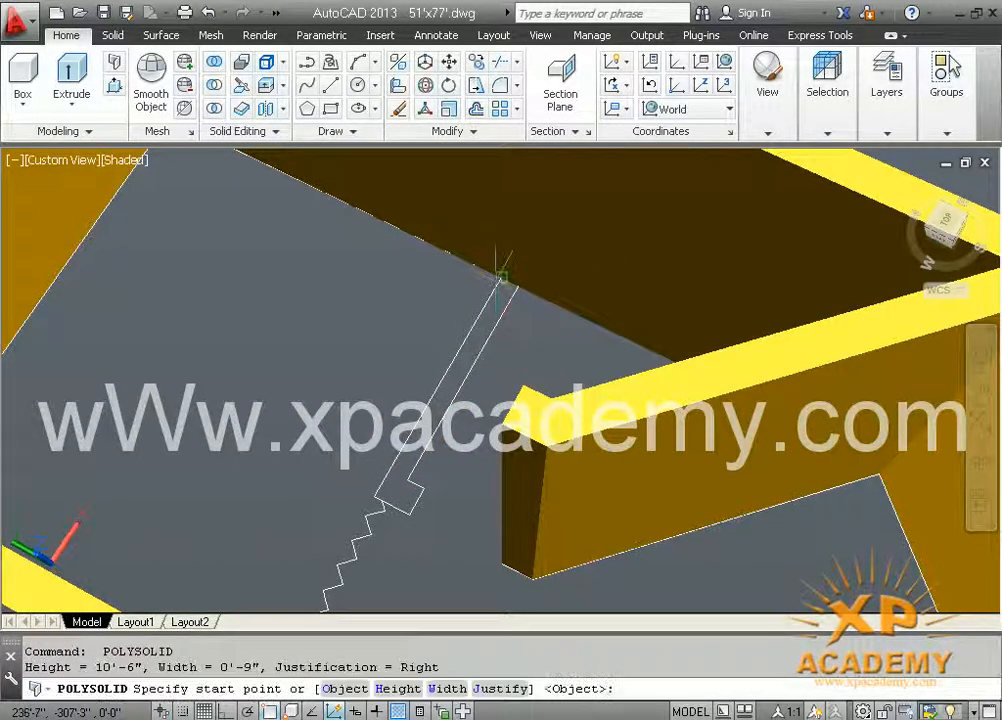
{"action": "left_click", "coordinate": [501, 277]}
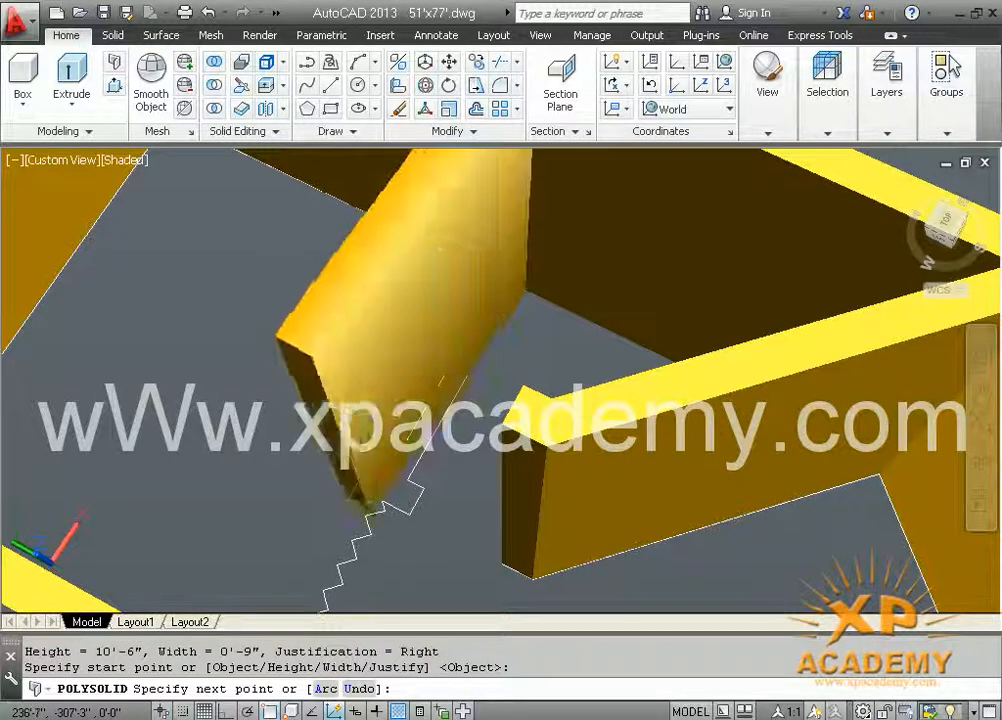
{"action": "left_click", "coordinate": [404, 505]}
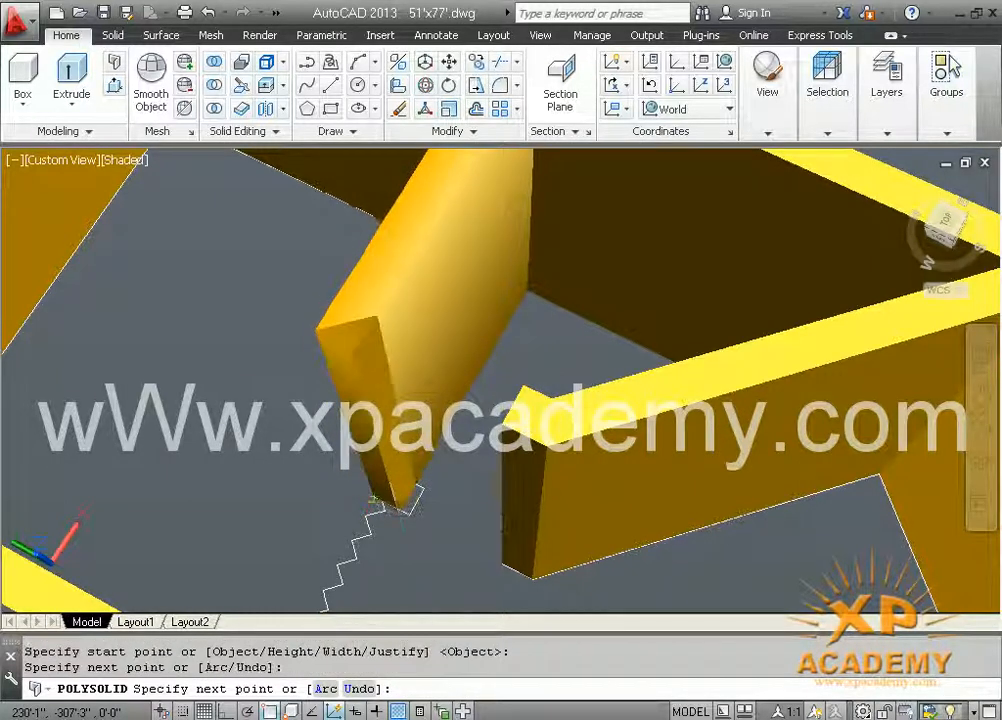
{"action": "left_click", "coordinate": [409, 512]}
{"action": "key", "text": "Return"}
Draw a polysolid wall on the southwest room's diagonal partition, from the west exterior corner northeast to its short north-turned end
{"action": "middle_click_drag", "start_coordinate": [409, 512], "coordinate": [623, 415], "text": "shift"}
{"action": "middle_click_drag", "start_coordinate": [649, 476], "coordinate": [645, 481], "text": "shift"}
{"action": "middle_click_drag", "start_coordinate": [644, 447], "coordinate": [409, 441], "text": "shift"}
{"action": "scroll", "coordinate": [409, 441], "scroll_direction": "up", "scroll_amount": 3}
{"action": "middle_click_drag", "start_coordinate": [500, 420], "coordinate": [290, 432], "text": "shift"}
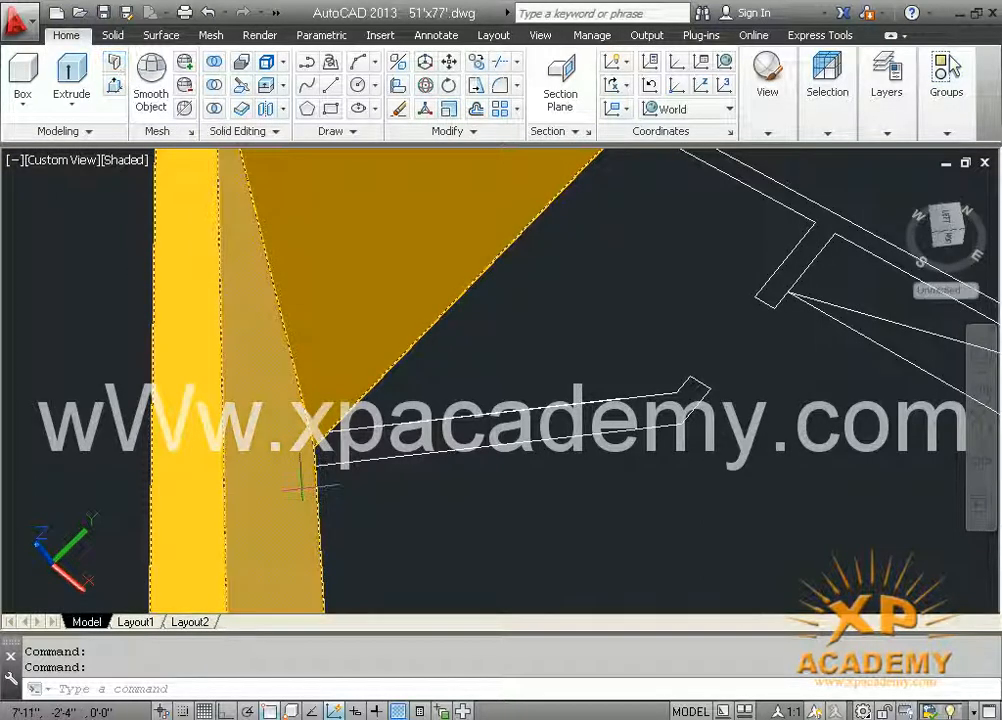
{"action": "key", "text": "Return"}
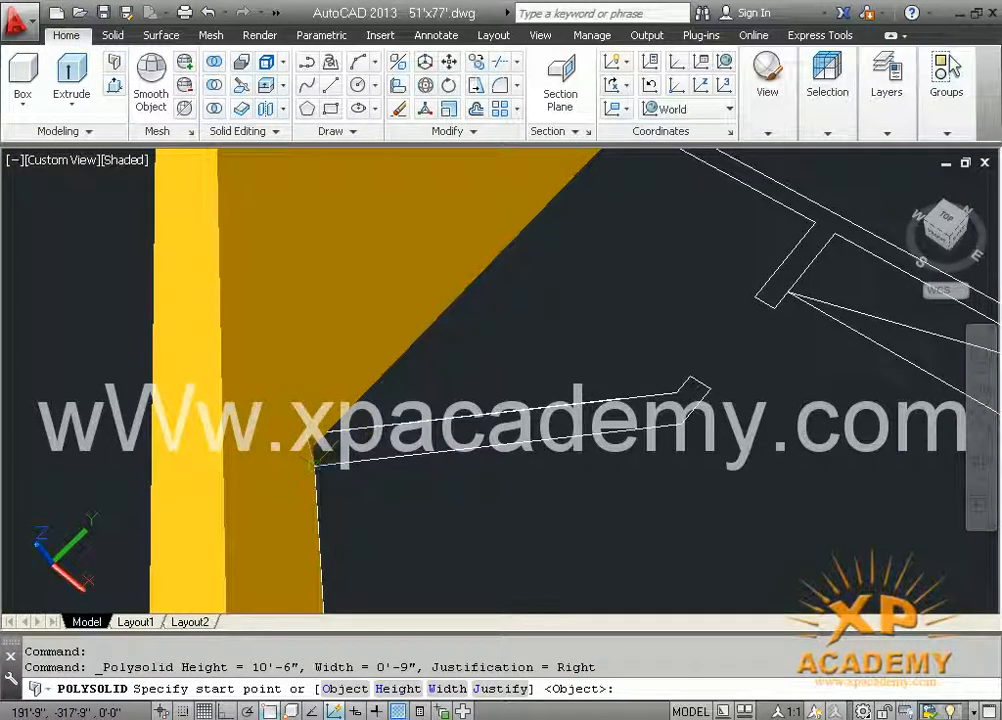
{"action": "left_click", "coordinate": [315, 460]}
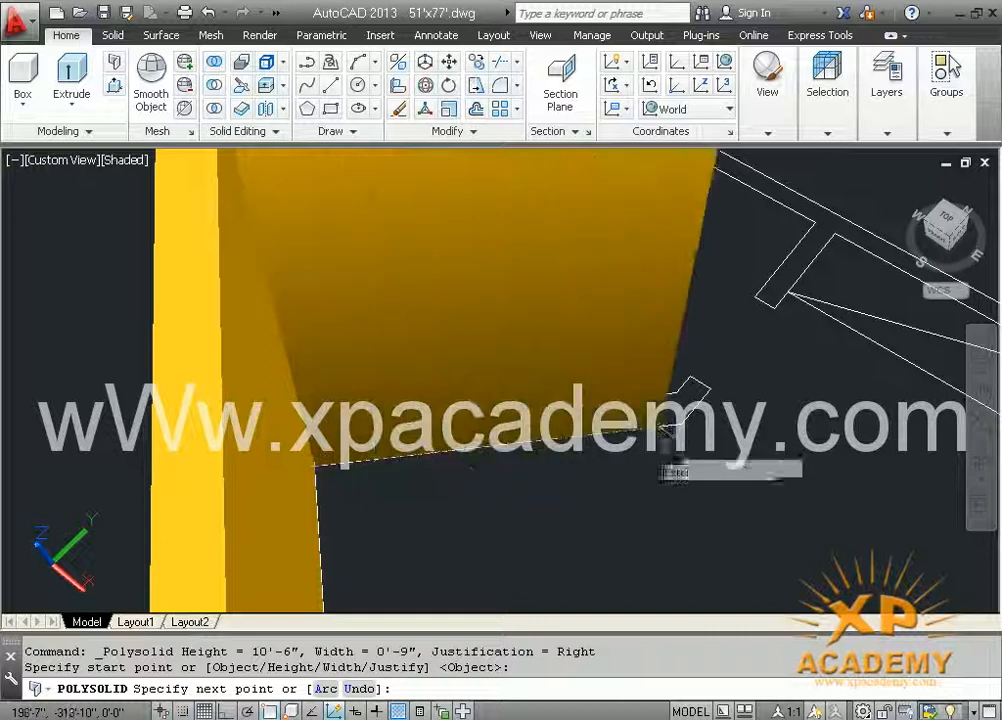
{"action": "left_click", "coordinate": [683, 424]}
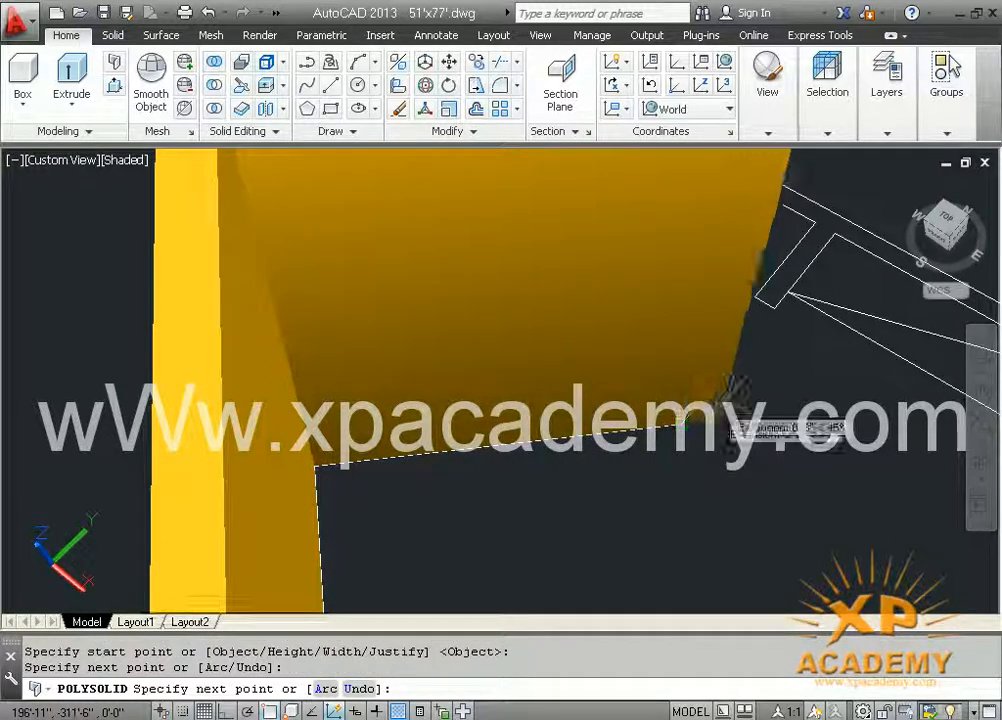
{"action": "left_click", "coordinate": [709, 394]}
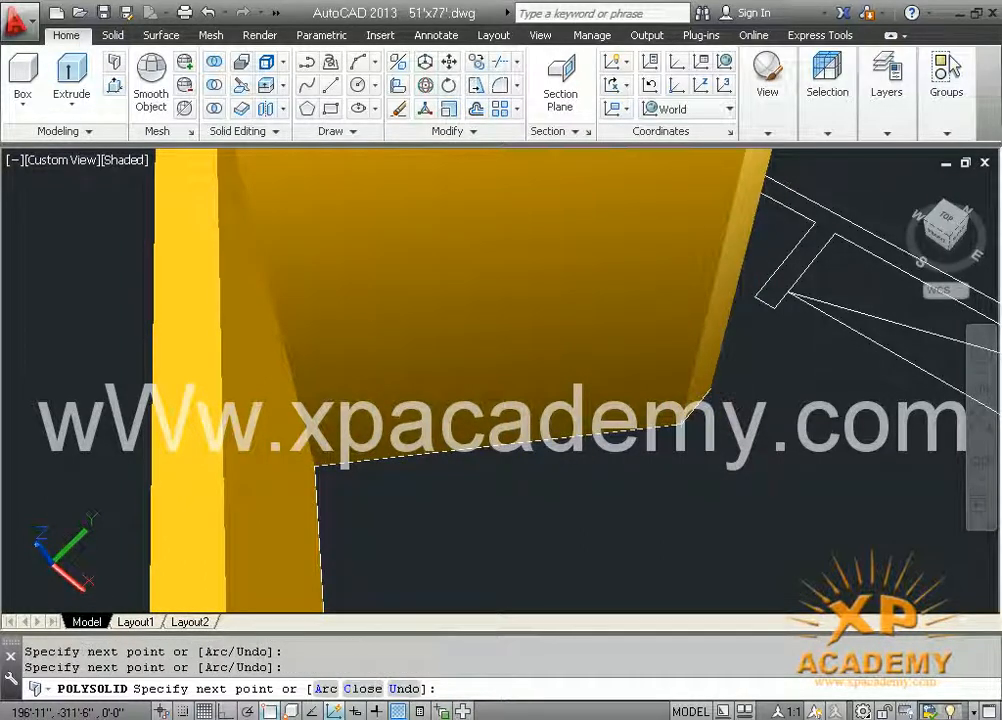
{"action": "key", "text": "Return"}
{"action": "middle_click_drag", "start_coordinate": [709, 394], "coordinate": [508, 282], "text": "shift"}
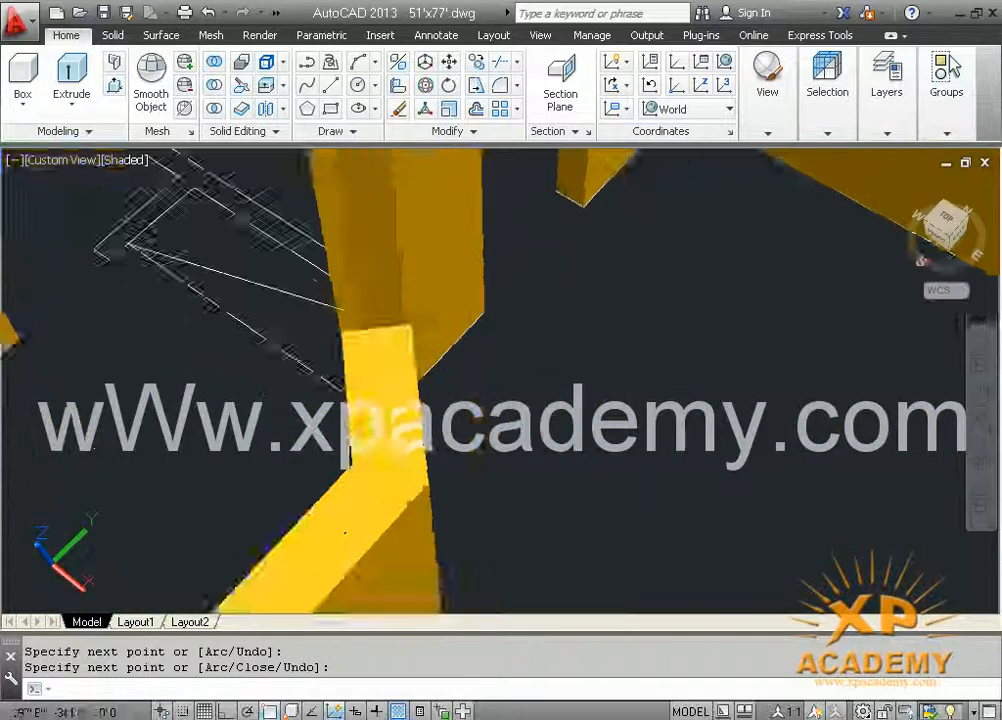
{"action": "scroll", "coordinate": [637, 456], "scroll_direction": "down", "scroll_amount": 4}
{"action": "middle_click_drag", "start_coordinate": [591, 459], "coordinate": [530, 458], "text": "shift"}
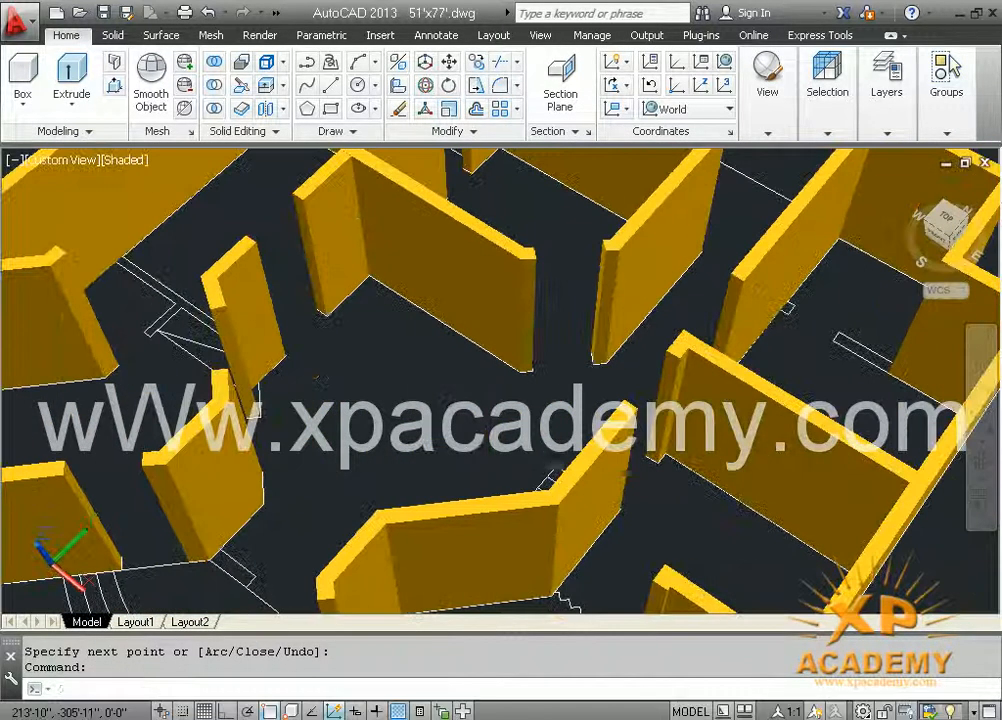
{"action": "middle_click_drag", "start_coordinate": [463, 420], "coordinate": [494, 369], "text": "shift"}
{"action": "scroll", "coordinate": [496, 366], "scroll_direction": "down", "scroll_amount": 2}
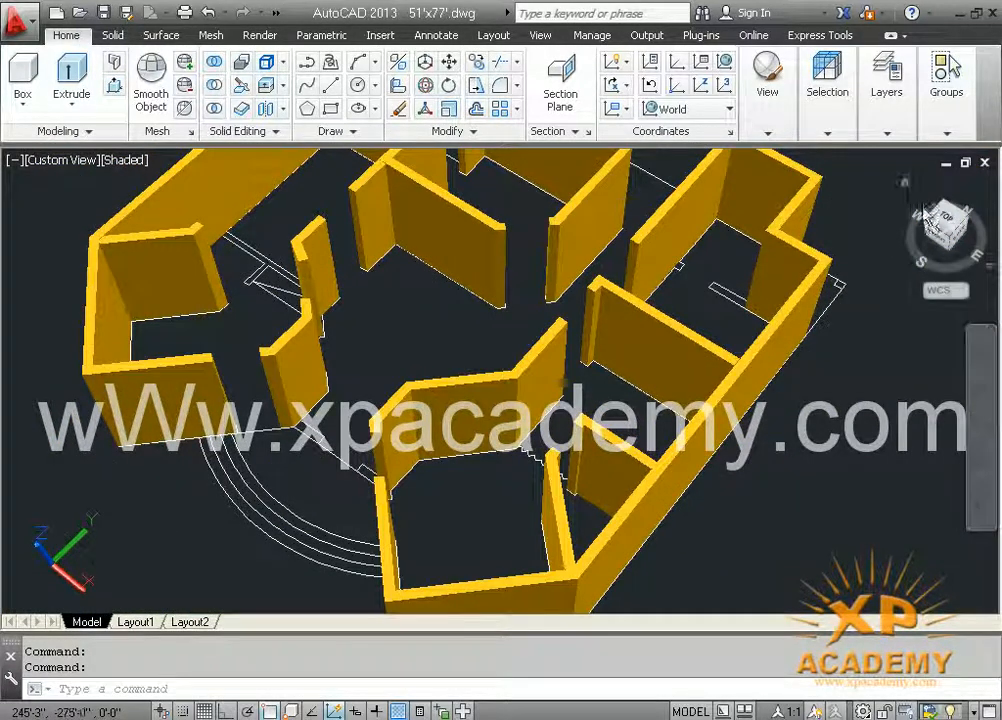
Restore the home view and examine the front entrance and staircase area of the easternmost house model
{"action": "left_click", "coordinate": [905, 184]}
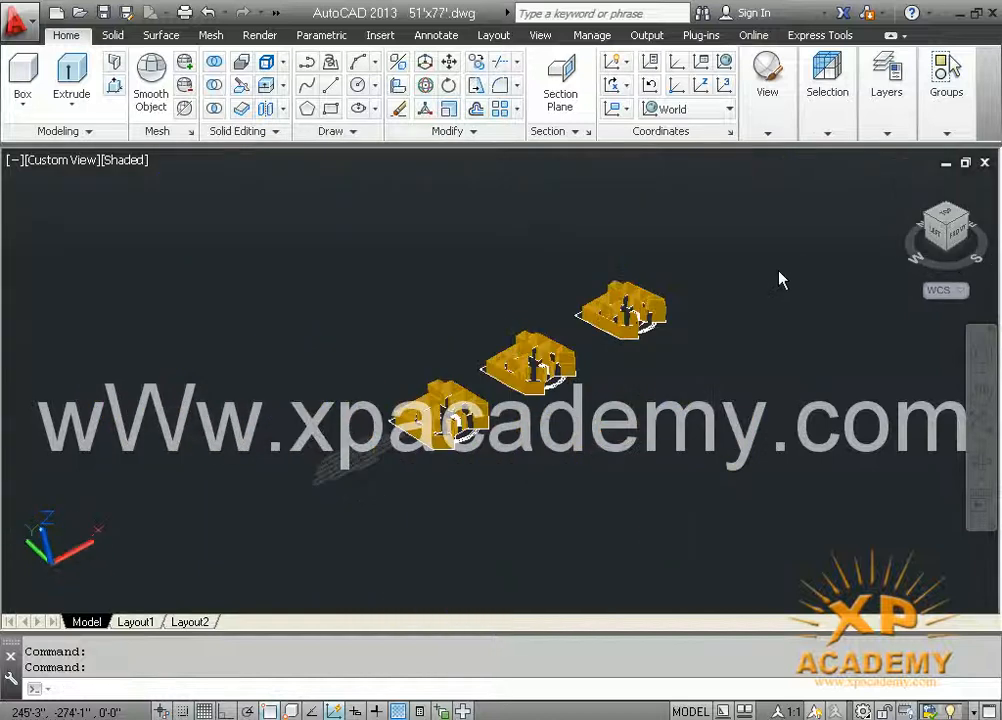
{"action": "scroll", "coordinate": [657, 326], "scroll_direction": "up", "scroll_amount": 5}
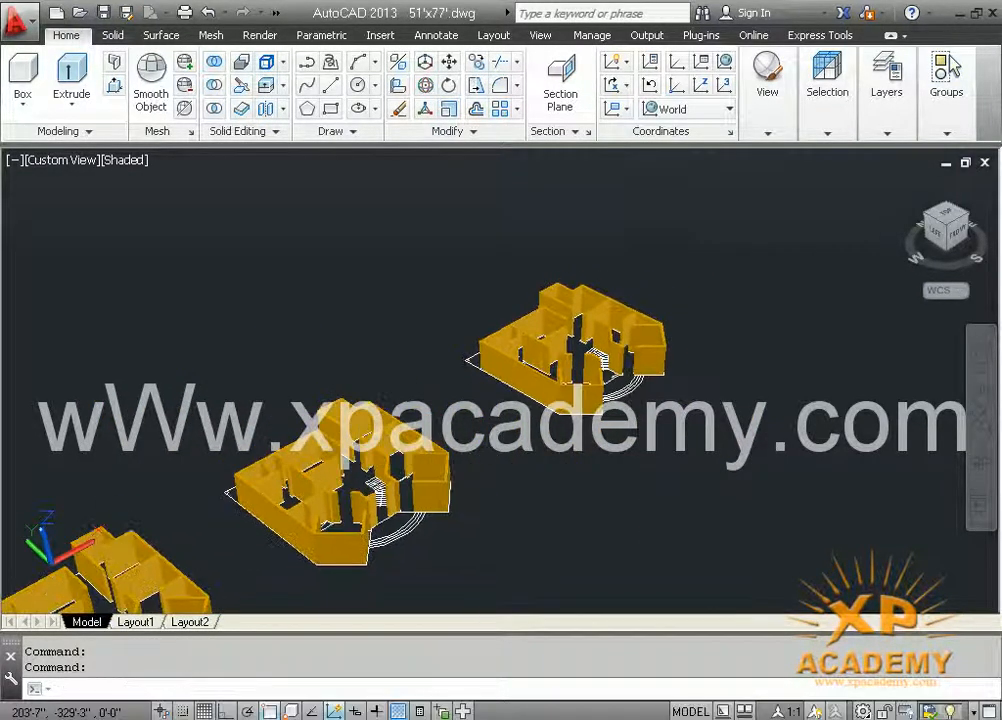
{"action": "scroll", "coordinate": [500, 370], "scroll_direction": "up", "scroll_amount": 2}
{"action": "scroll", "coordinate": [597, 390], "scroll_direction": "up", "scroll_amount": 3}
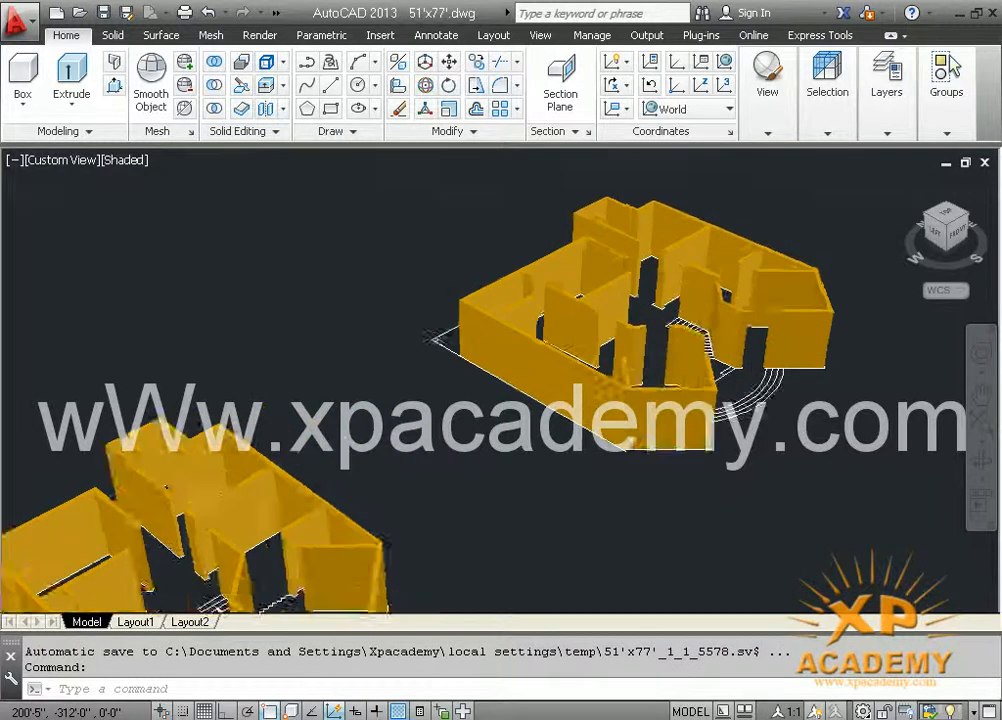
{"action": "middle_click_drag", "start_coordinate": [620, 450], "coordinate": [382, 516]}
{"action": "key", "text": "Escape"}
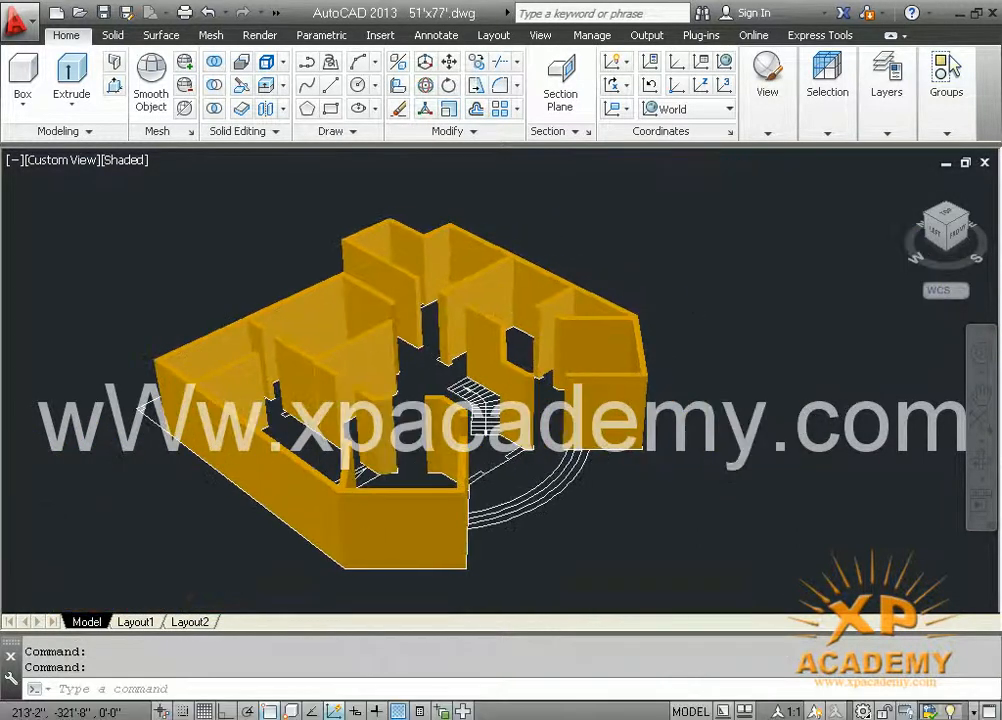
{"action": "scroll", "coordinate": [512, 481], "scroll_direction": "up", "scroll_amount": 4}
{"action": "scroll", "coordinate": [505, 455], "scroll_direction": "up", "scroll_amount": 8}
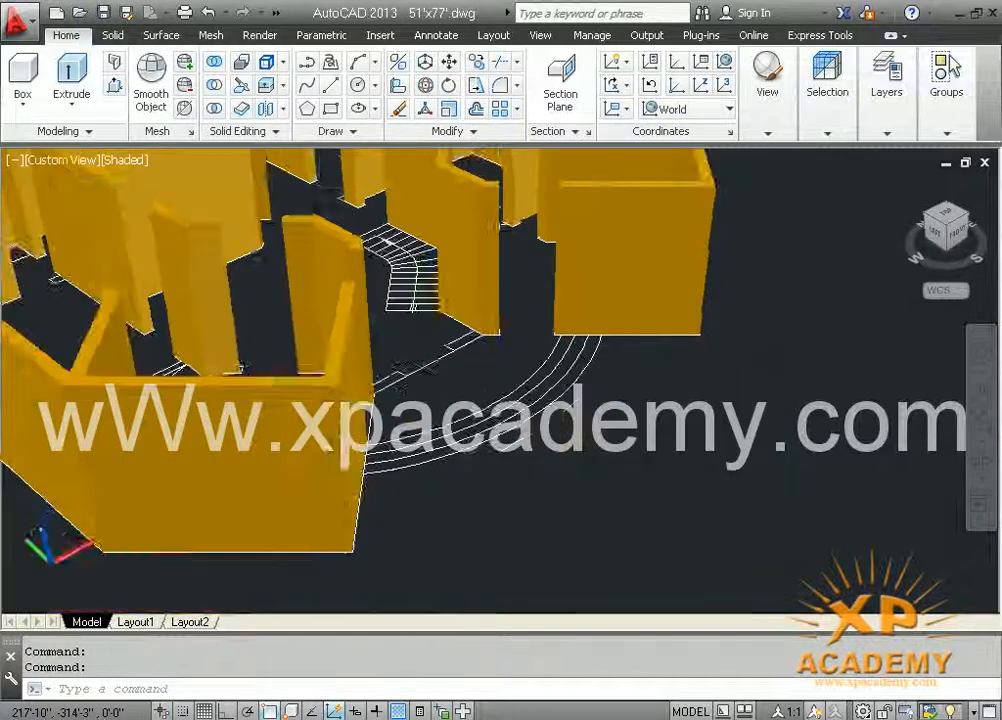
{"action": "scroll", "coordinate": [510, 455], "scroll_direction": "down", "scroll_amount": 6}
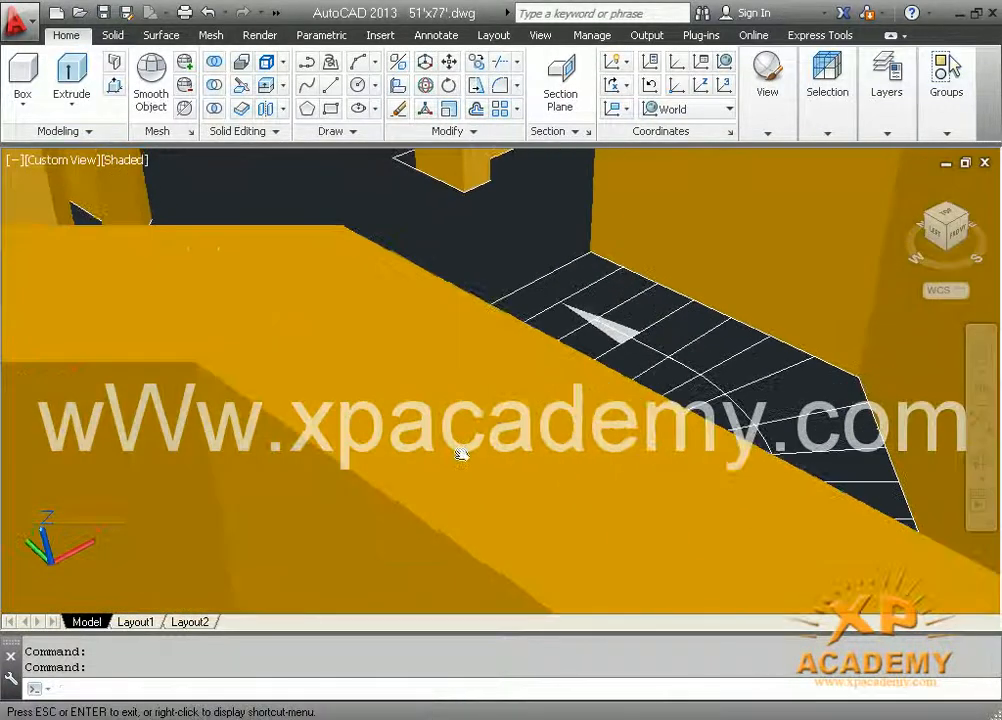
{"action": "key", "text": "Escape"}
{"action": "scroll", "coordinate": [449, 466], "scroll_direction": "down", "scroll_amount": 2}
{"action": "scroll", "coordinate": [449, 466], "scroll_direction": "down", "scroll_amount": 5}
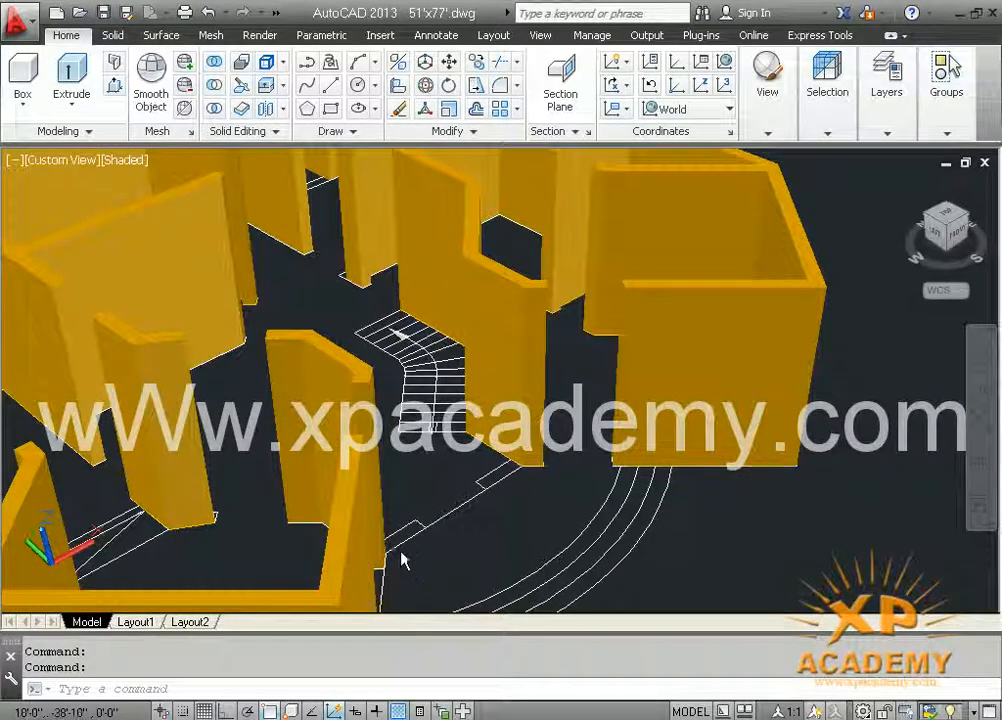
Presspull the outlined entrance wall stub beside the southwest room up to a height of 10'6"
{"action": "key", "text": "ctrl+shift+e"}
{"action": "scroll", "coordinate": [400, 555], "scroll_direction": "up", "scroll_amount": 4}
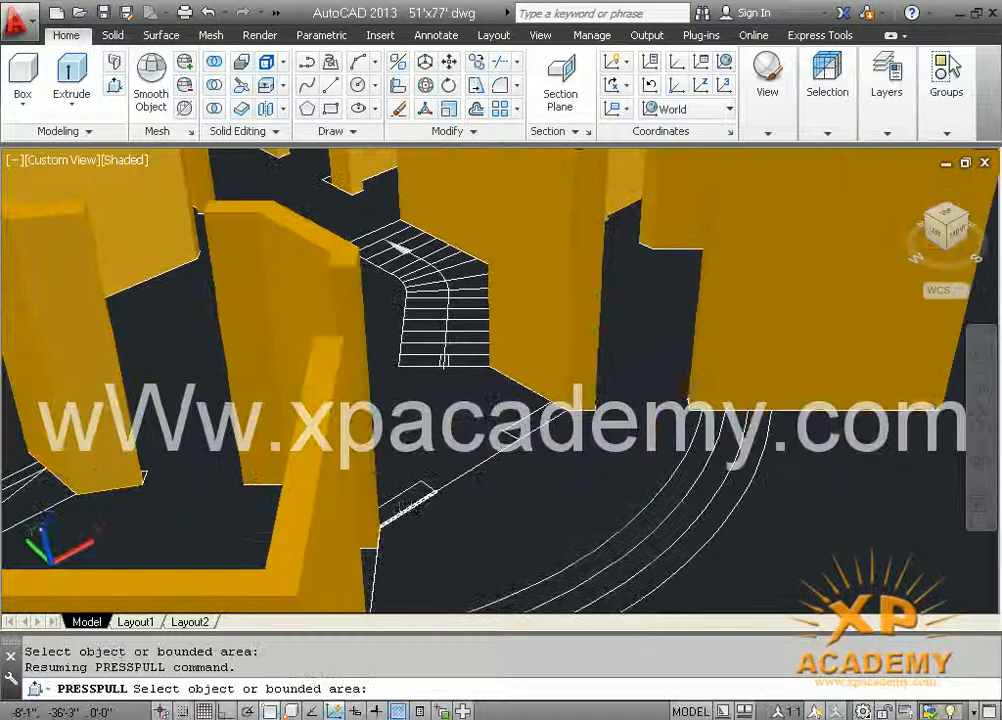
{"action": "scroll", "coordinate": [395, 502], "scroll_direction": "up", "scroll_amount": 2}
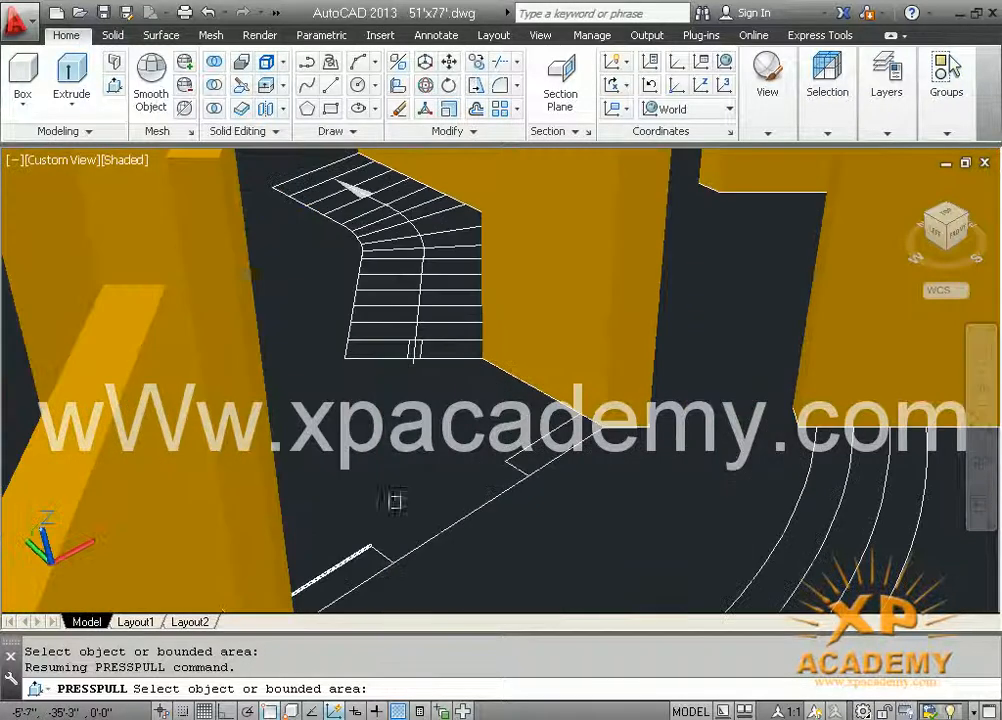
{"action": "middle_click_drag", "start_coordinate": [380, 521], "coordinate": [415, 484]}
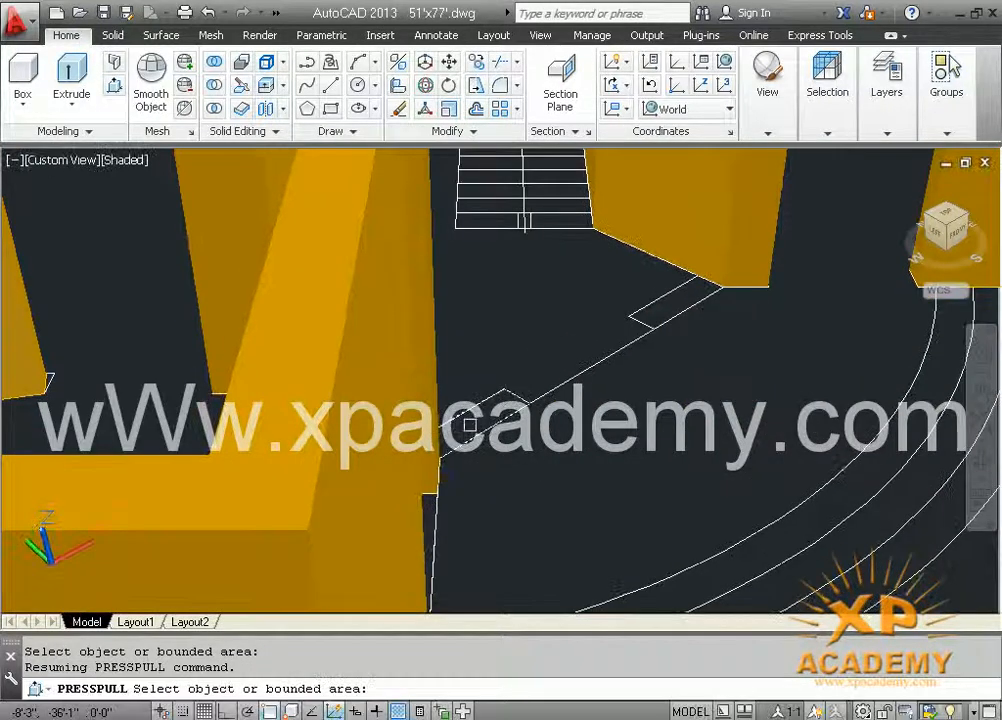
{"action": "left_click", "coordinate": [478, 410]}
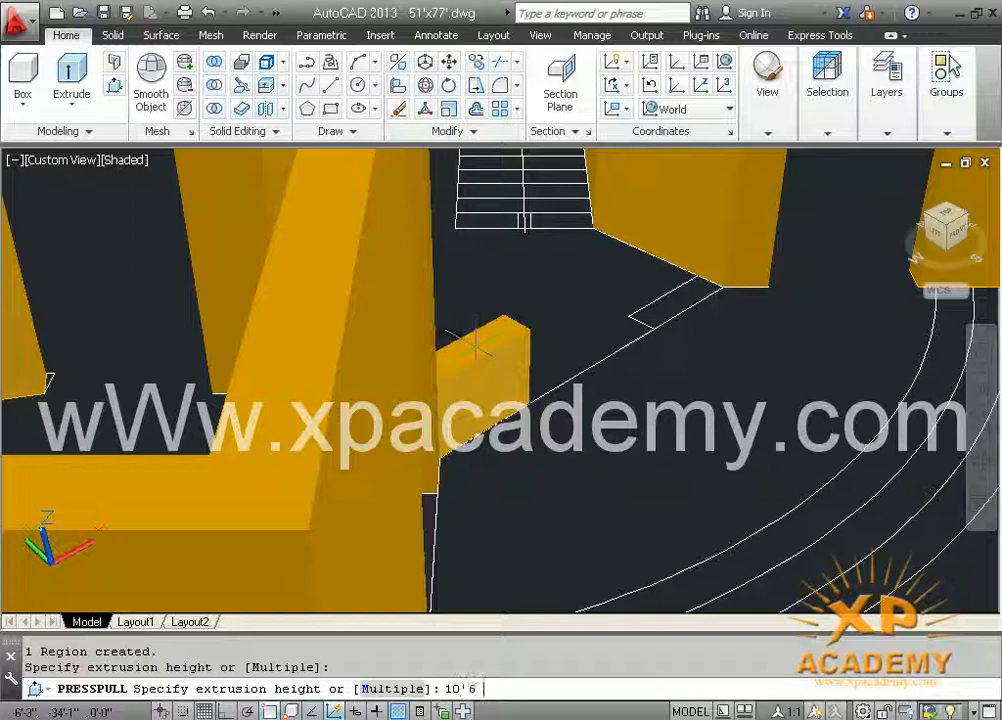
{"action": "key", "text": "Return"}
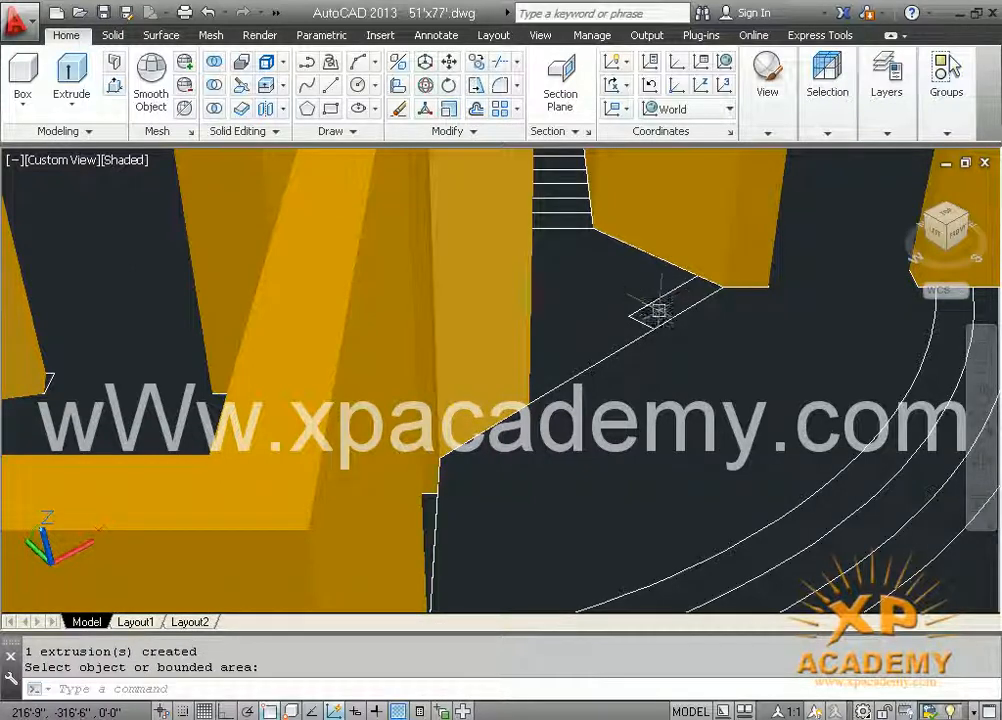
{"action": "key", "text": "Return"}
Presspull the opposite entrance wall stub, beside the staircase wall's south end, up to 10'6"
{"action": "key", "text": "Return"}
{"action": "left_click", "coordinate": [656, 310]}
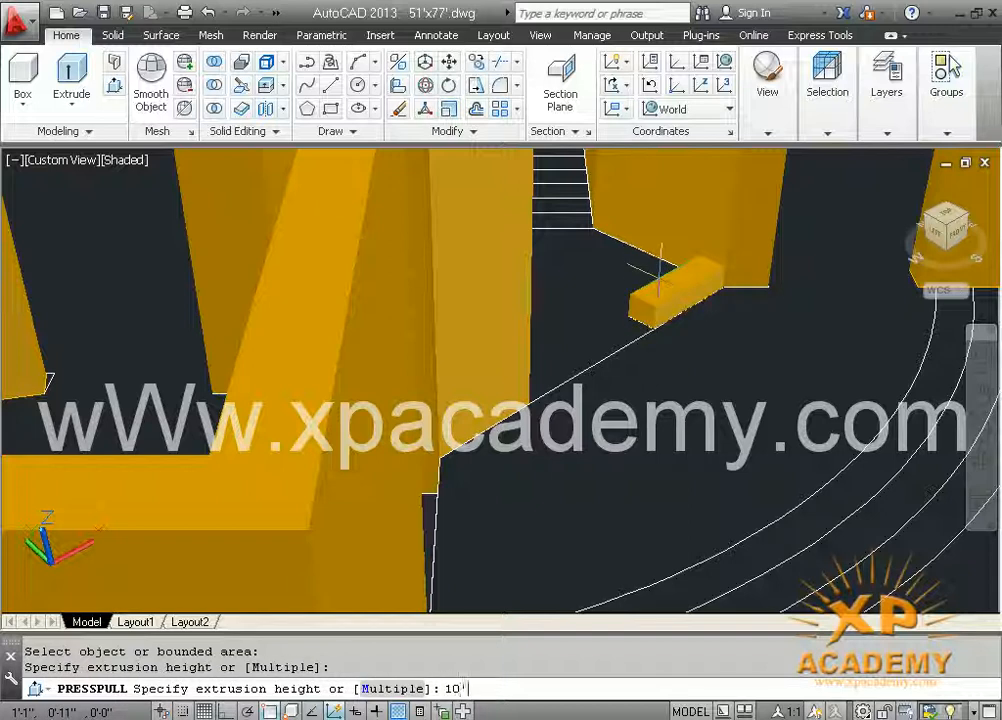
{"action": "type", "text": "6"}
{"action": "key", "text": "Return"}
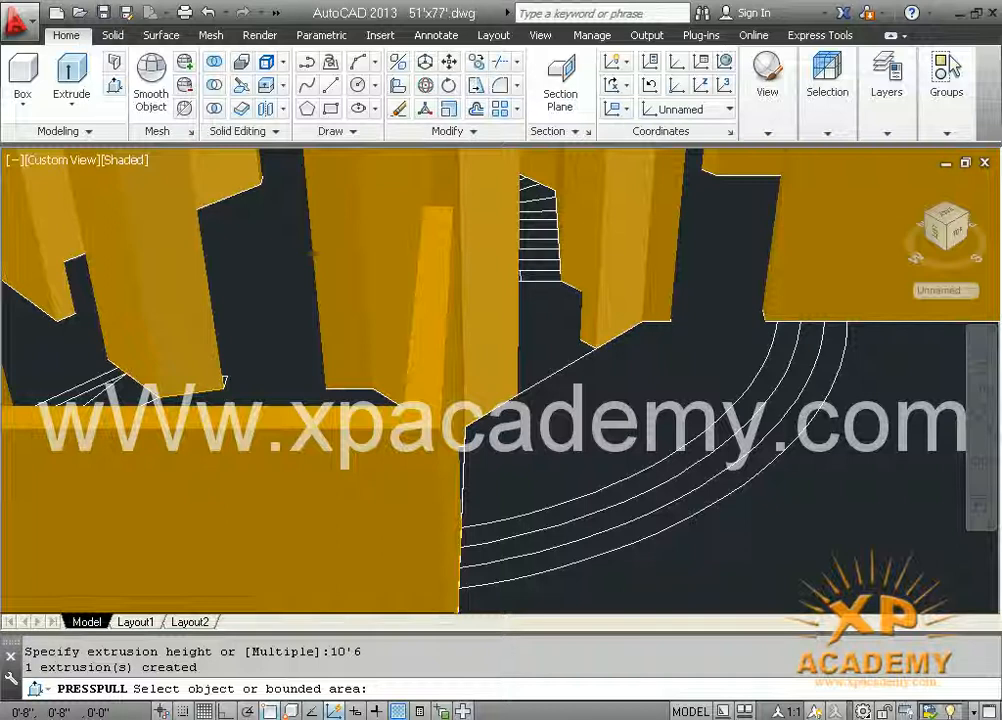
{"action": "scroll", "coordinate": [656, 367], "scroll_direction": "down", "scroll_amount": 4}
{"action": "key", "text": "Return"}
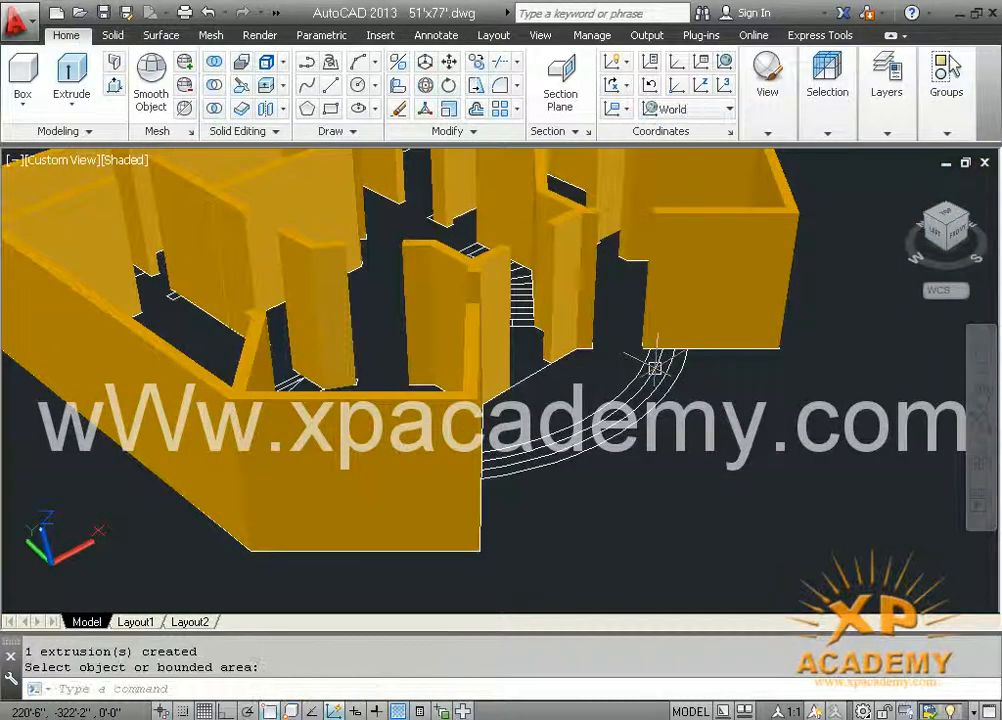
Examine where the partitions meet the exterior wall around the easternmost house's southwest room
{"action": "scroll", "coordinate": [656, 367], "scroll_direction": "down", "scroll_amount": 2}
{"action": "scroll", "coordinate": [653, 304], "scroll_direction": "up", "scroll_amount": 5}
{"action": "key", "text": "Escape"}
{"action": "scroll", "coordinate": [489, 372], "scroll_direction": "down", "scroll_amount": 3}
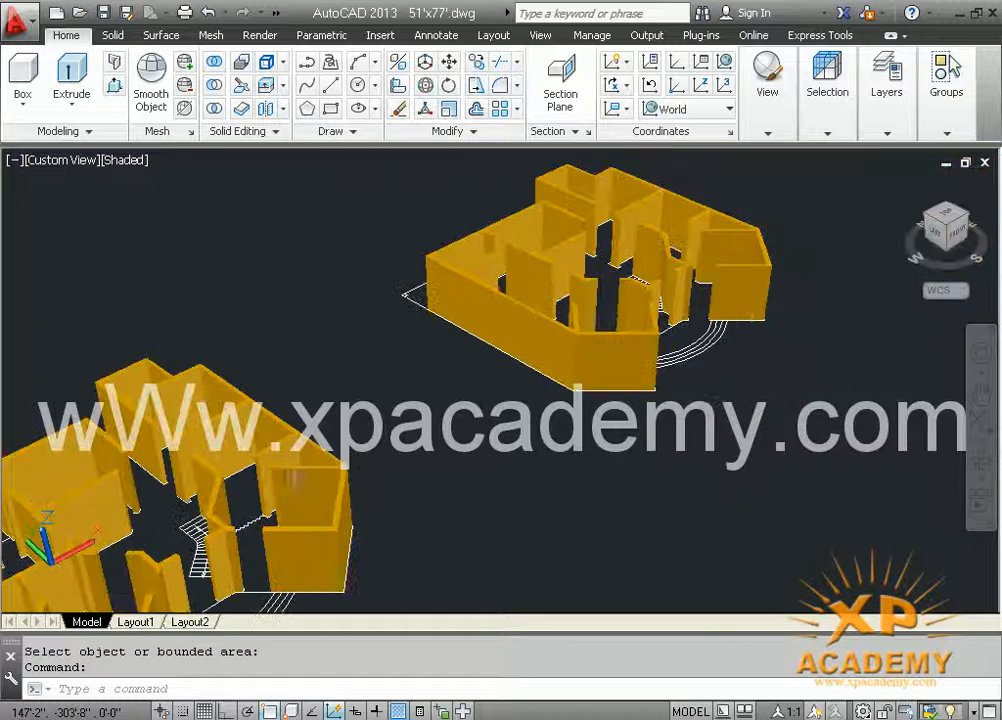
{"action": "middle_click_drag", "start_coordinate": [291, 479], "coordinate": [326, 486]}
{"action": "middle_click_drag", "start_coordinate": [485, 411], "coordinate": [438, 476]}
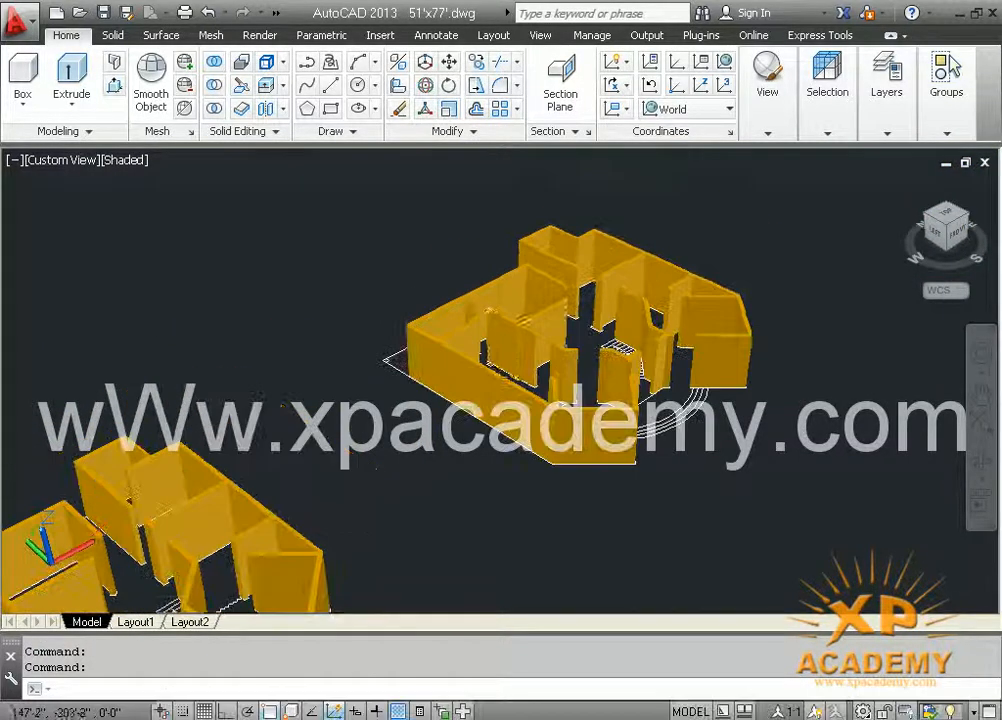
{"action": "scroll", "coordinate": [546, 333], "scroll_direction": "up", "scroll_amount": 3}
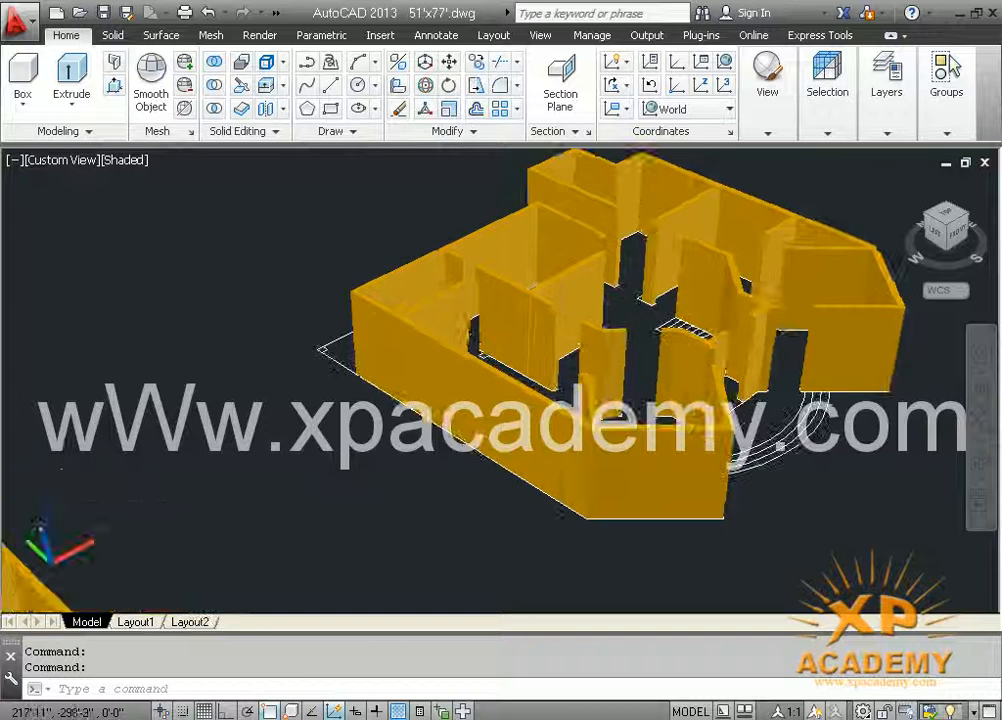
{"action": "middle_click_drag", "start_coordinate": [540, 362], "coordinate": [499, 353]}
{"action": "key", "text": "Escape"}
{"action": "scroll", "coordinate": [499, 345], "scroll_direction": "up", "scroll_amount": 4}
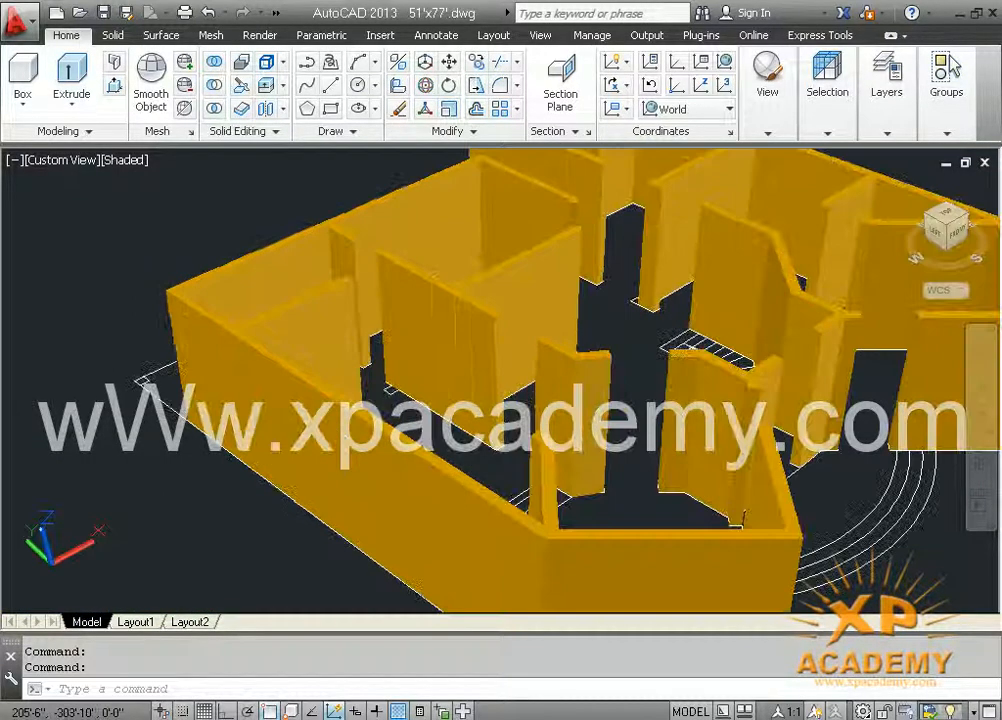
{"action": "middle_click_drag", "start_coordinate": [612, 520], "coordinate": [600, 455]}
{"action": "left_click", "coordinate": [592, 458]}
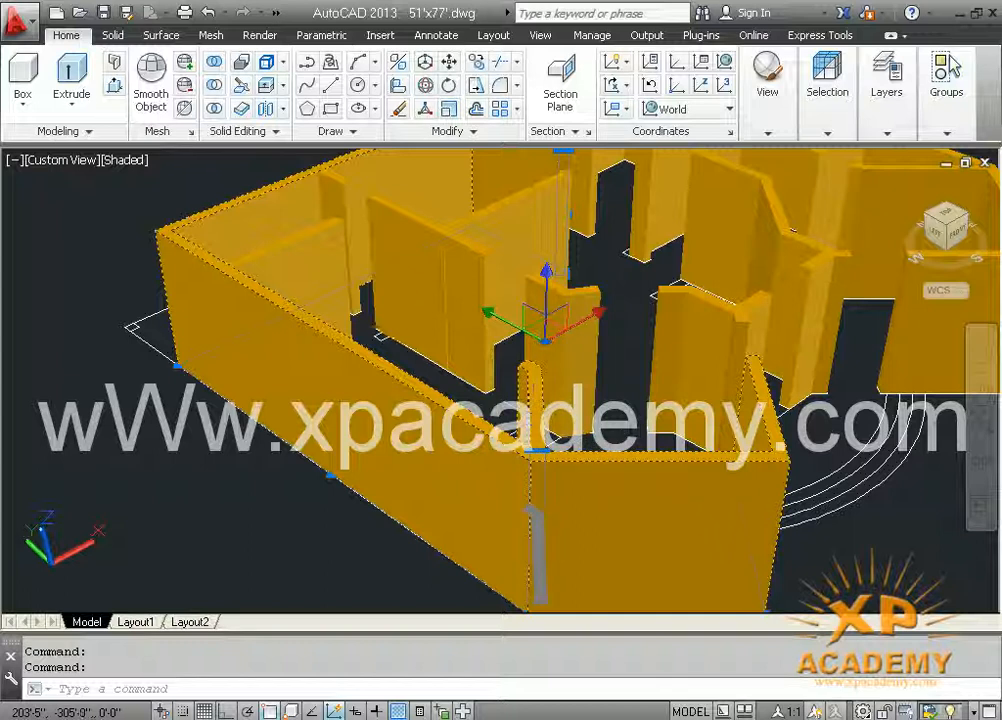
{"action": "key", "text": "Escape"}
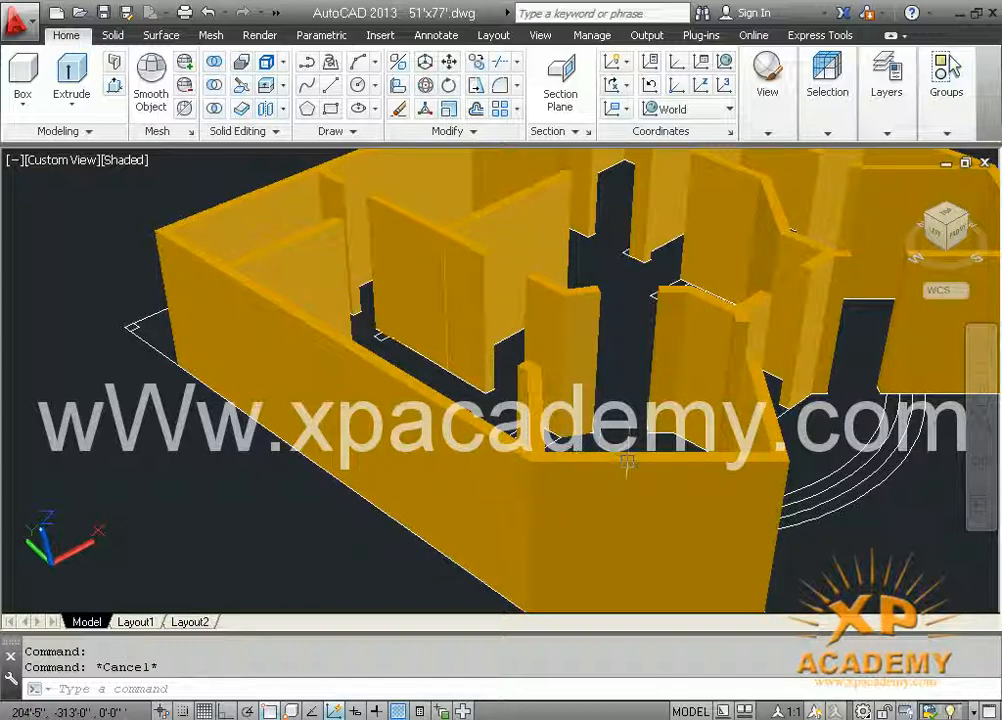
{"action": "left_click", "coordinate": [570, 442]}
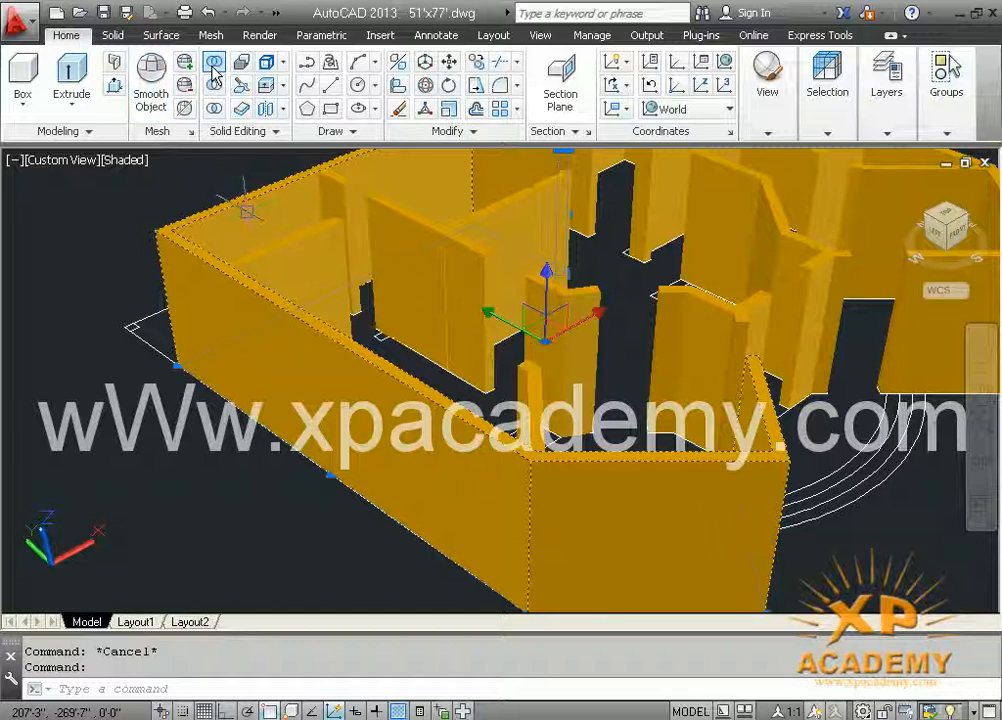
{"action": "key", "text": "Escape"}
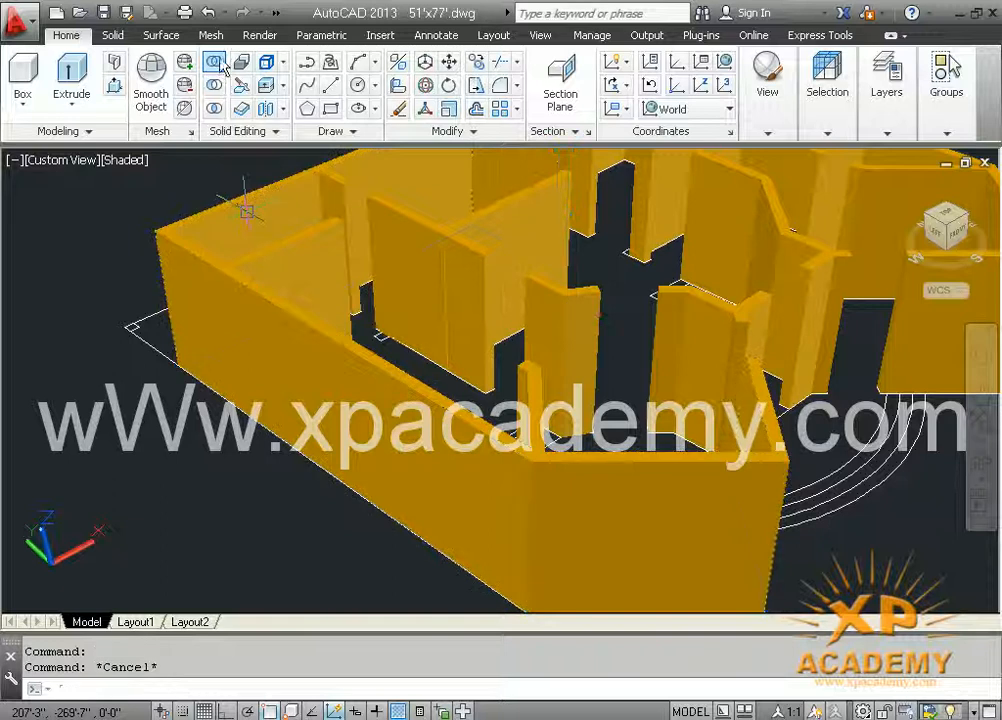
Union the west exterior wall with the southwest room's diagonal partition and check that they select as one solid
{"action": "left_click", "coordinate": [216, 64]}
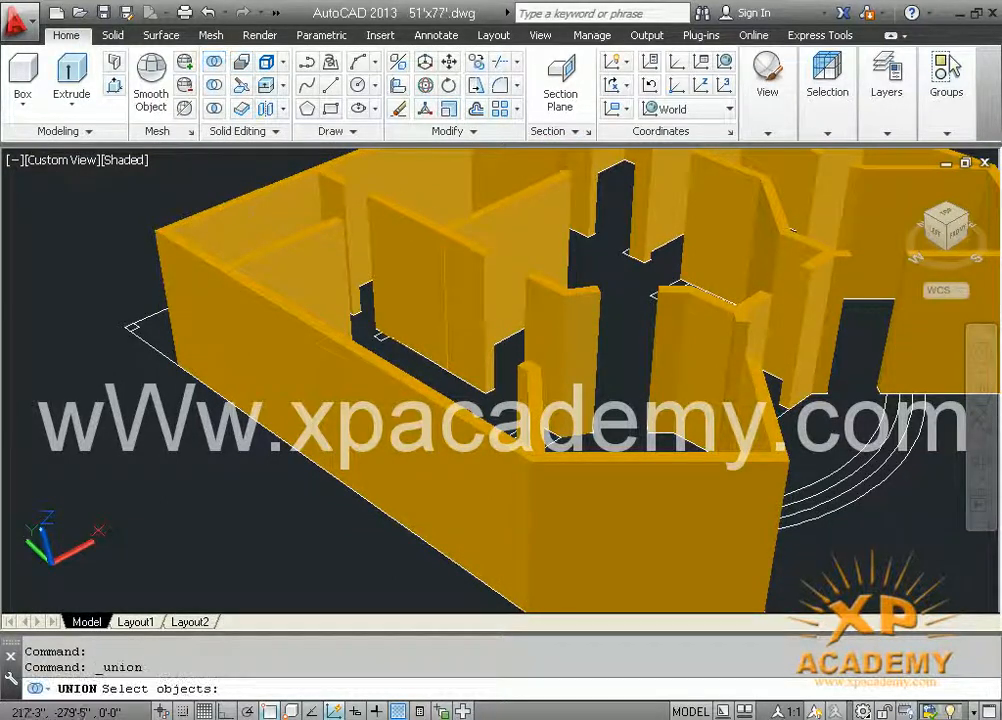
{"action": "left_click", "coordinate": [478, 362]}
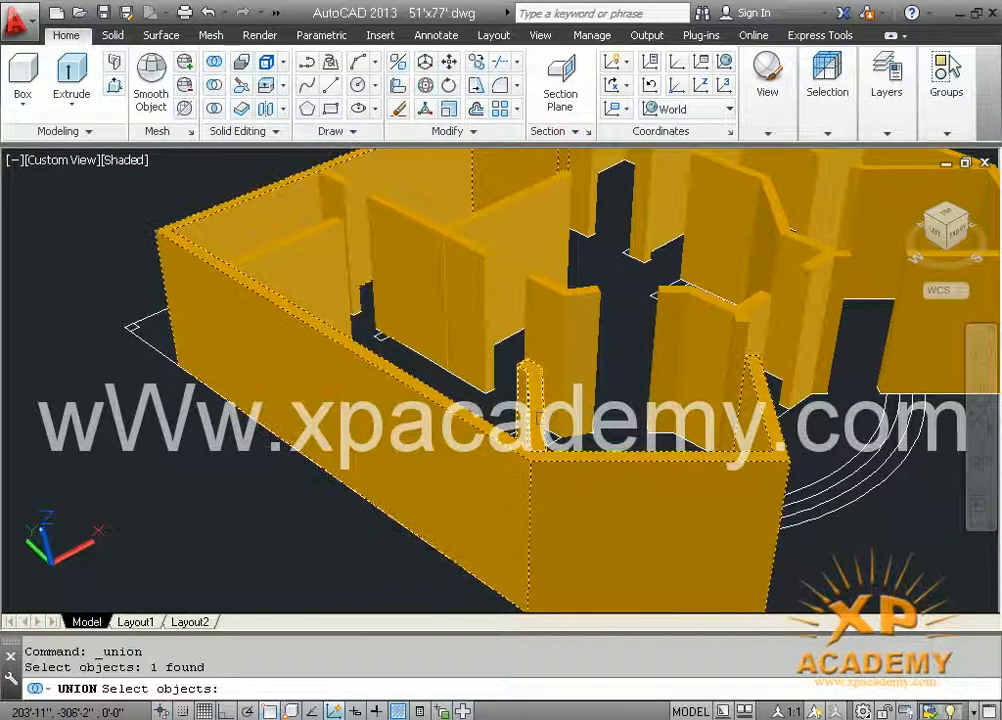
{"action": "key", "text": "Return"}
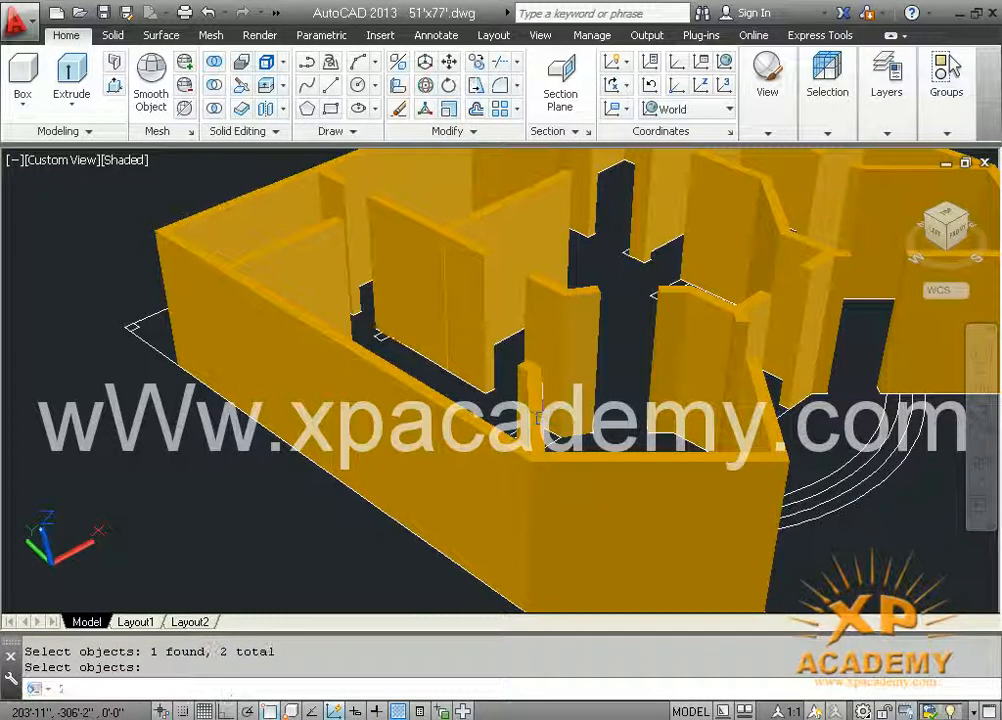
{"action": "mouse_move", "coordinate": [556, 424]}
{"action": "middle_mouse_down", "text": "shift"}
{"action": "mouse_move", "coordinate": [593, 459]}
{"action": "mouse_move", "coordinate": [573, 484]}
{"action": "middle_mouse_up", "text": "shift"}
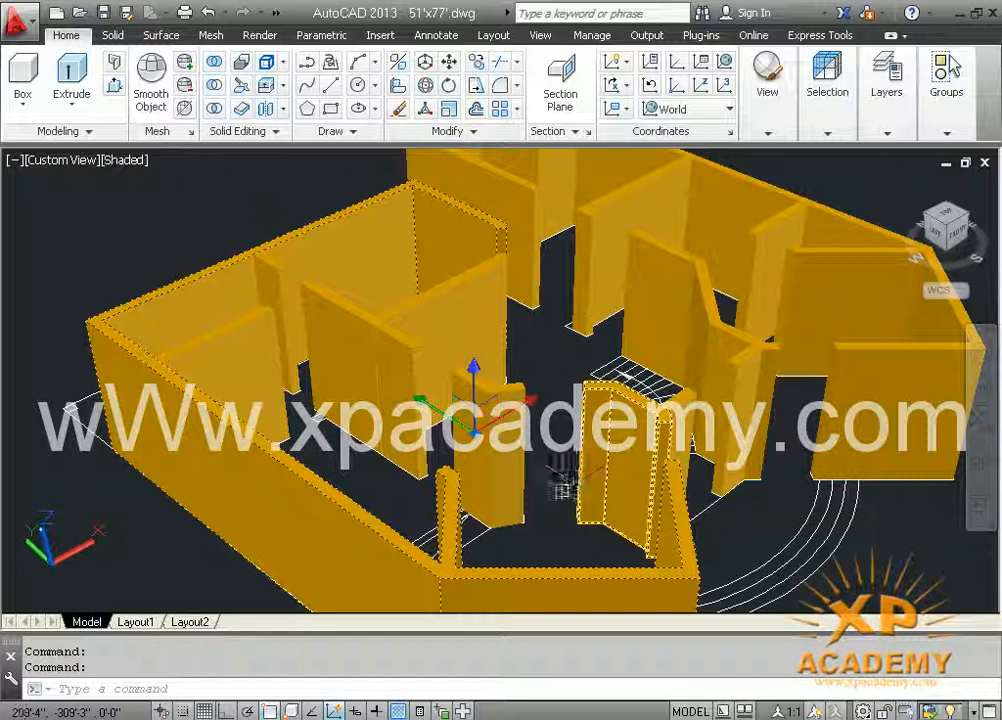
{"action": "middle_click_drag", "start_coordinate": [508, 474], "coordinate": [441, 463]}
{"action": "scroll", "coordinate": [490, 380], "scroll_direction": "down", "scroll_amount": 3}
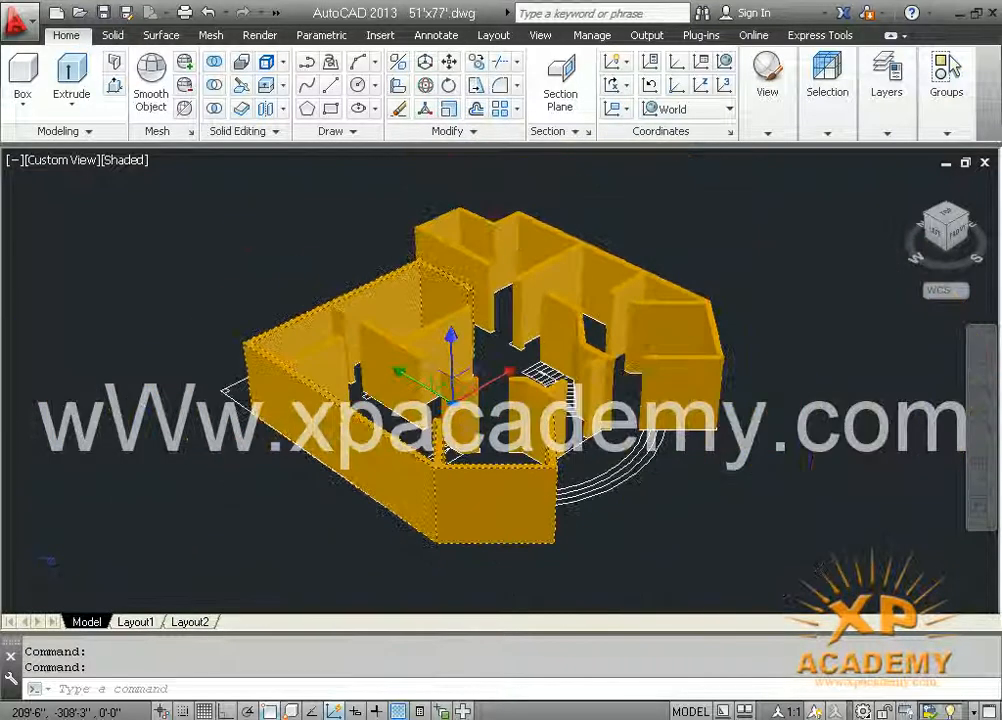
Clear the wall selection and save the drawing
{"action": "middle_click_drag", "start_coordinate": [495, 503], "coordinate": [619, 439]}
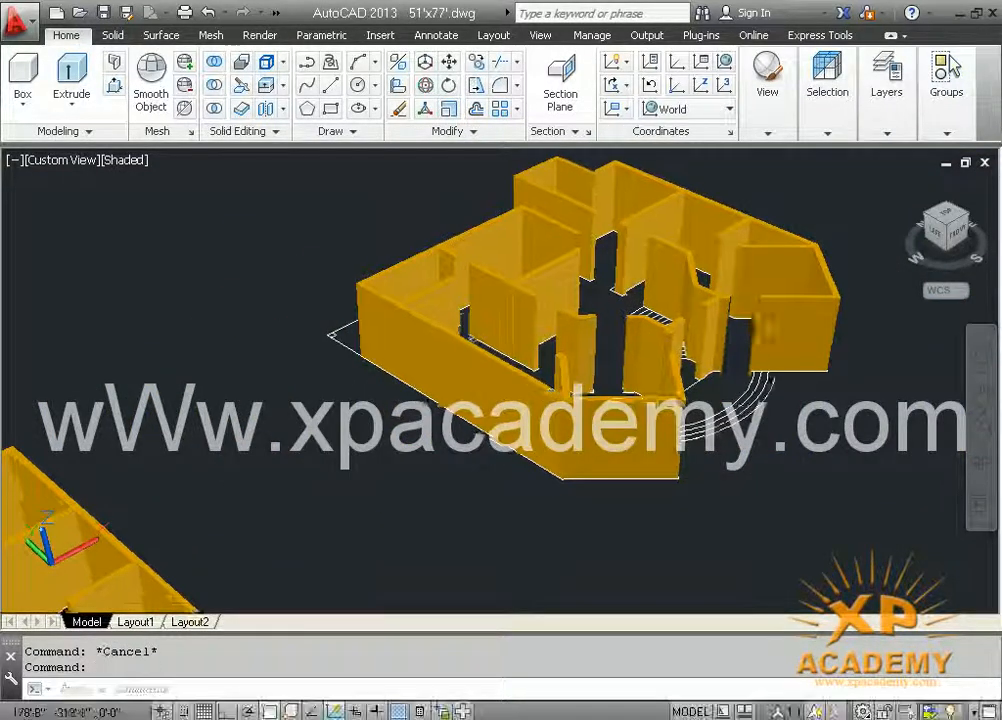
{"action": "scroll", "coordinate": [418, 484], "scroll_direction": "down", "scroll_amount": 4}
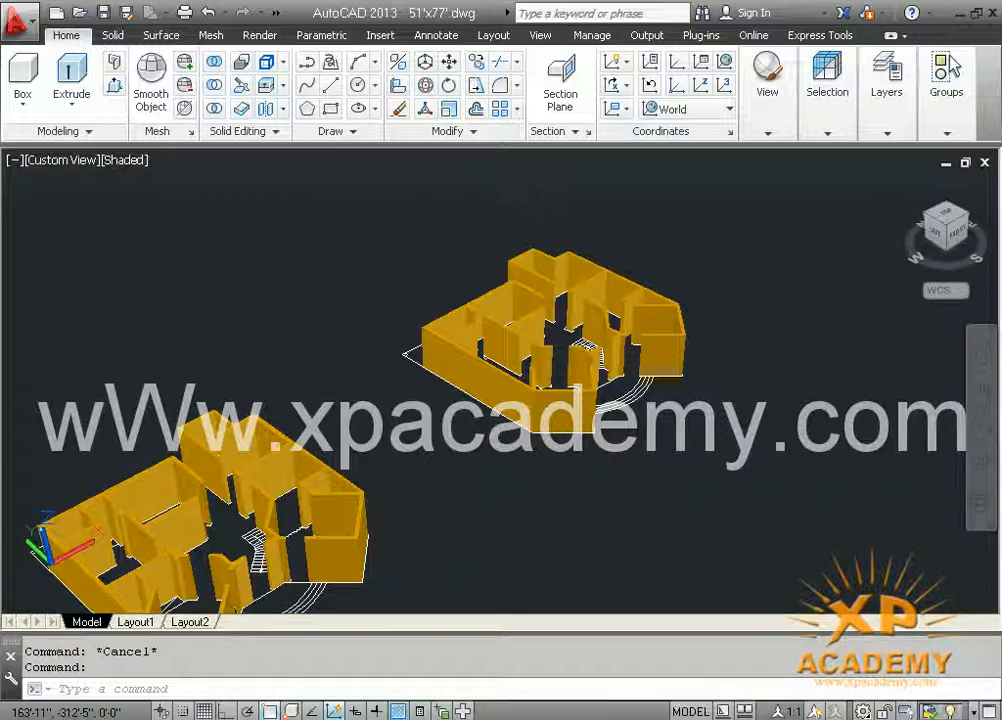
{"action": "key", "text": "ctrl+s"}
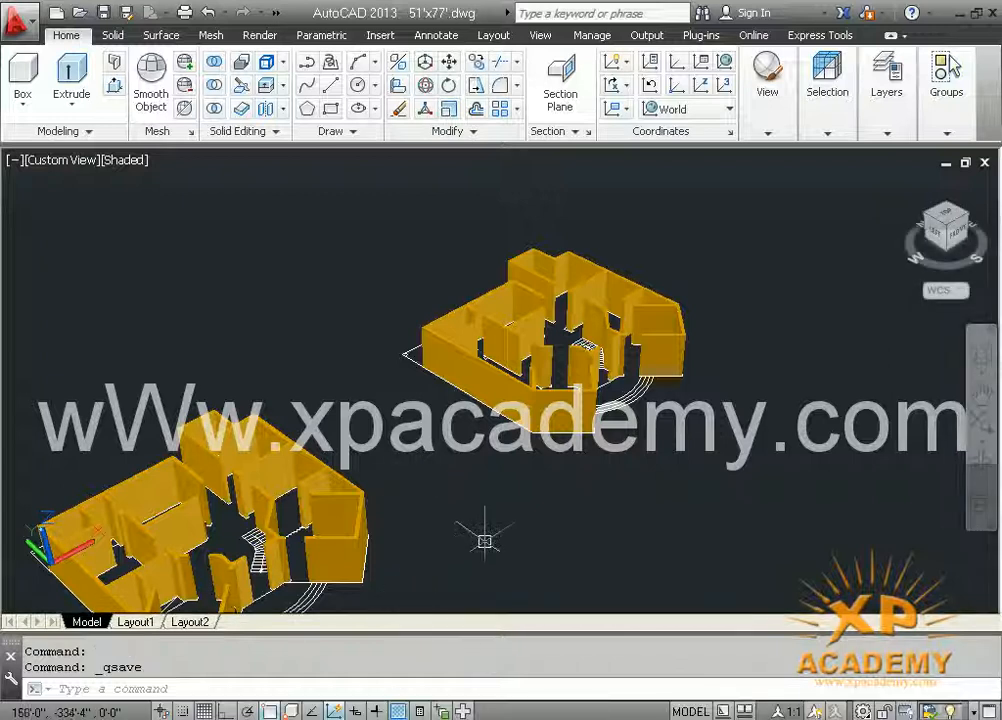
{"action": "middle_click_drag", "start_coordinate": [500, 516], "coordinate": [740, 311]}
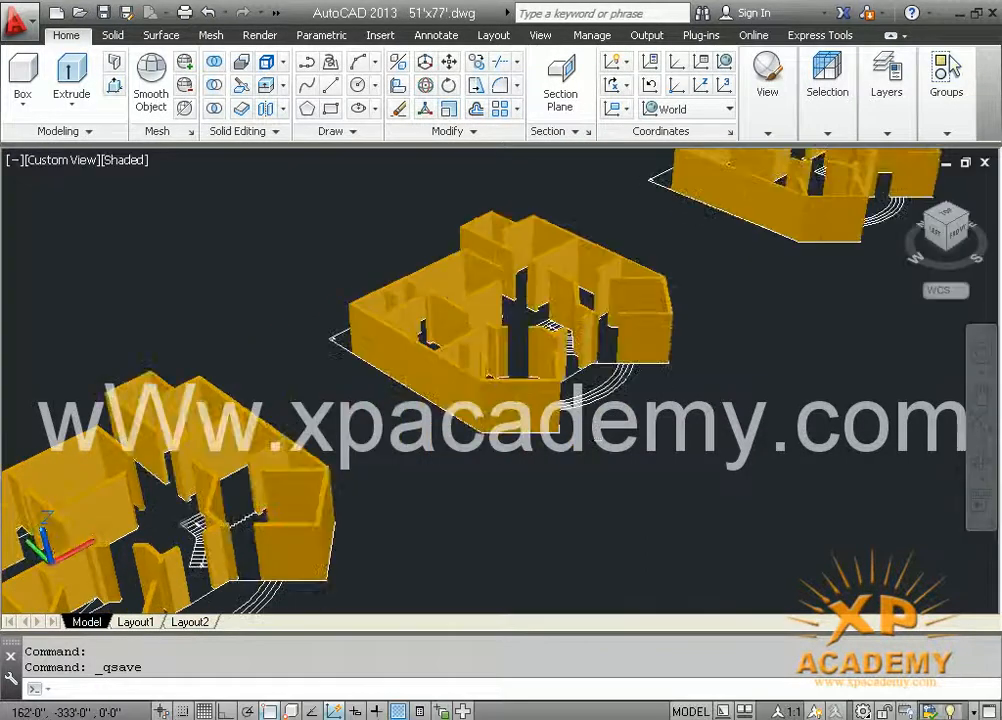
{"action": "middle_click_drag", "start_coordinate": [308, 582], "coordinate": [490, 474]}
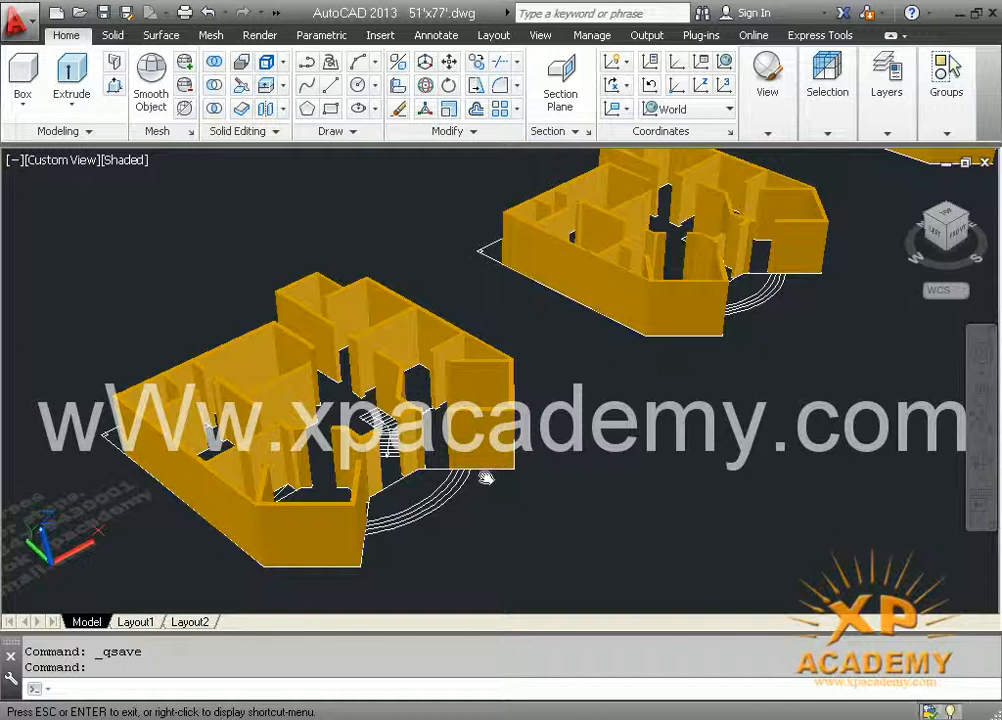
{"action": "left_click", "coordinate": [327, 508]}
{"action": "middle_click_drag", "start_coordinate": [733, 474], "coordinate": [513, 644]}
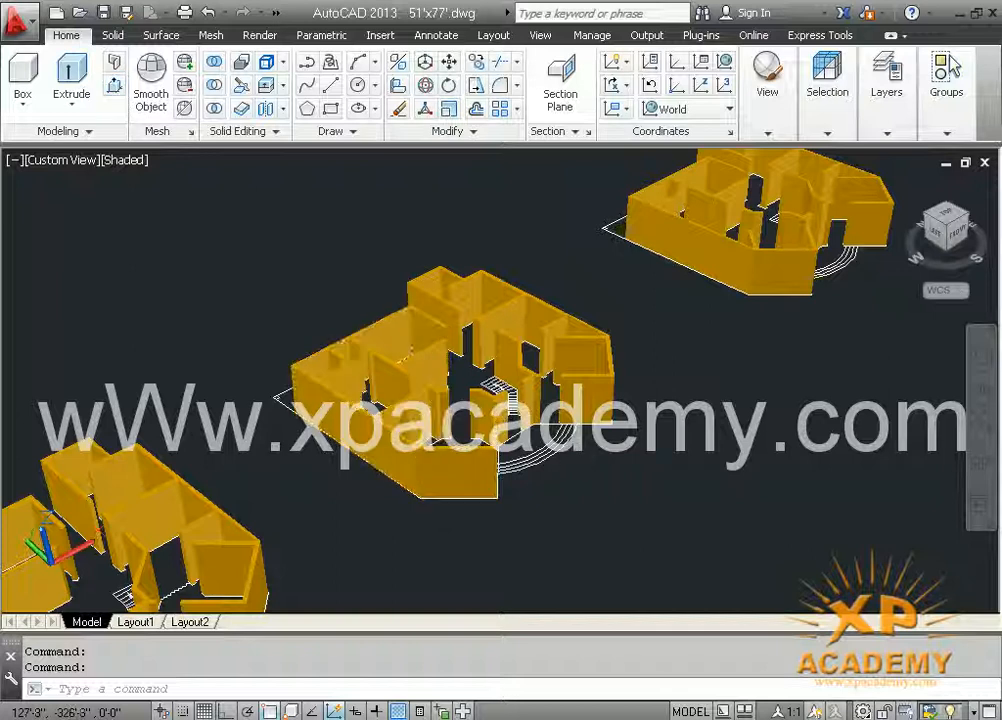
{"action": "middle_click_drag", "start_coordinate": [565, 449], "coordinate": [485, 485]}
{"action": "middle_click_drag", "start_coordinate": [567, 372], "coordinate": [342, 460]}
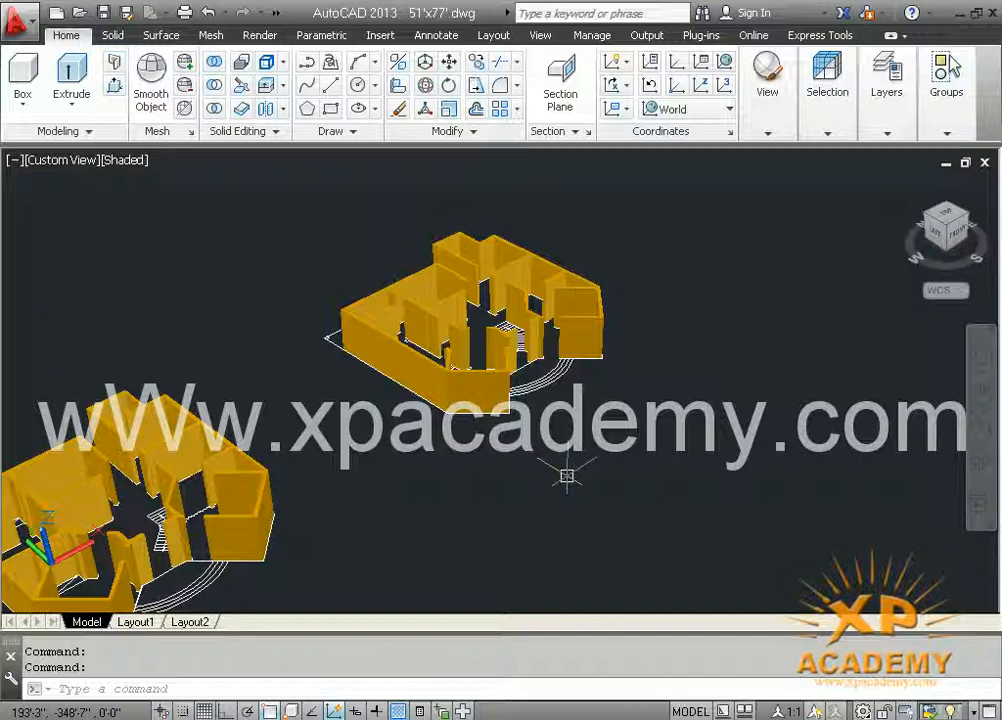
{"action": "middle_click_drag", "start_coordinate": [428, 430], "coordinate": [645, 325]}
{"action": "key", "text": "Escape"}
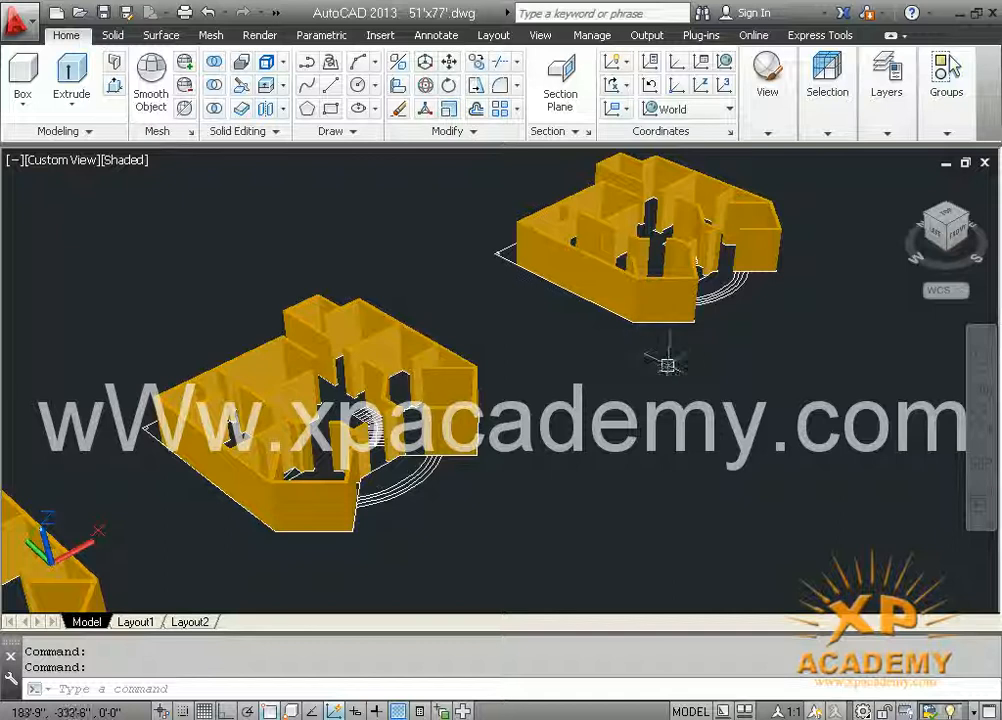
{"action": "middle_click_drag", "start_coordinate": [460, 523], "coordinate": [720, 354]}
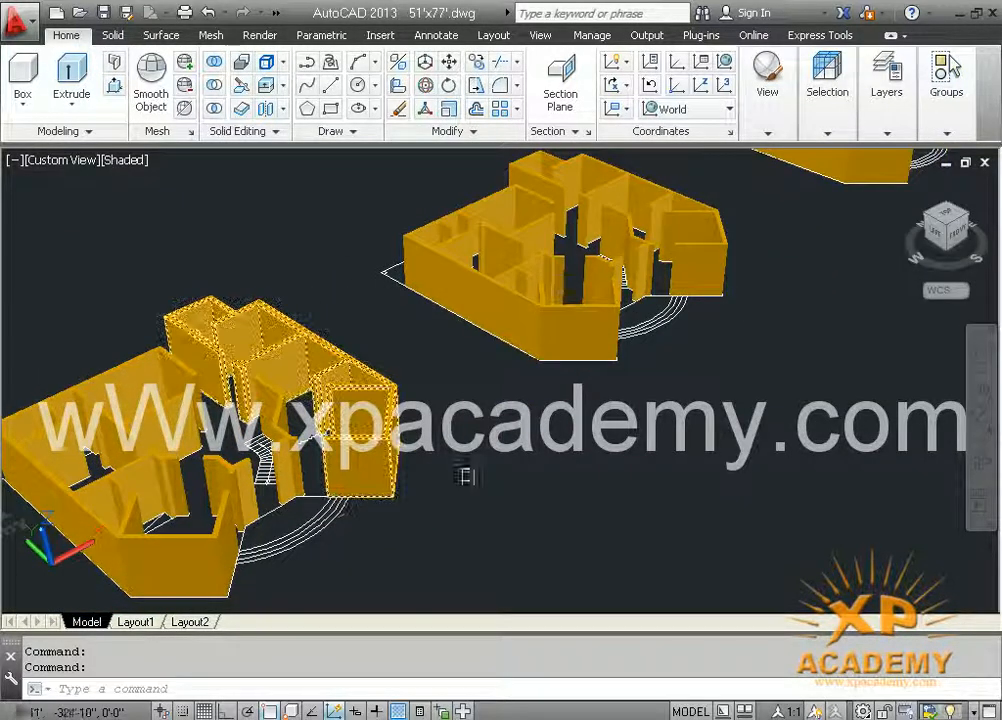
{"action": "middle_click_drag", "start_coordinate": [584, 468], "coordinate": [485, 528]}
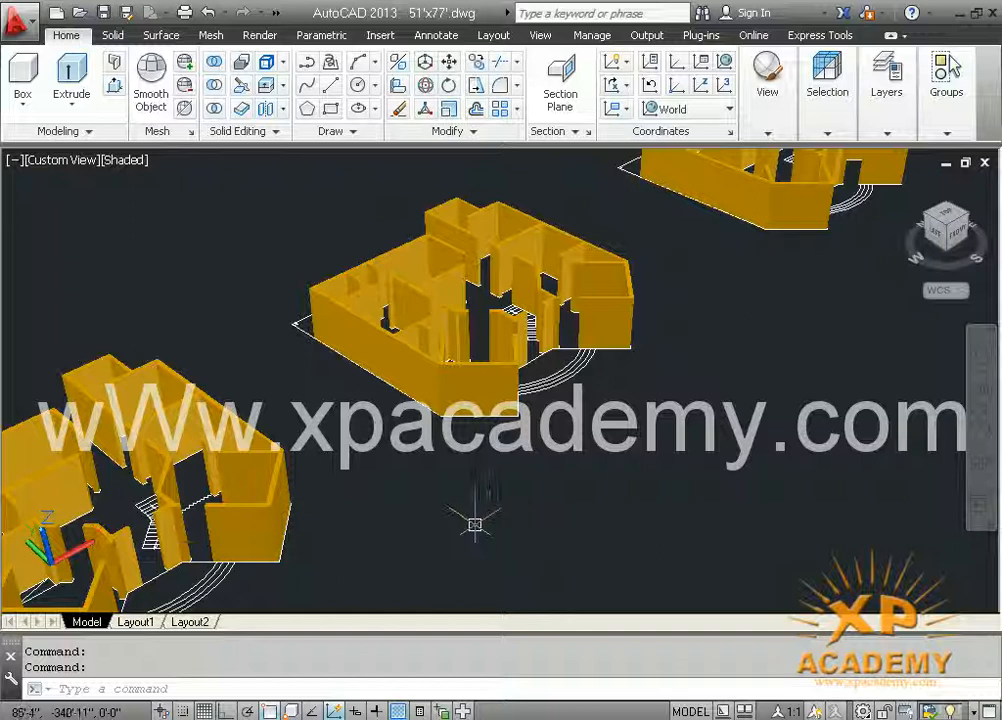
{"action": "middle_click_drag", "start_coordinate": [275, 552], "coordinate": [510, 481]}
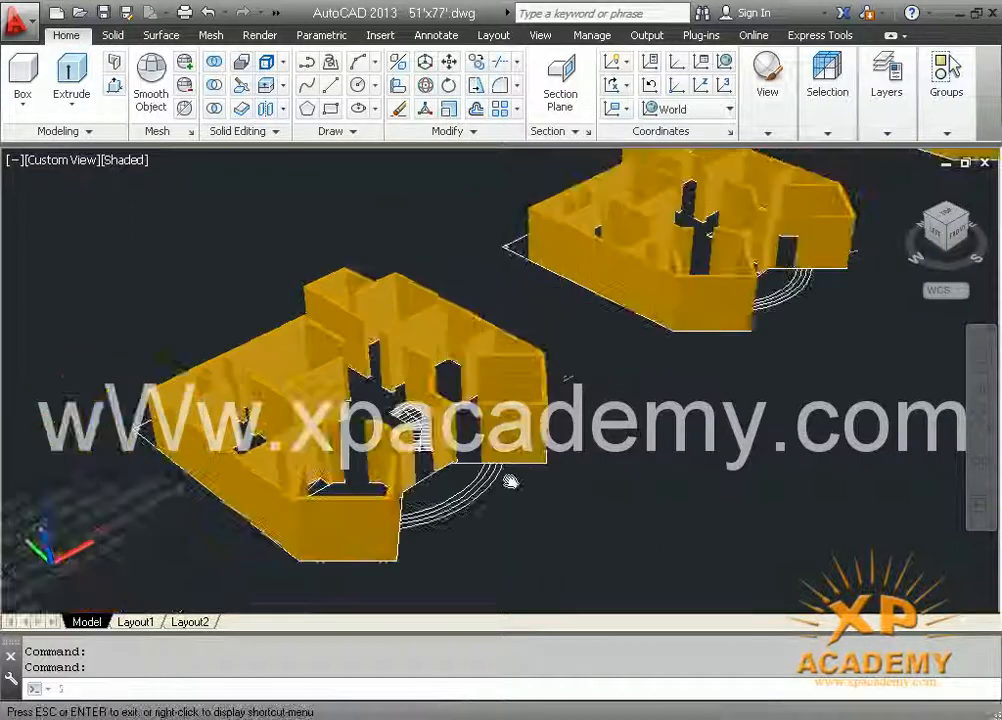
Minimize AutoCAD and show the Xpacademy.com image in Windows Picture and Fax Viewer on the desktop
{"action": "key", "text": "alt+Tab"}
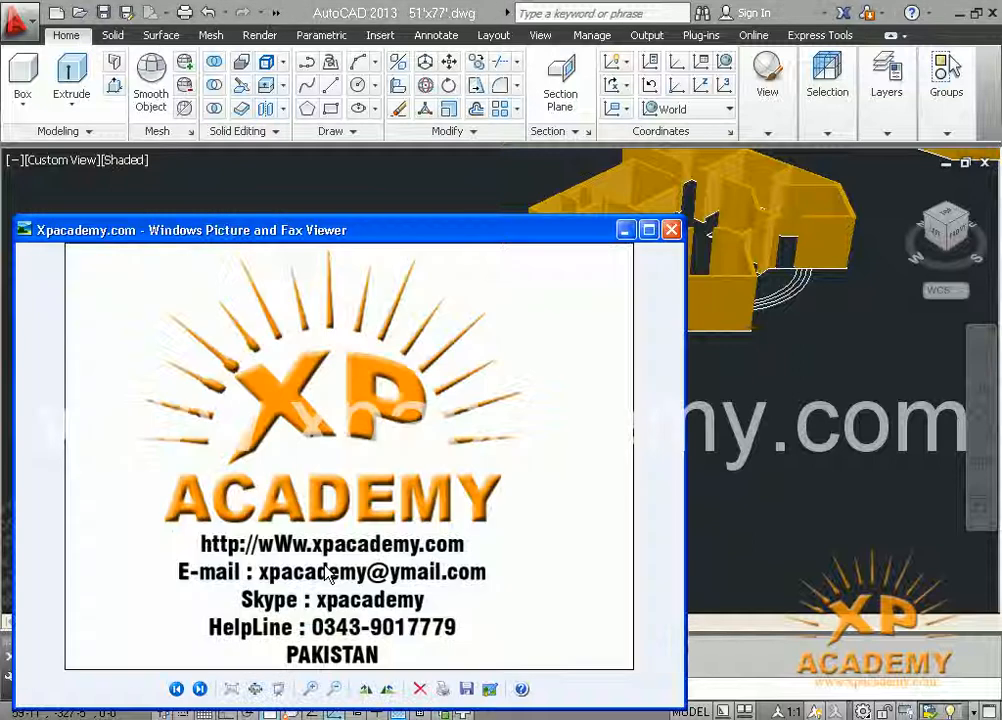
{"action": "left_click", "coordinate": [953, 20]}
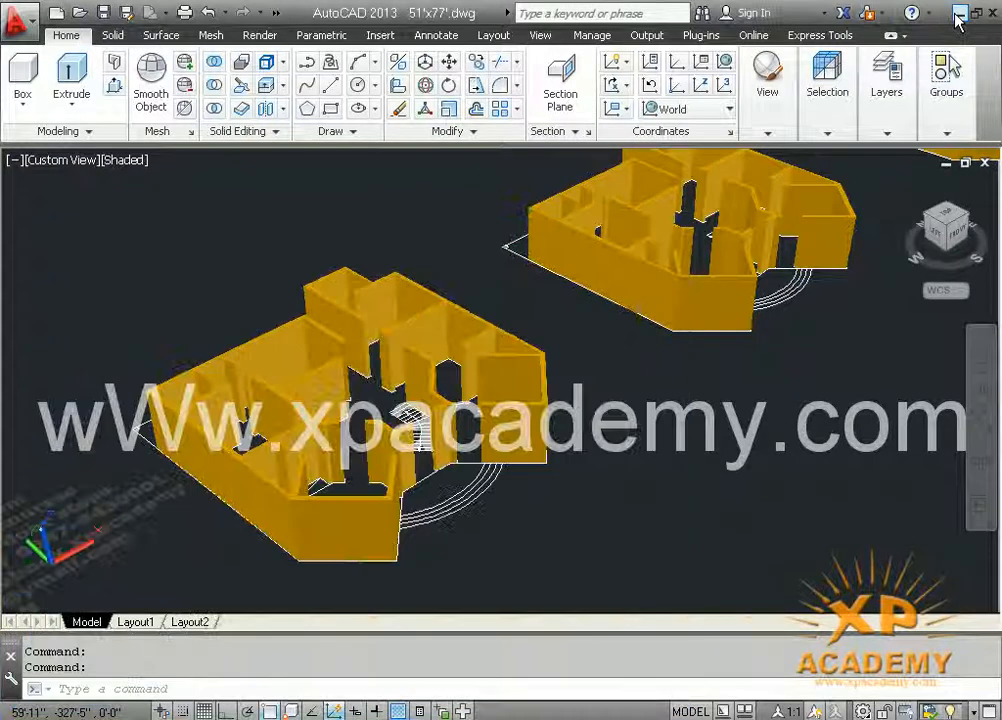
{"action": "left_click", "coordinate": [959, 14]}
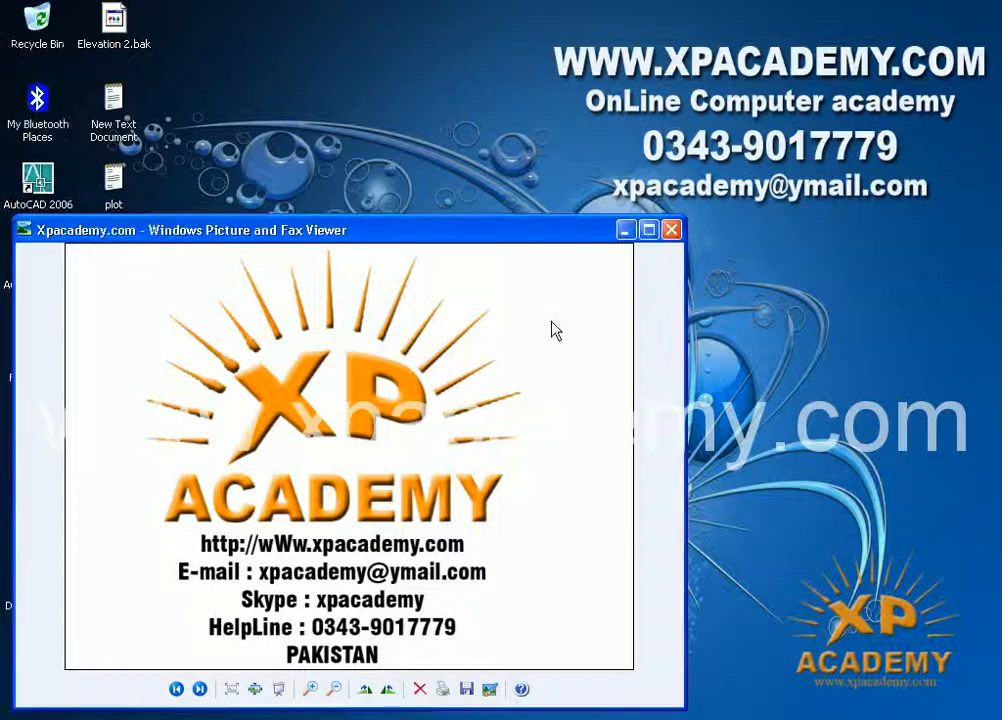